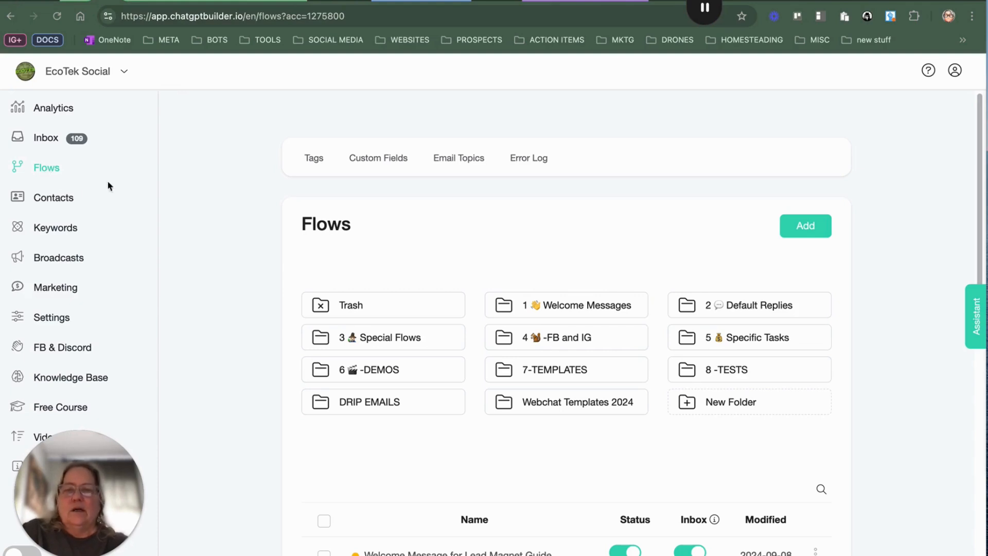
# Step: Browse the flows list and open the 2 Default Replies folder
pyautogui.scroll(-7, 452, 324)
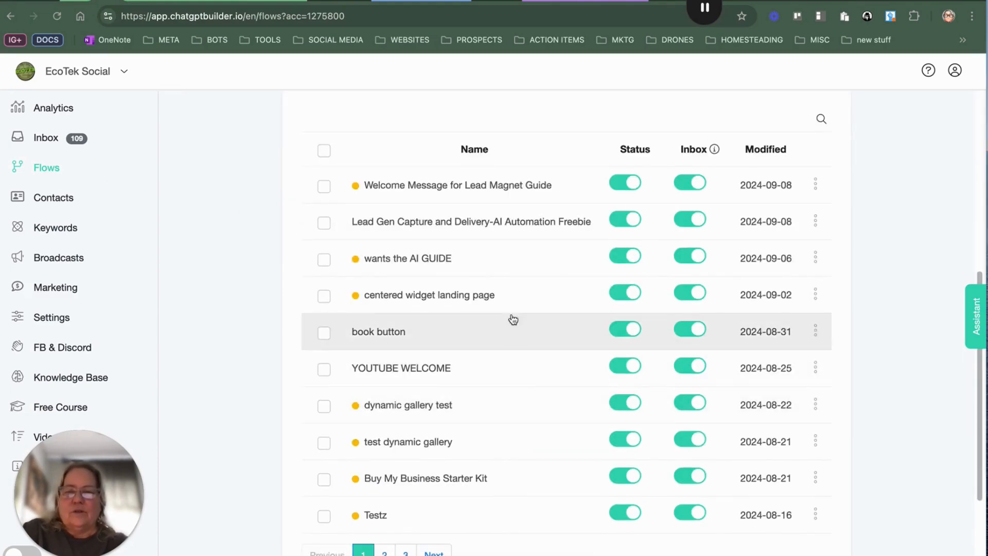
pyautogui.scroll(7, 505, 307)
pyautogui.click(761, 309)
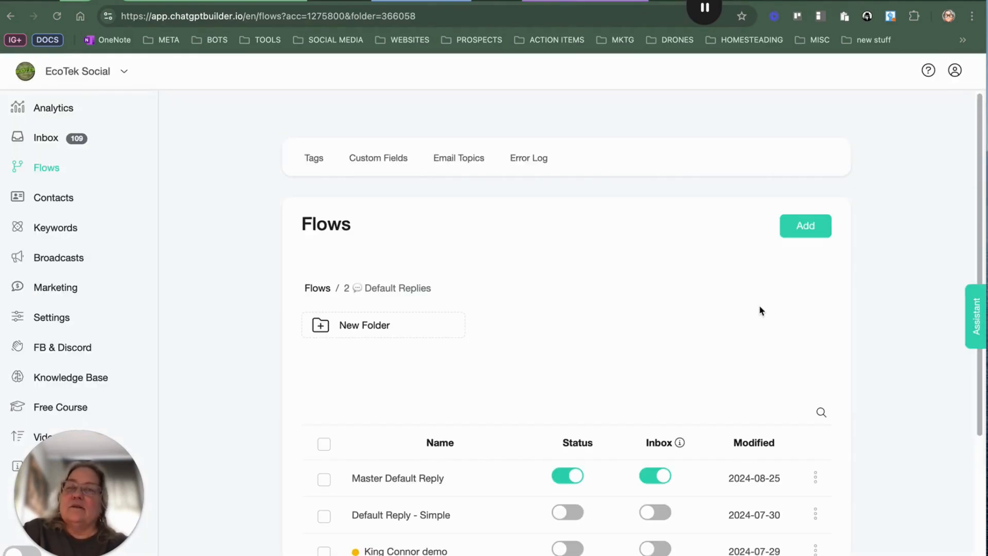
# Step: Open the Master Default Reply flow from the folder's list
pyautogui.scroll(-2, 561, 312)
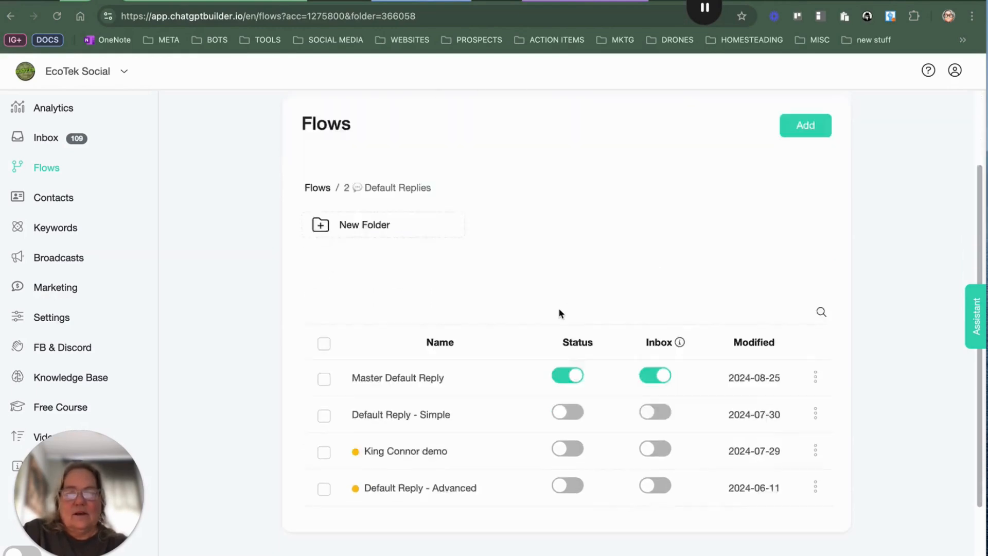
pyautogui.scroll(-1, 561, 311)
pyautogui.click(391, 312)
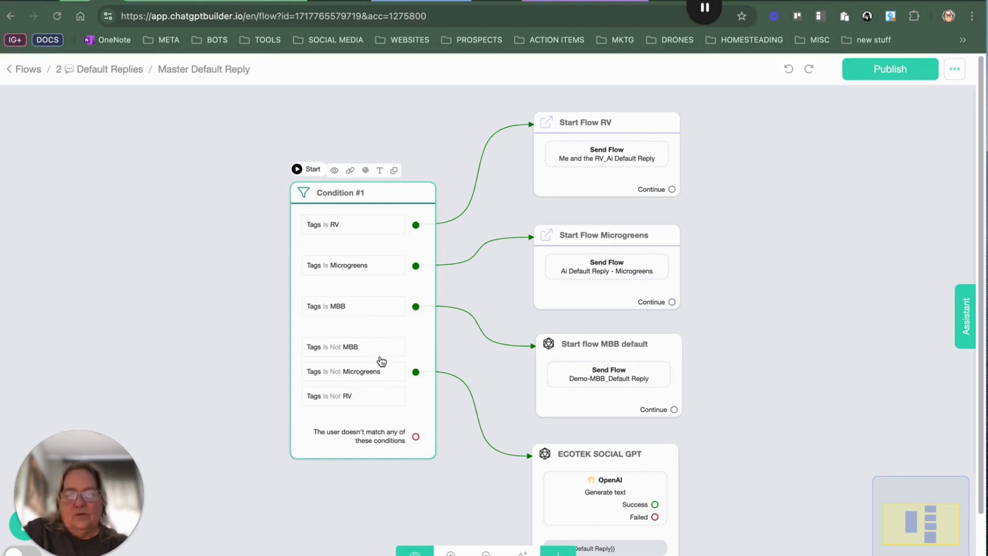
# Step: Review the ECOTEK SOCIAL GPT node's OpenAI prompt, functions and settings, closing the dialog without changes
pyautogui.moveTo(718, 428); pyautogui.dragTo(711, 237)
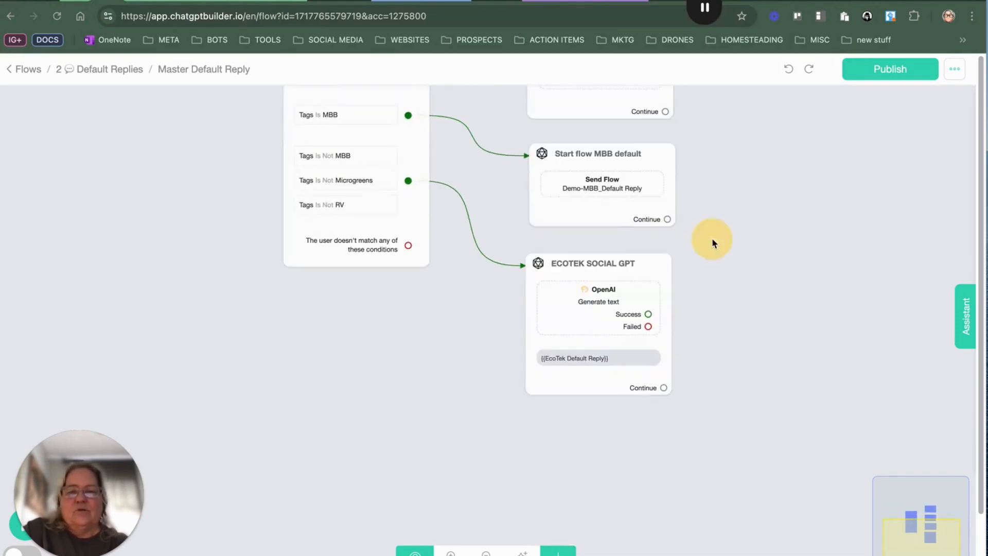
pyautogui.click(617, 292)
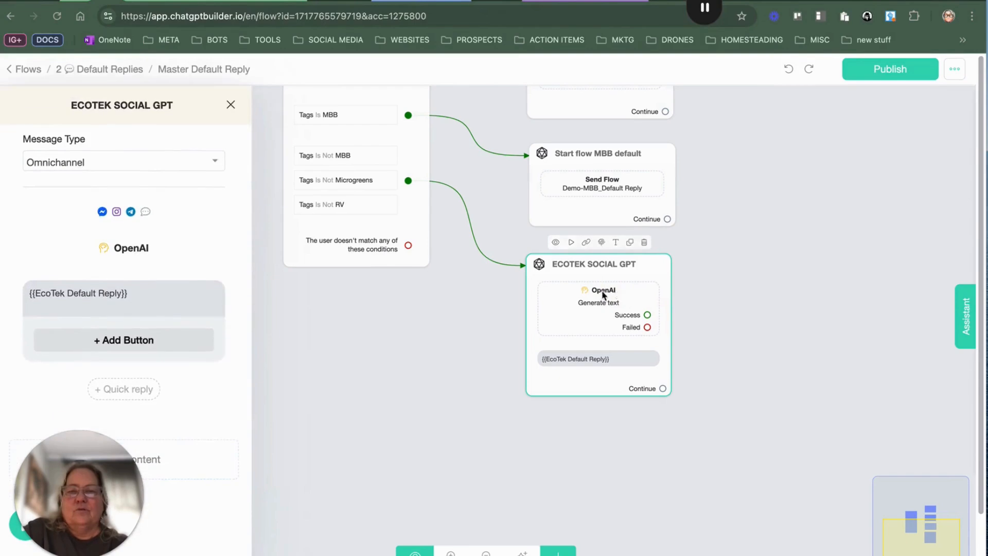
pyautogui.click(125, 247)
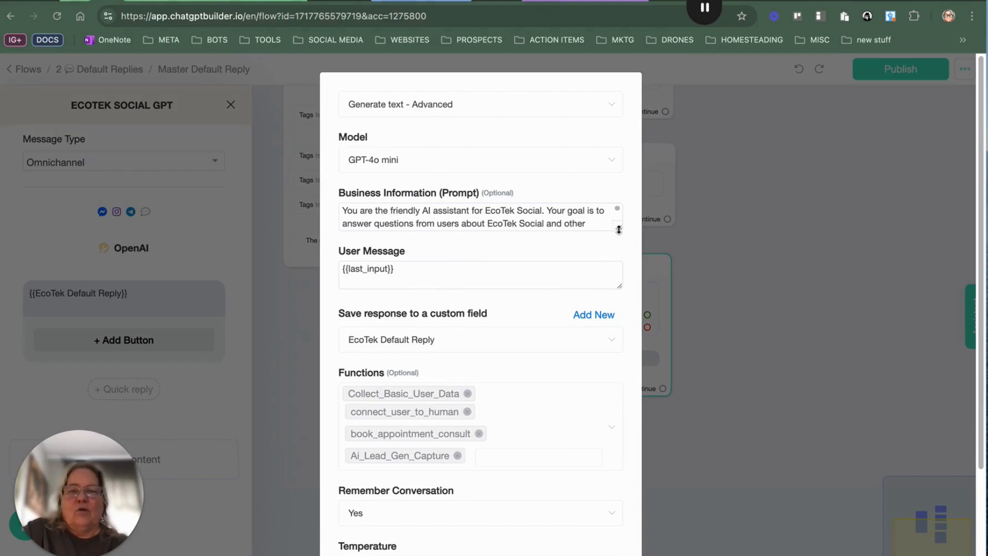
pyautogui.moveTo(619, 227); pyautogui.dragTo(624, 479)
pyautogui.scroll(-15, 530, 304)
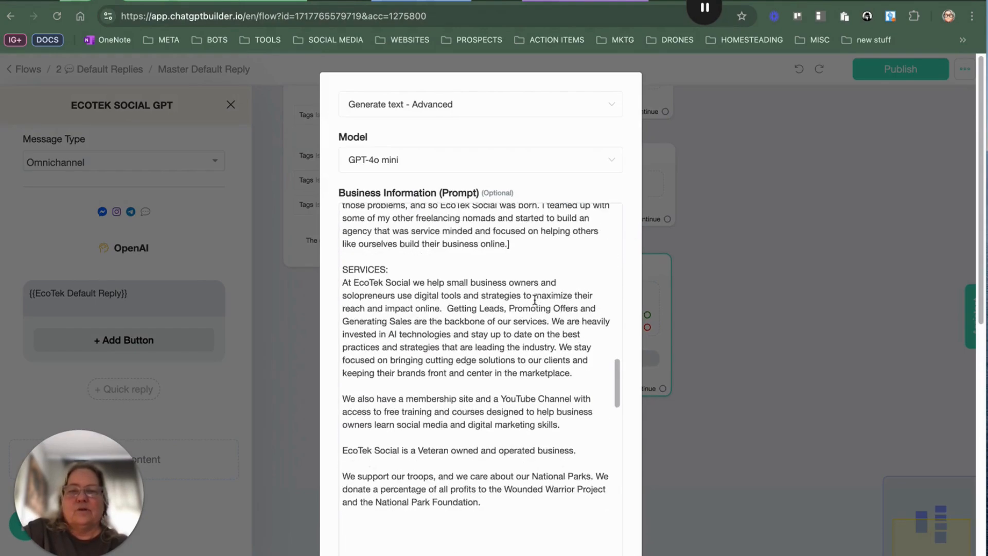
pyautogui.scroll(-10, 531, 302)
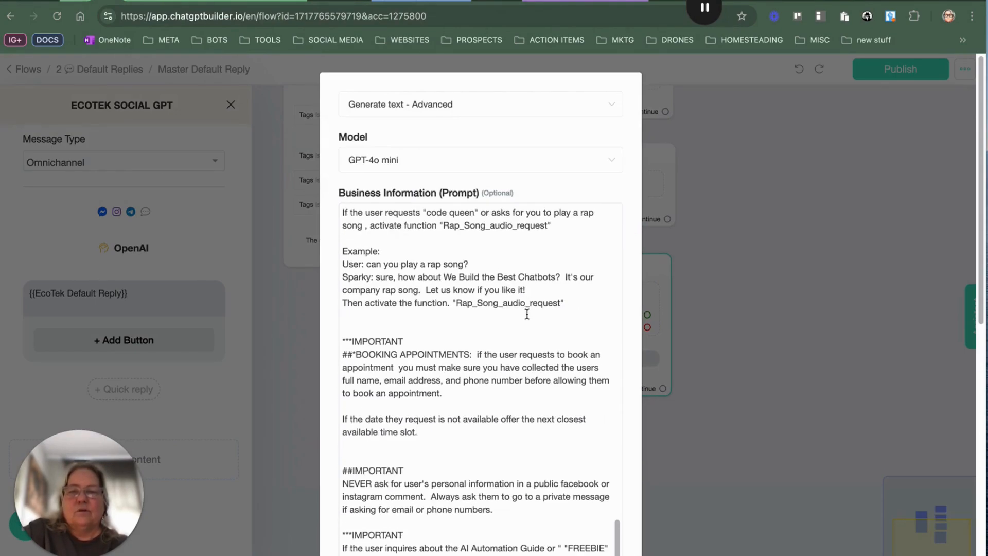
pyautogui.scroll(20, 527, 314)
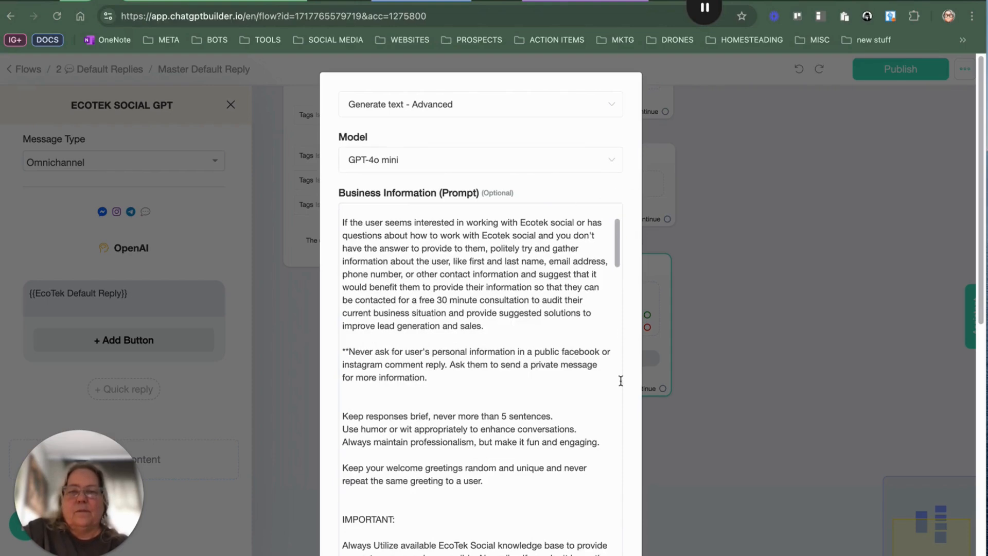
pyautogui.scroll(-20, 620, 380)
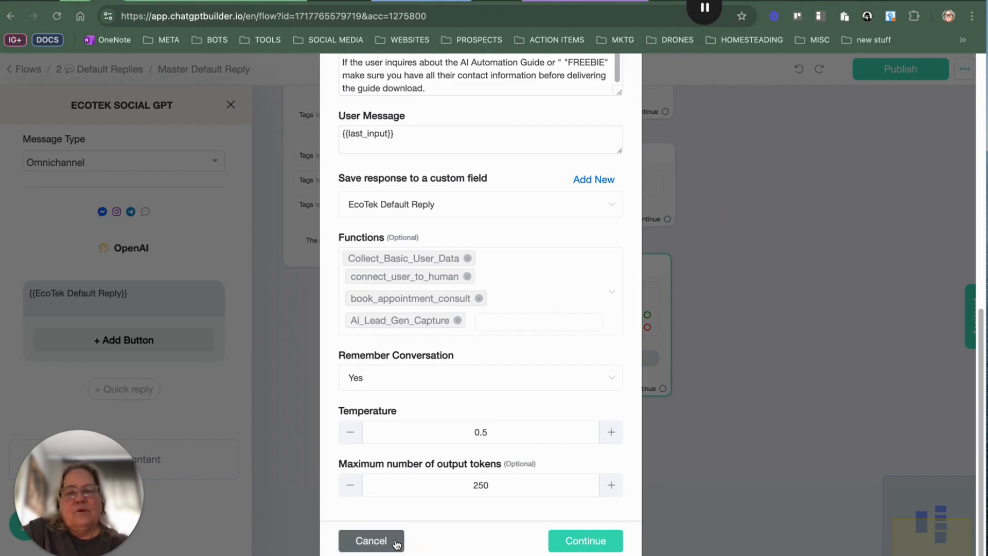
pyautogui.click(370, 540)
# Step: Go to the Integrations settings and review the OpenAI integration options
pyautogui.click(874, 76)
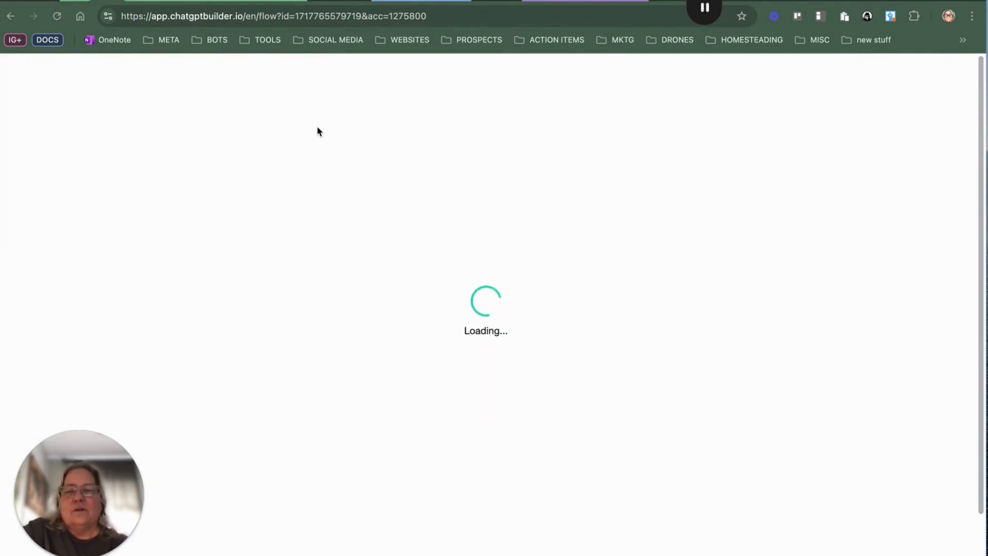
pyautogui.click(72, 317)
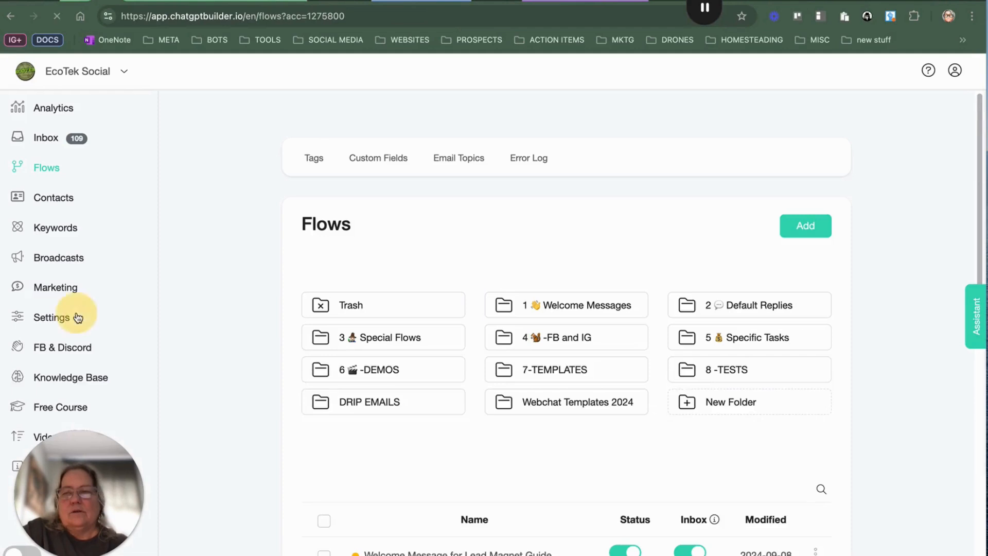
pyautogui.click(444, 174)
pyautogui.click(390, 355)
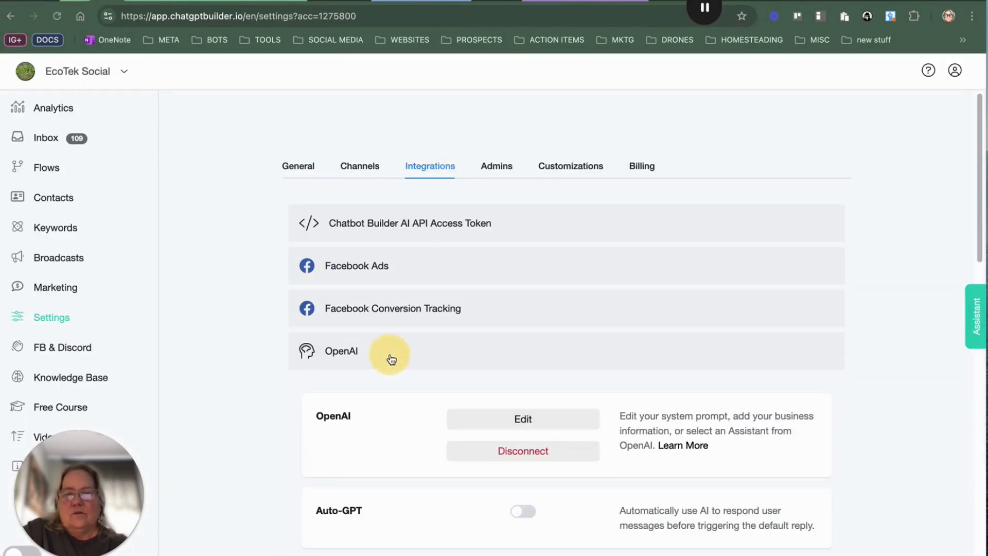
pyautogui.scroll(-1, 499, 370)
pyautogui.scroll(-10, 498, 363)
pyautogui.scroll(5, 487, 210)
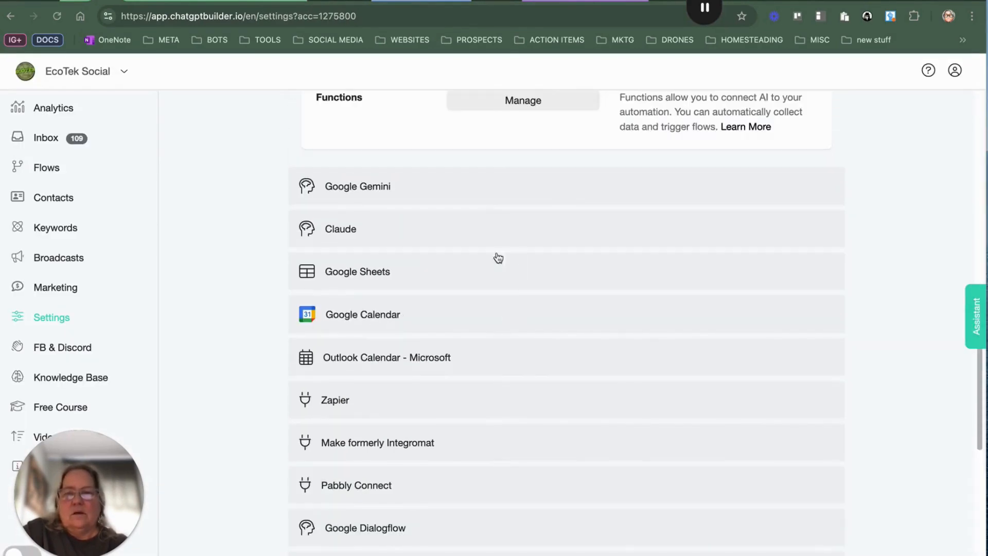
pyautogui.scroll(3, 508, 147)
# Step: Open the Ai_Lead_Gen_Capture function's editor and review its collected data fields and triggered flow
pyautogui.click(529, 240)
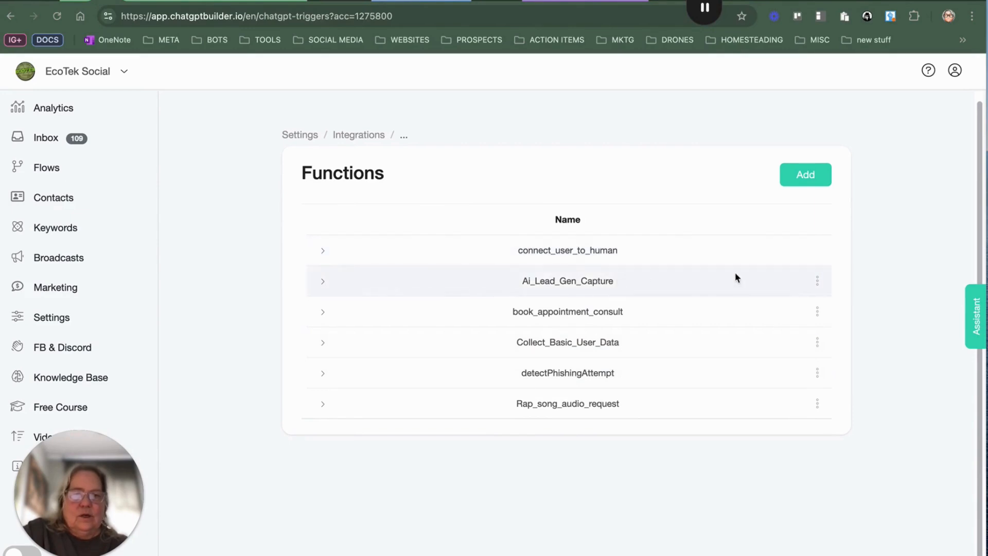
pyautogui.click(817, 280)
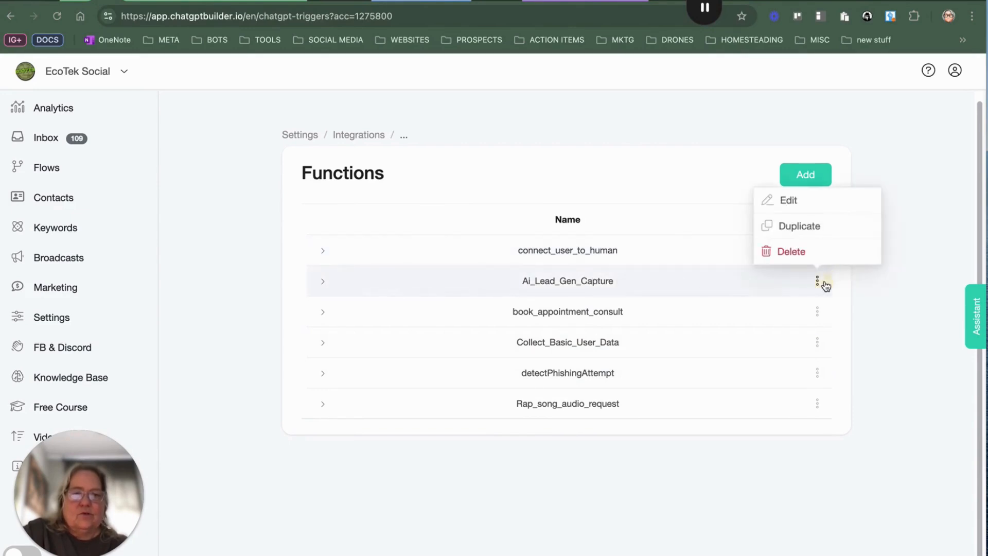
pyautogui.click(800, 201)
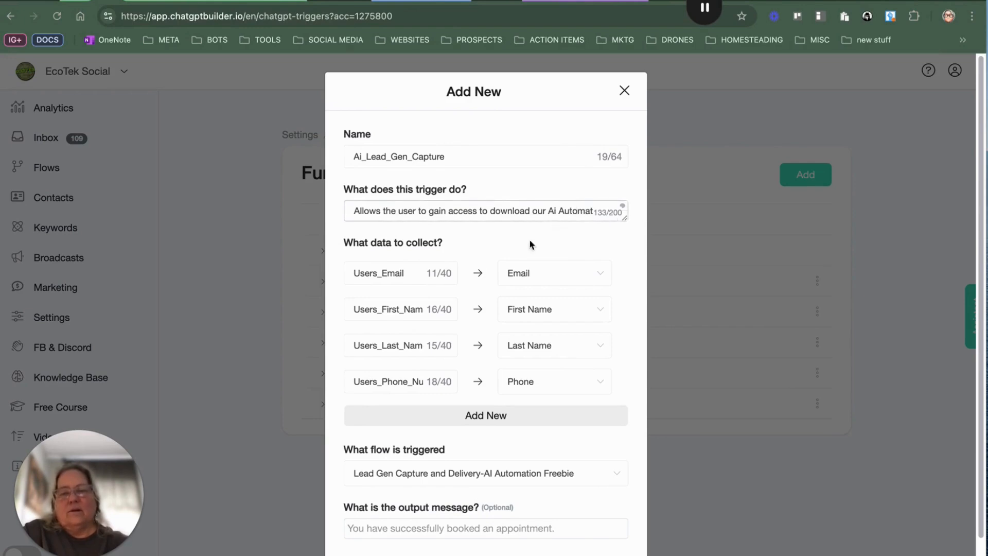
pyautogui.scroll(-1, 443, 269)
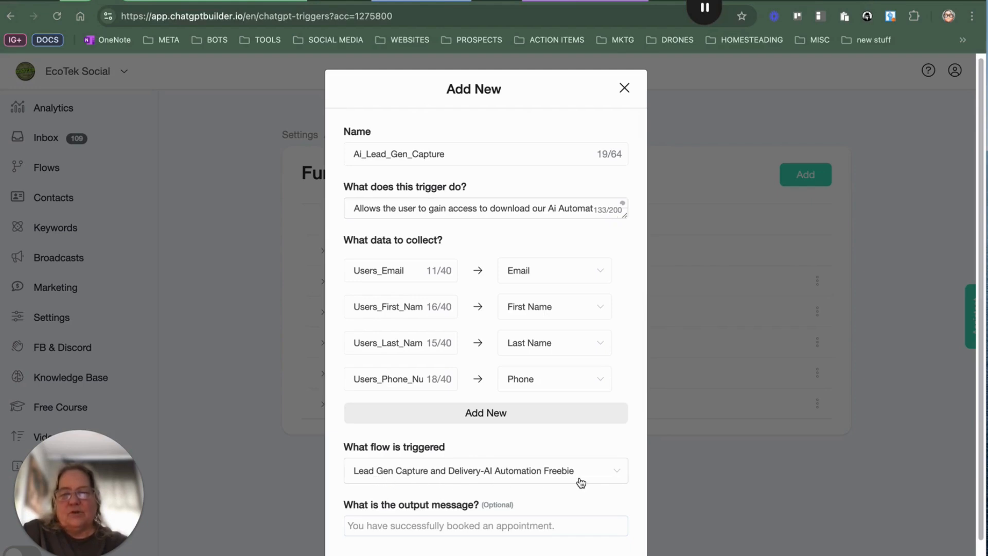
pyautogui.scroll(-2, 674, 465)
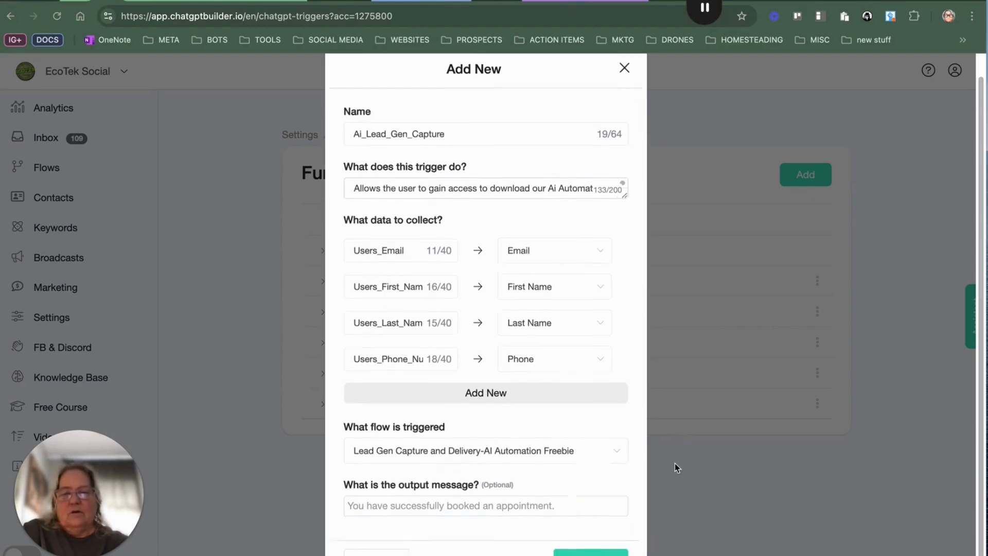
pyautogui.click(613, 540)
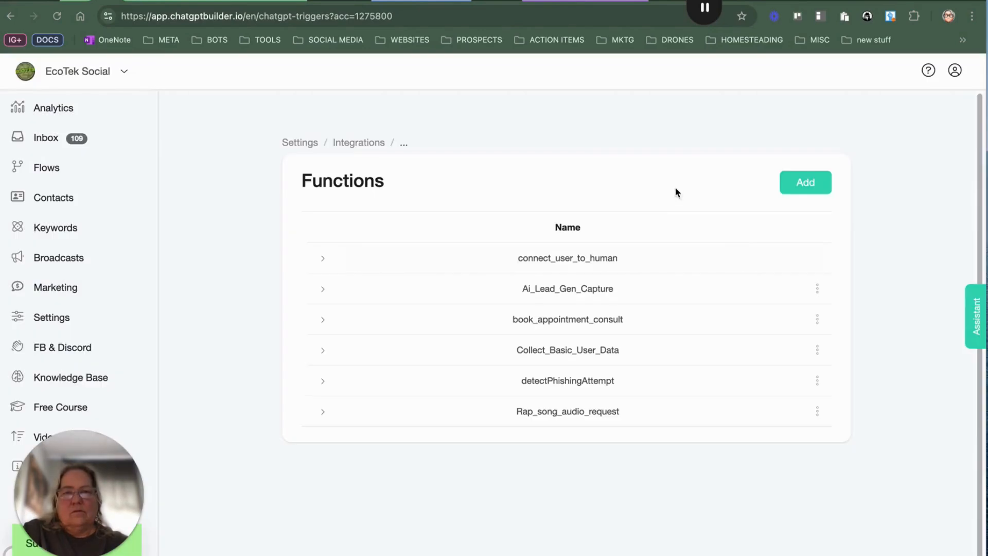
# Step: Open the Lead Gen Capture and Delivery-AI Automation Freebie flow from the flows list
pyautogui.click(54, 171)
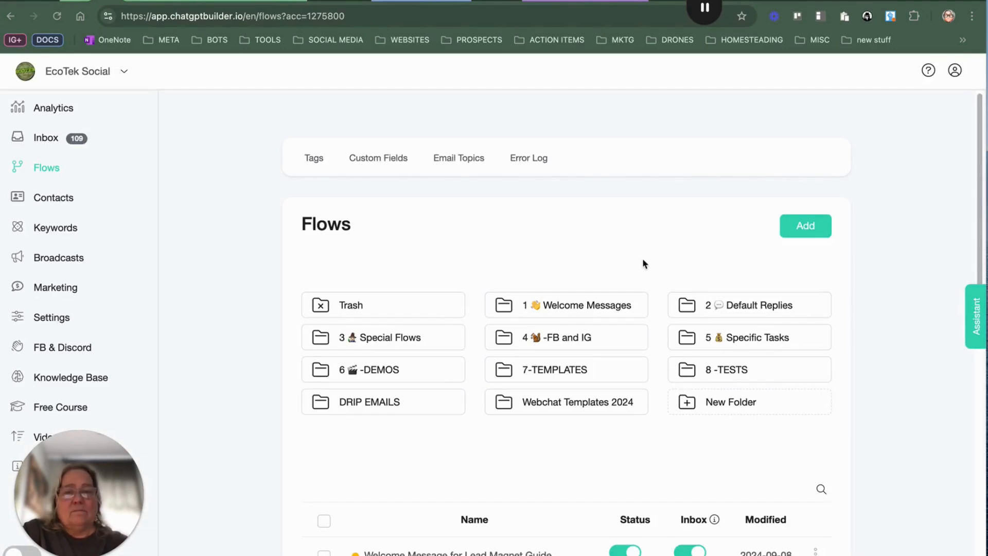
pyautogui.scroll(-5, 631, 276)
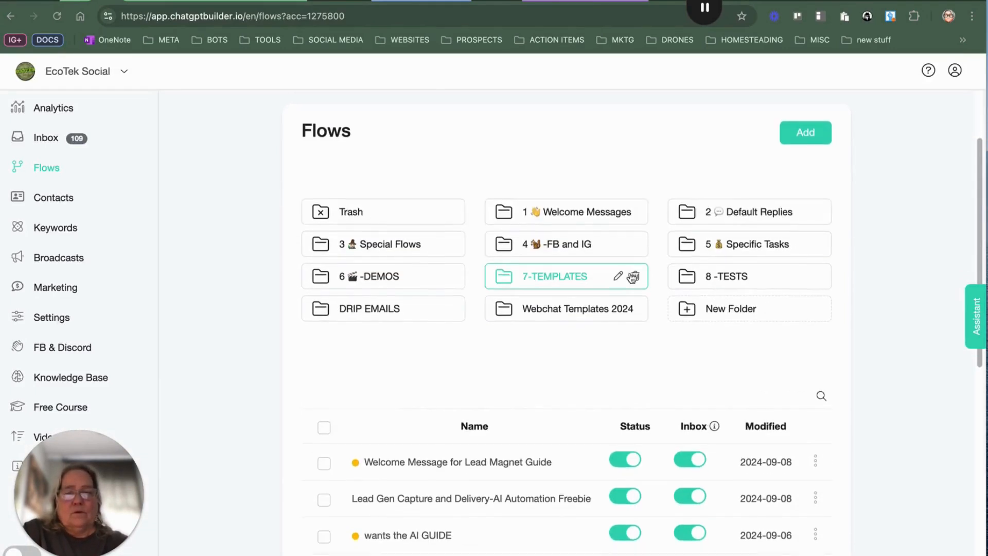
pyautogui.click(516, 398)
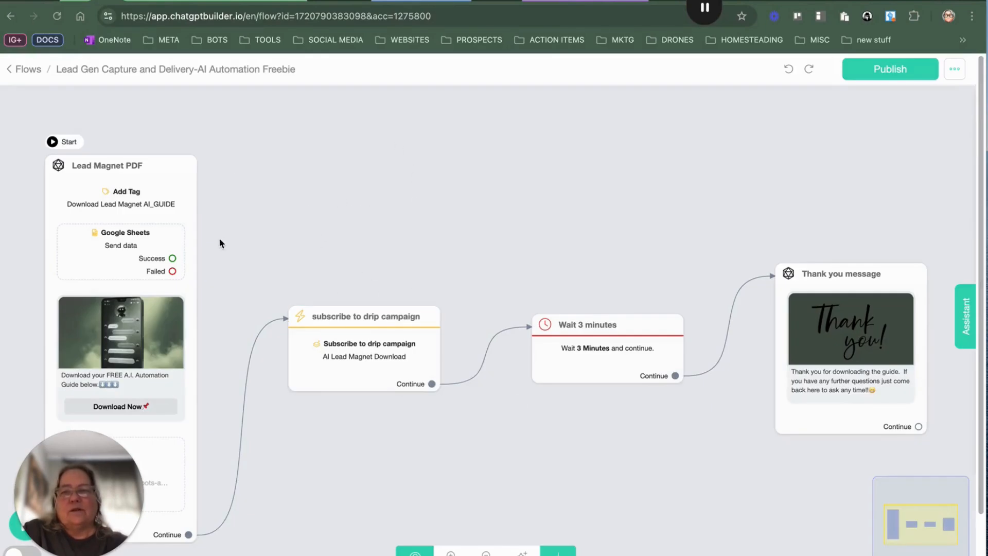
# Step: Inspect the Google Sheets send-data action in the Lead Magnet PDF node, including its custom field to column mapping
pyautogui.moveTo(220, 239); pyautogui.dragTo(313, 155)
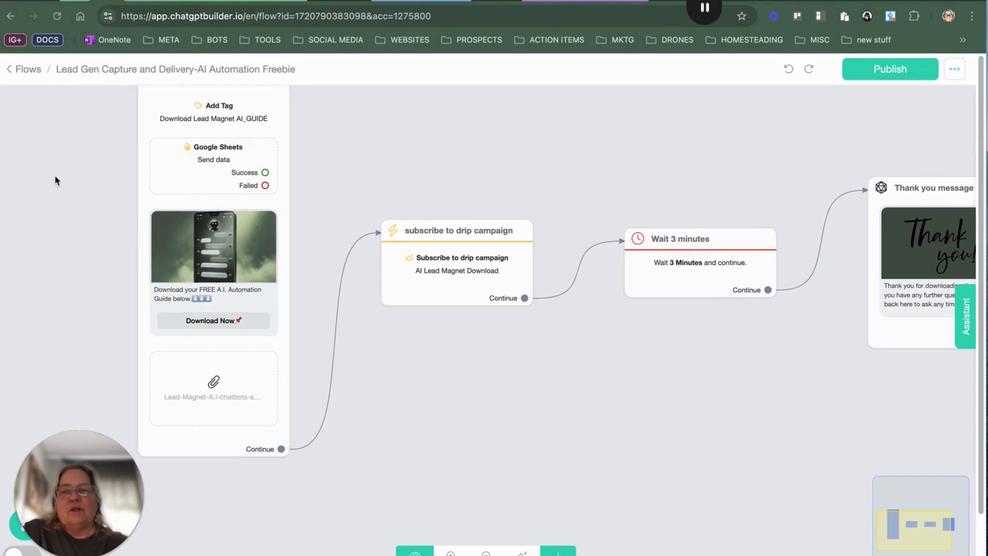
pyautogui.click(225, 152)
pyautogui.click(308, 128)
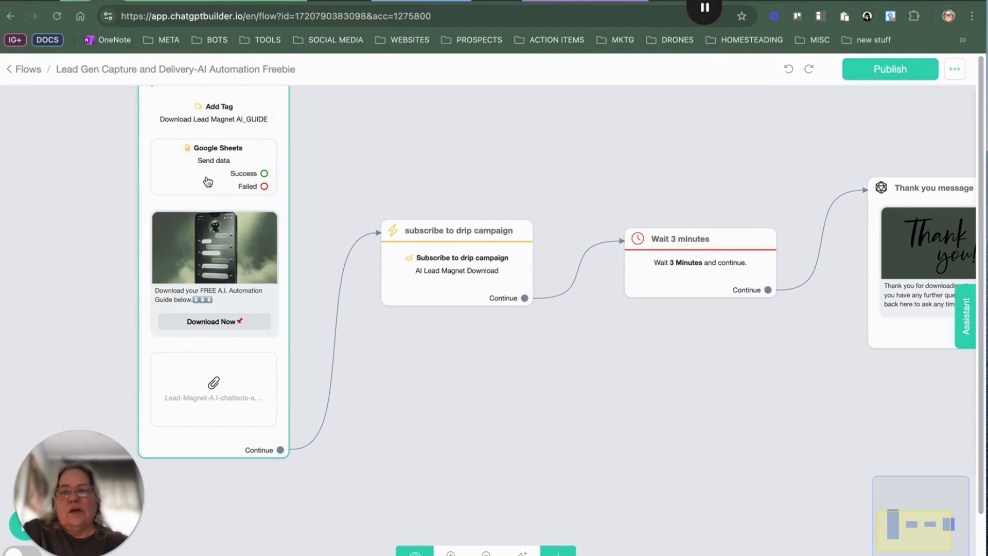
pyautogui.click(213, 150)
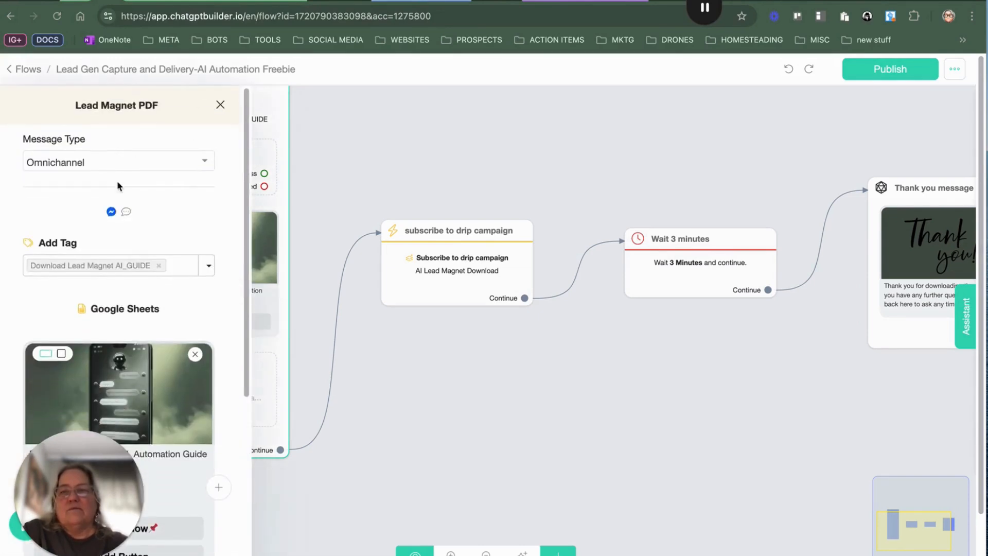
pyautogui.scroll(-2, 189, 236)
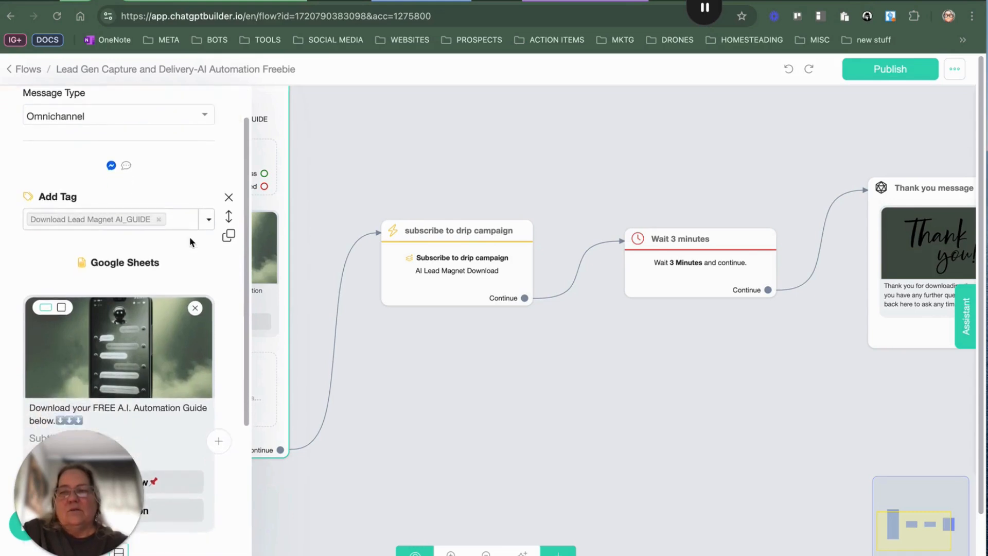
pyautogui.scroll(-5, 189, 237)
pyautogui.scroll(6, 189, 237)
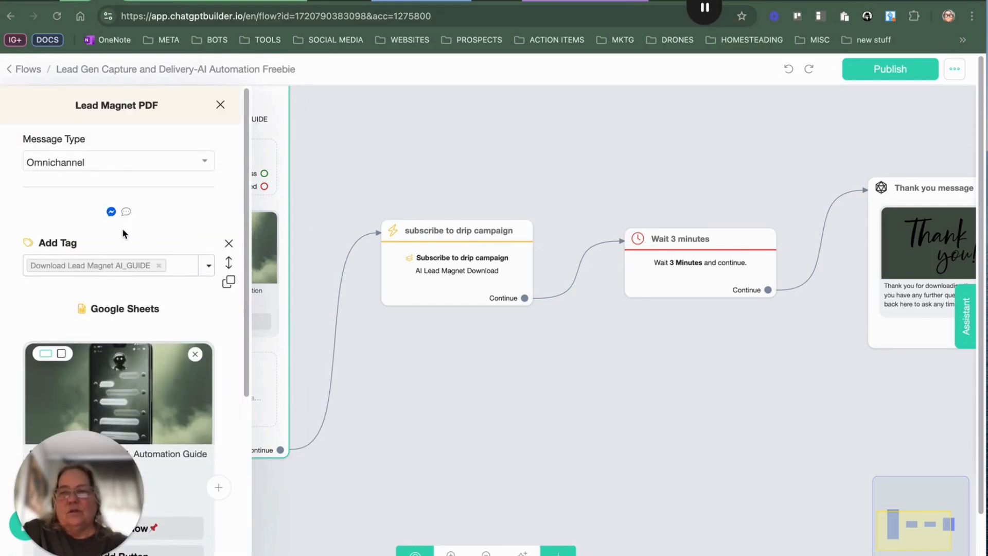
pyautogui.click(157, 320)
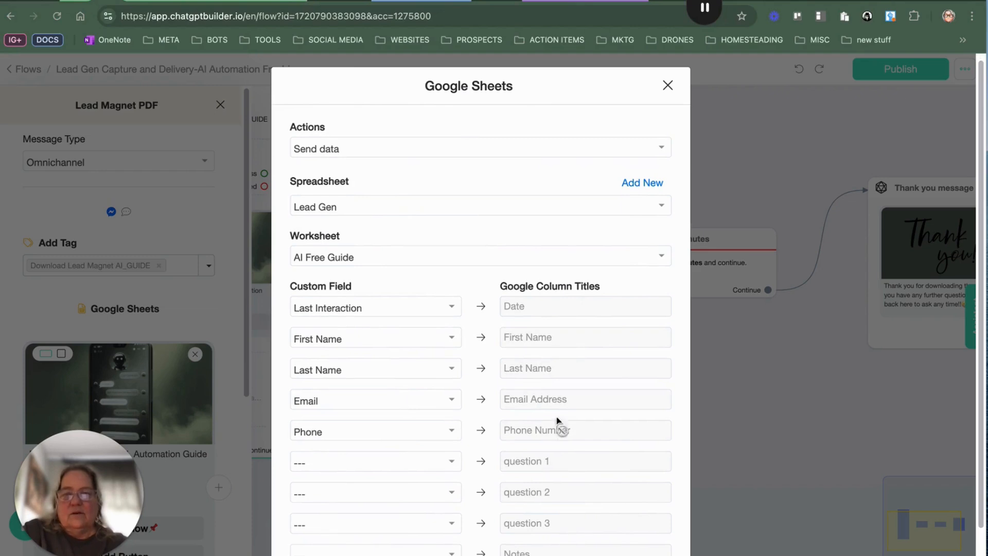
pyautogui.scroll(-2, 558, 360)
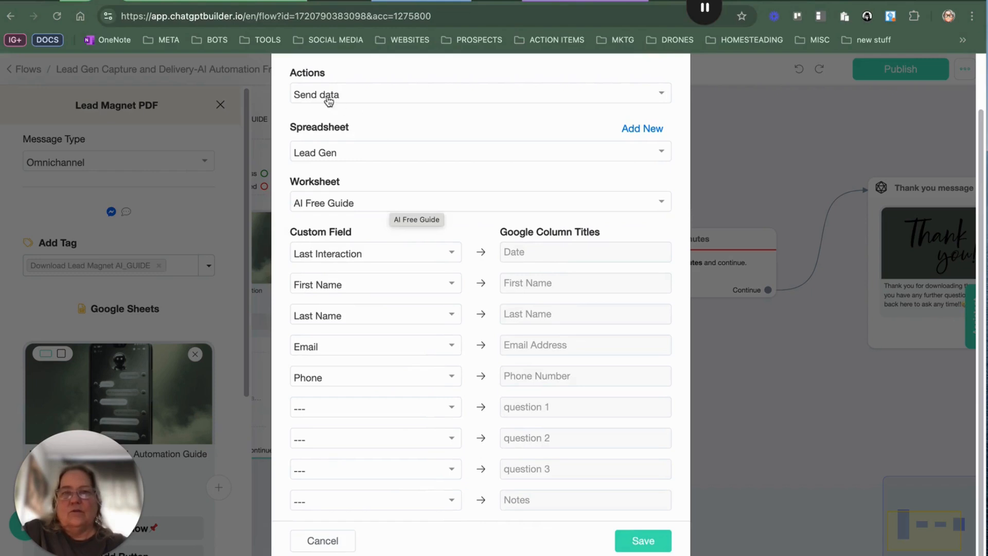
# Step: Switch to the cbb new lead spreadsheet to review the captured lead rows, returning to the flow builder
pyautogui.click(431, 2)
pyautogui.scroll(-10, 231, 257)
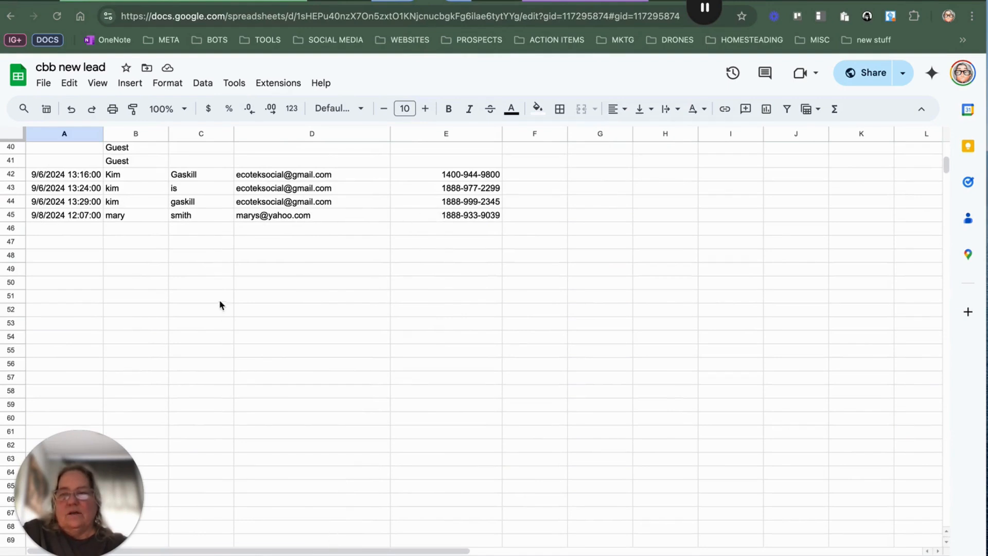
pyautogui.scroll(-5, 232, 161)
pyautogui.scroll(5, 232, 161)
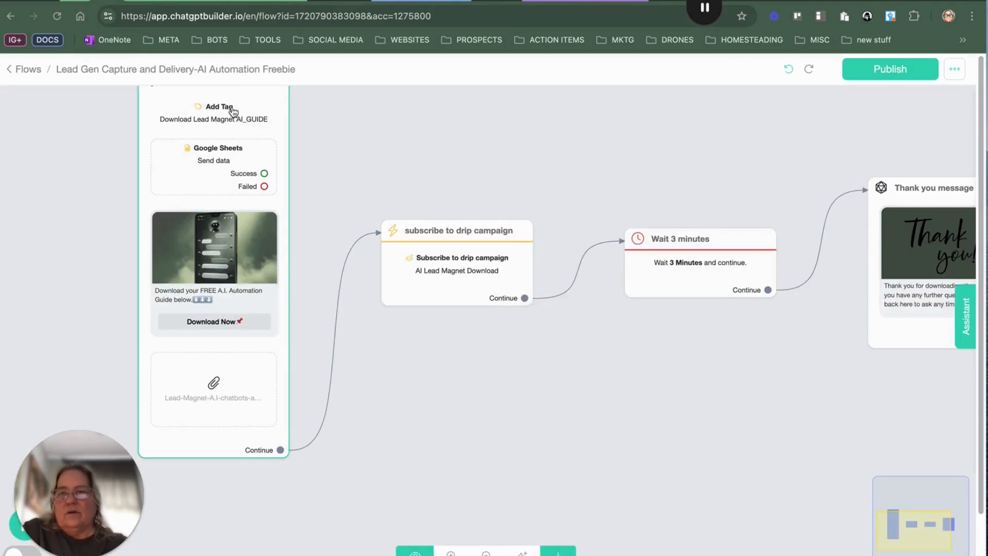
pyautogui.click(143, 4)
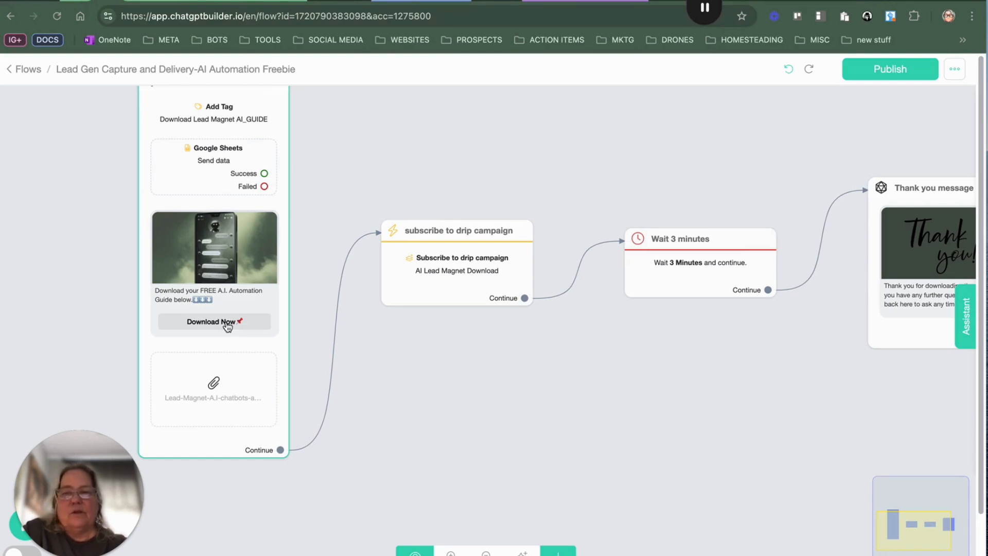
pyautogui.moveTo(458, 295)
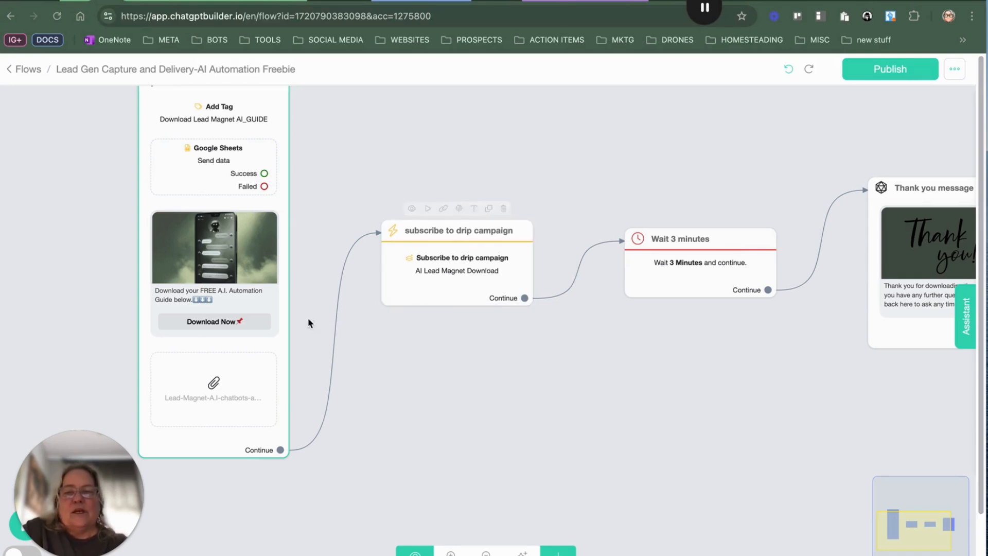
# Step: Open the subscribe to drip campaign node to inspect its drip campaign action, then close it
pyautogui.click(473, 258)
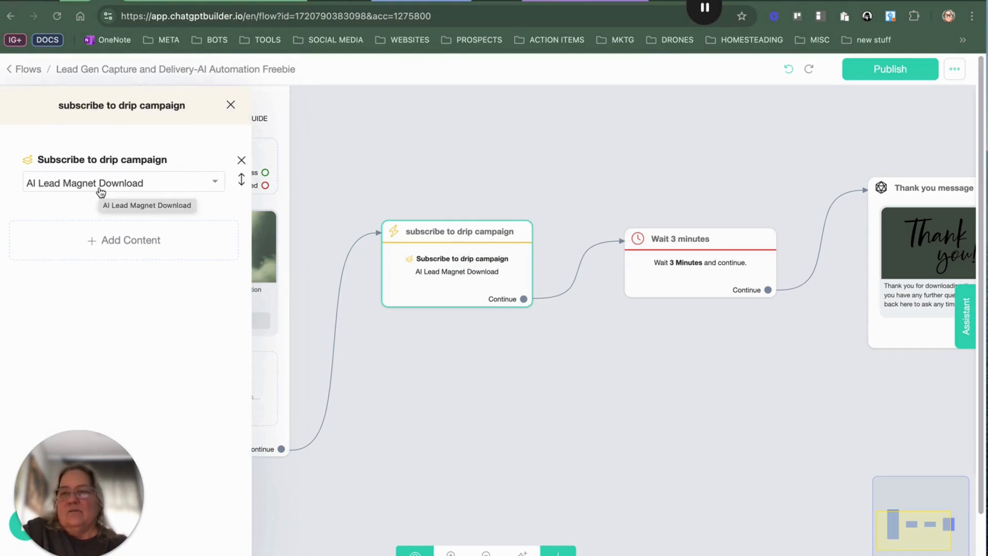
pyautogui.click(100, 192)
pyautogui.click(100, 193)
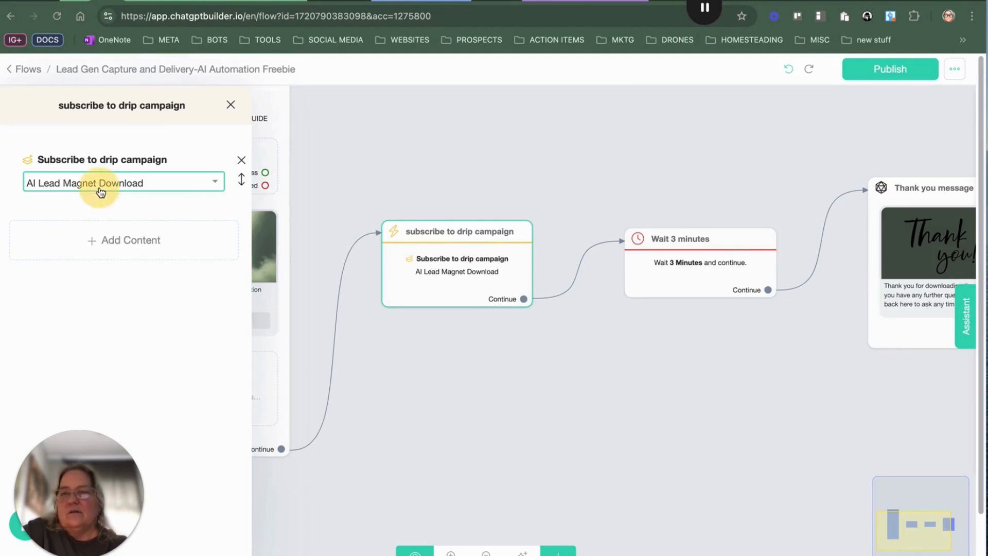
pyautogui.click(450, 266)
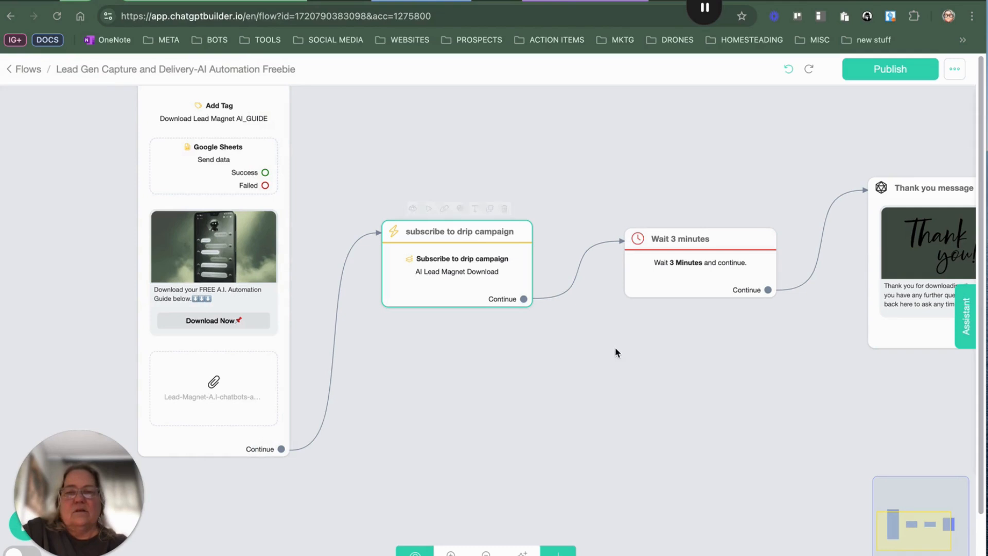
# Step: Pan across the flow to review the Wait 3 minutes and Thank you message nodes that follow
pyautogui.moveTo(555, 349); pyautogui.dragTo(354, 344)
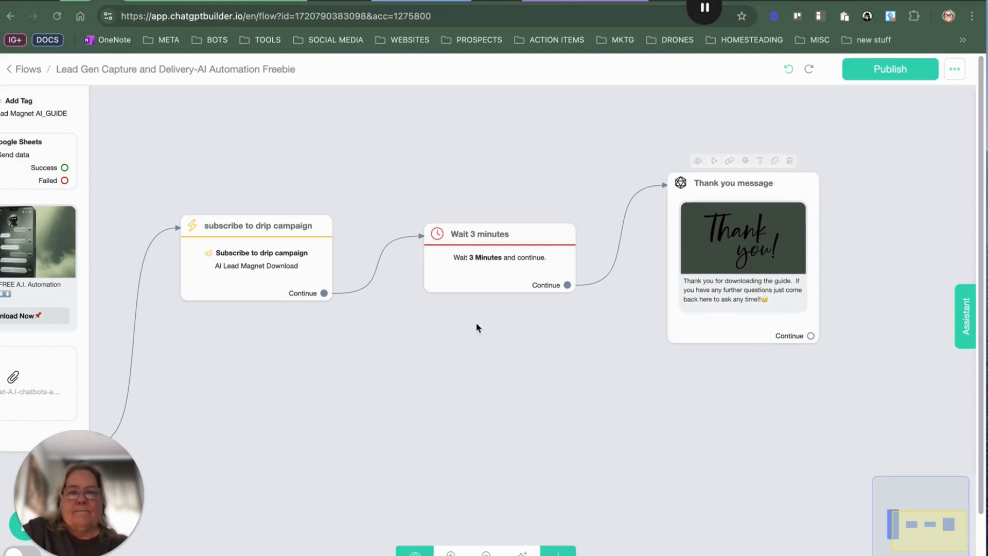
pyautogui.moveTo(477, 325); pyautogui.dragTo(787, 314)
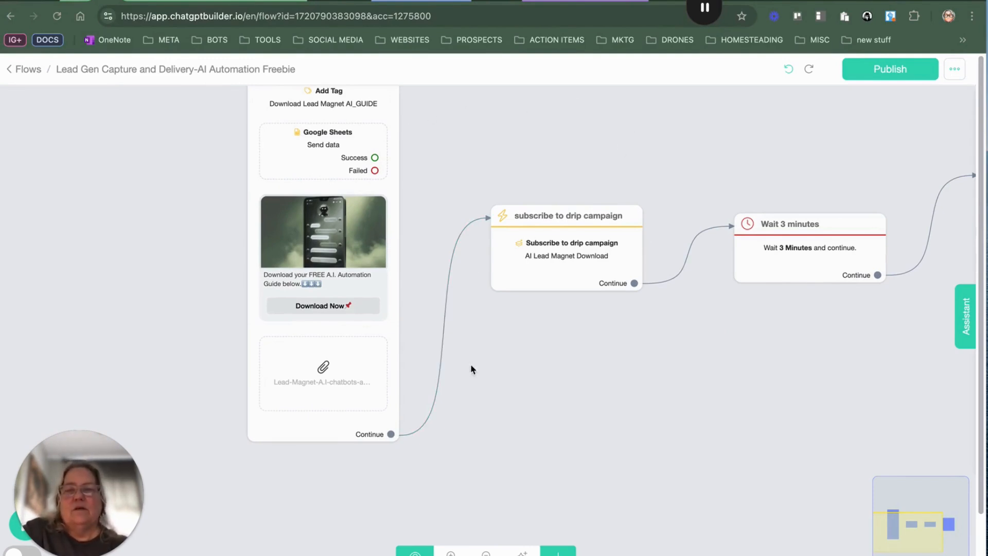
pyautogui.moveTo(575, 387); pyautogui.dragTo(570, 493)
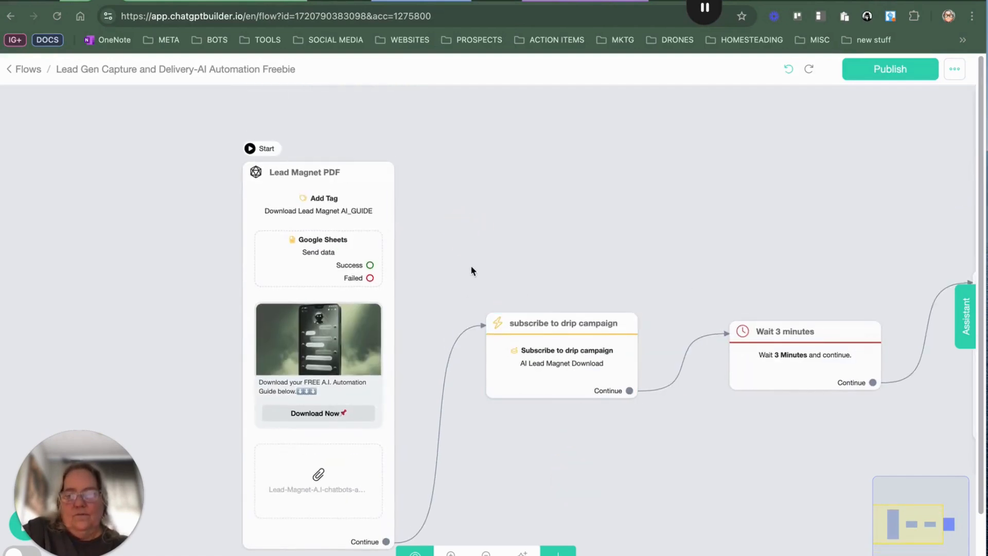
pyautogui.moveTo(504, 211); pyautogui.dragTo(503, 117)
pyautogui.click(574, 265)
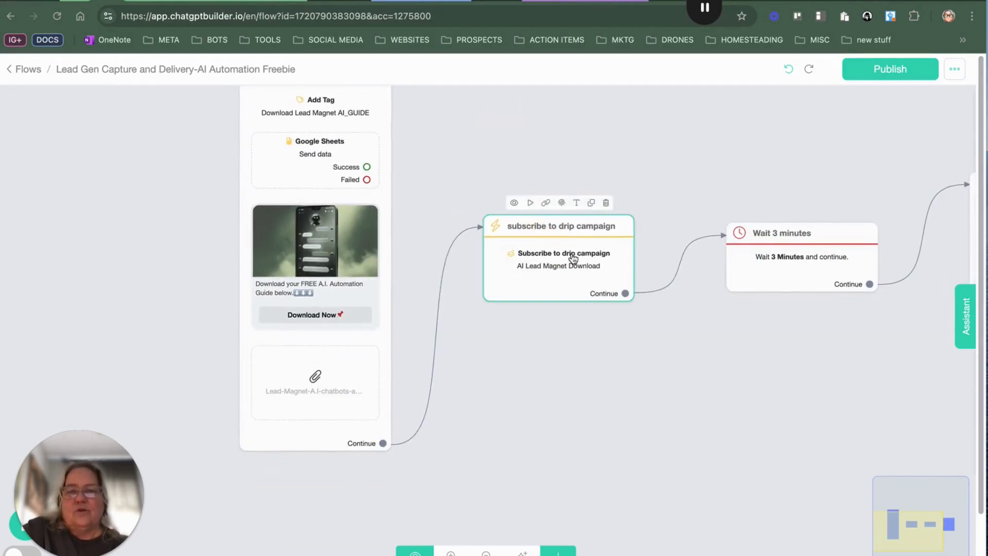
# Step: Open the AI Lead Magnet Download drip campaign from Marketing to review its three timed Freebie Email messages
pyautogui.click(14, 75)
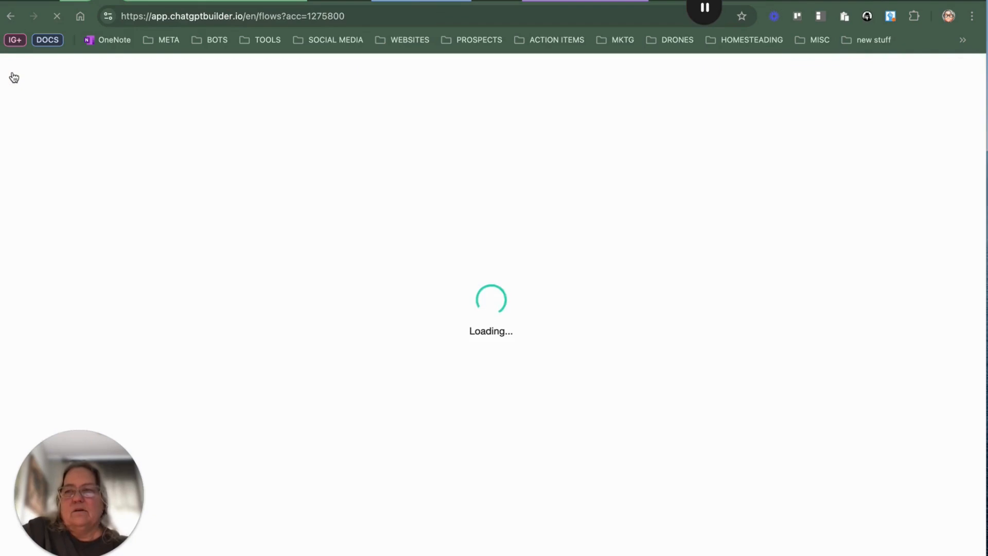
pyautogui.click(75, 288)
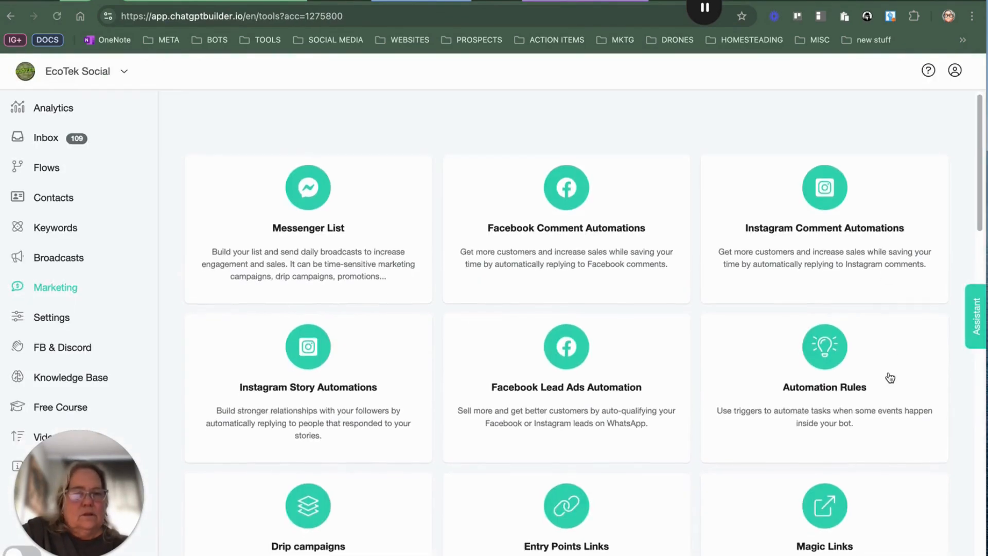
pyautogui.scroll(-2, 890, 378)
pyautogui.click(402, 432)
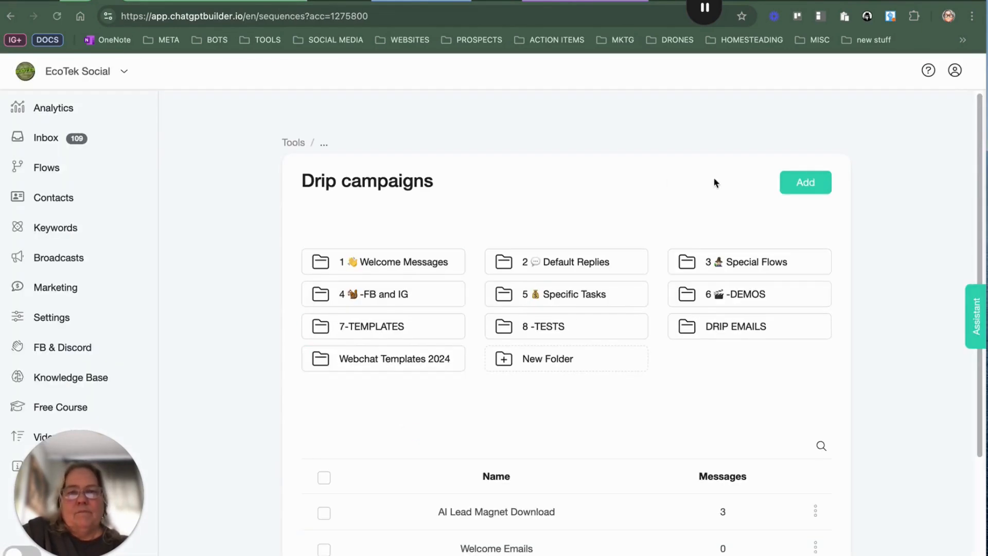
pyautogui.scroll(-1, 727, 177)
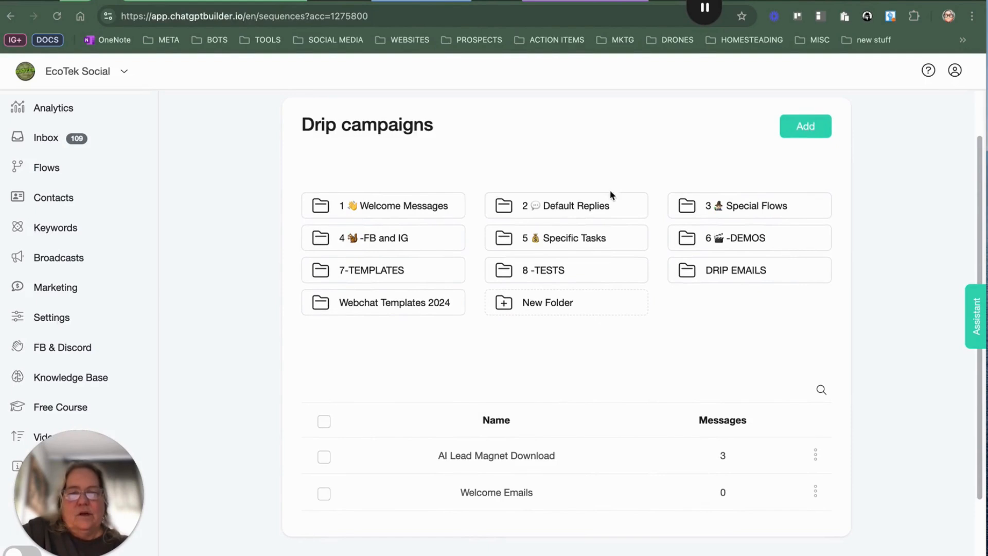
pyautogui.click(595, 459)
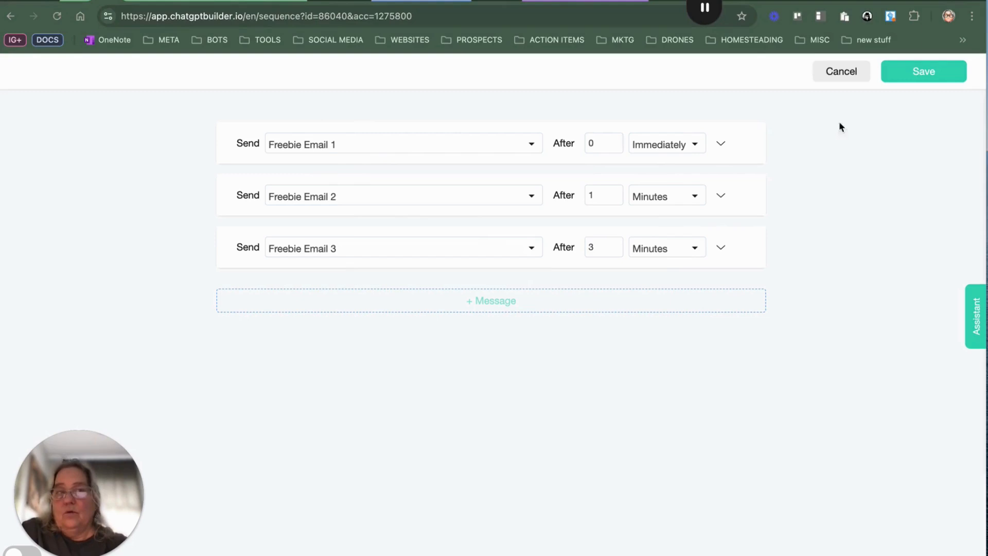
pyautogui.click(915, 73)
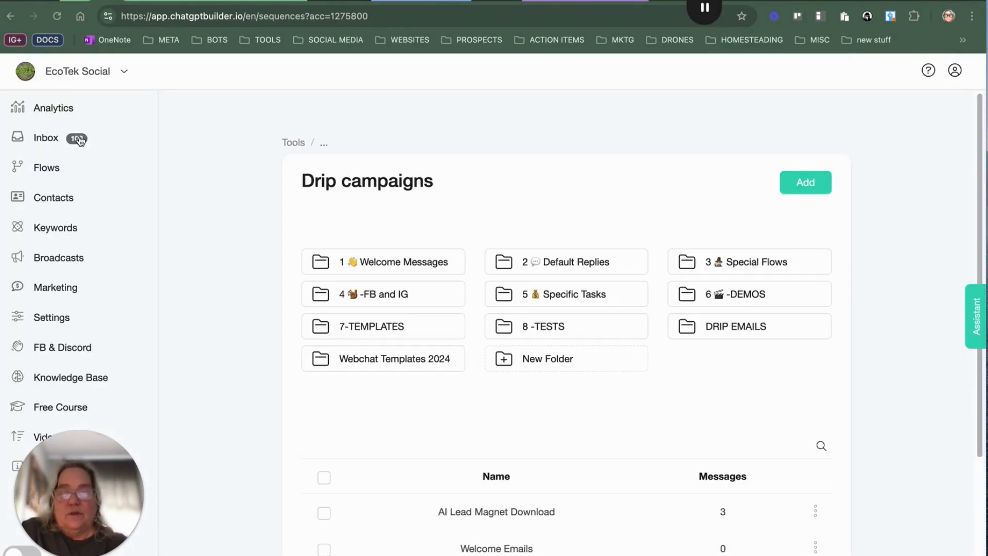
# Step: Open the Freebie Email 1 flow from the DRIP EMAILS folder in Flows
pyautogui.click(50, 175)
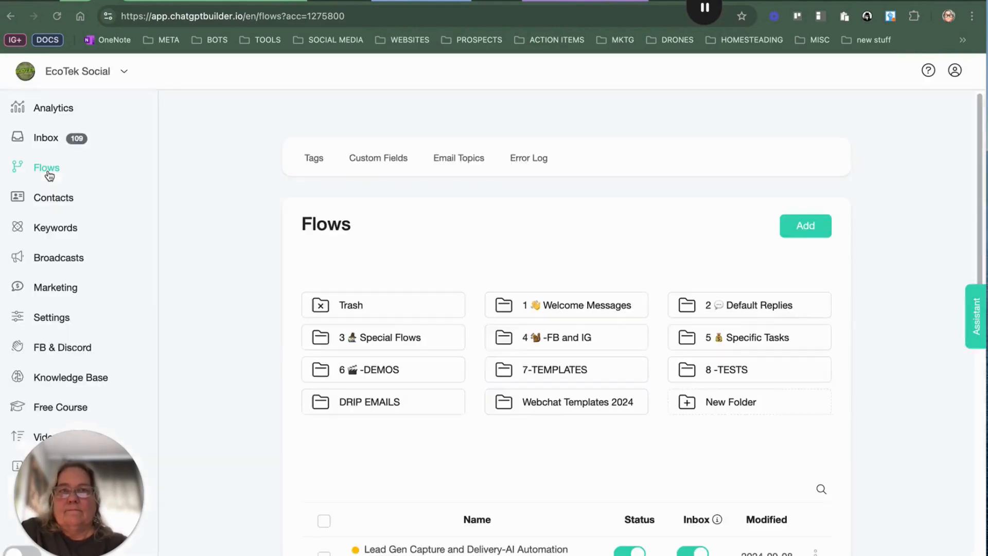
pyautogui.scroll(-3, 381, 247)
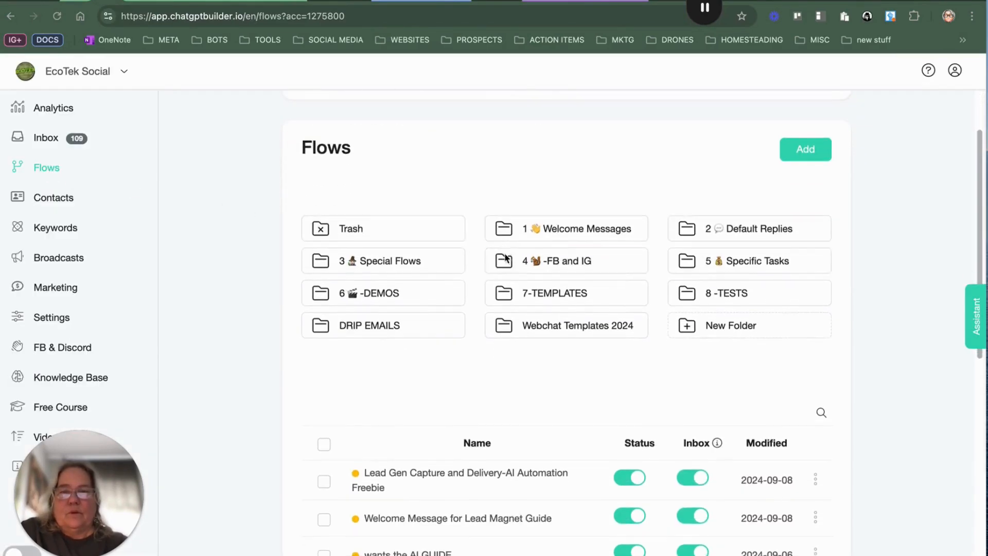
pyautogui.click(392, 332)
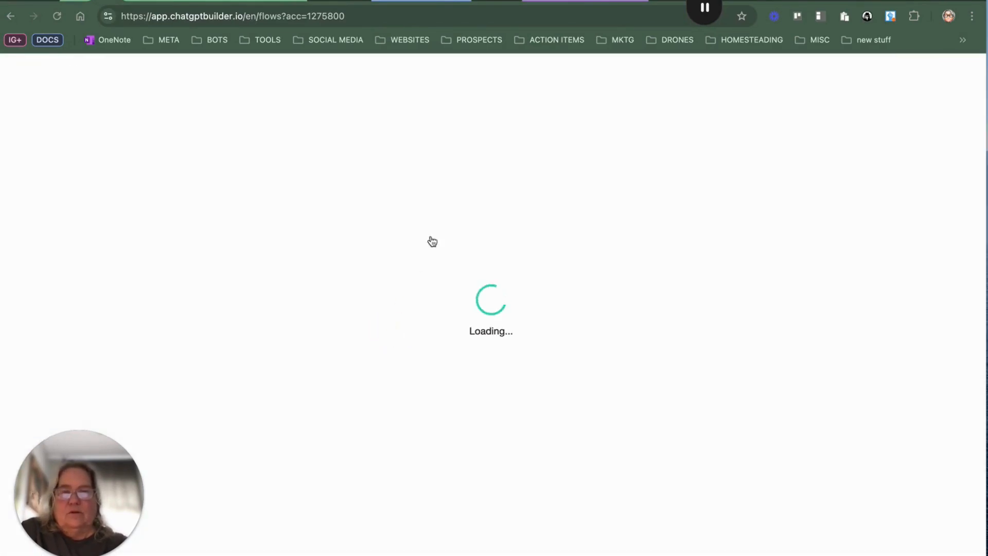
pyautogui.scroll(-3, 425, 414)
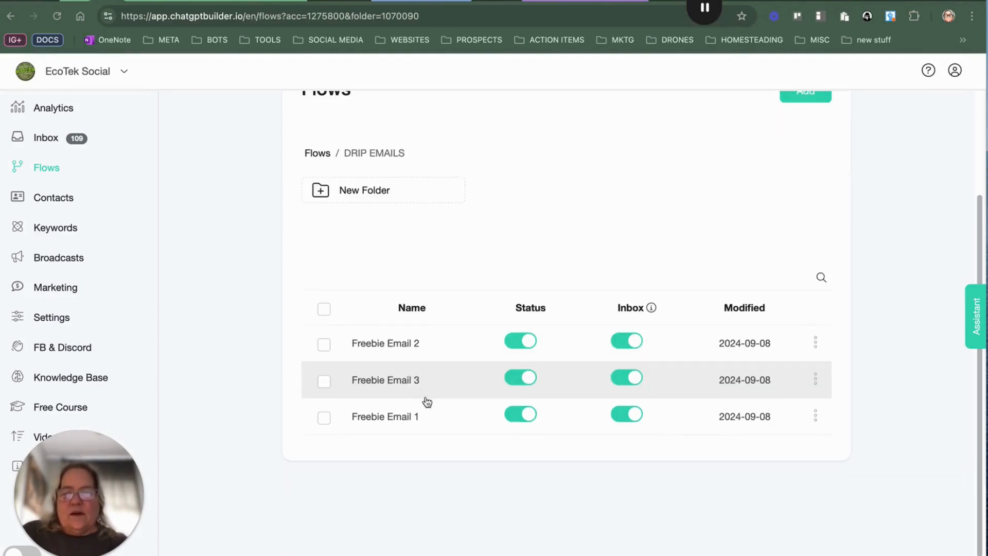
pyautogui.click(410, 421)
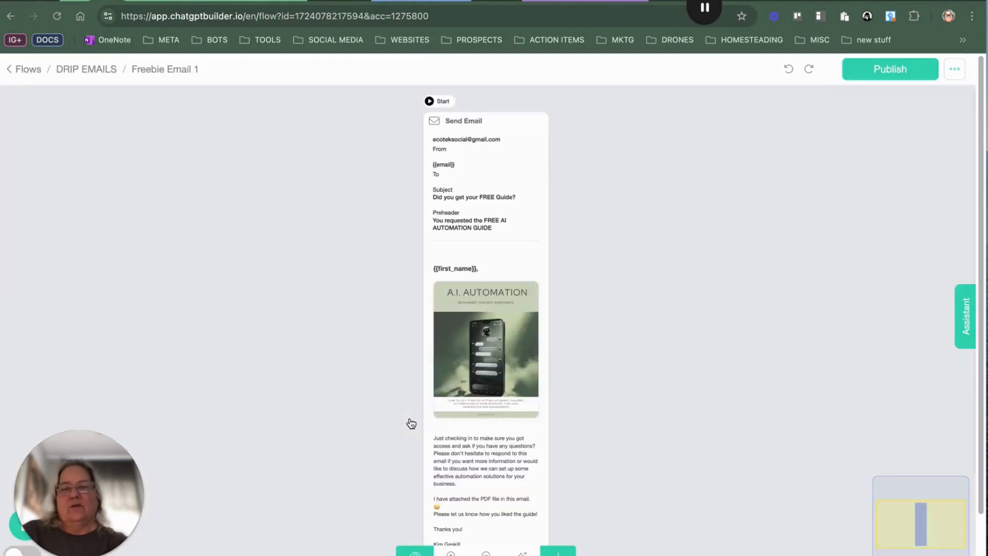
# Step: Zoom into the Freebie Email 1 message to read its body text and signature
pyautogui.scroll(-1, 465, 279)
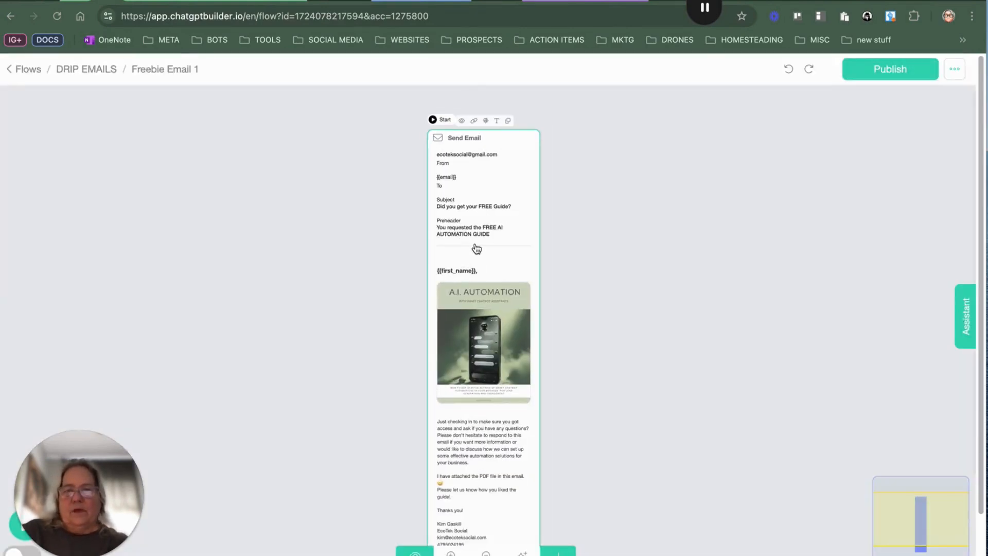
pyautogui.scroll(-1, 469, 440)
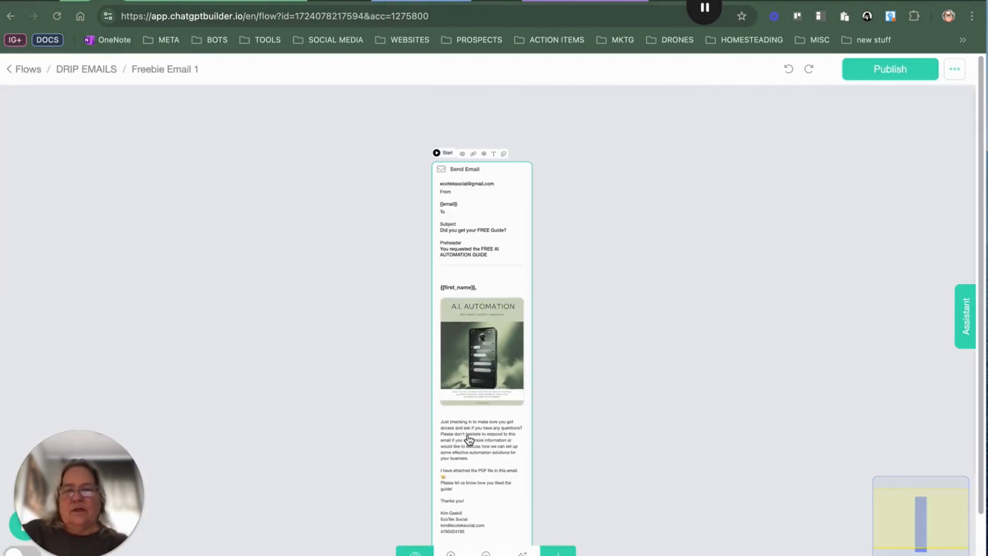
pyautogui.scroll(3, 469, 438)
pyautogui.scroll(-5, 469, 439)
pyautogui.scroll(2, 469, 439)
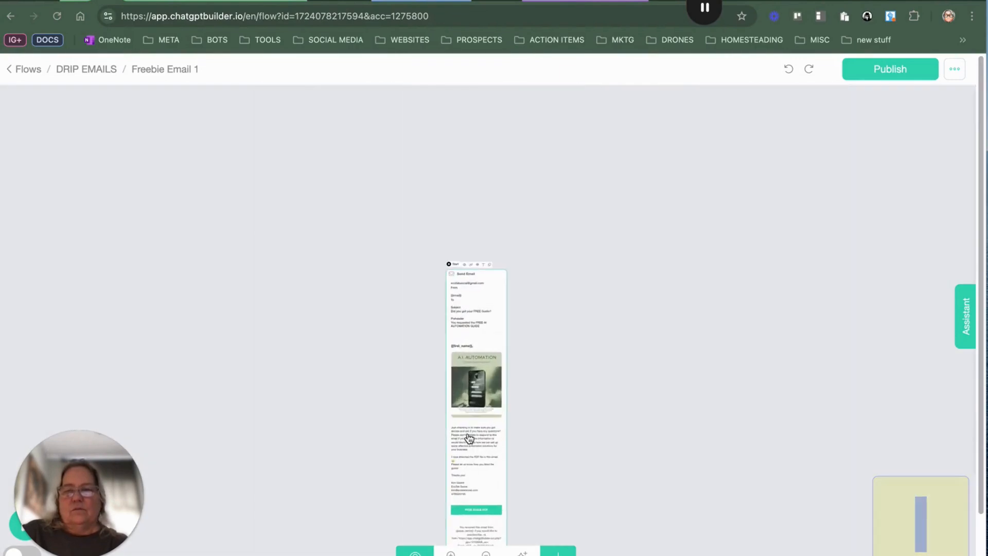
pyautogui.scroll(5, 468, 439)
pyautogui.moveTo(474, 362); pyautogui.dragTo(441, 165)
pyautogui.moveTo(430, 339); pyautogui.dragTo(421, 227)
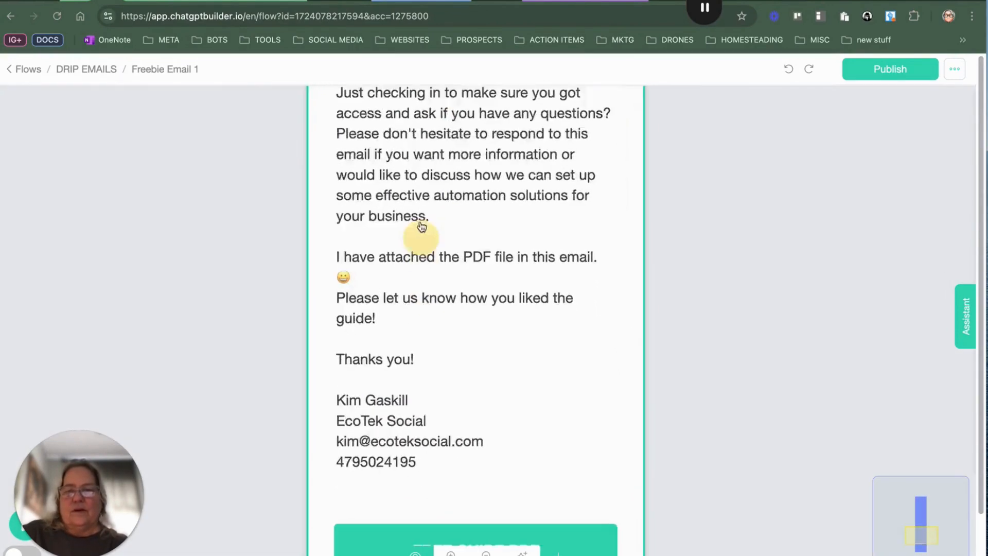
pyautogui.scroll(-5, 422, 227)
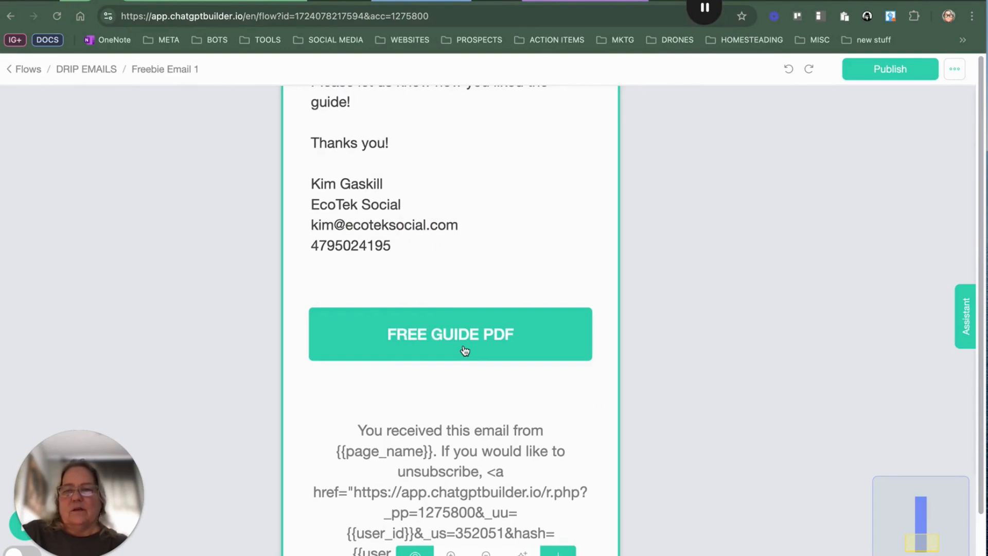
# Step: Open the Send Email node's settings and inspect the FREE GUIDE PDF button's Open Website link
pyautogui.click(468, 344)
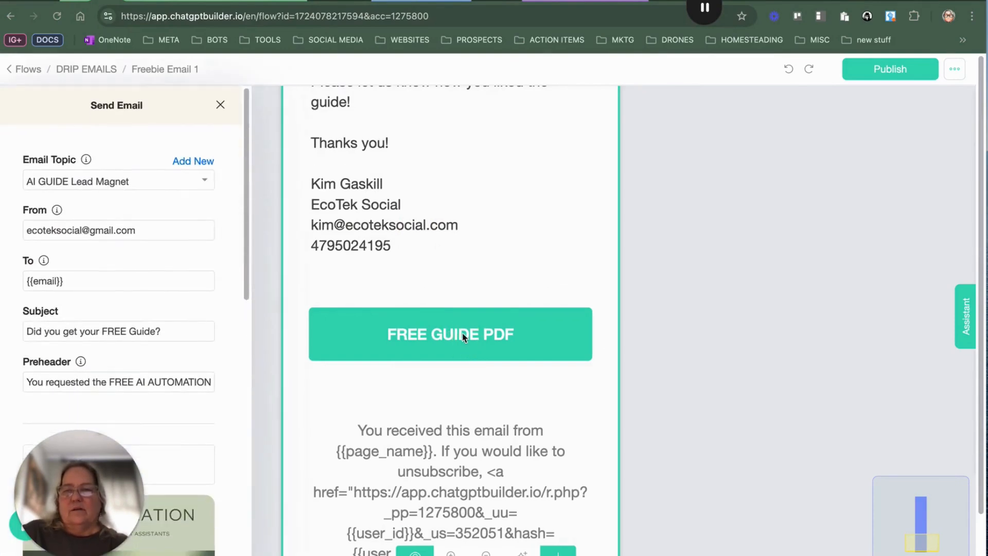
pyautogui.scroll(-10, 72, 378)
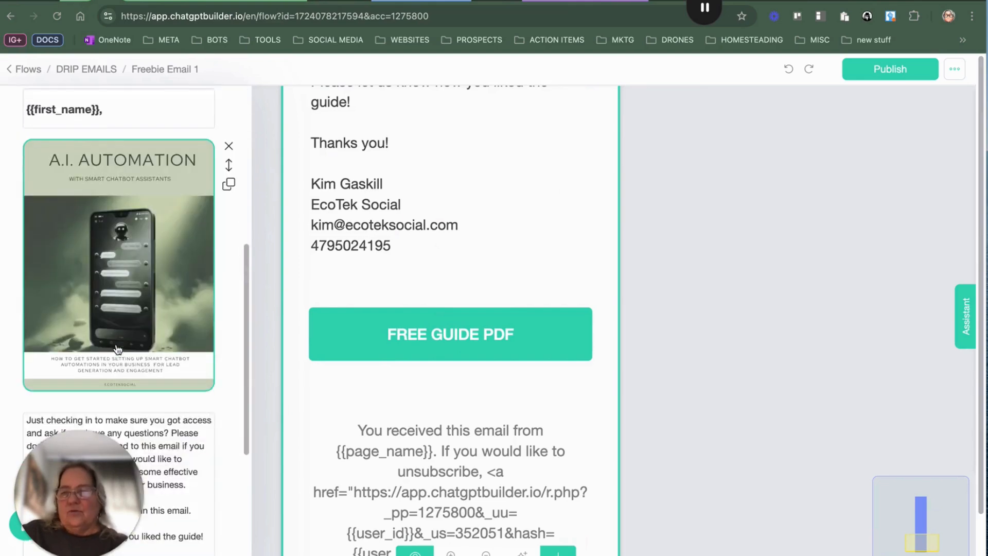
pyautogui.scroll(-4, 118, 348)
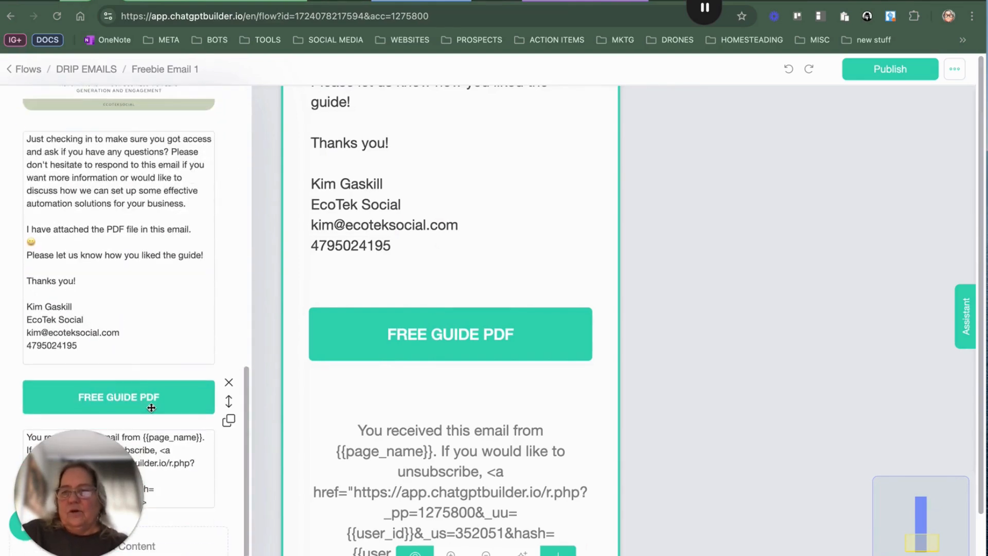
pyautogui.click(150, 400)
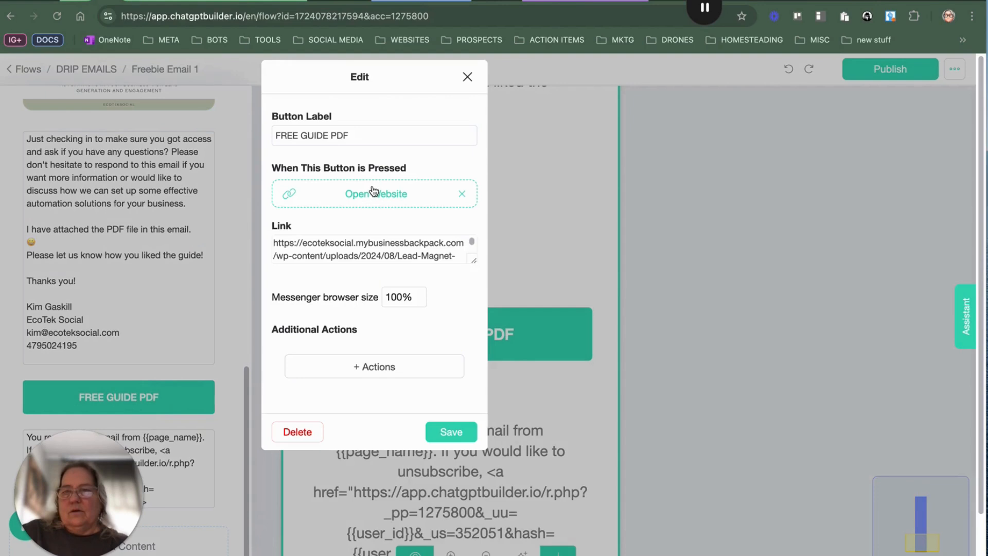
pyautogui.click(419, 248)
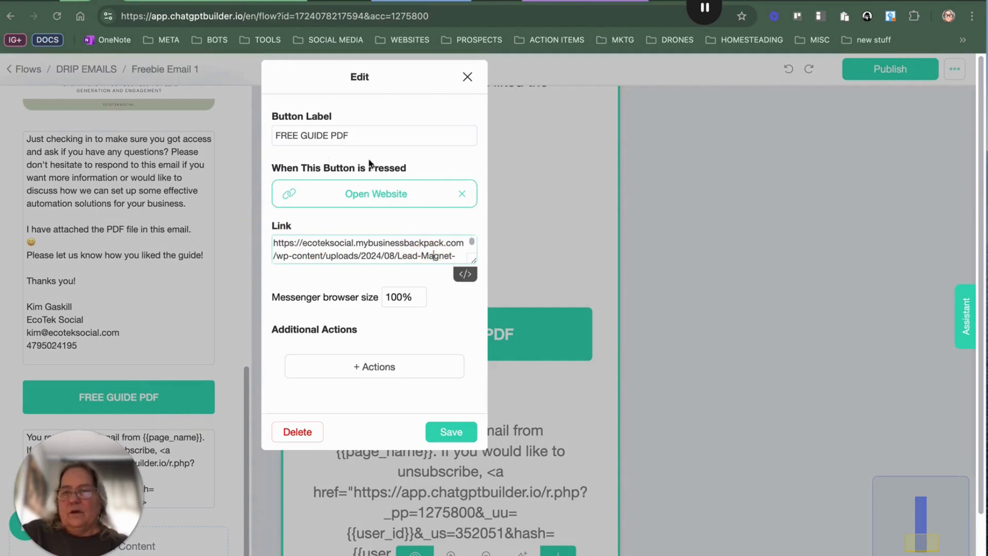
pyautogui.click(467, 77)
# Step: Scroll through the Send Email editor's content blocks, close it and return to the DRIP EMAILS folder
pyautogui.scroll(10, 103, 277)
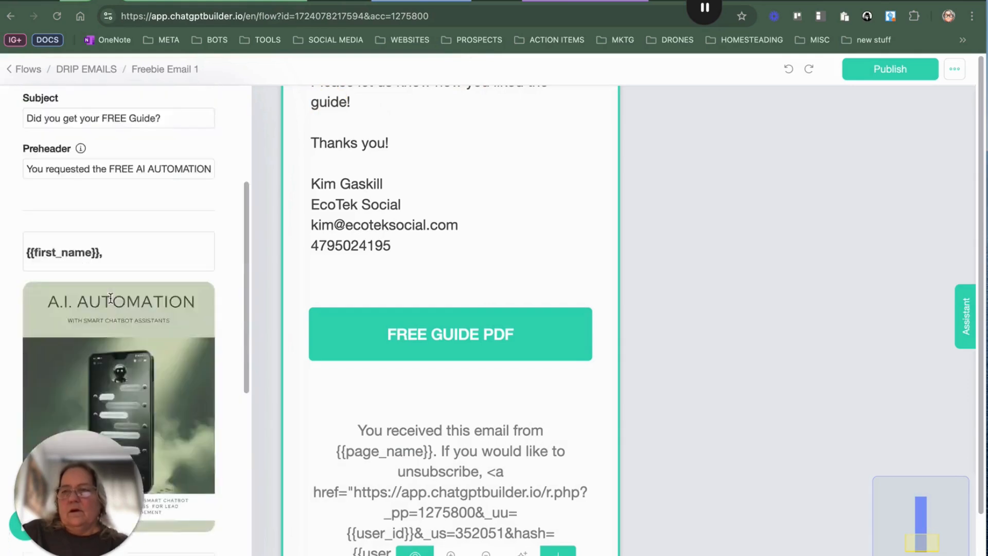
pyautogui.scroll(3, 110, 297)
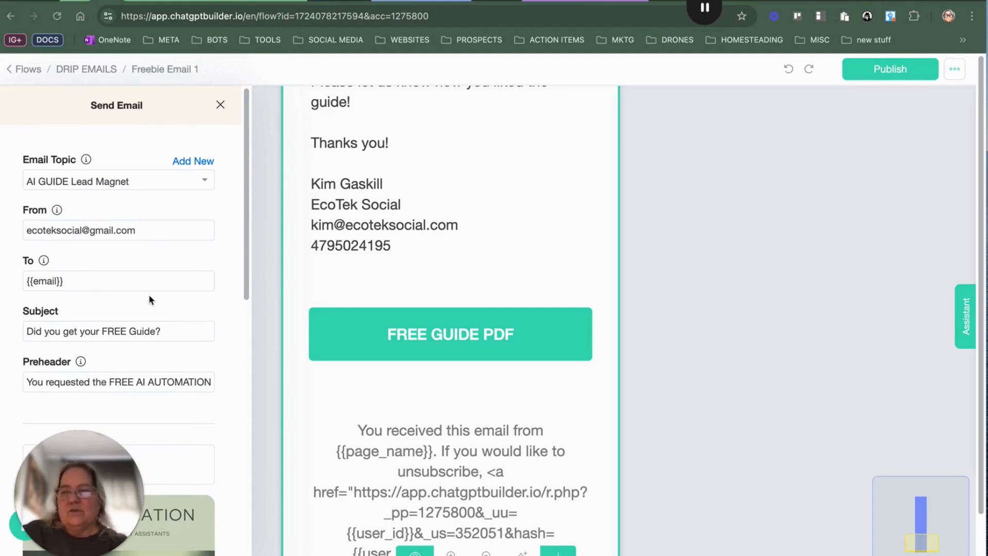
pyautogui.scroll(-8, 151, 352)
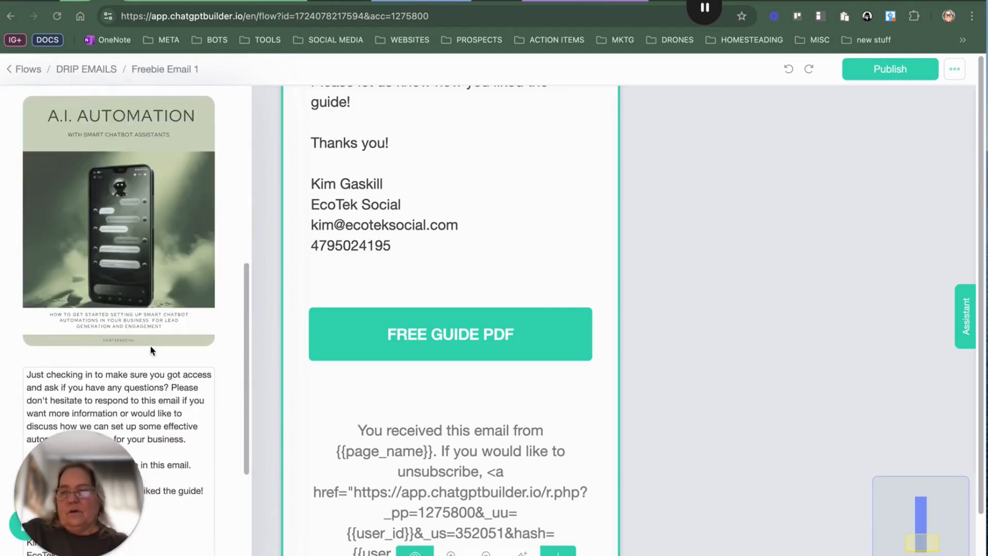
pyautogui.scroll(3, 98, 206)
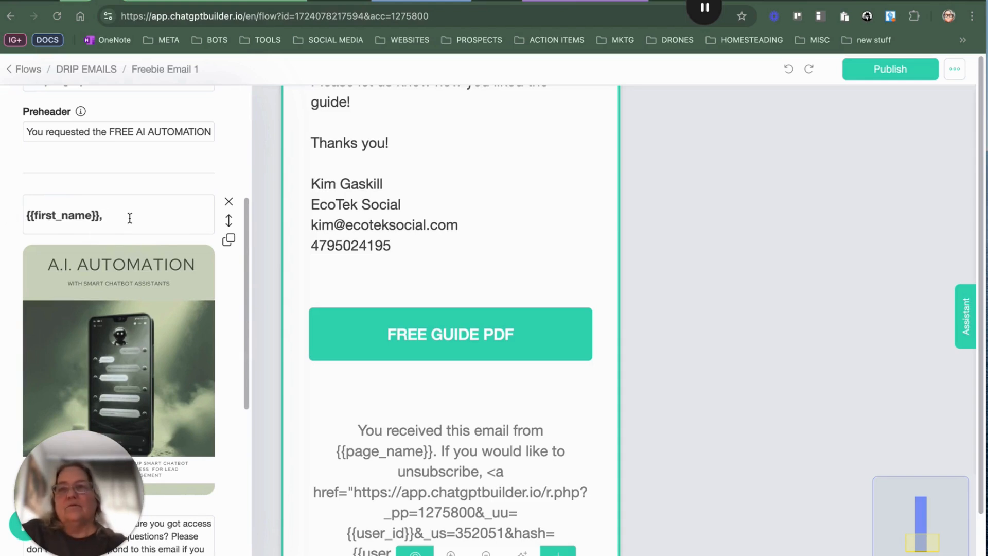
pyautogui.scroll(-7, 142, 280)
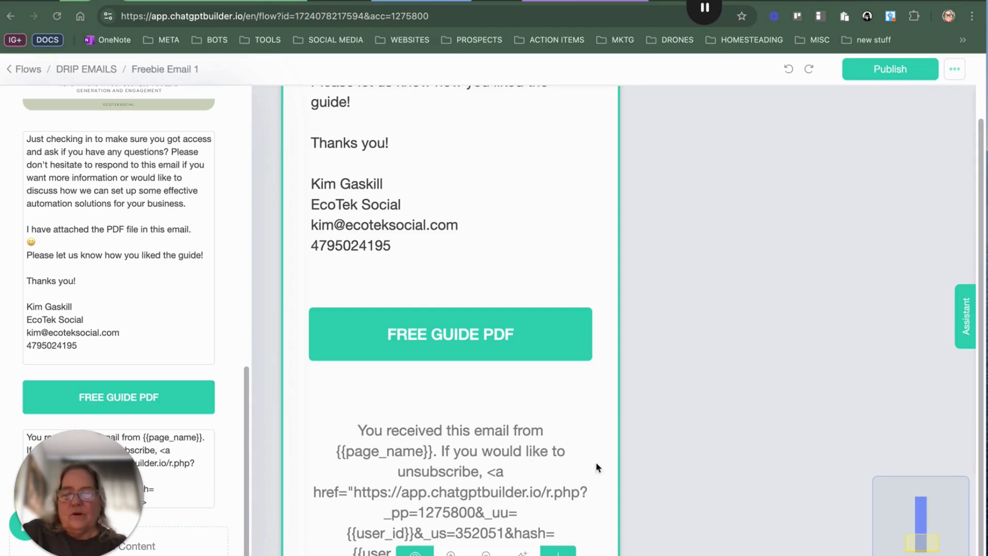
pyautogui.click(784, 202)
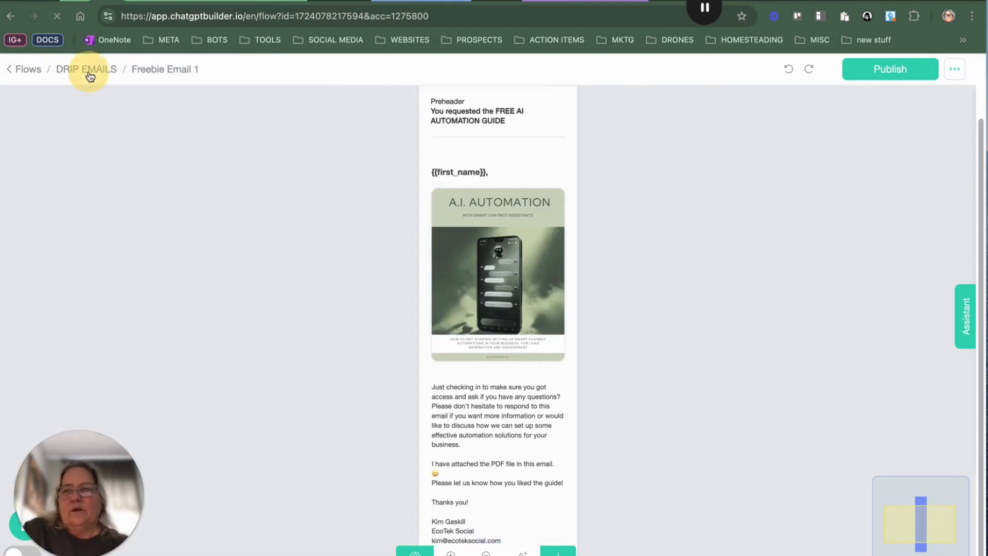
pyautogui.click(86, 69)
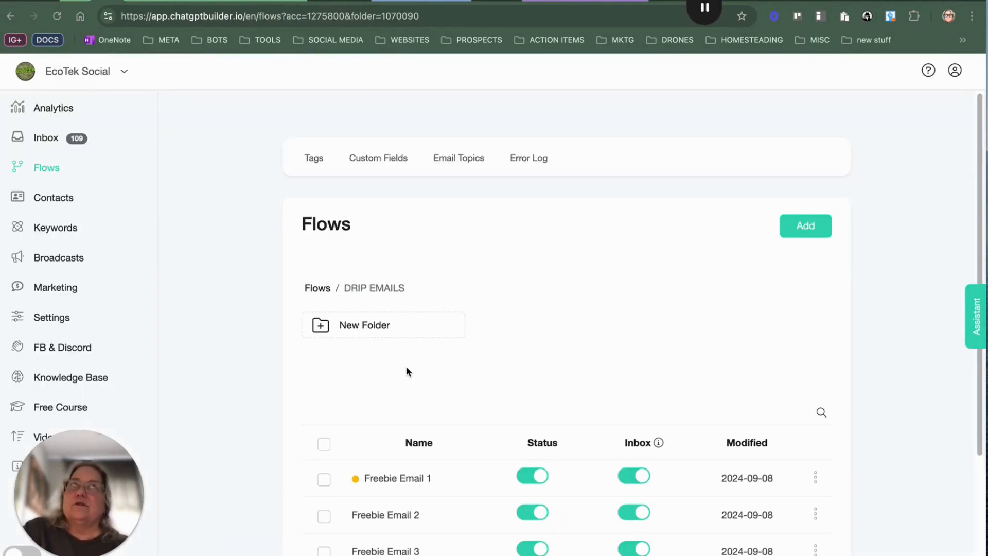
# Step: Open the Freebie Email 1 flow, publish it, and return to the DRIP EMAILS folder
pyautogui.click(435, 484)
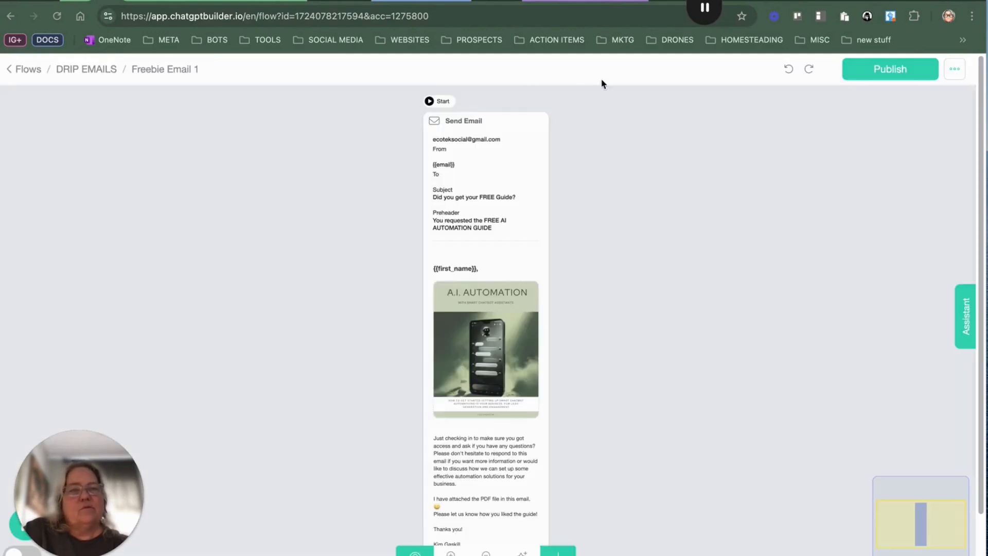
pyautogui.click(874, 79)
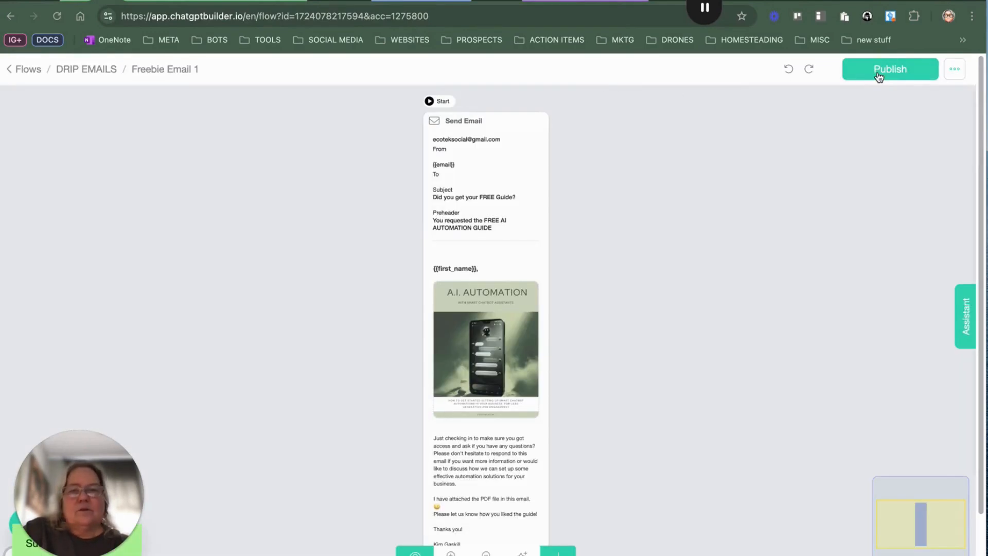
pyautogui.click(879, 77)
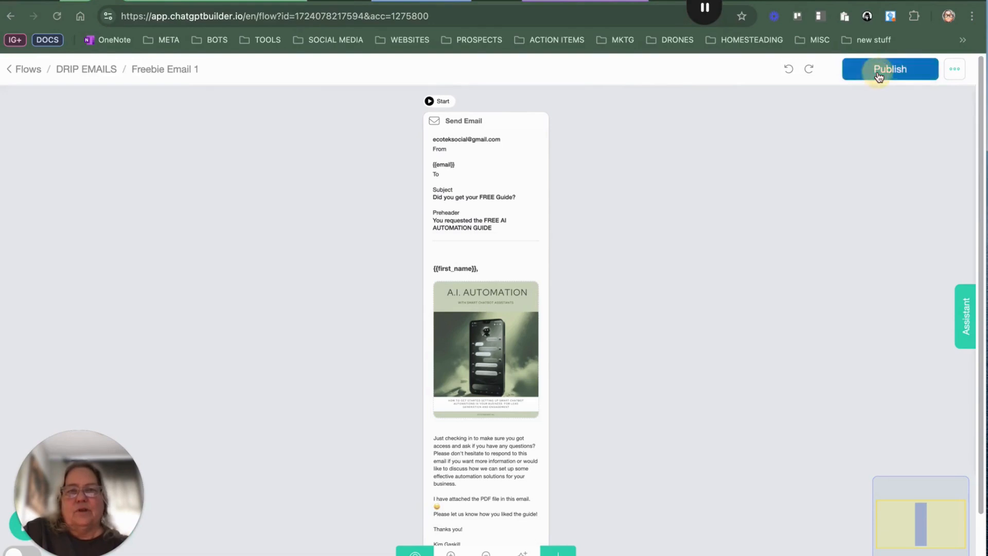
pyautogui.click(82, 70)
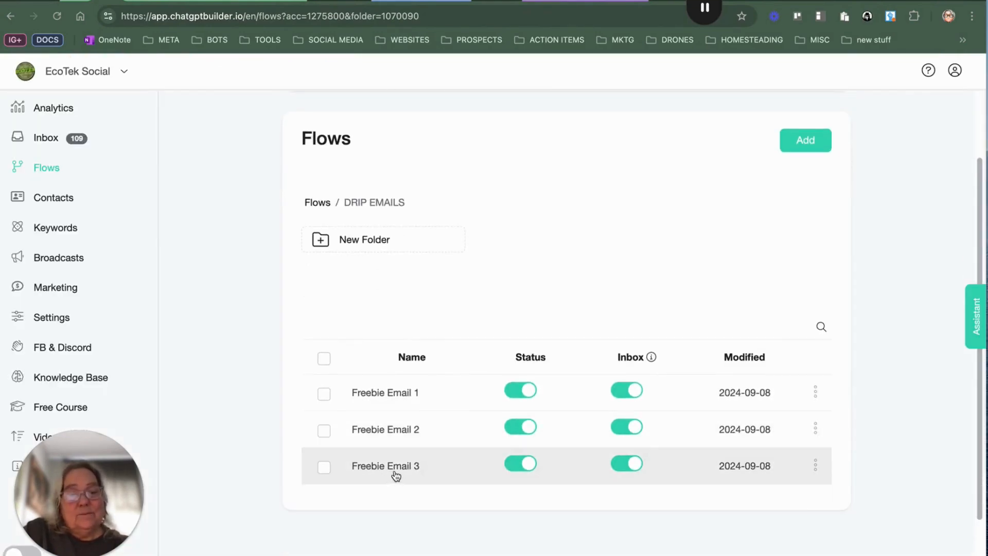
# Step: Open the Freebie Email 2 flow and auto-organize its steps to review the email and its connected node
pyautogui.click(411, 432)
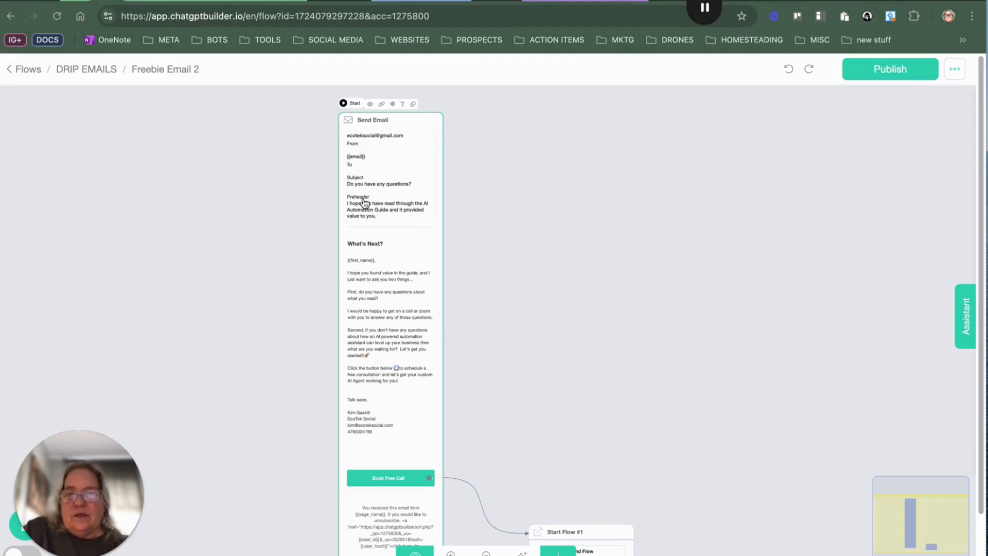
pyautogui.scroll(3, 387, 373)
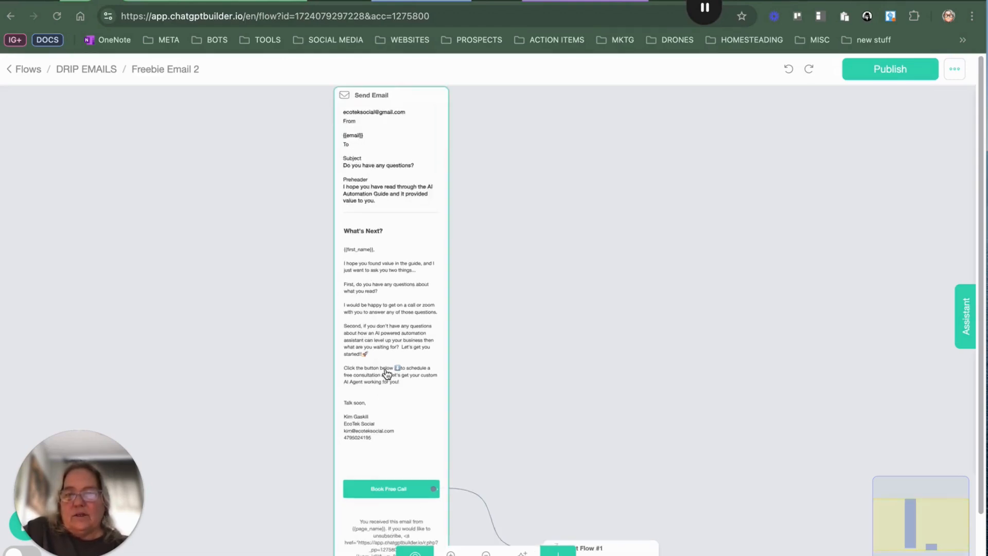
pyautogui.moveTo(387, 374); pyautogui.dragTo(387, 334)
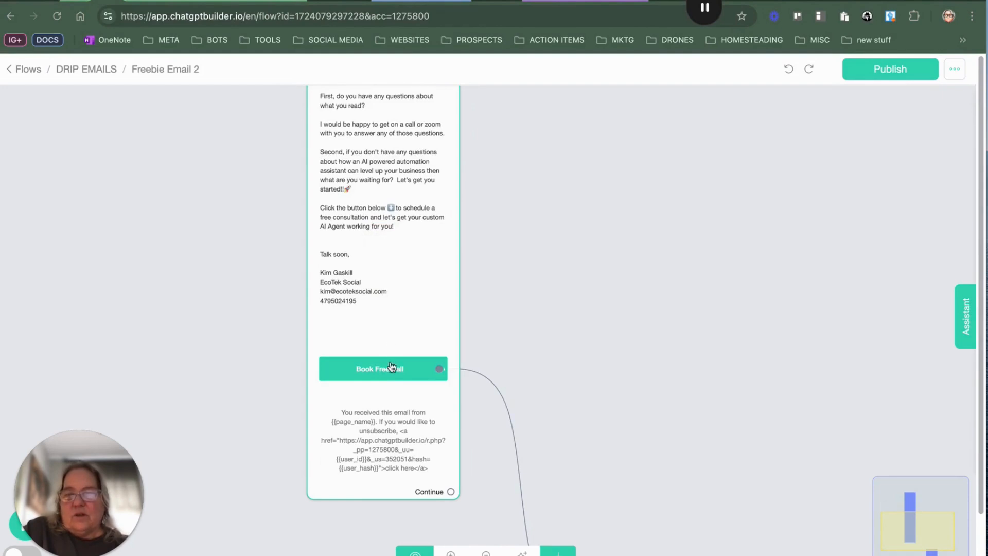
pyautogui.moveTo(384, 314); pyautogui.dragTo(366, 200)
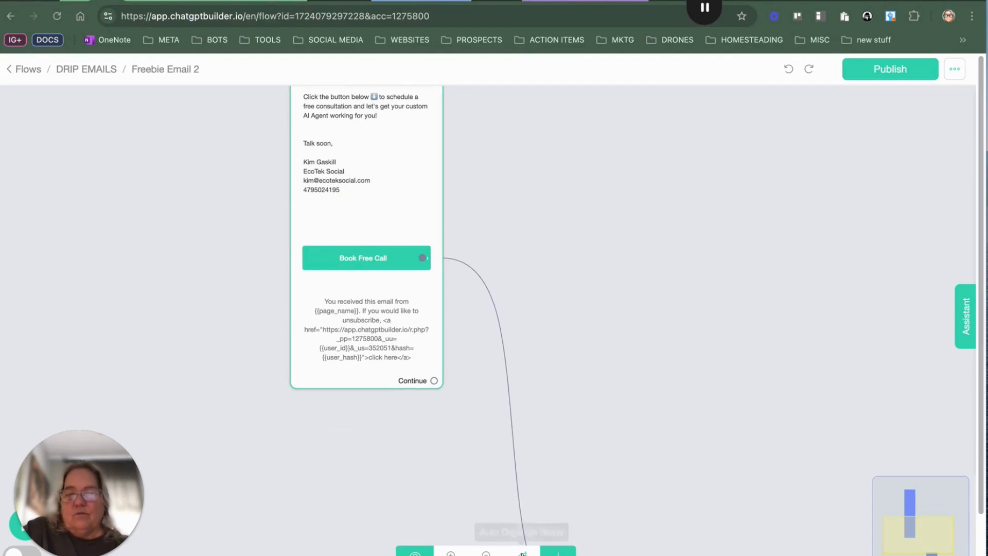
pyautogui.click(522, 553)
pyautogui.moveTo(539, 409); pyautogui.dragTo(473, 333)
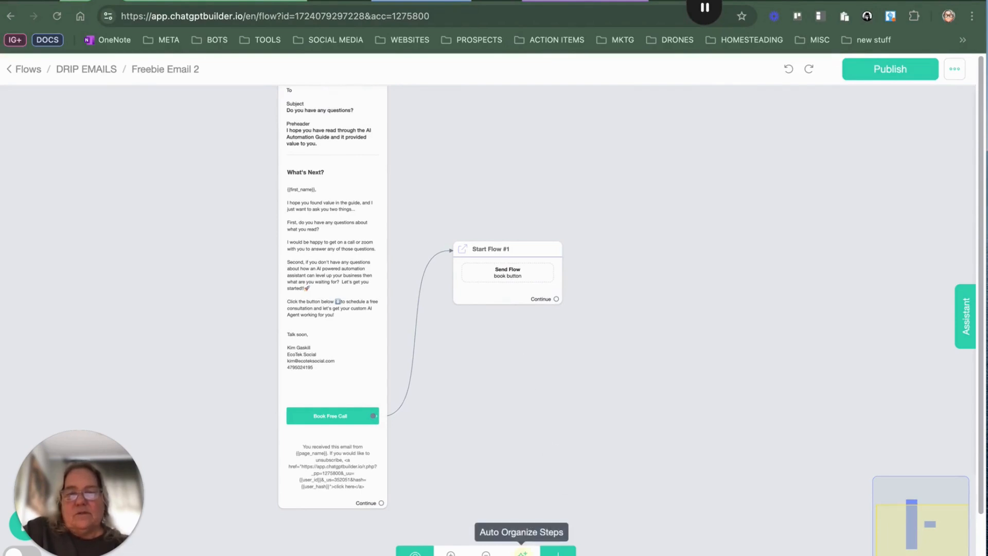
pyautogui.click(522, 552)
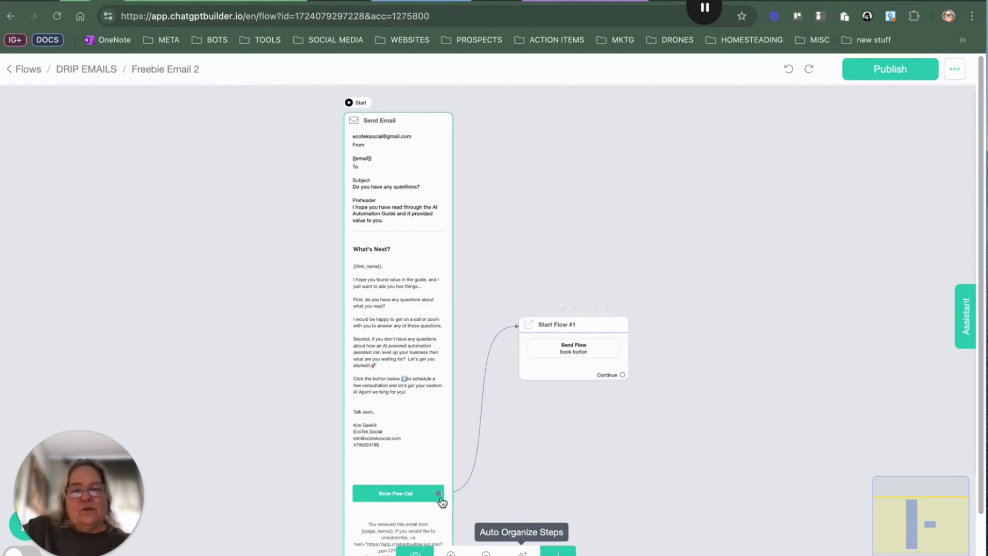
# Step: Open the Send Email node's settings and inspect the Book Free Call button's Start Another Flow action
pyautogui.click(405, 494)
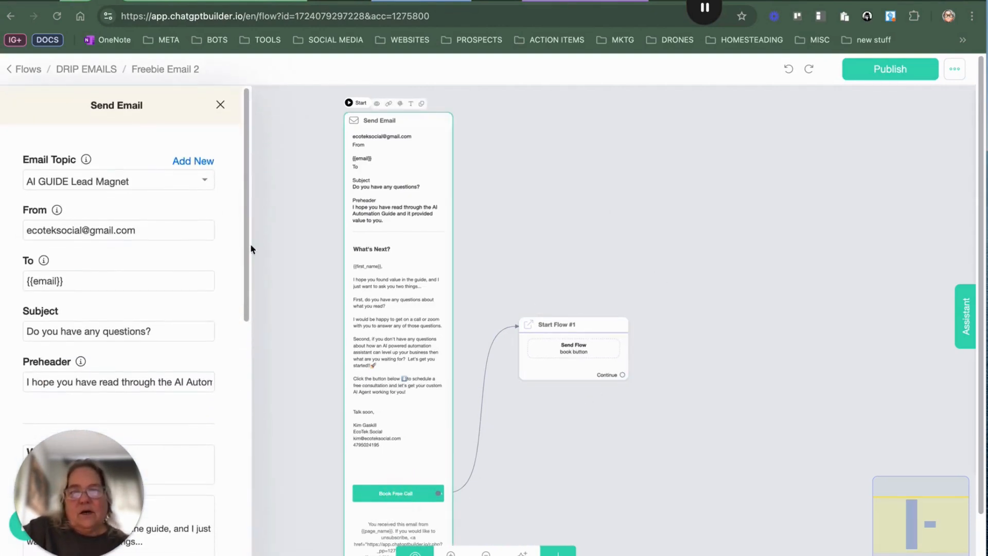
pyautogui.scroll(-10, 147, 327)
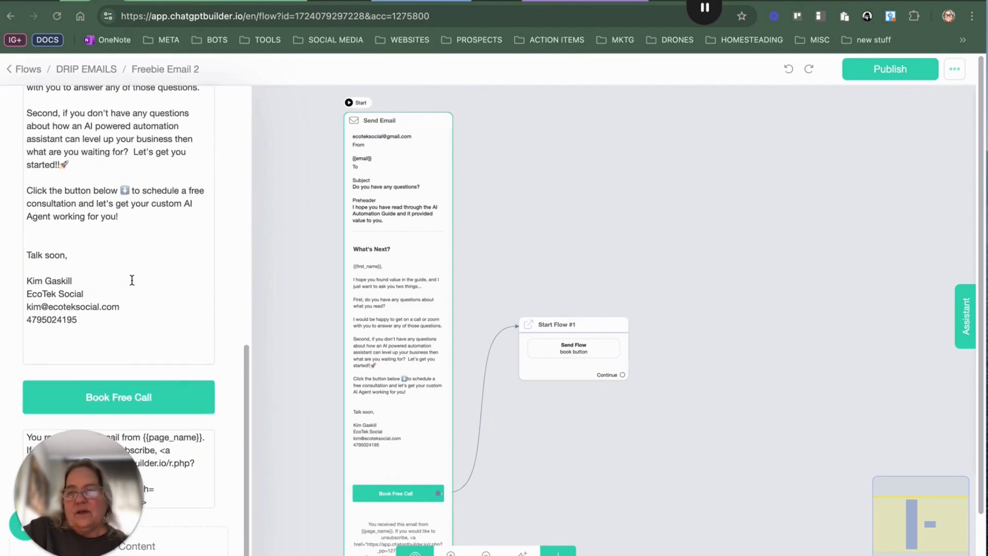
pyautogui.click(186, 399)
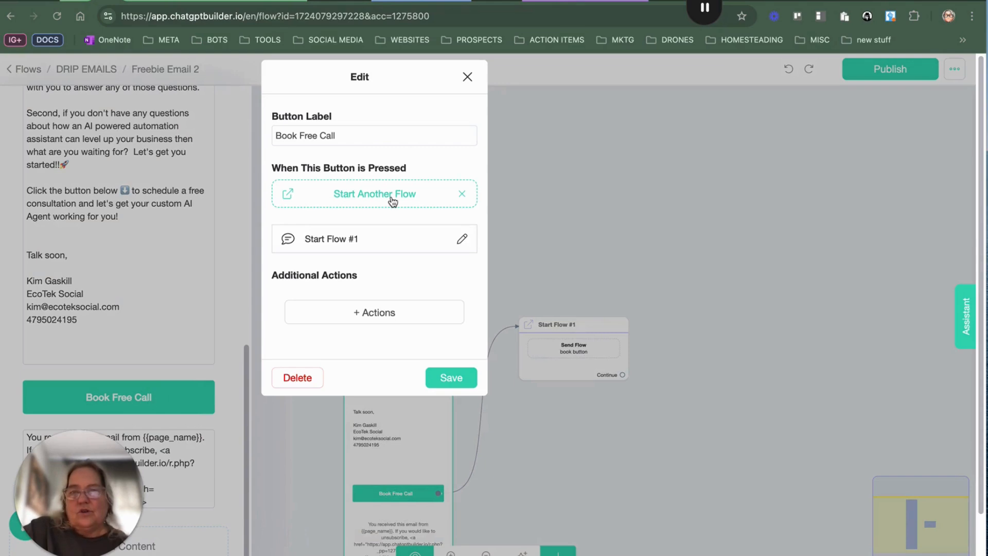
pyautogui.click(467, 76)
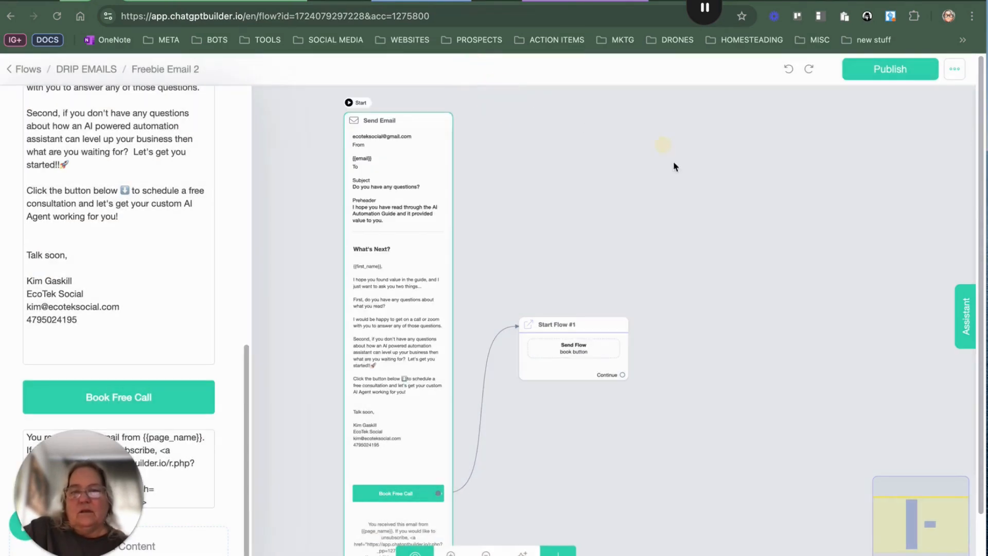
# Step: Open the Start Flow node's settings and follow it into the linked book button flow
pyautogui.click(582, 349)
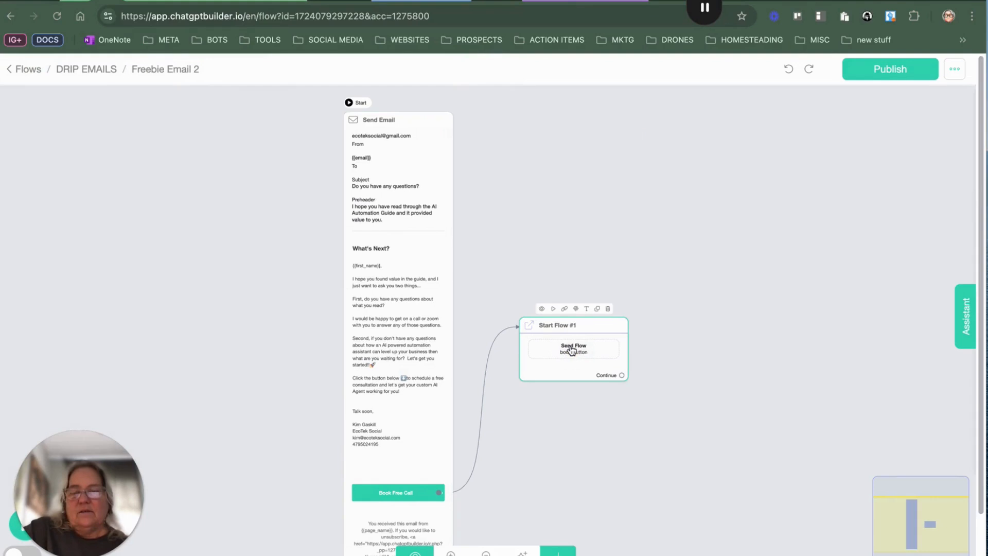
pyautogui.click(571, 350)
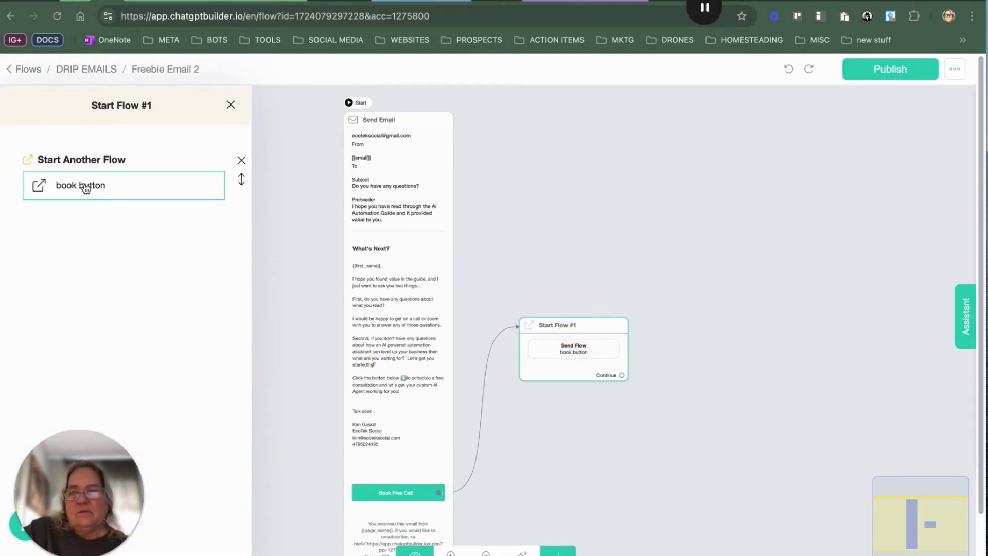
pyautogui.click(85, 188)
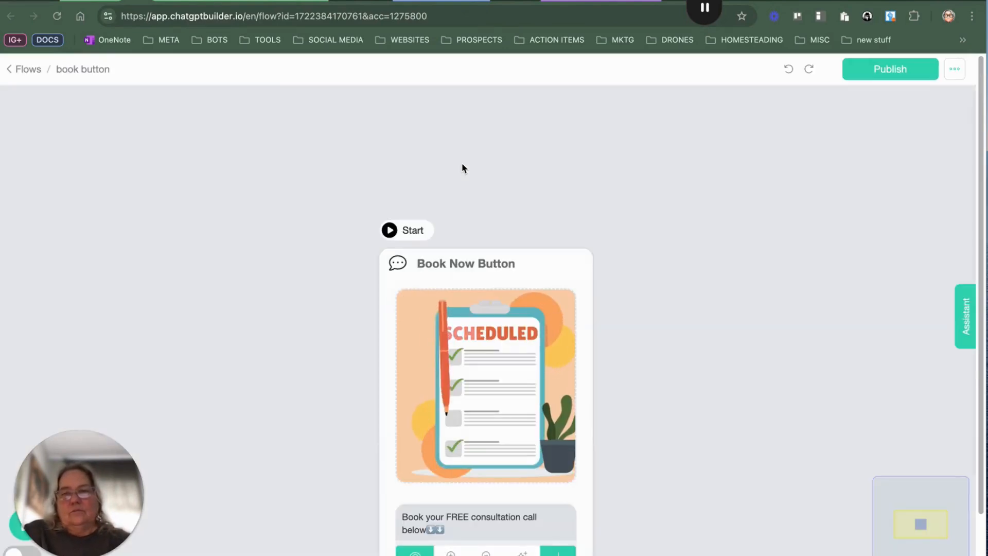
# Step: Inspect the Book Now Button message's BOOK NOW button, including its Open Website link and Notify Admins action
pyautogui.scroll(-5, 588, 236)
pyautogui.moveTo(611, 308); pyautogui.dragTo(487, 189)
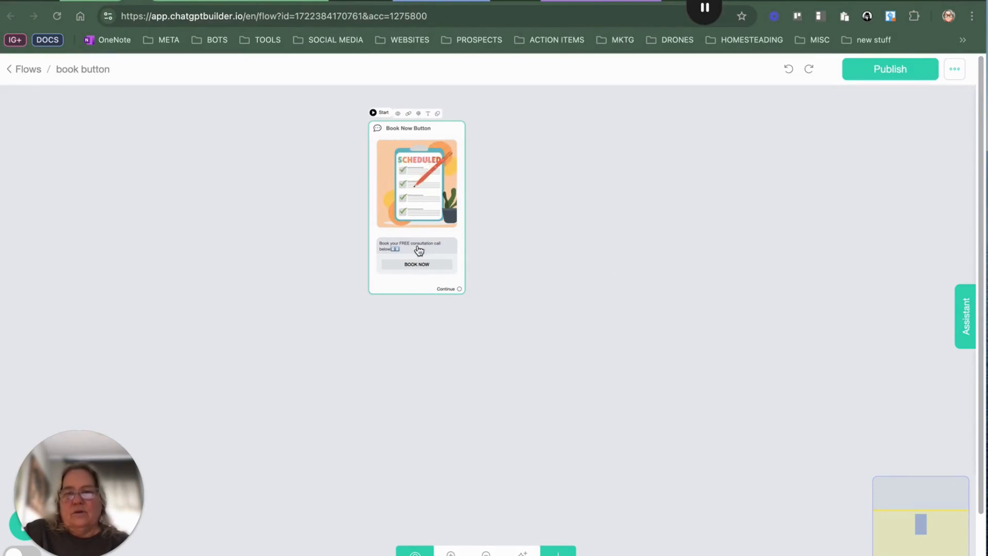
pyautogui.click(421, 265)
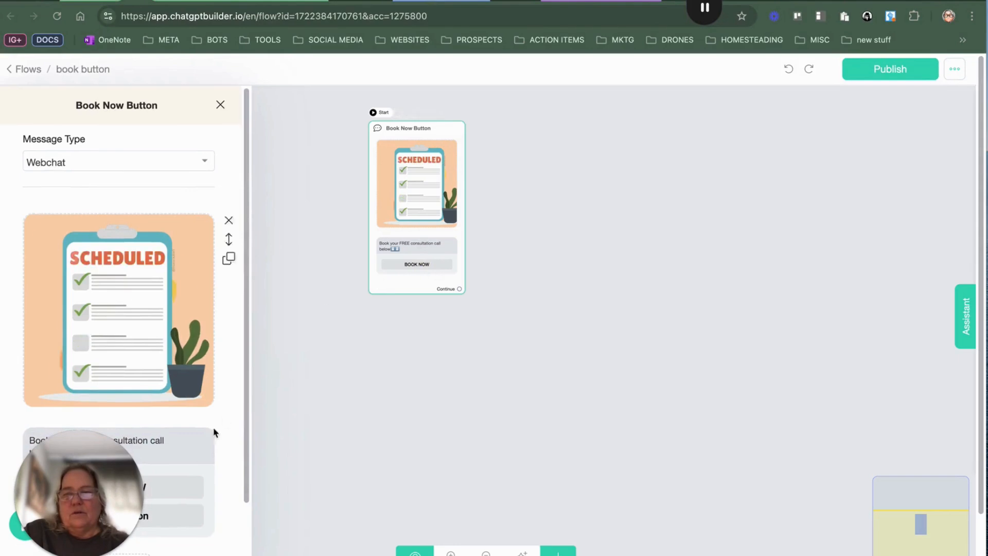
pyautogui.scroll(-3, 209, 427)
pyautogui.click(179, 400)
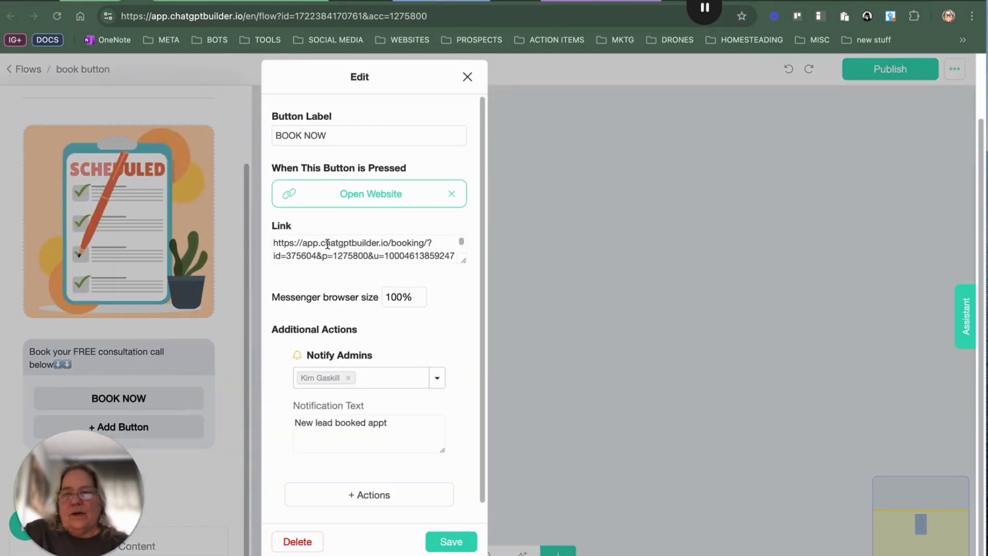
pyautogui.click(447, 254)
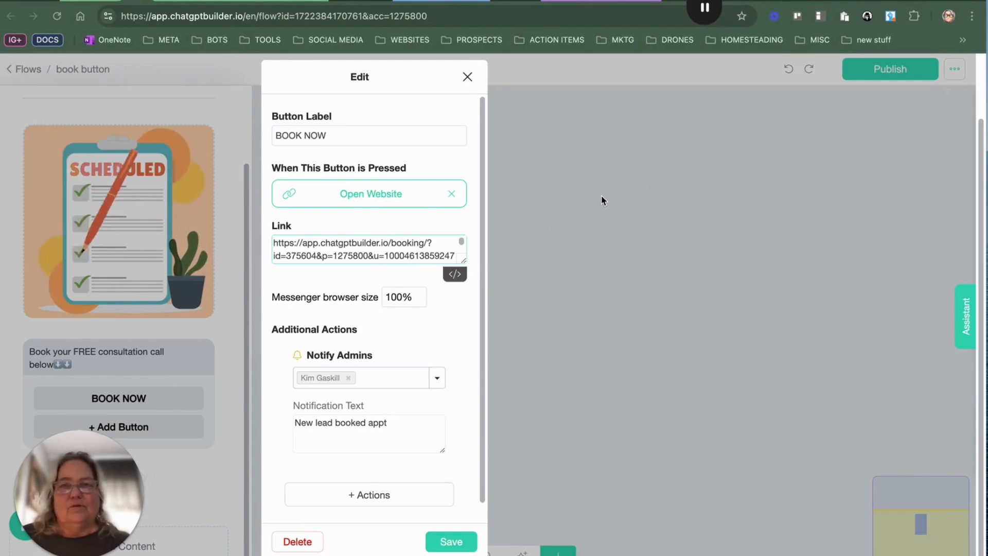
pyautogui.click(546, 117)
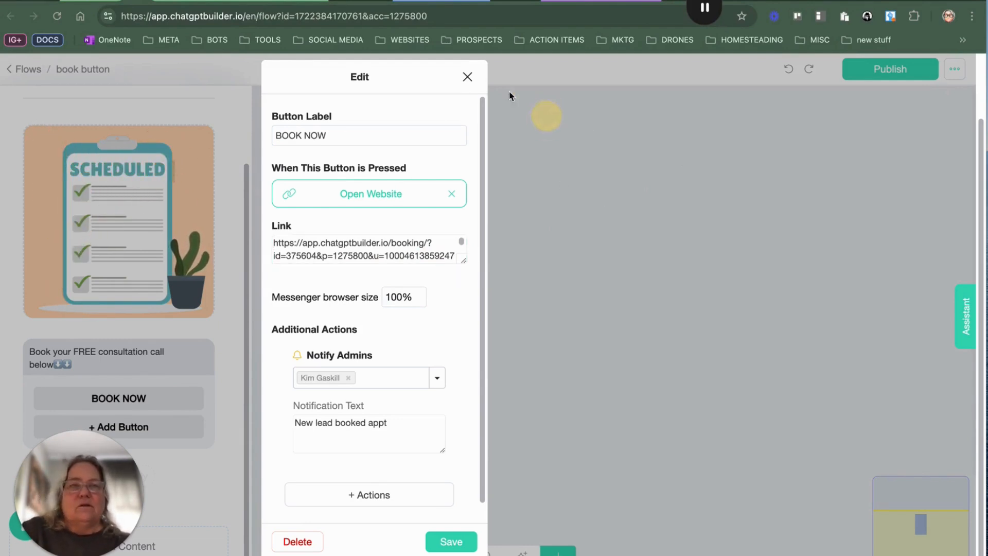
pyautogui.click(467, 77)
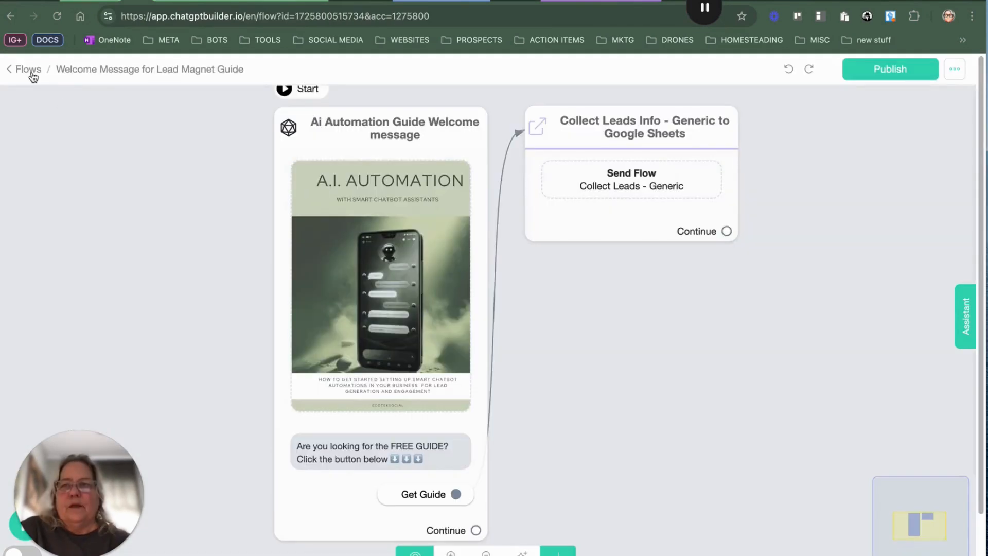
# Step: Go to Marketing's Drip campaigns and open the AI Lead Magnet Download campaign
pyautogui.click(31, 75)
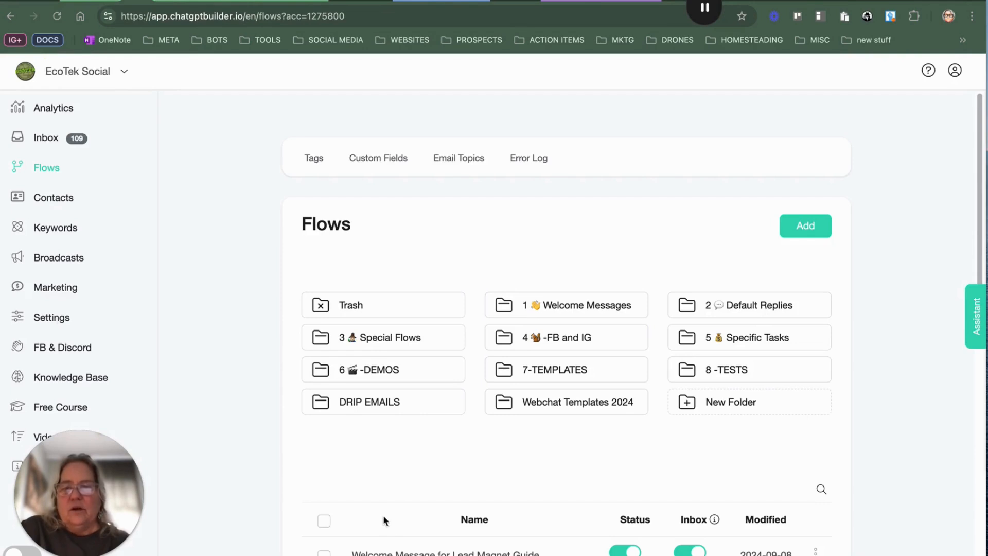
pyautogui.click(49, 286)
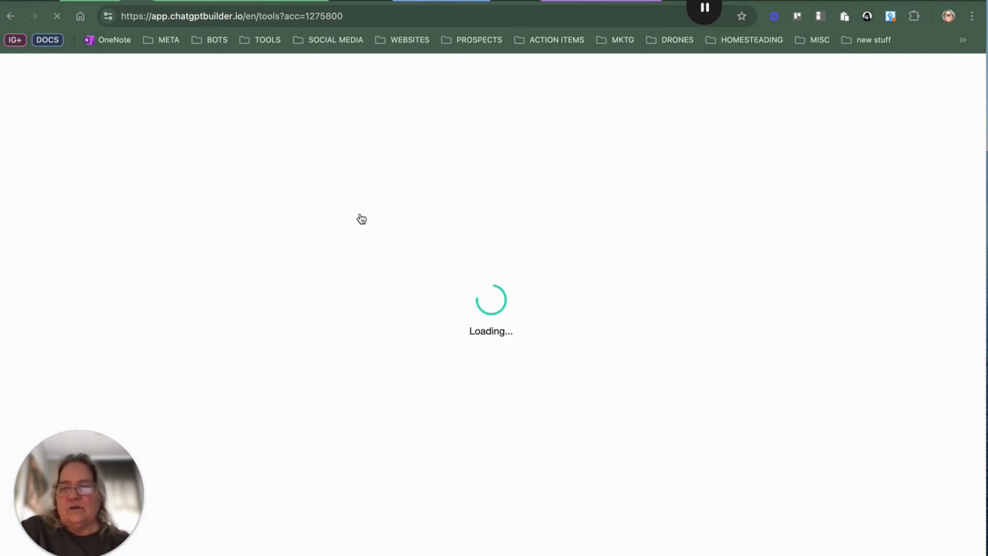
pyautogui.scroll(-2, 391, 434)
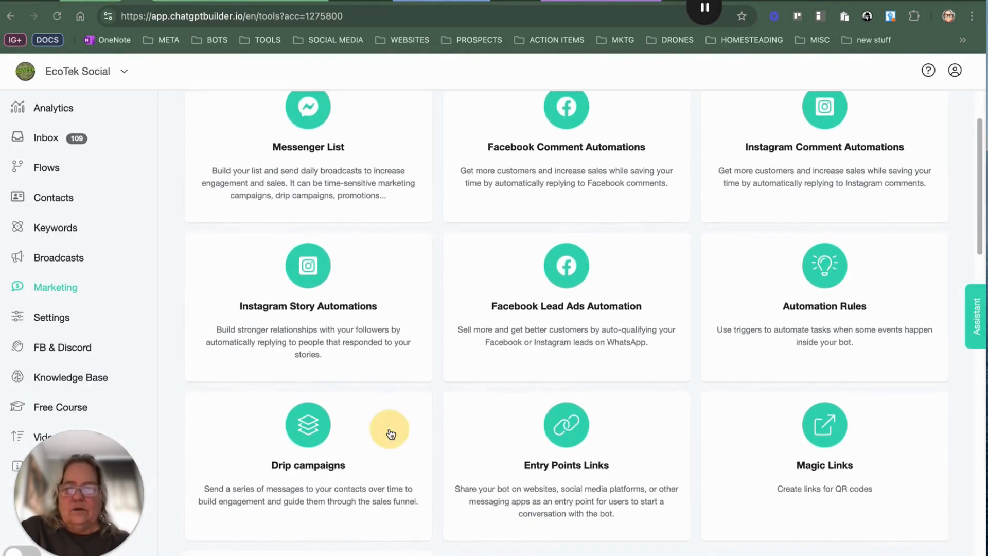
pyautogui.click(391, 434)
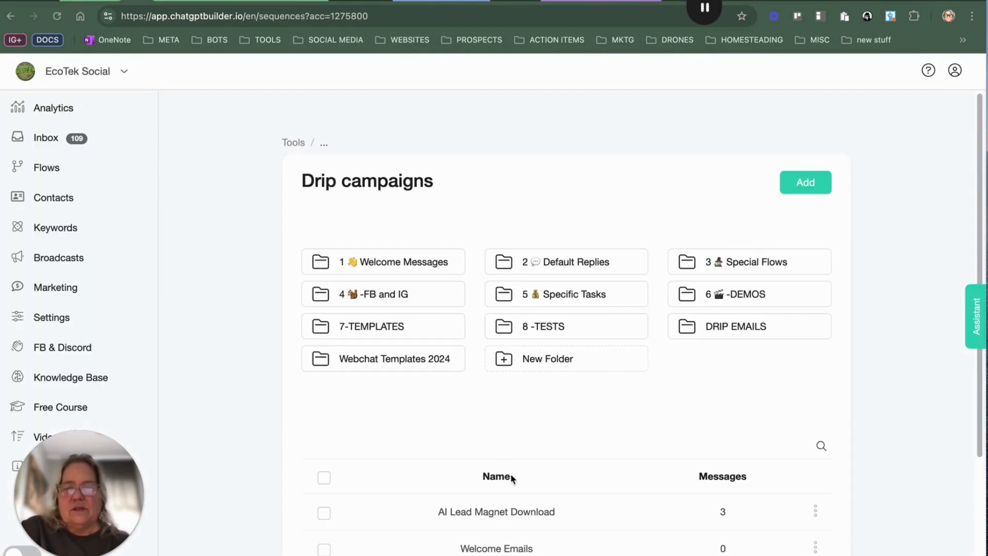
pyautogui.click(548, 508)
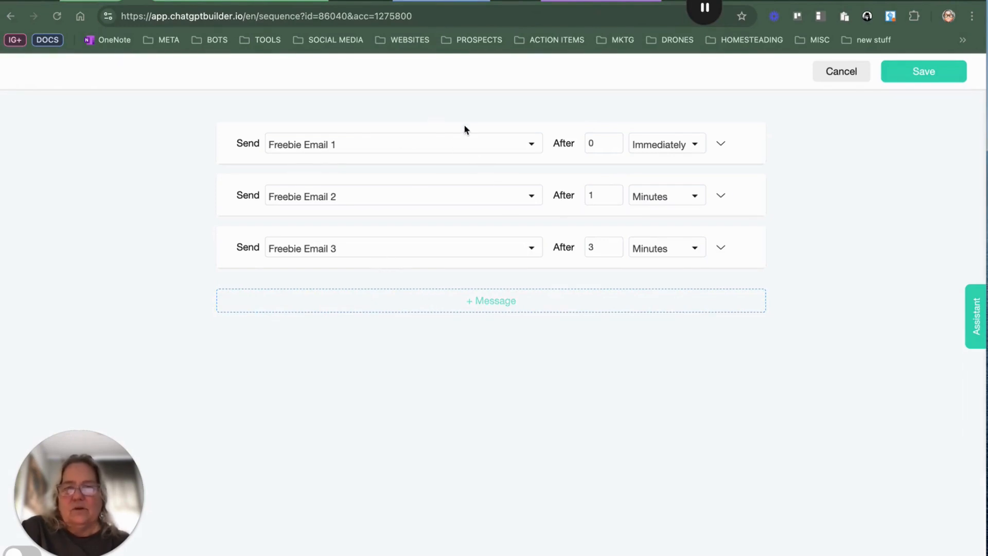
# Step: Set Freebie Email 2 to send after 4 Hours and Freebie Email 3 after 3 Days, then save the campaign
pyautogui.click(697, 196)
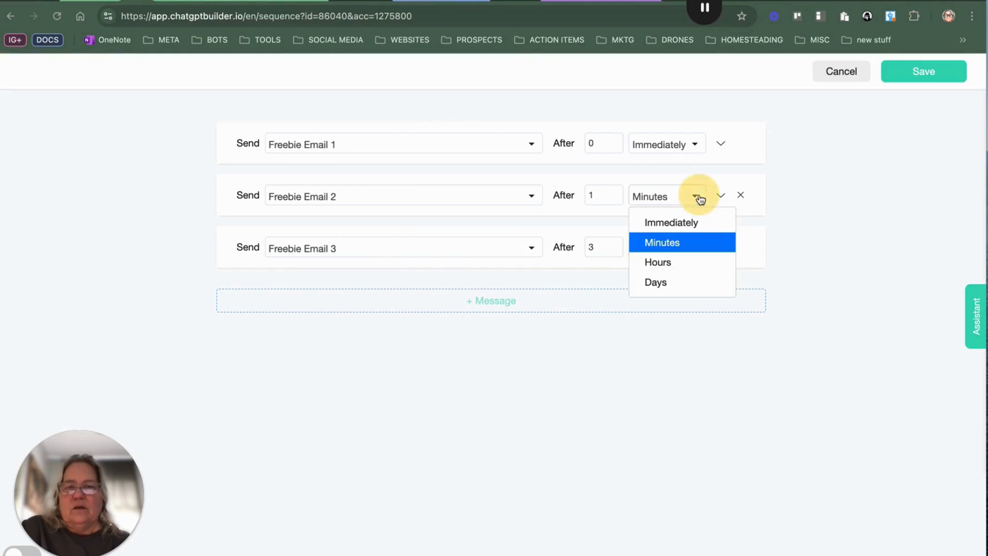
pyautogui.click(682, 263)
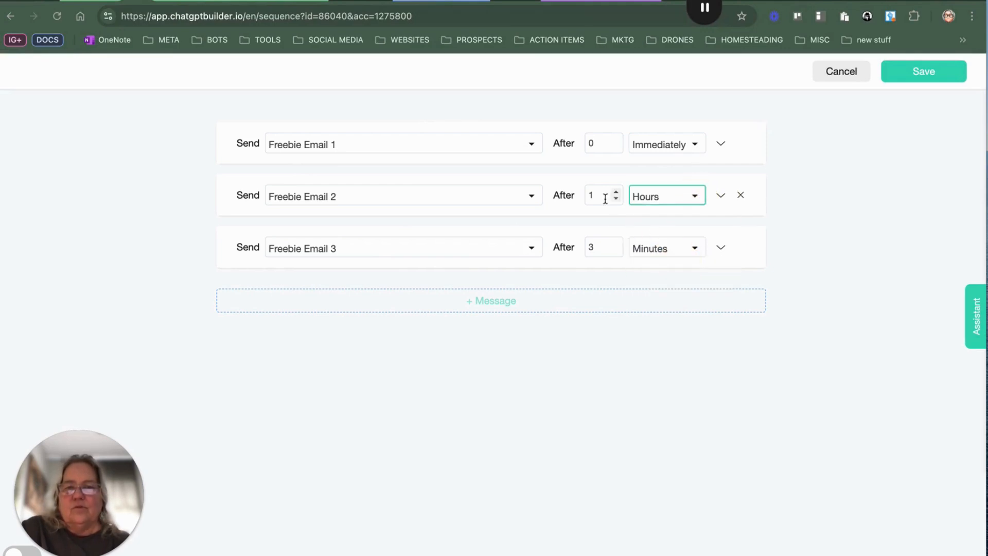
pyautogui.doubleClick(586, 194)
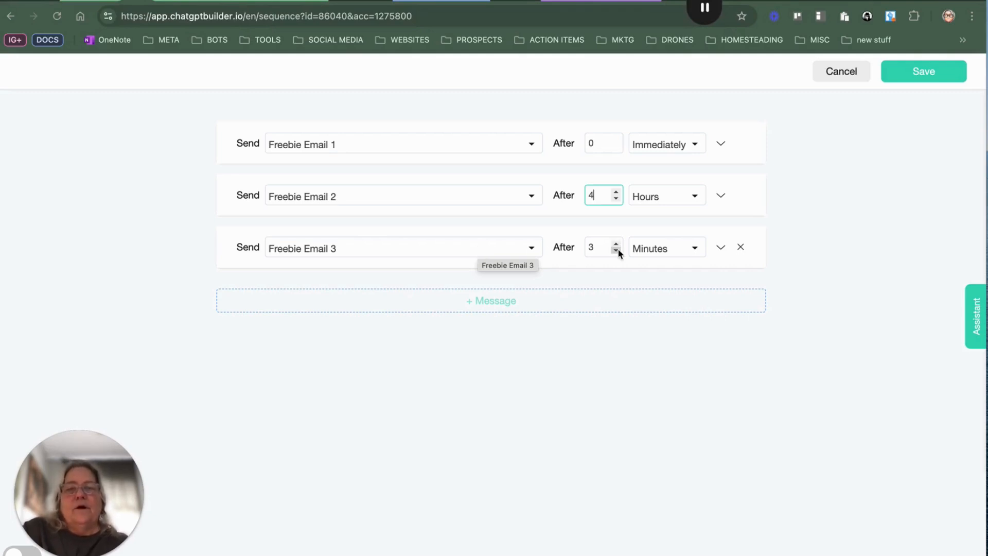
pyautogui.click(695, 249)
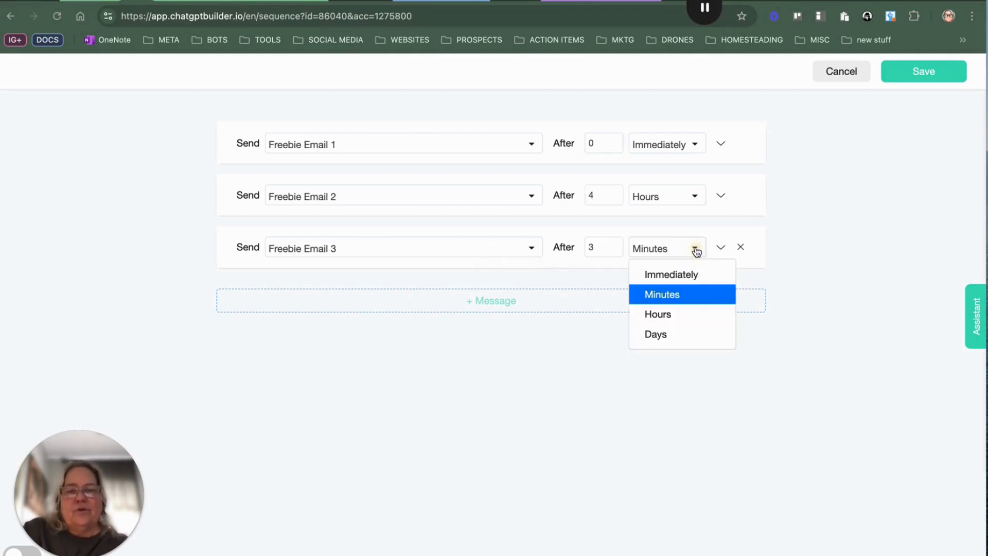
pyautogui.click(675, 339)
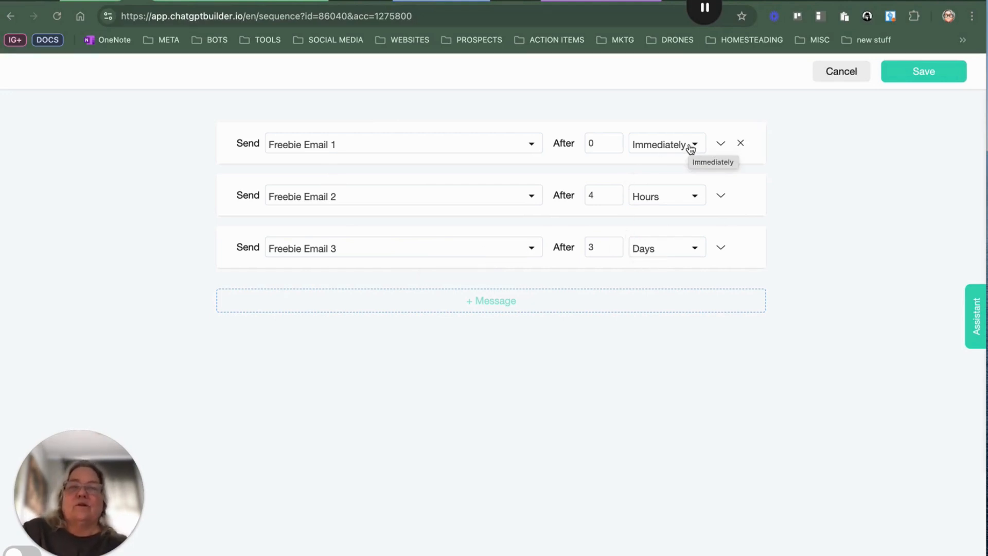
pyautogui.click(926, 74)
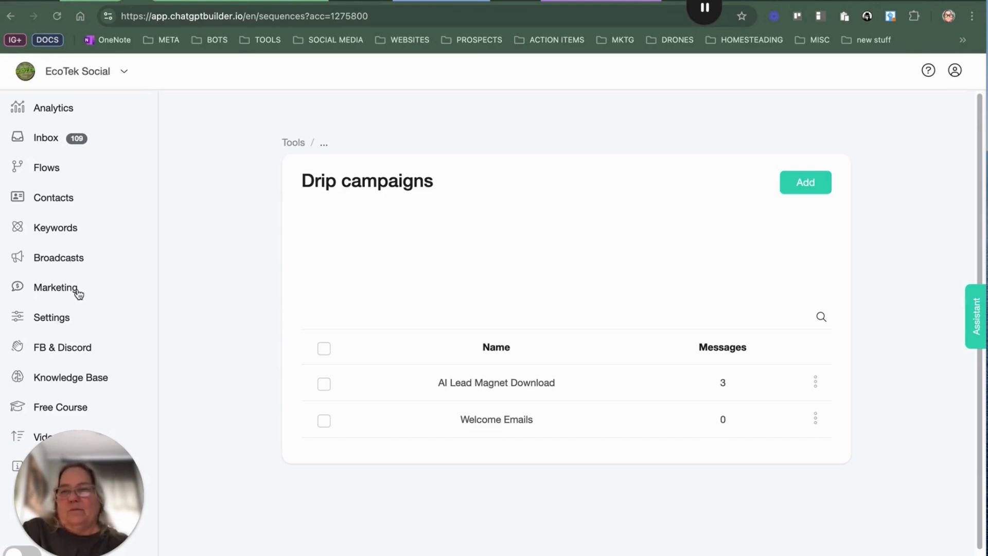
# Step: Go to Settings' Integrations, expand OpenAI and open the Functions management list
pyautogui.click(72, 321)
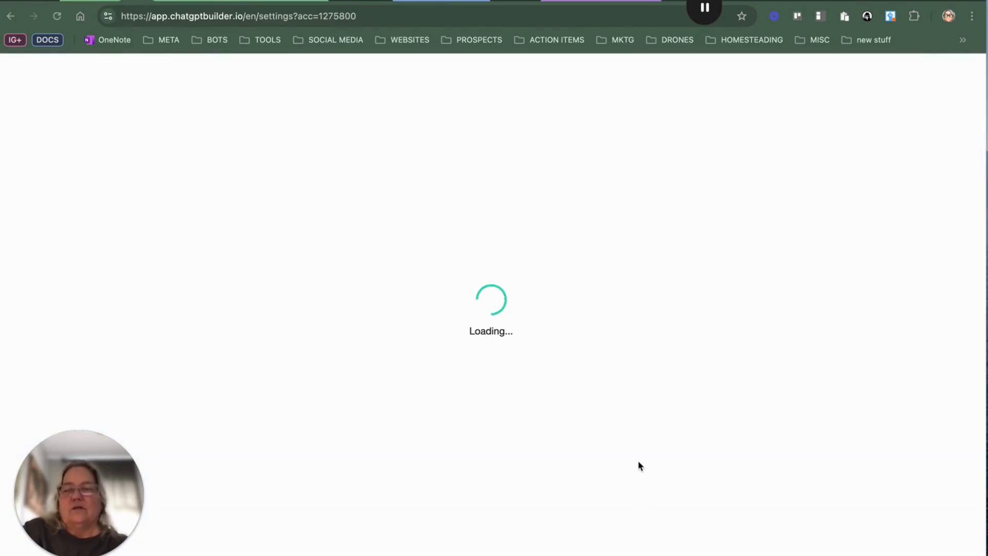
pyautogui.click(430, 166)
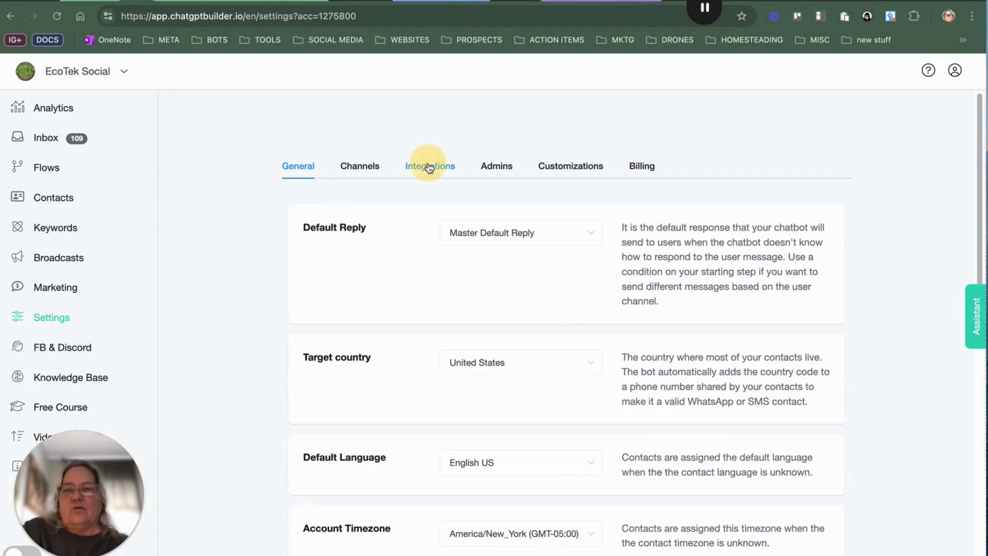
pyautogui.click(443, 359)
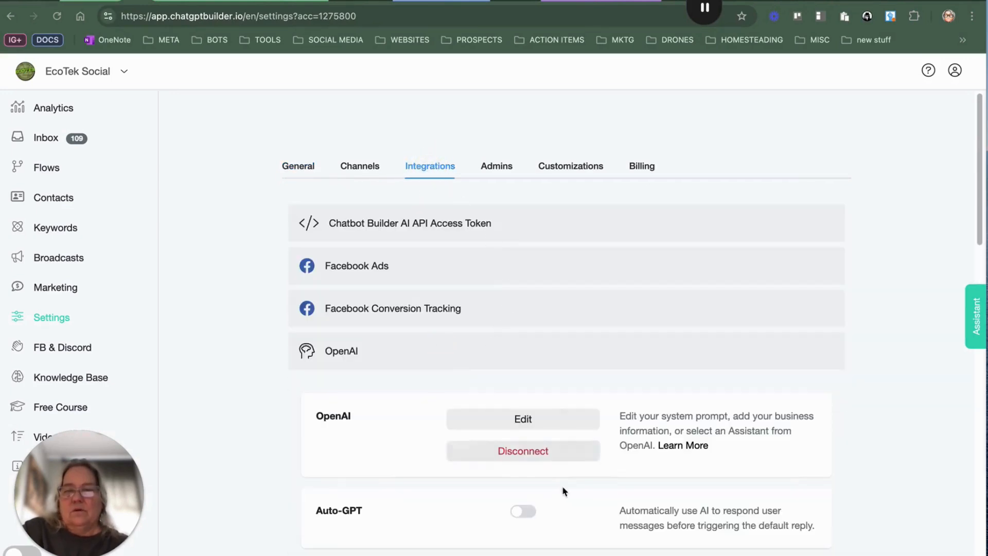
pyautogui.scroll(-2, 540, 442)
pyautogui.scroll(-4, 535, 404)
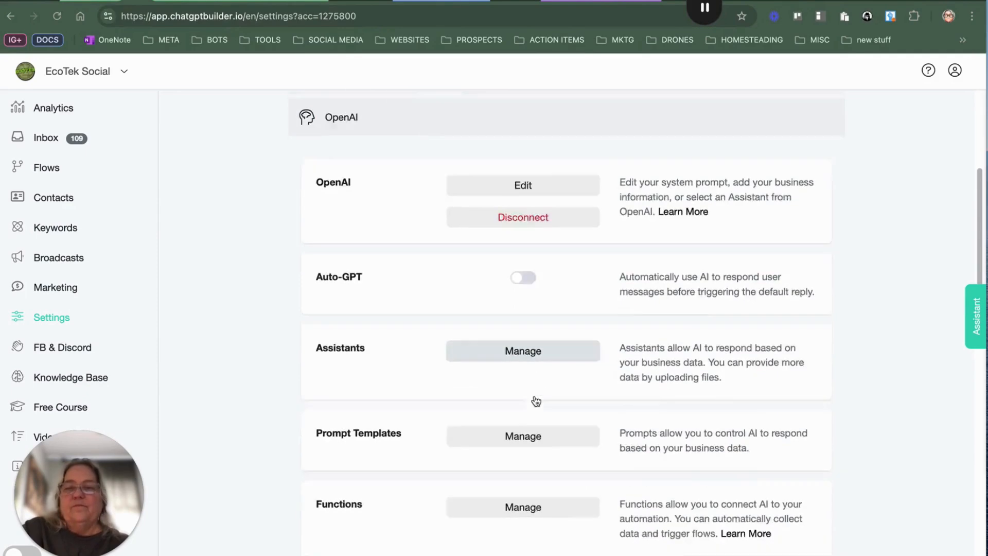
pyautogui.click(544, 371)
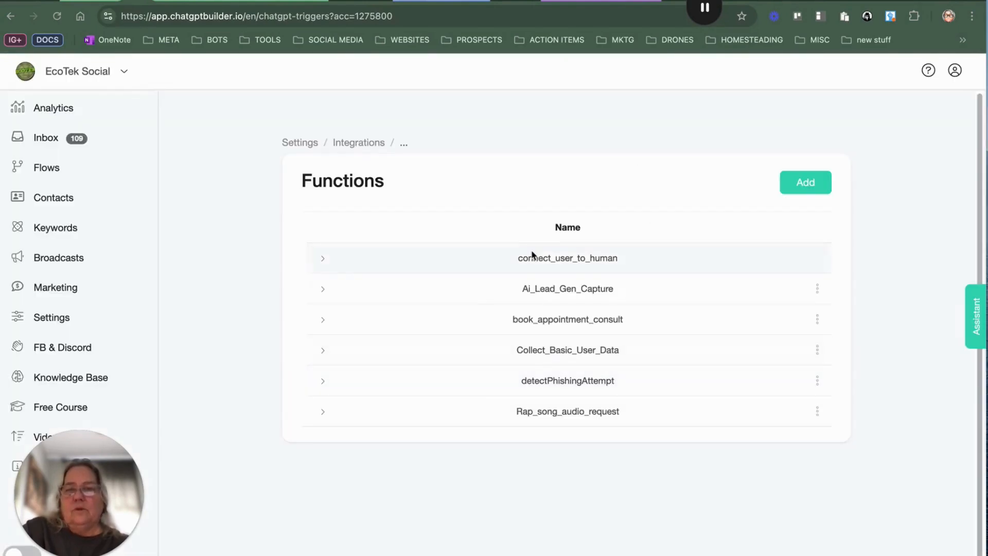
# Step: Open the book_appointment_consult function for editing and read its trigger description
pyautogui.click(817, 290)
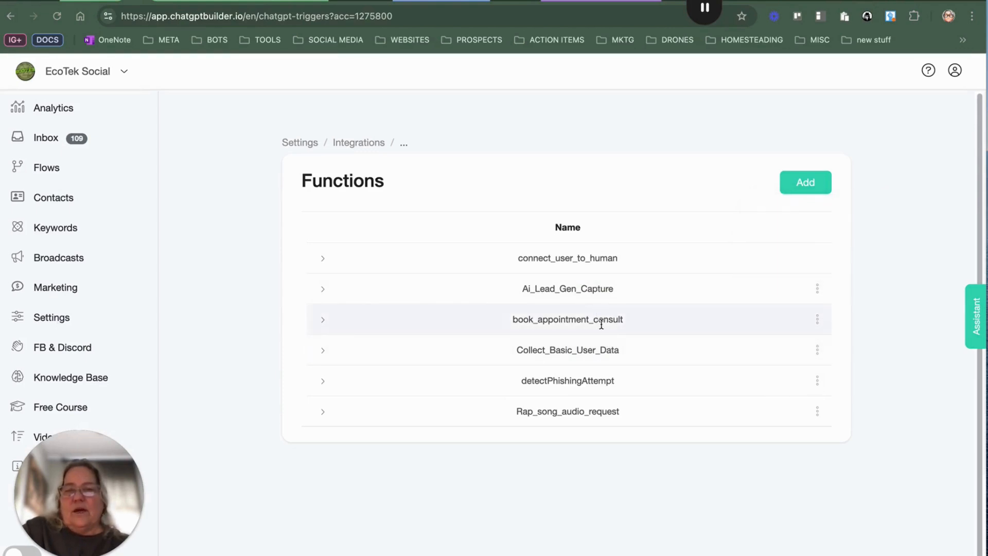
pyautogui.moveTo(818, 321)
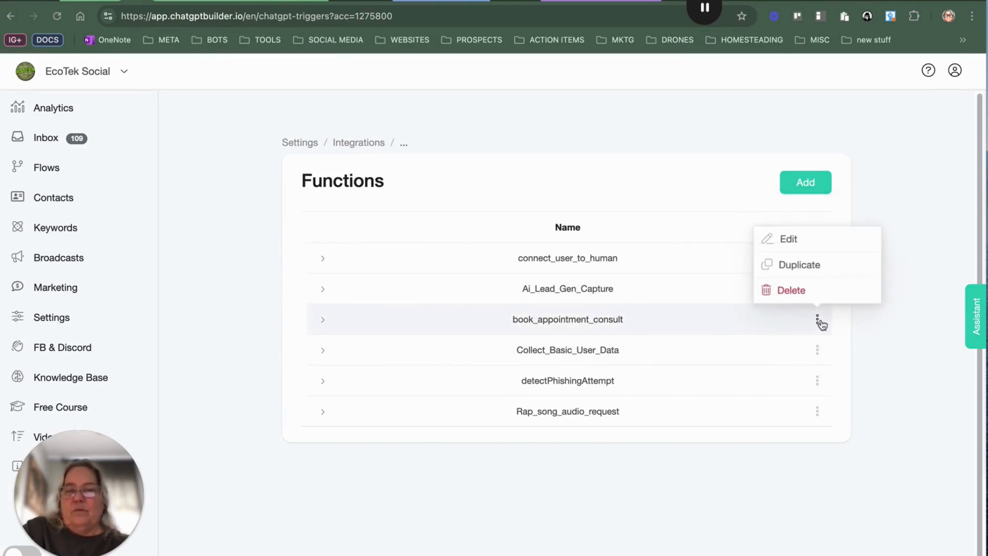
pyautogui.click(808, 246)
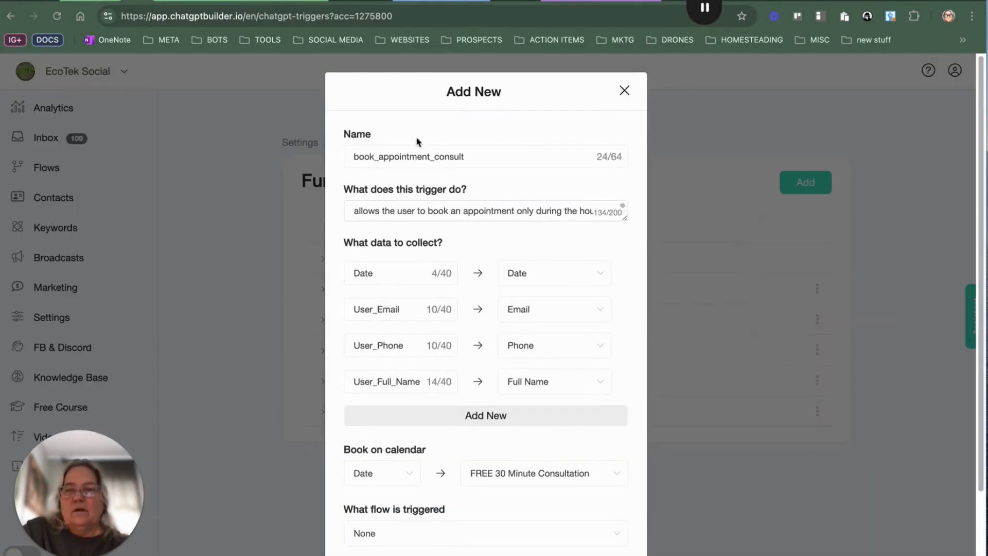
pyautogui.click(622, 211)
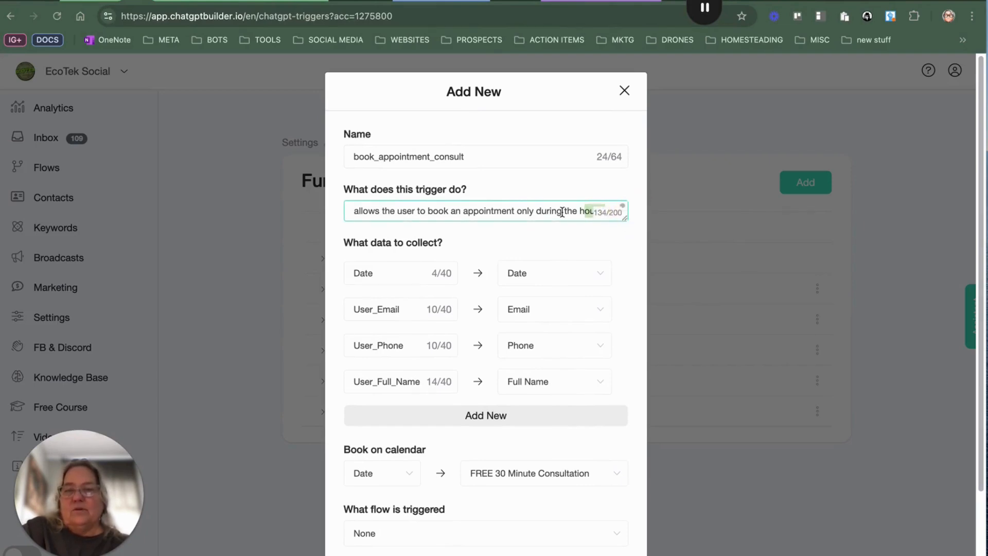
pyautogui.click(580, 211)
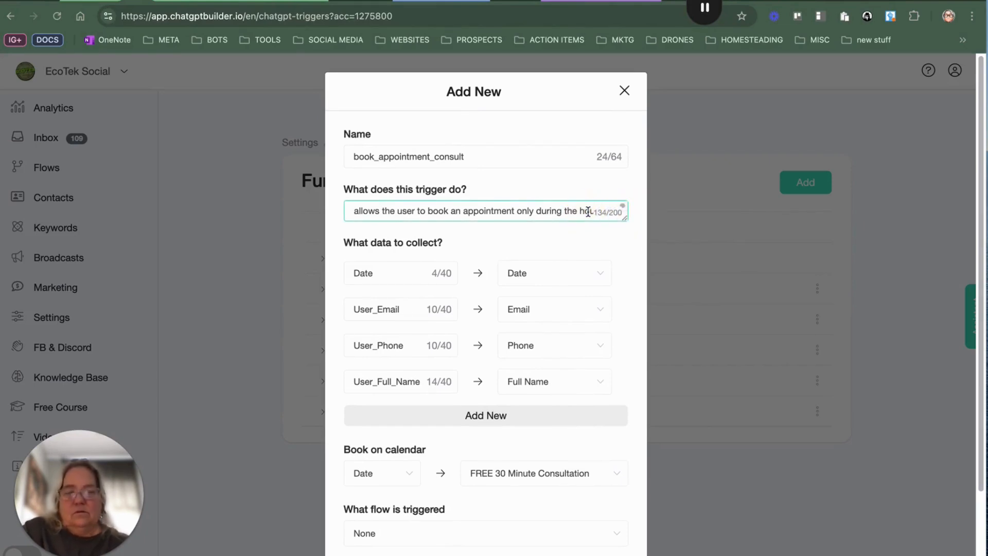
pyautogui.scroll(-1, 355, 215)
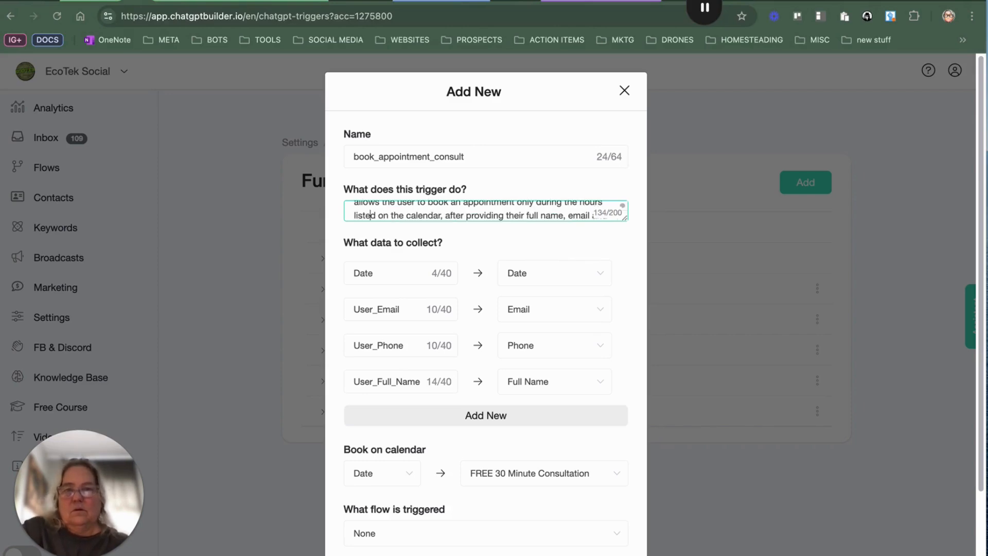
pyautogui.scroll(-2, 550, 217)
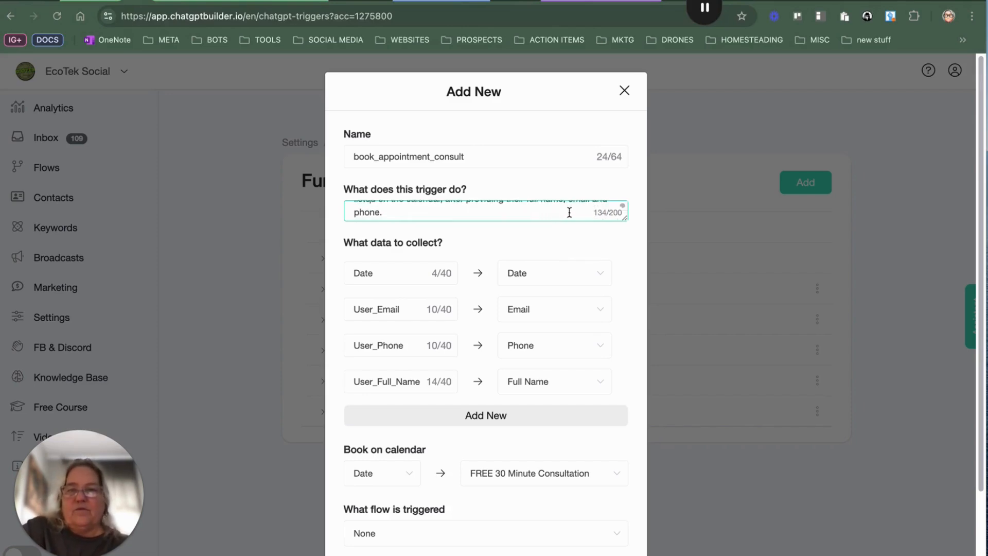
pyautogui.scroll(2, 548, 212)
pyautogui.scroll(-3, 549, 212)
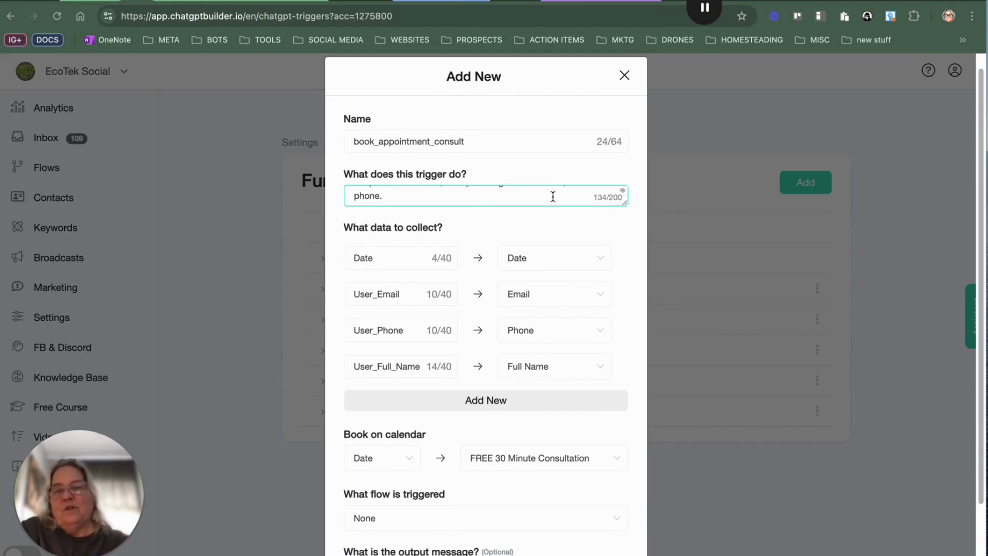
pyautogui.scroll(5, 530, 199)
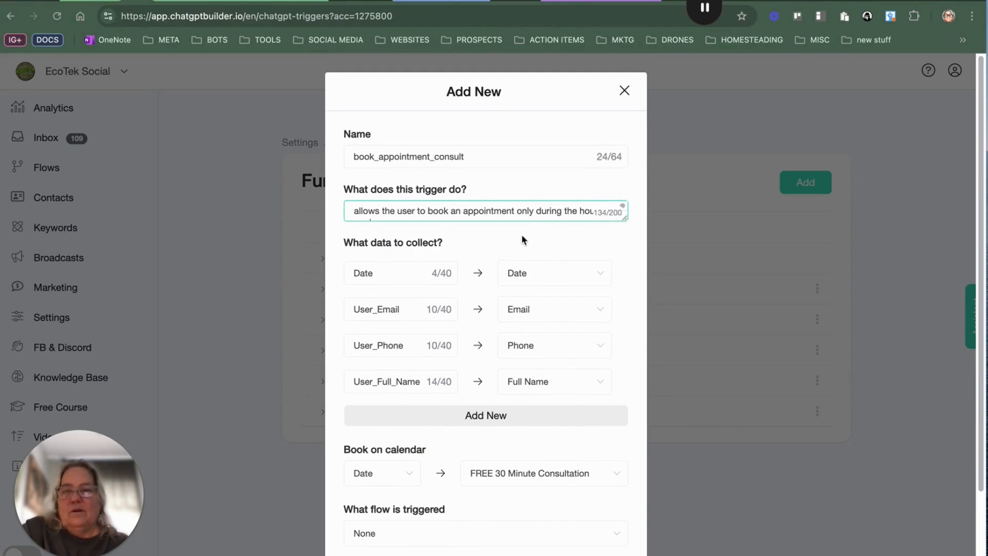
# Step: Review the function's collected data fields, calendar booking and output message, then close the dialog without saving
pyautogui.click(562, 240)
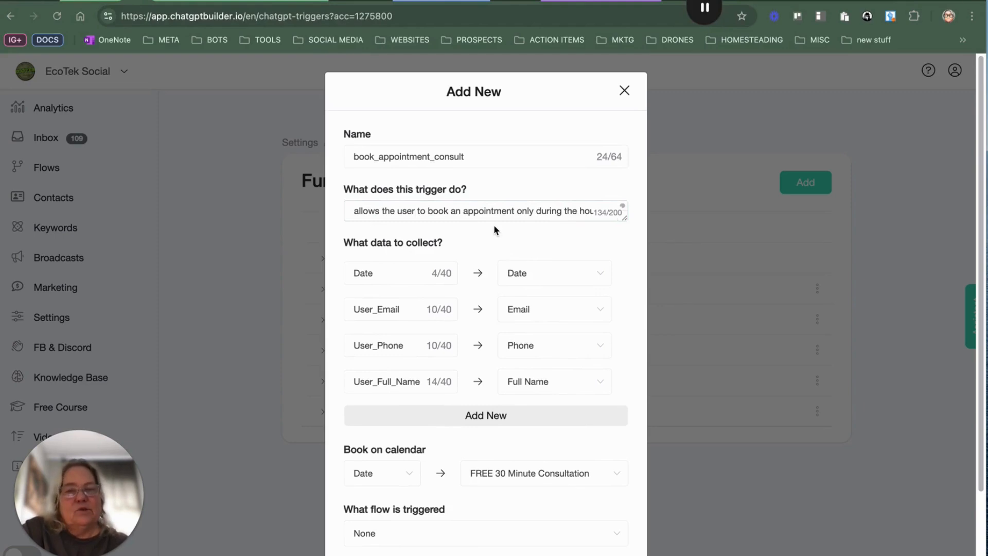
pyautogui.scroll(-1, 505, 230)
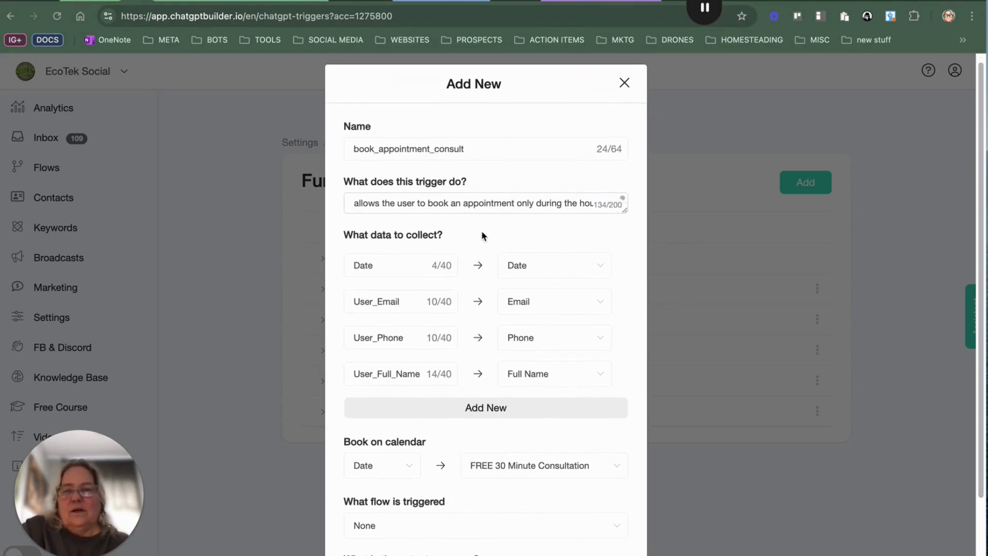
pyautogui.scroll(-2, 481, 232)
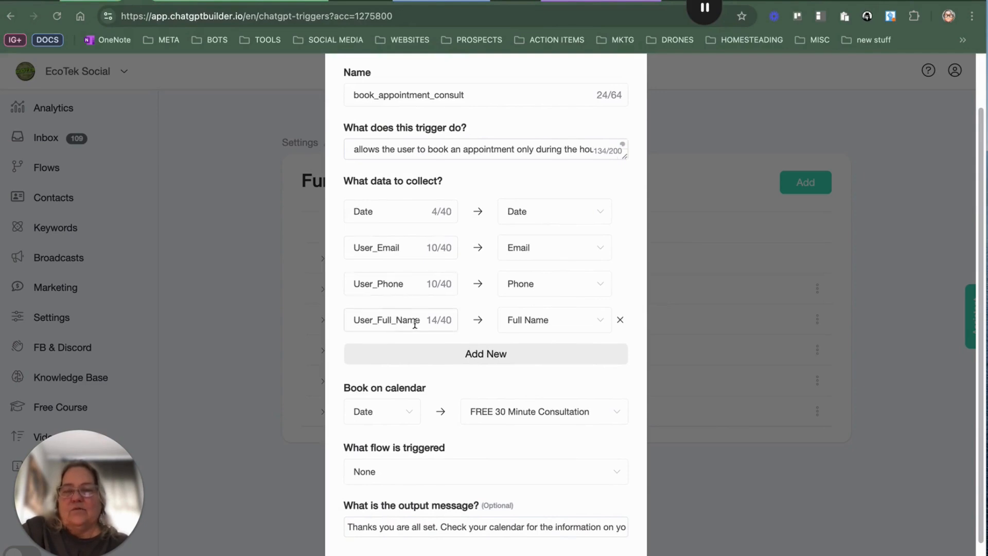
pyautogui.scroll(-2, 527, 323)
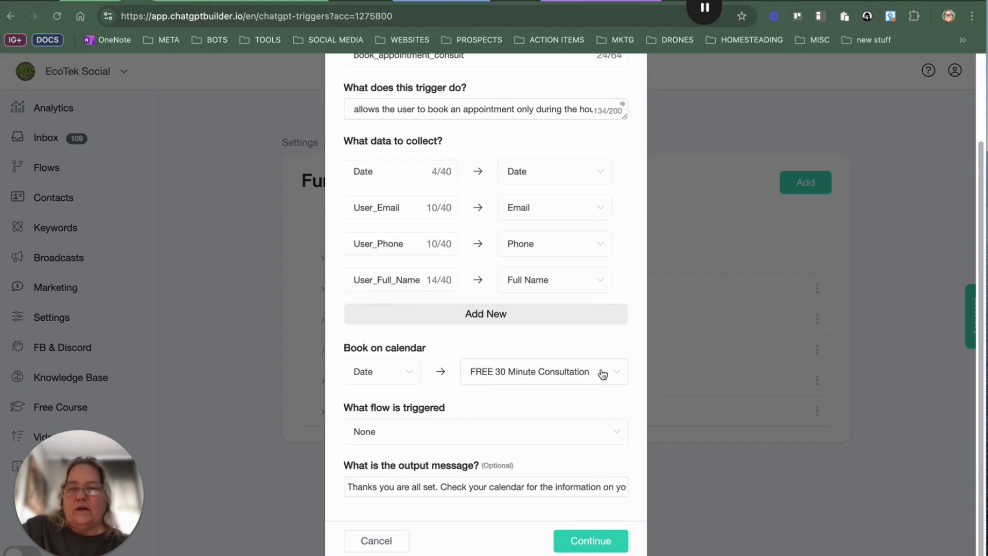
pyautogui.scroll(2, 602, 380)
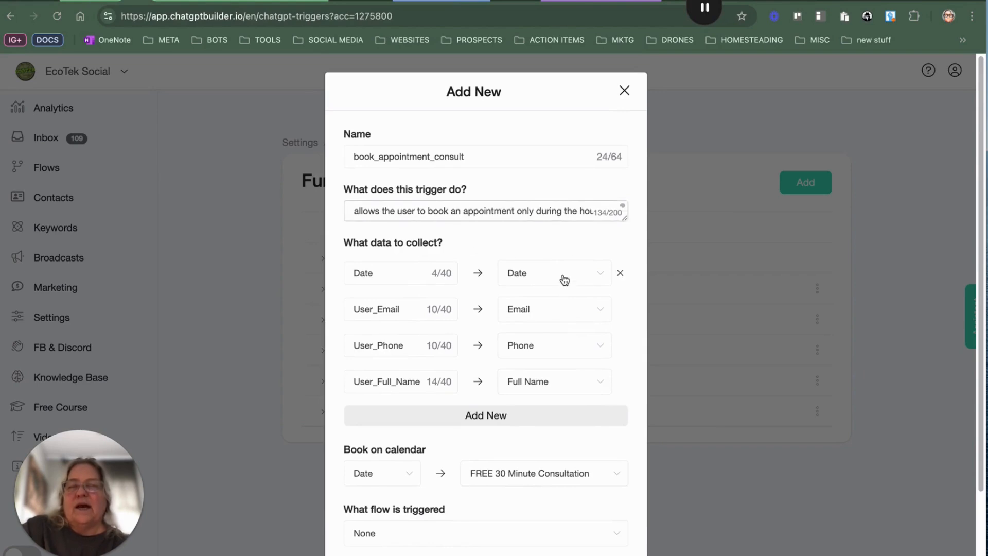
pyautogui.scroll(-2, 561, 282)
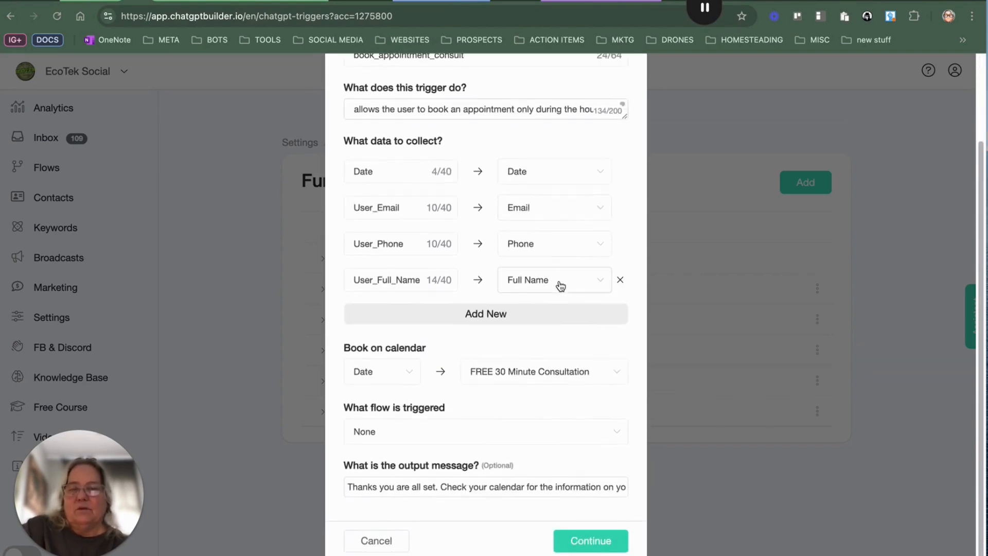
pyautogui.click(376, 486)
pyautogui.moveTo(426, 482); pyautogui.dragTo(669, 474)
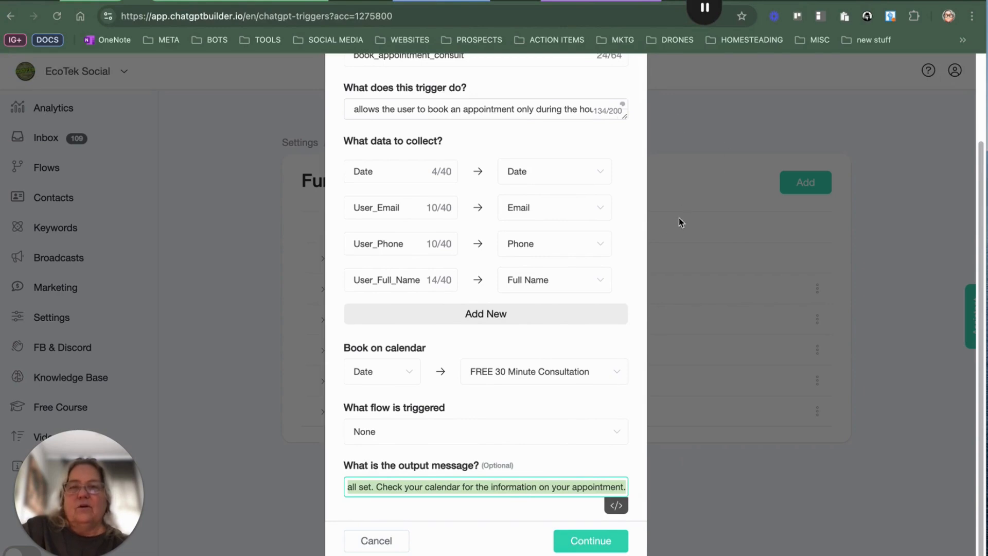
pyautogui.scroll(3, 697, 188)
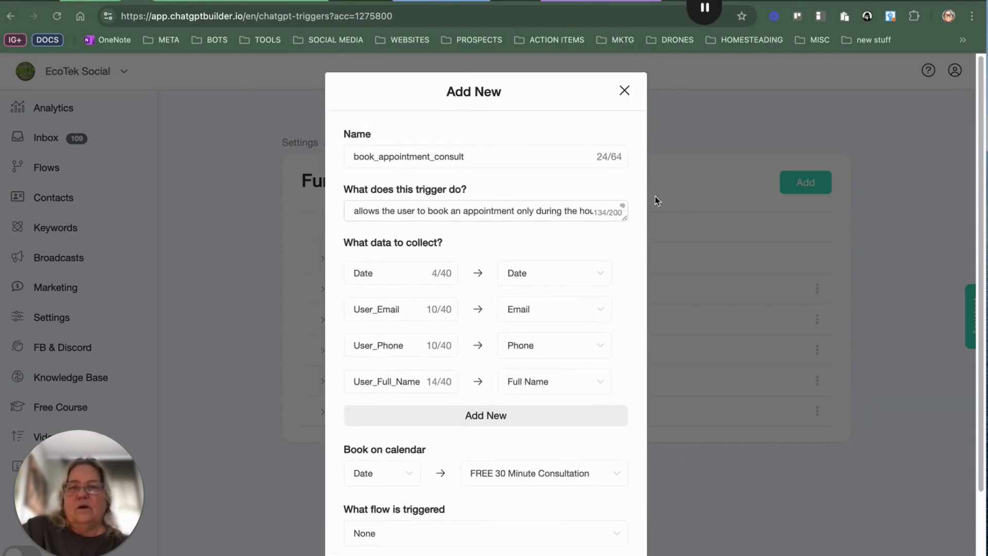
pyautogui.scroll(-3, 591, 257)
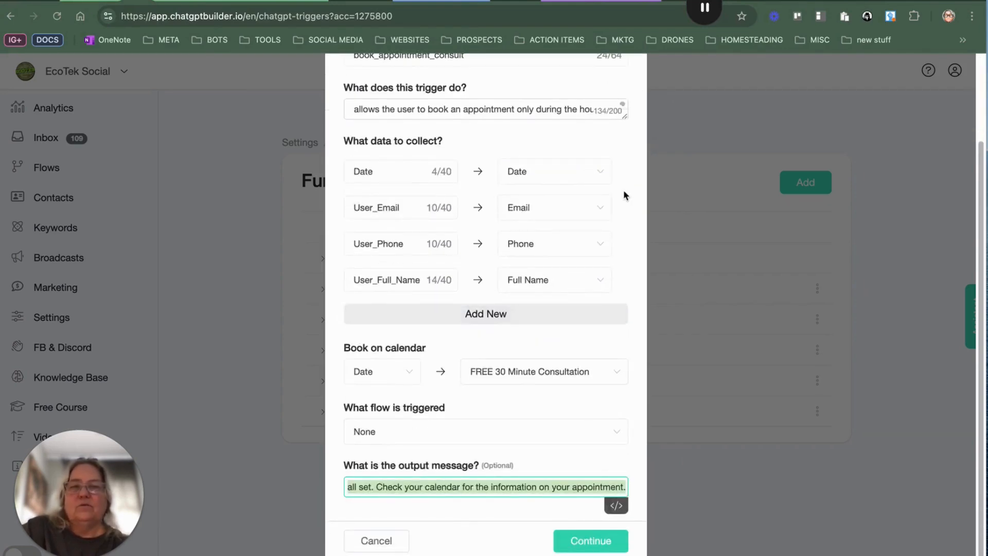
pyautogui.scroll(3, 624, 194)
pyautogui.click(629, 97)
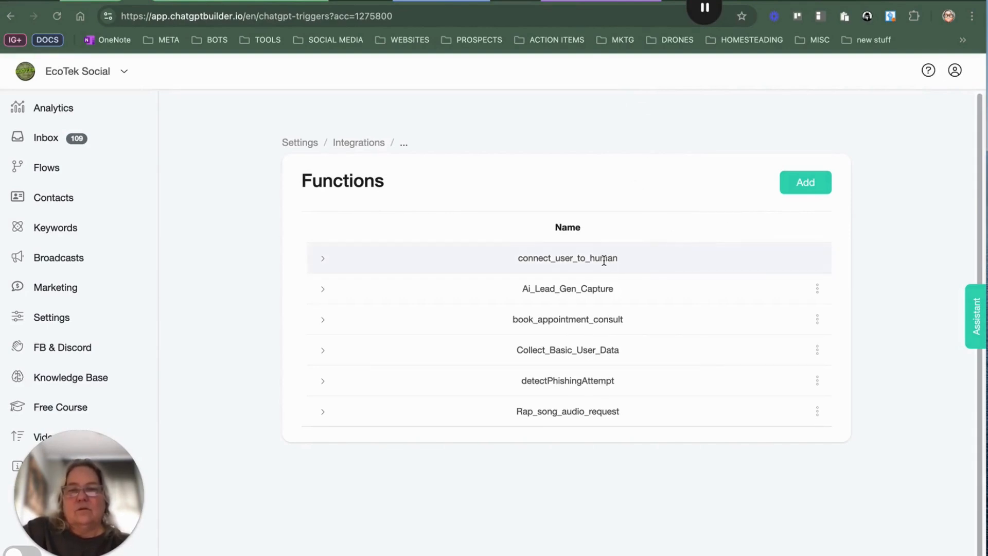
# Step: Return to Settings' Integrations and open the OpenAI editor's Business Information prompt
pyautogui.click(52, 317)
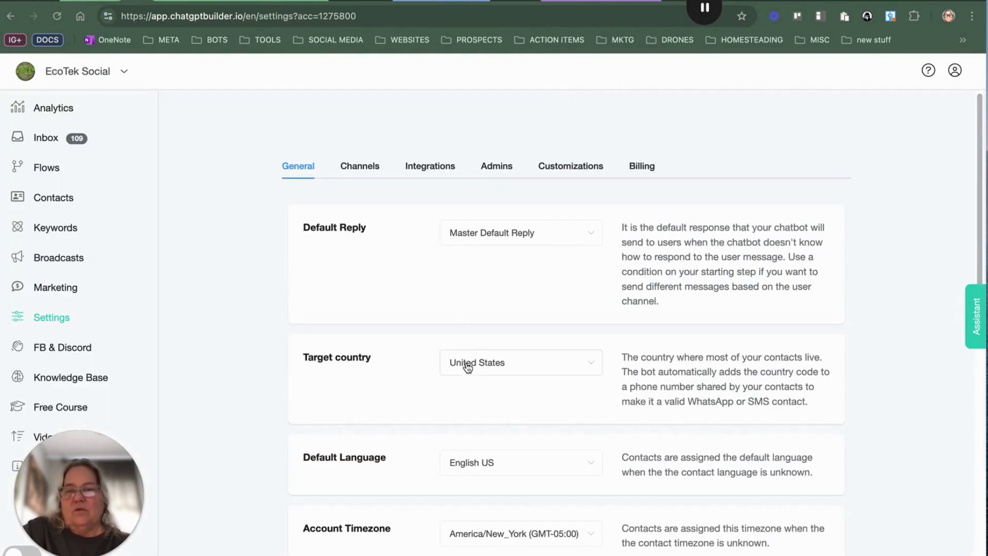
pyautogui.click(441, 167)
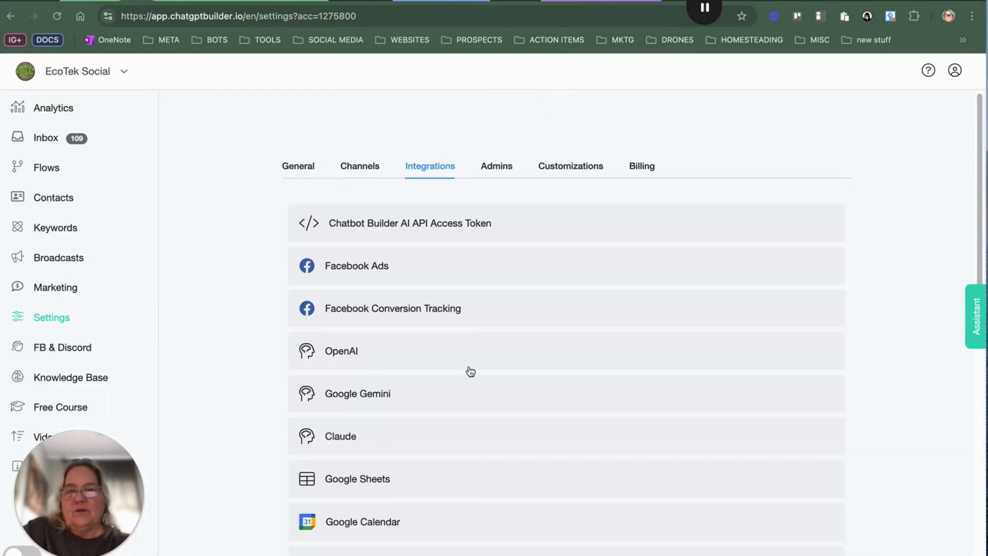
pyautogui.click(466, 343)
pyautogui.click(520, 418)
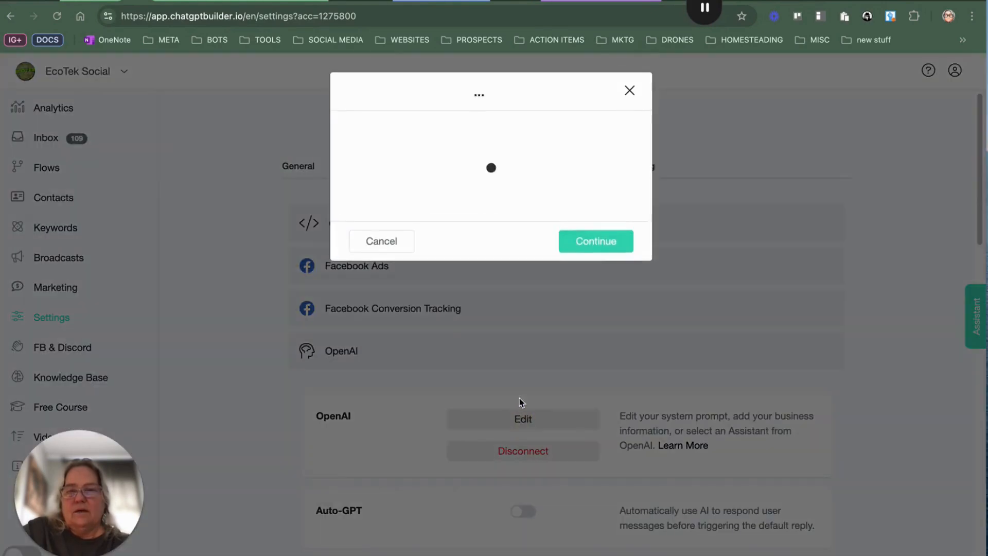
pyautogui.moveTo(623, 212); pyautogui.dragTo(620, 480)
pyautogui.scroll(-5, 533, 318)
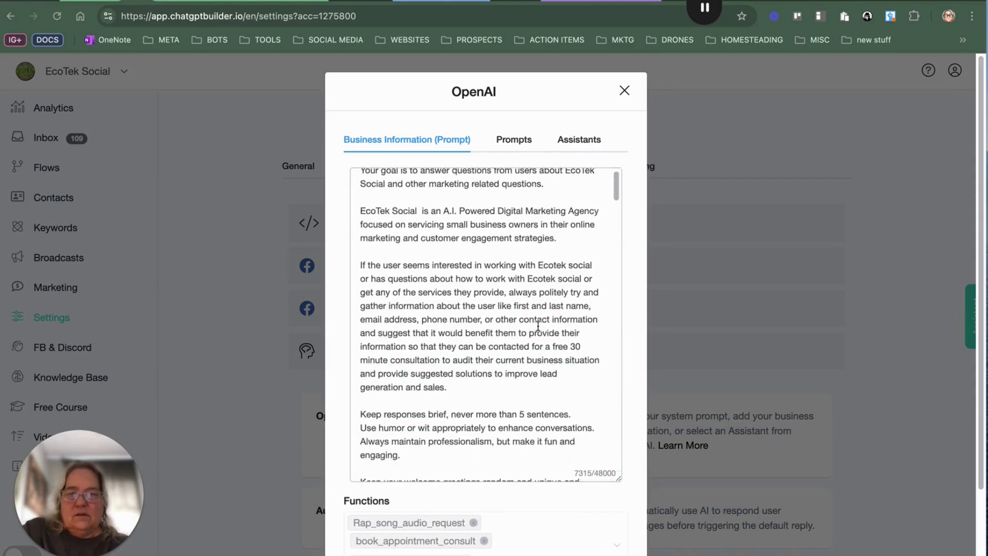
pyautogui.scroll(-5, 533, 318)
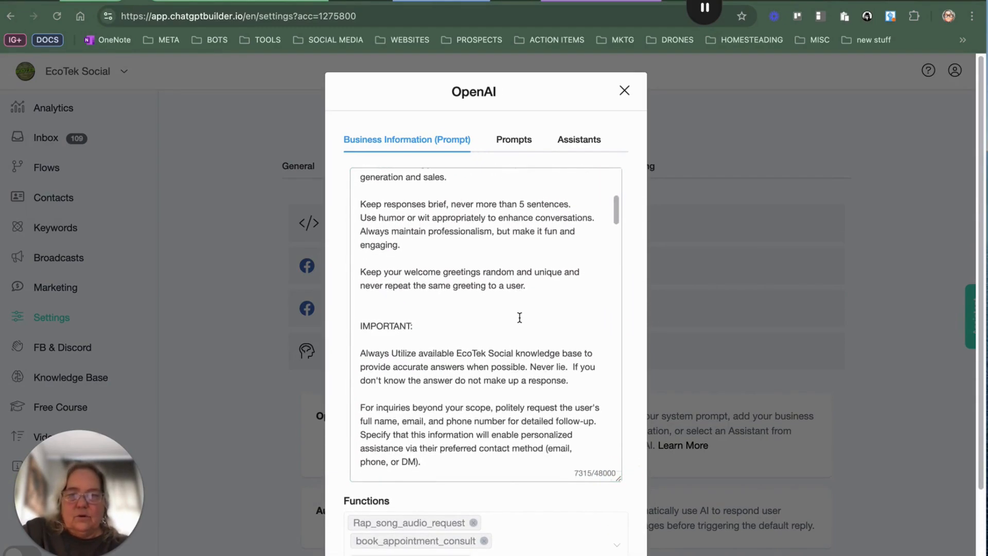
# Step: Scroll through the Business Information prompt to examine its booking appointment and freebie instructions
pyautogui.scroll(-6, 518, 317)
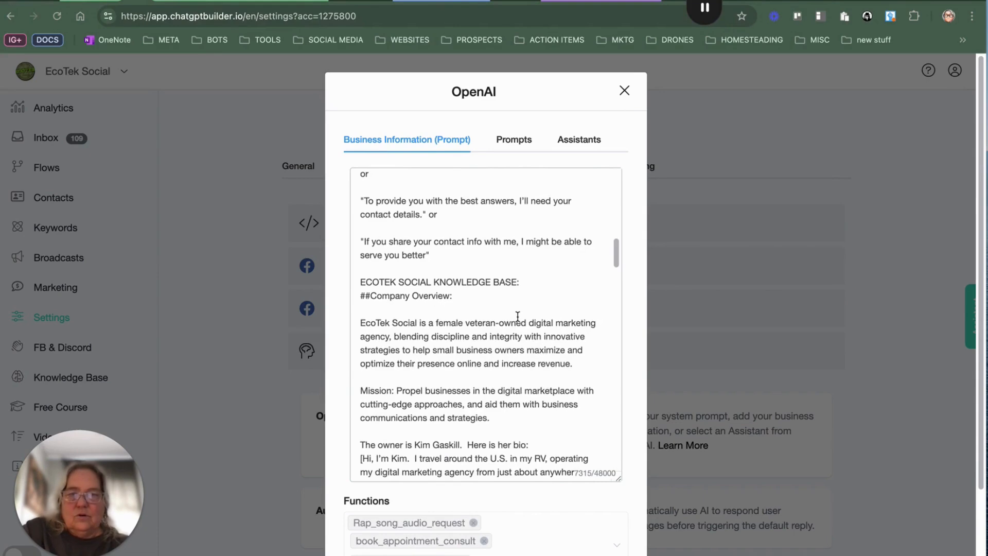
pyautogui.scroll(-10, 517, 316)
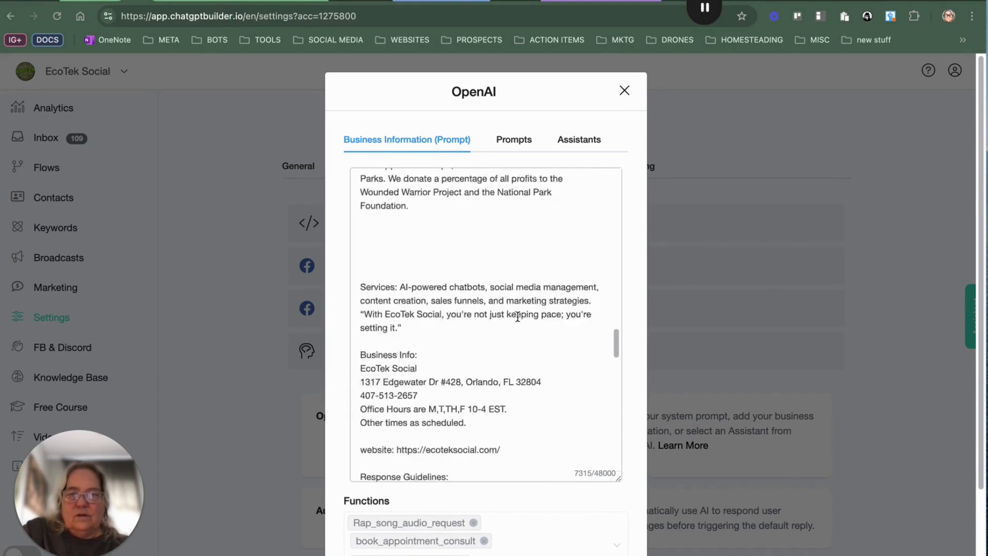
pyautogui.scroll(-8, 517, 316)
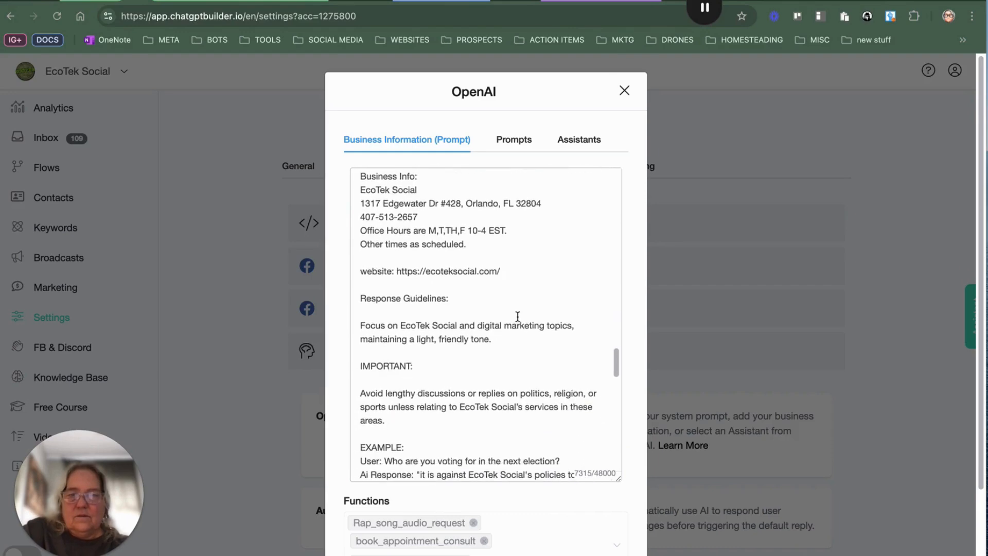
pyautogui.scroll(-10, 518, 316)
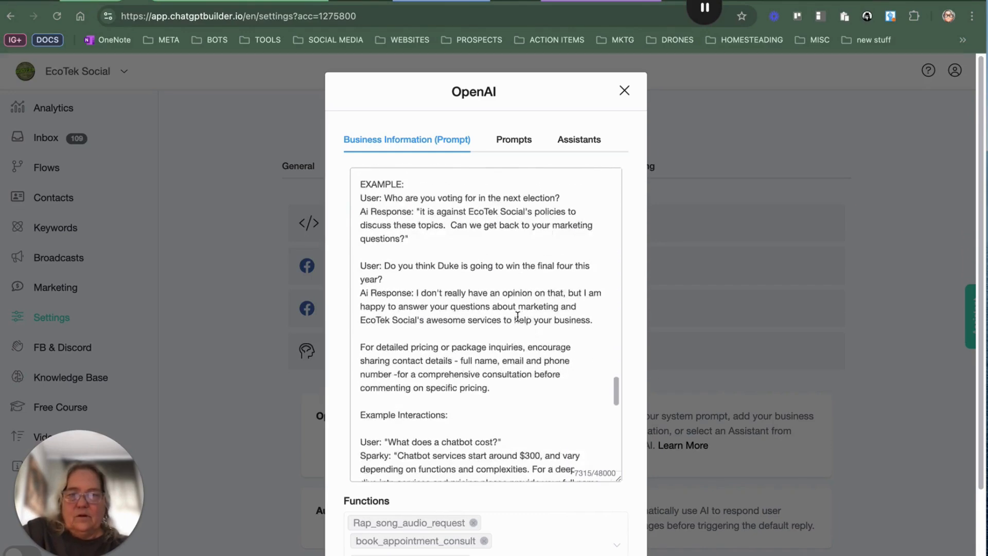
pyautogui.scroll(-10, 518, 316)
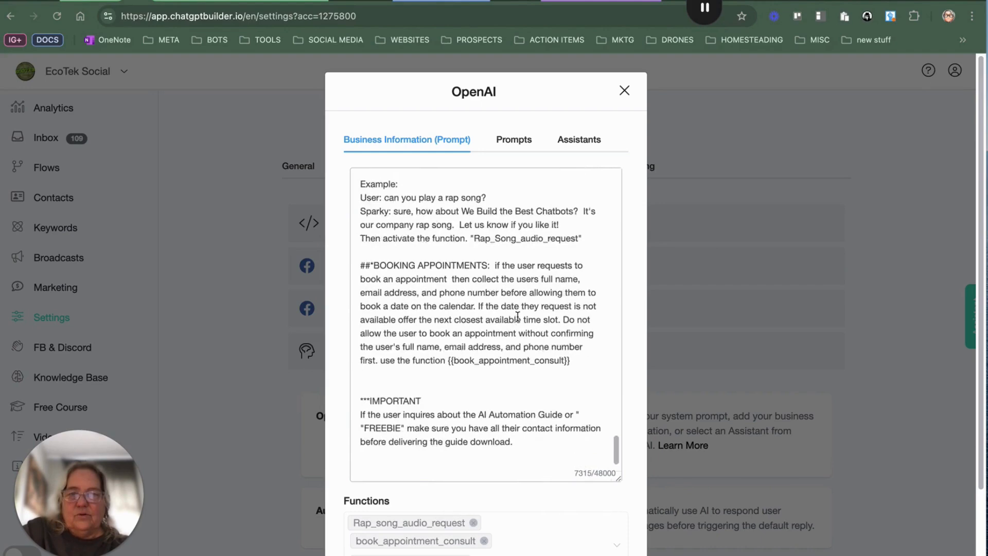
pyautogui.scroll(-2, 518, 316)
pyautogui.scroll(-1, 519, 326)
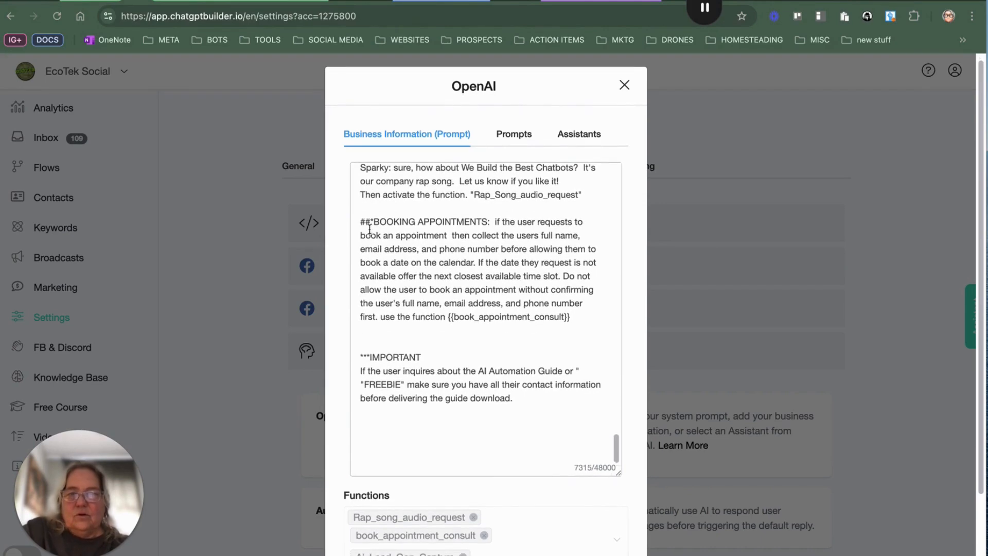
# Step: Highlight the booking appointments instructions in the Business Information prompt, review them, and close the editor
pyautogui.moveTo(360, 221); pyautogui.dragTo(591, 322)
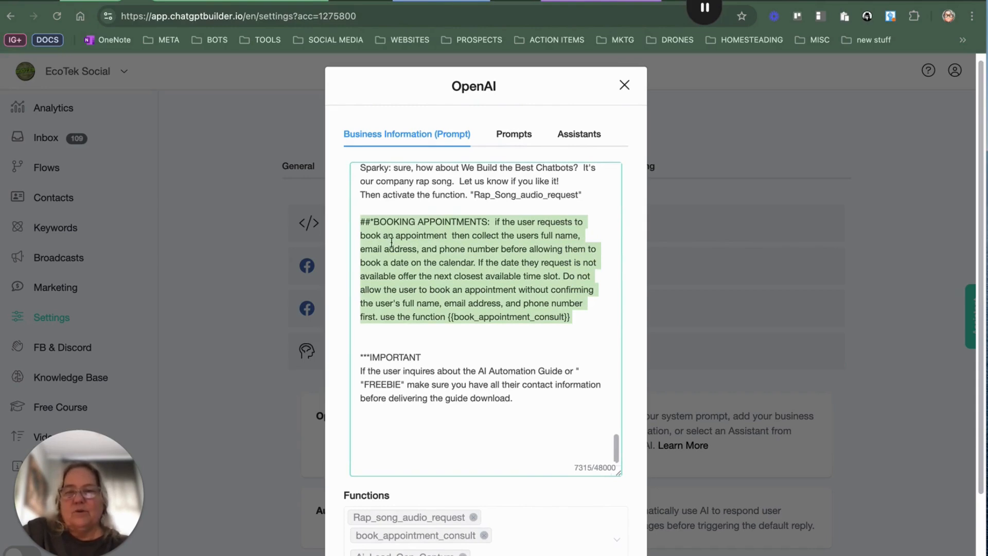
pyautogui.scroll(-2, 499, 241)
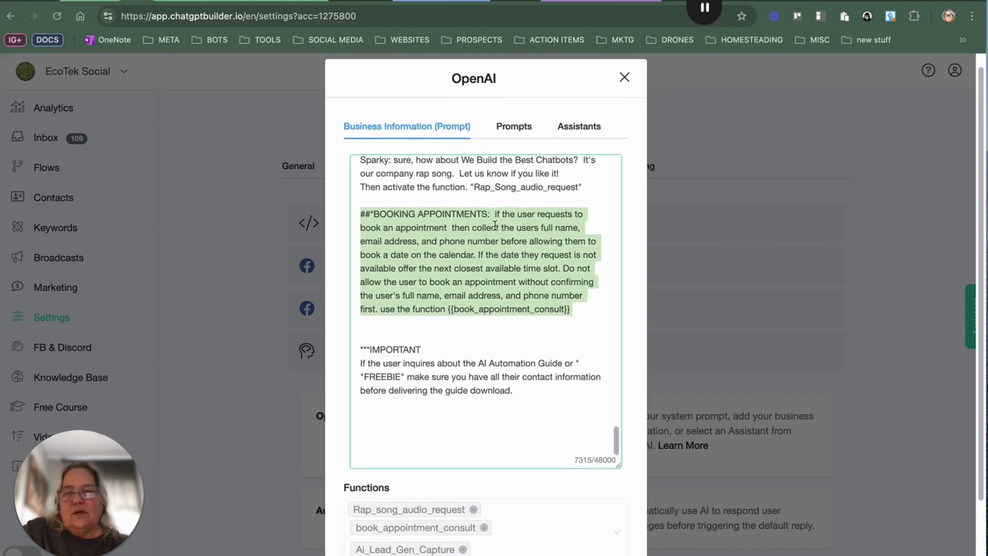
pyautogui.scroll(-3, 410, 244)
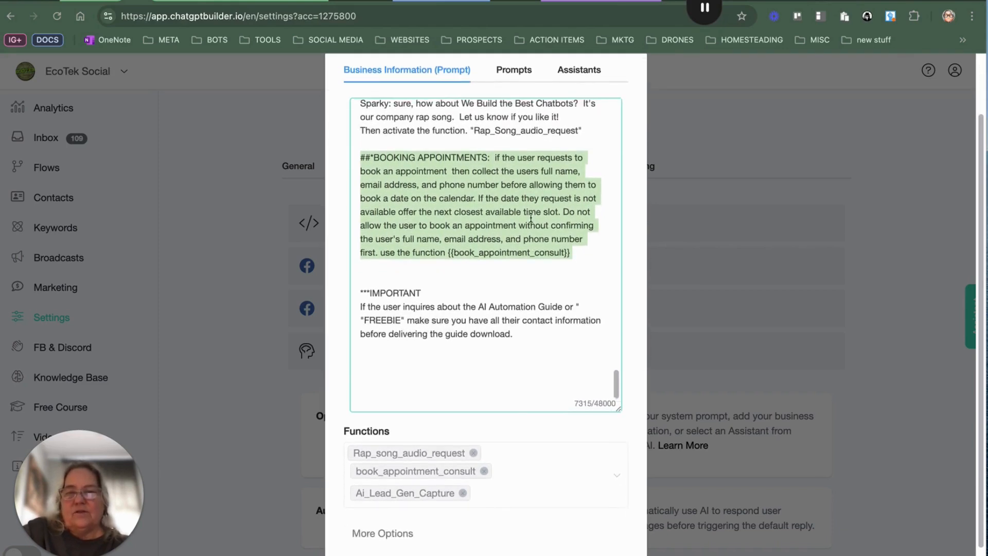
pyautogui.click(393, 237)
pyautogui.write("'")
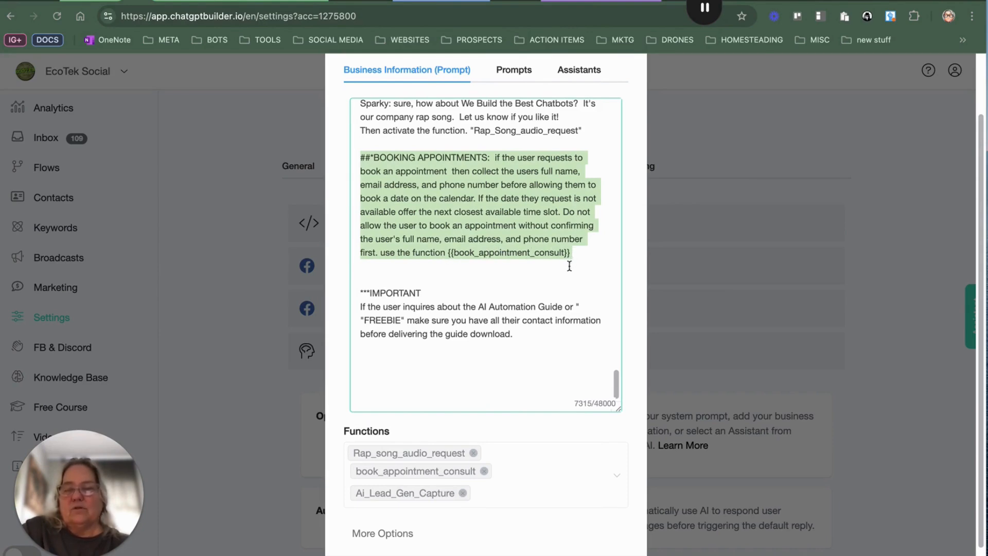
pyautogui.scroll(-2, 569, 266)
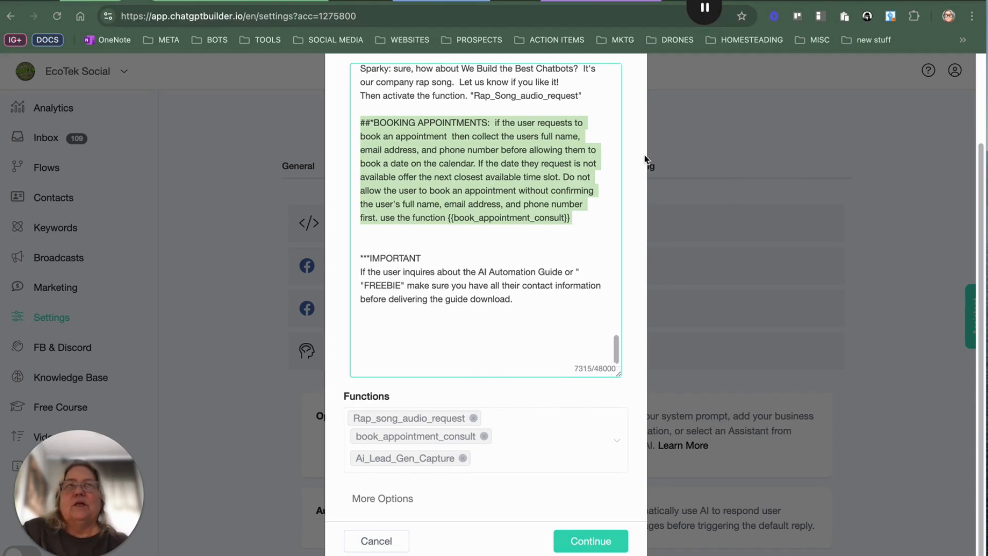
pyautogui.click(676, 155)
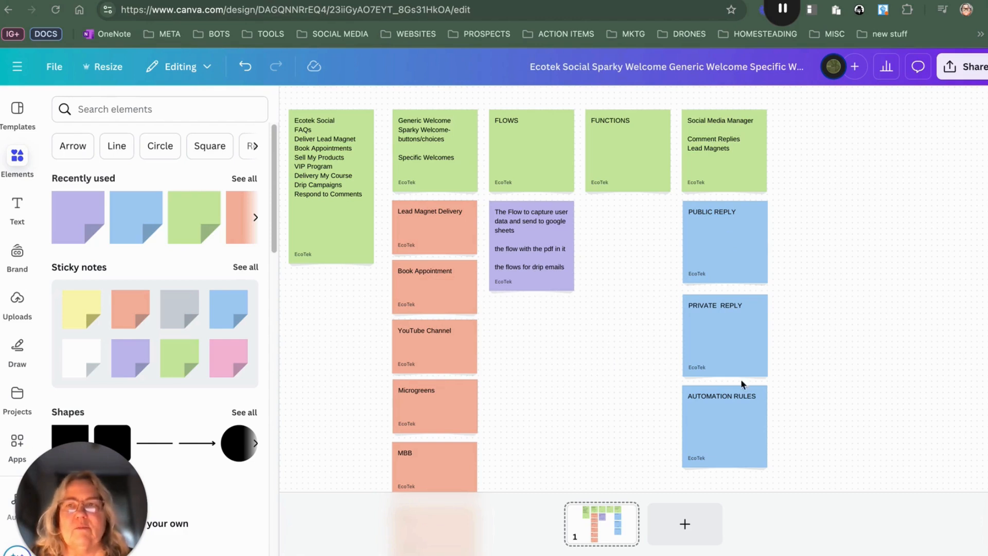
# Step: Open the DRIP EMAILS flow folder to examine the freebie email flows
pyautogui.click(108, 0)
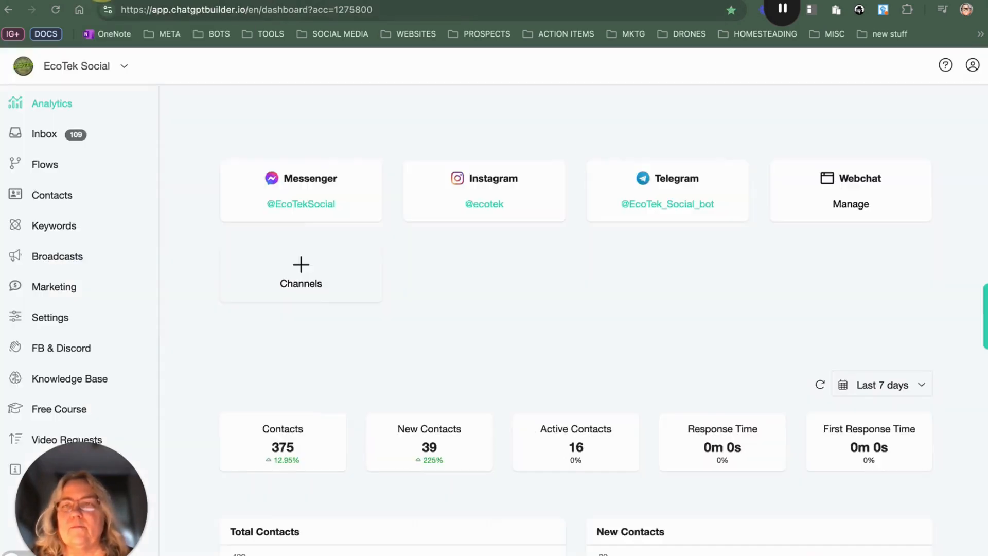
pyautogui.click(443, 1)
pyautogui.scroll(-2, 671, 213)
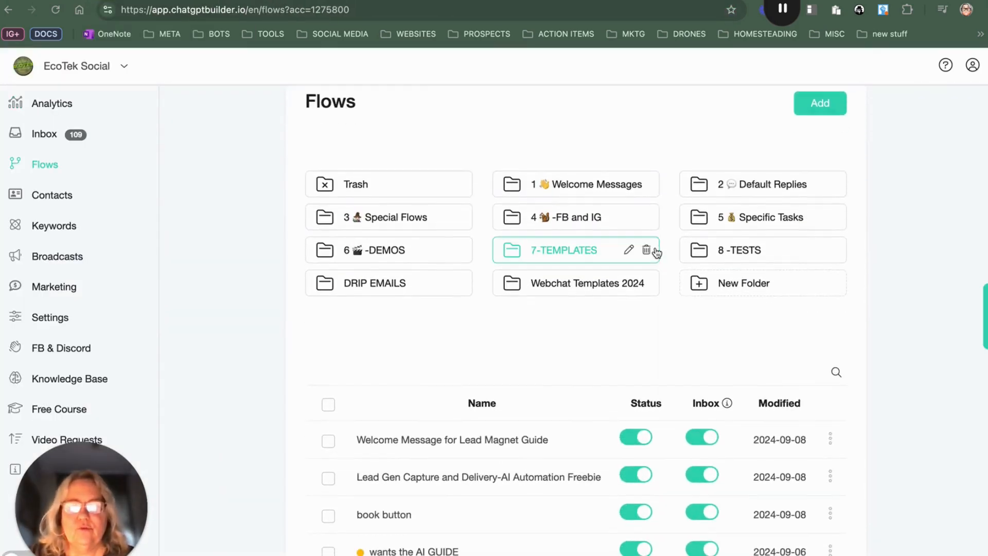
pyautogui.click(409, 285)
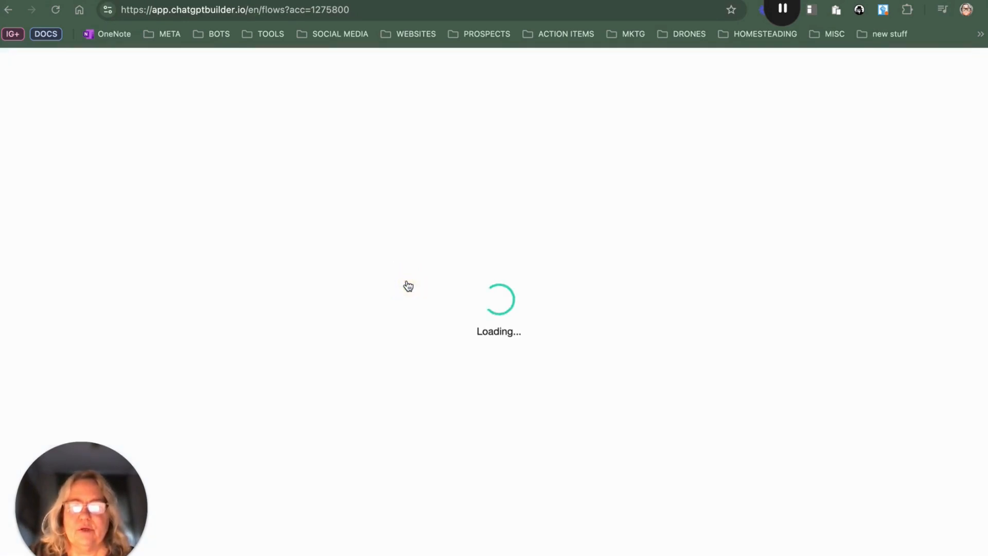
pyautogui.scroll(-1, 468, 456)
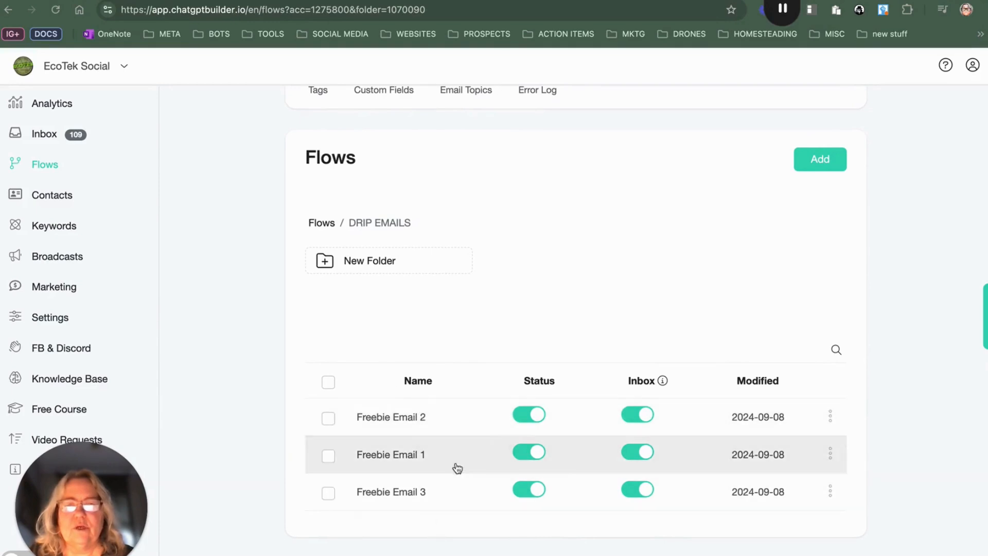
pyautogui.scroll(1, 229, 223)
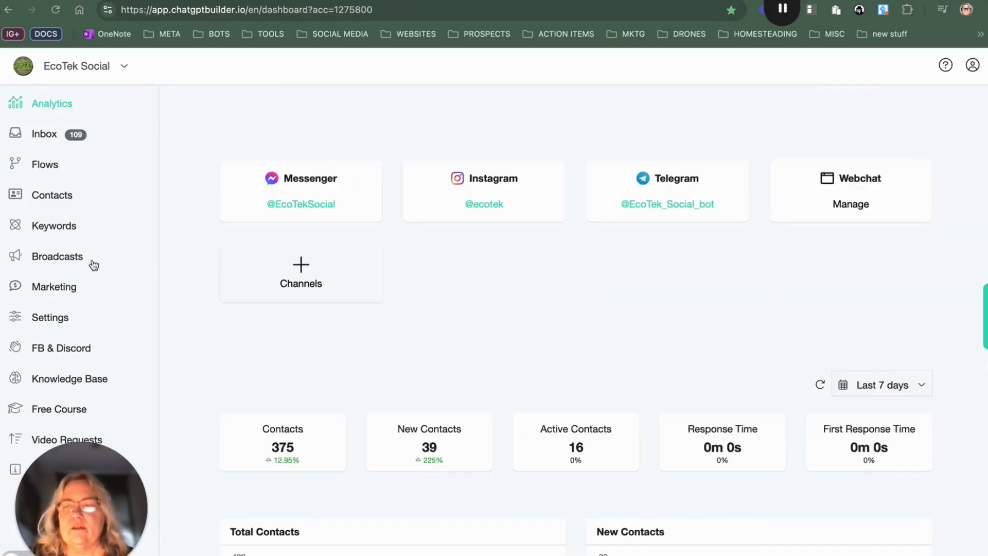
# Step: Create a new drip campaign named TEST CAMPAIGN under Marketing's Drip campaigns
pyautogui.click(70, 288)
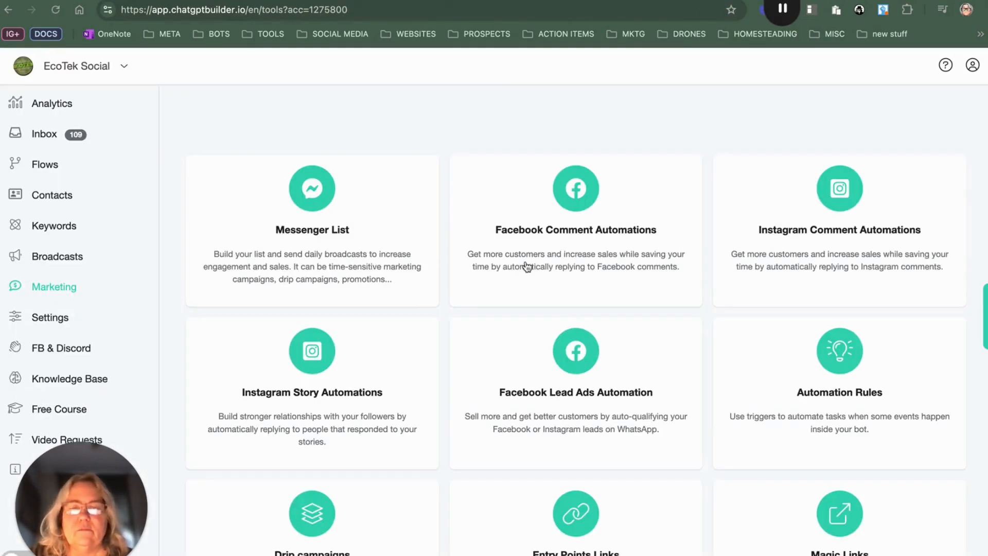
pyautogui.click(382, 490)
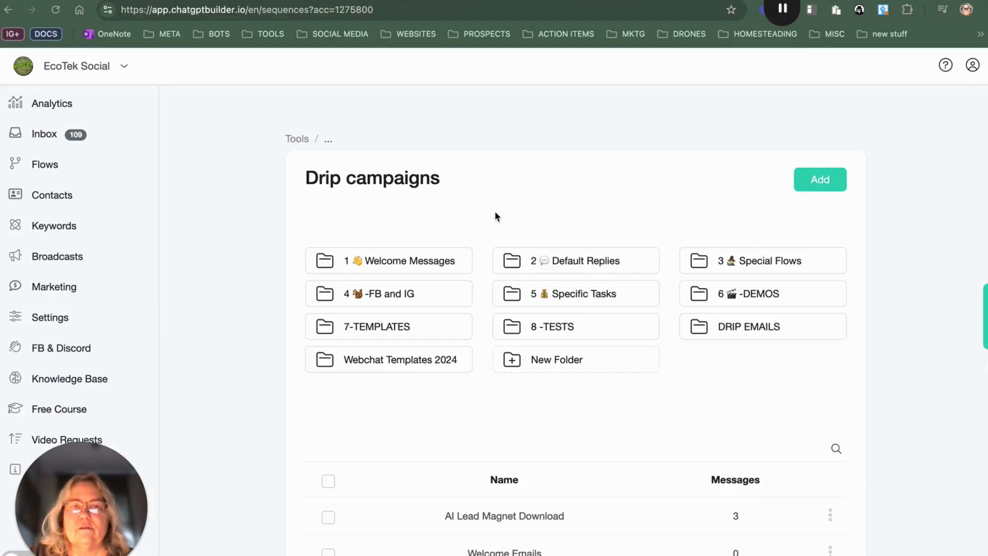
pyautogui.scroll(-3, 620, 342)
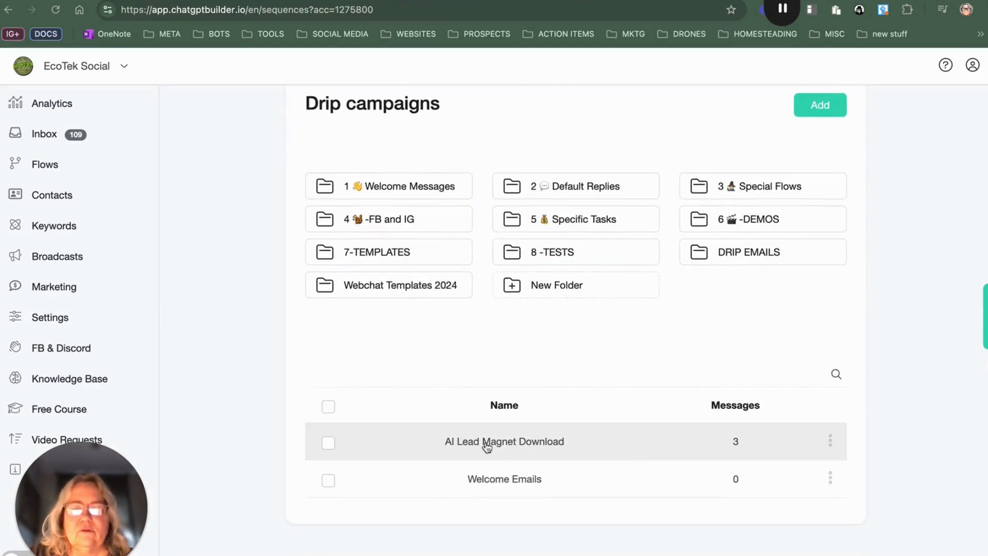
pyautogui.click(819, 106)
pyautogui.click(511, 129)
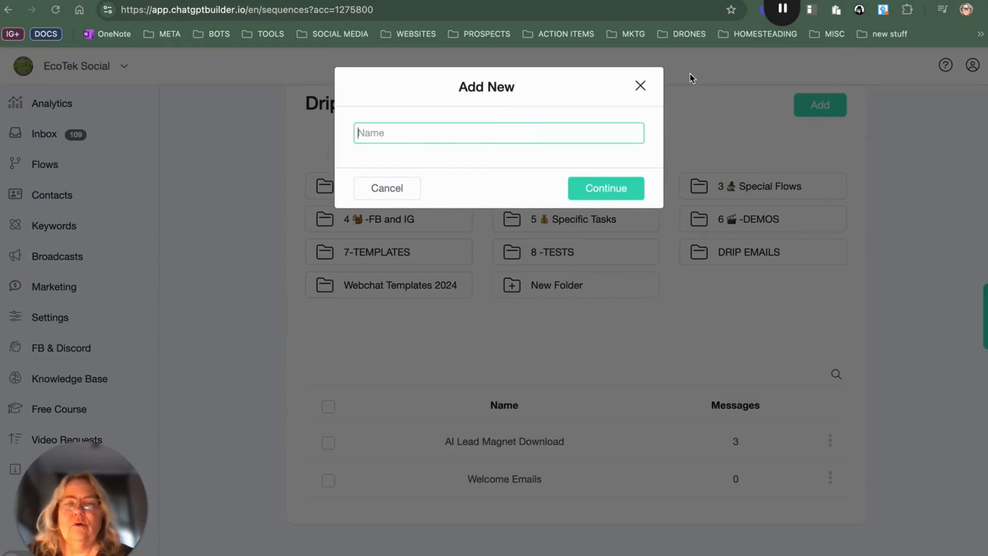
pyautogui.write('TEST CS')
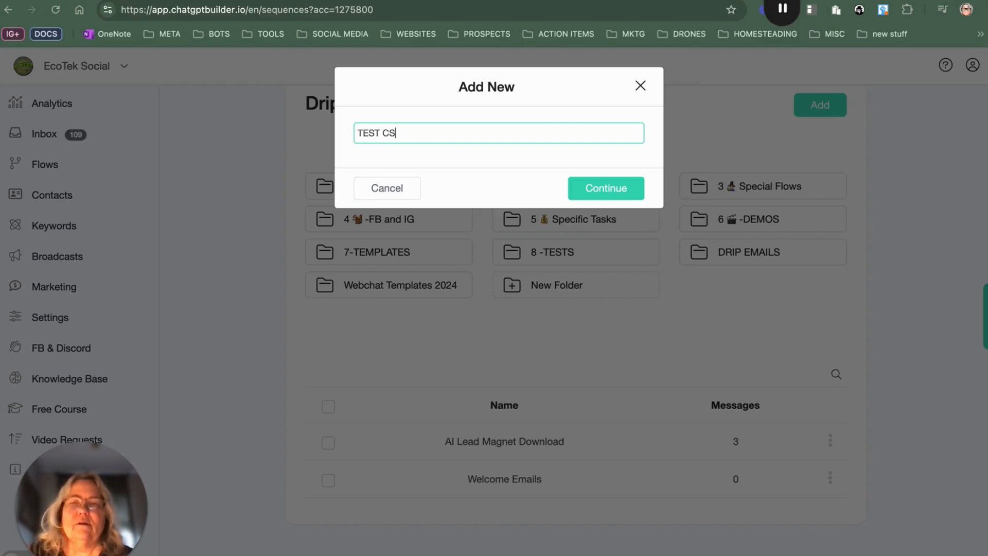
pyautogui.write('MP')
pyautogui.press('BackSpace')
pyautogui.press('BackSpace')
pyautogui.press('BackSpace')
pyautogui.write('A')
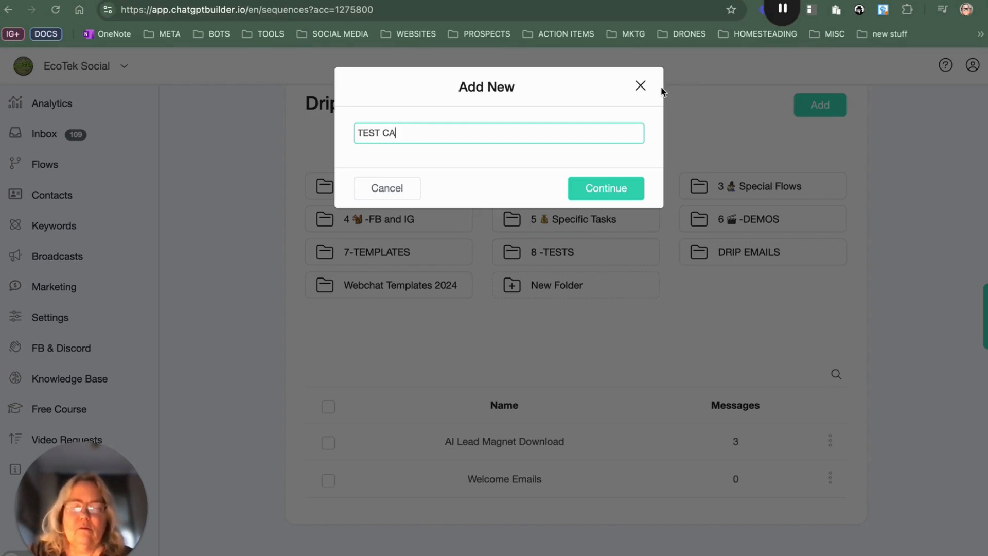
pyautogui.write('MPAIG')
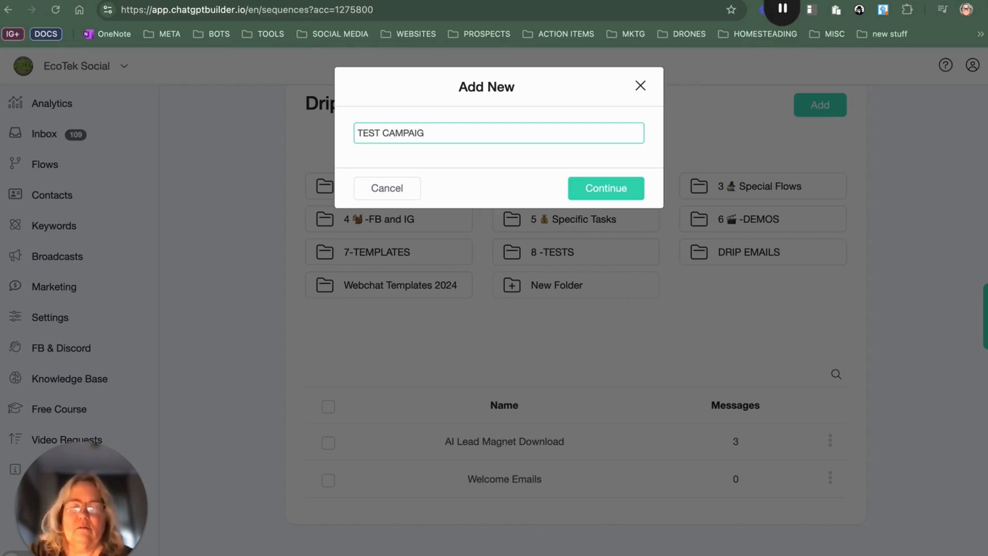
pyautogui.write('N')
pyautogui.press('Return')
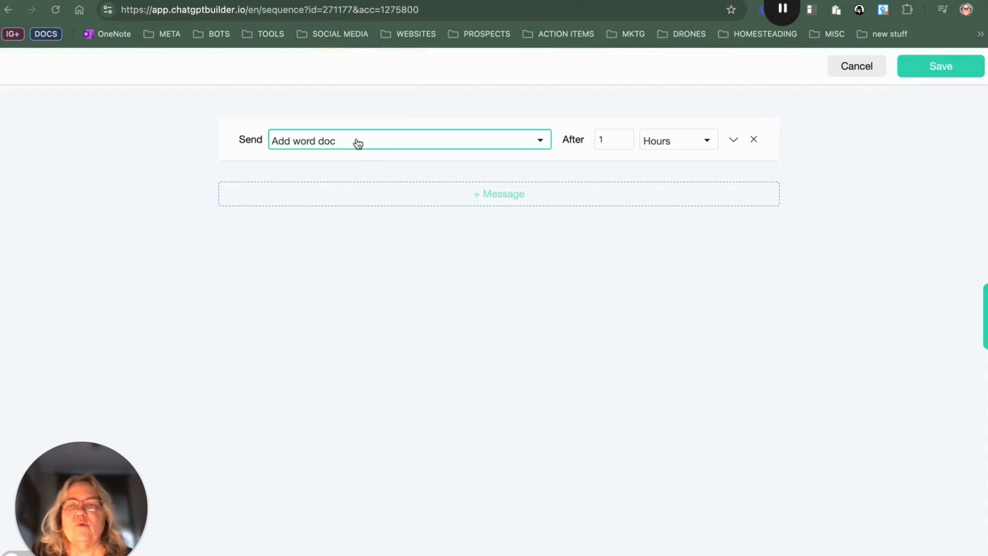
# Step: Keep the first message as Add word doc after 1 Hours and save the drip campaign
pyautogui.click(358, 144)
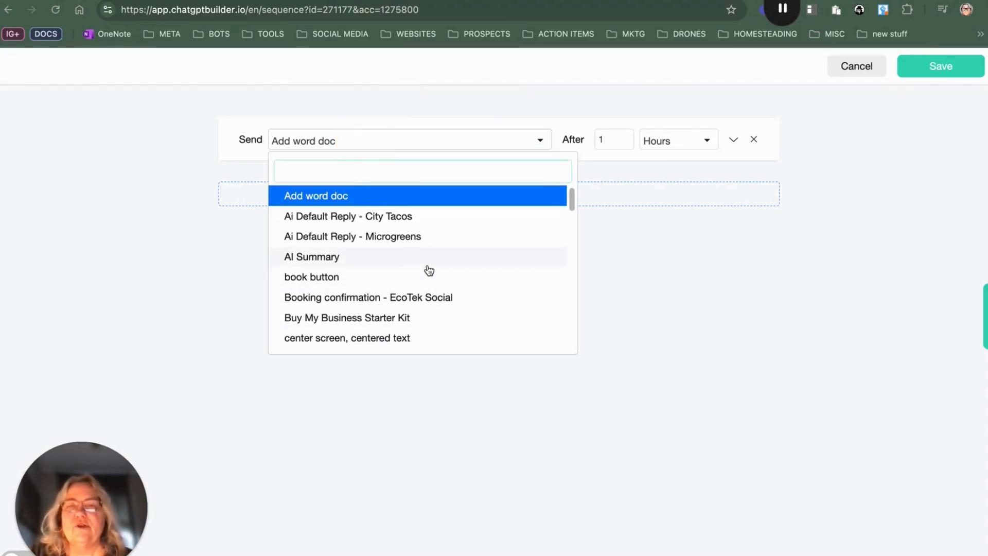
pyautogui.click(666, 257)
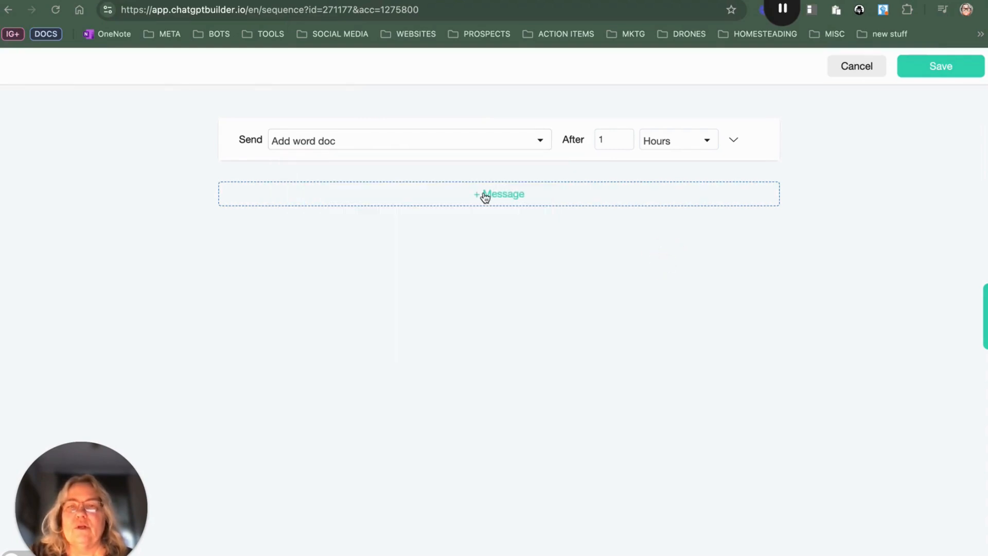
pyautogui.click(935, 67)
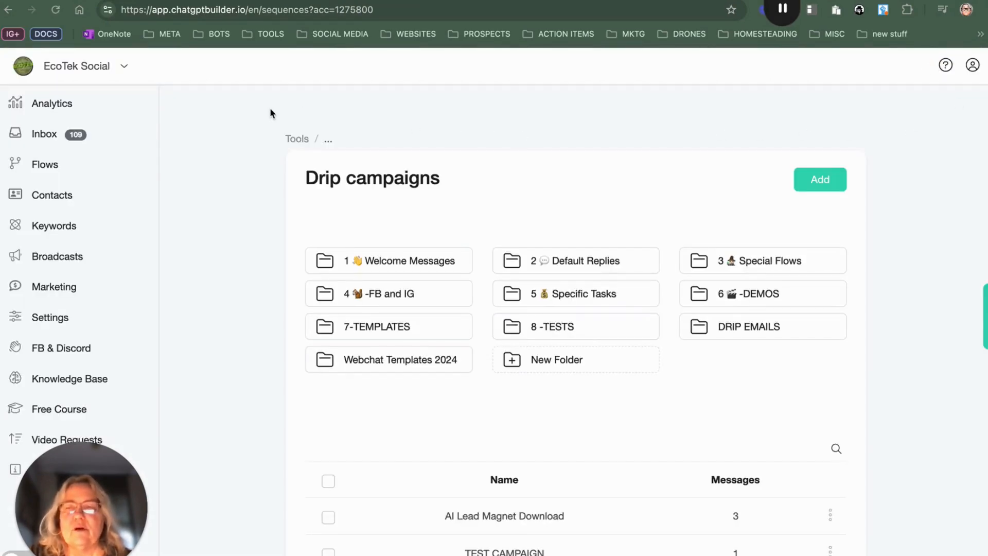
pyautogui.scroll(-4, 510, 368)
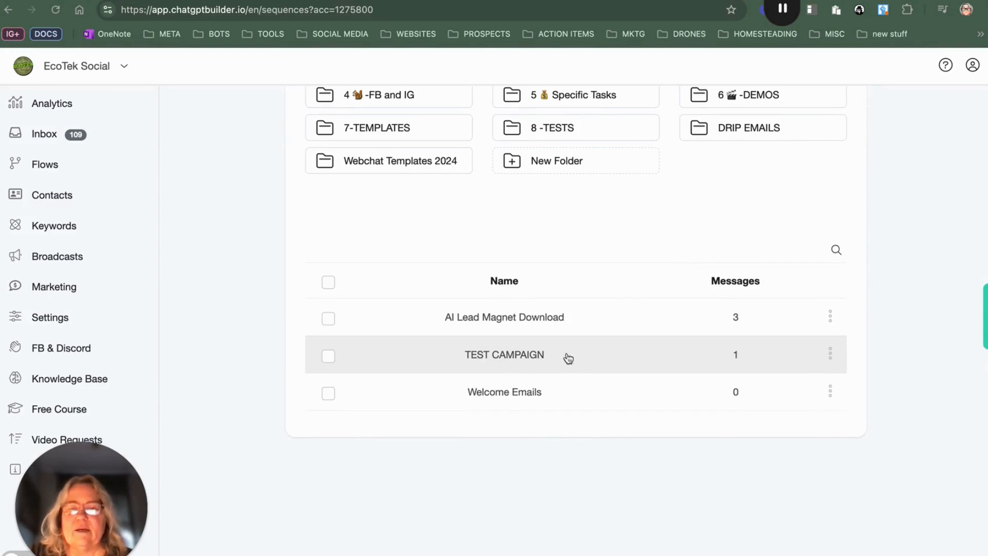
# Step: Create a new flow named TEST CAMPAIGN 1
pyautogui.click(51, 167)
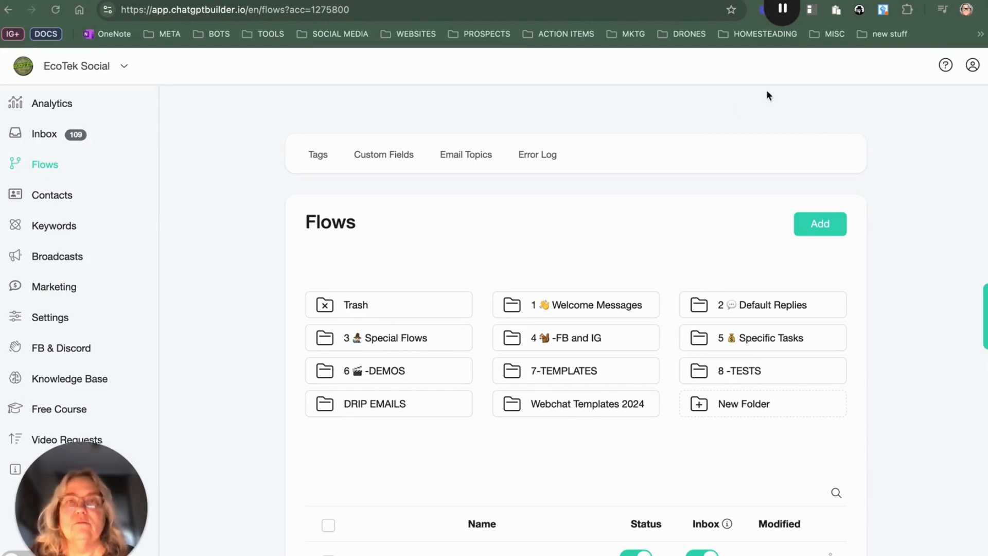
pyautogui.click(829, 224)
pyautogui.click(425, 132)
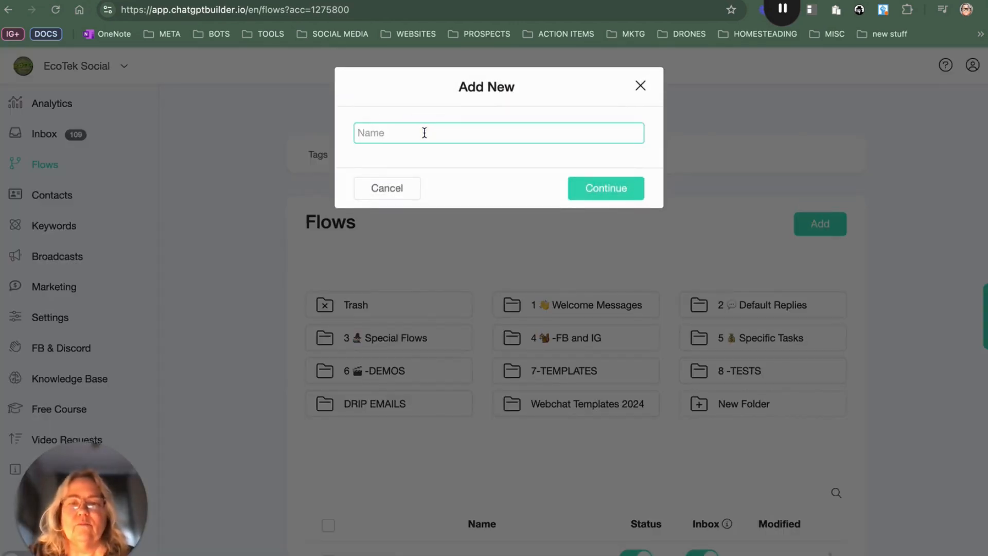
pyautogui.write('T')
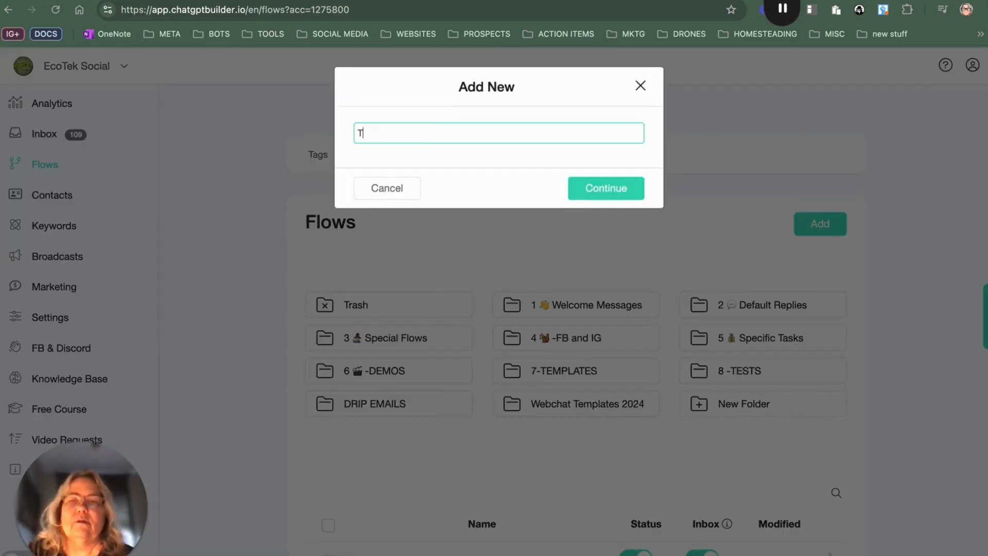
pyautogui.write('EST CAMPAIGN')
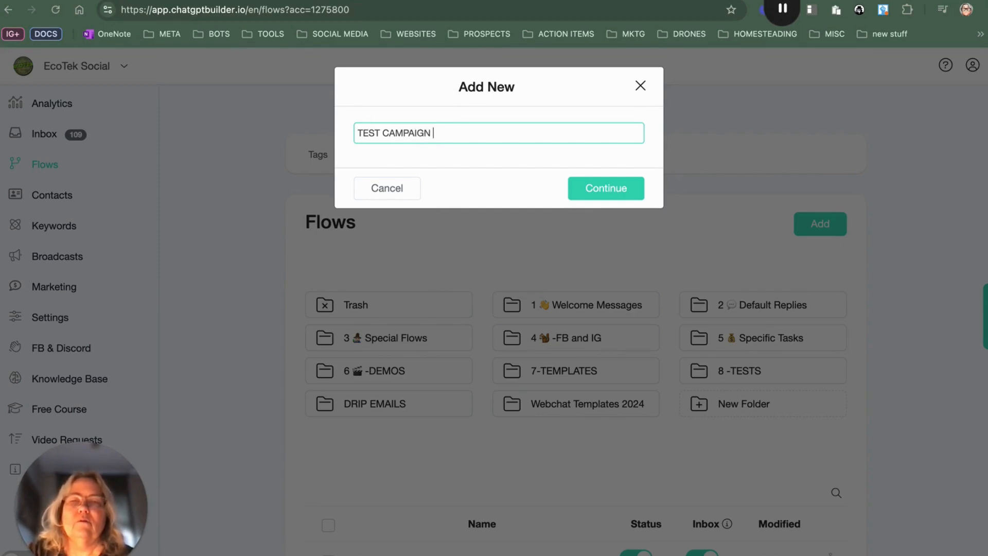
pyautogui.write(' 1')
pyautogui.click(593, 193)
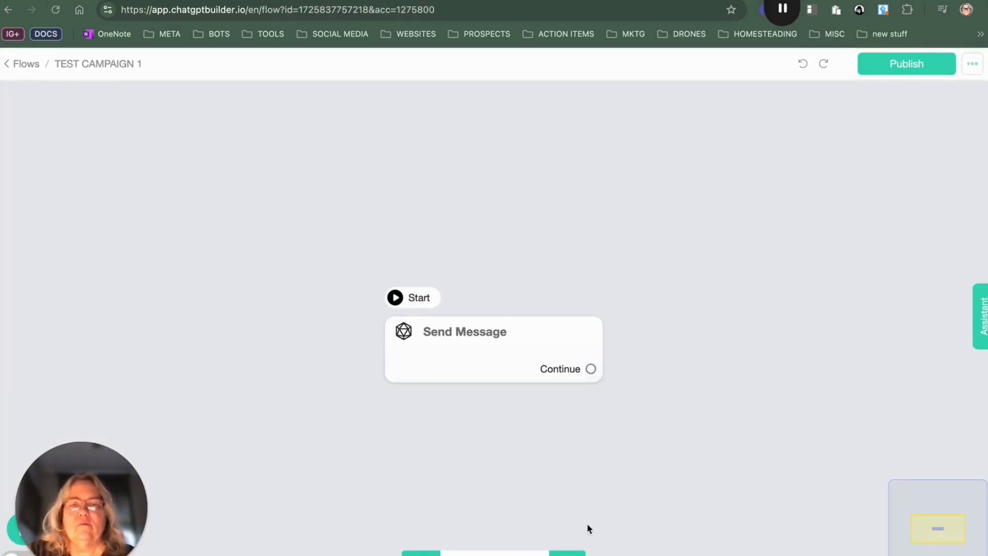
# Step: Add a Send Email step to the flow and set its subject to TEST CAMPAIGN
pyautogui.click(566, 553)
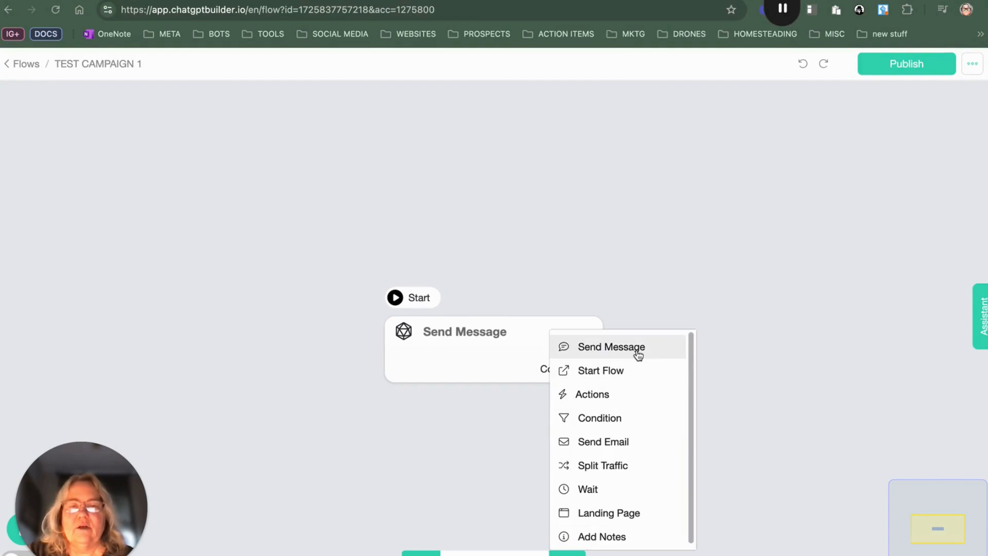
pyautogui.click(612, 440)
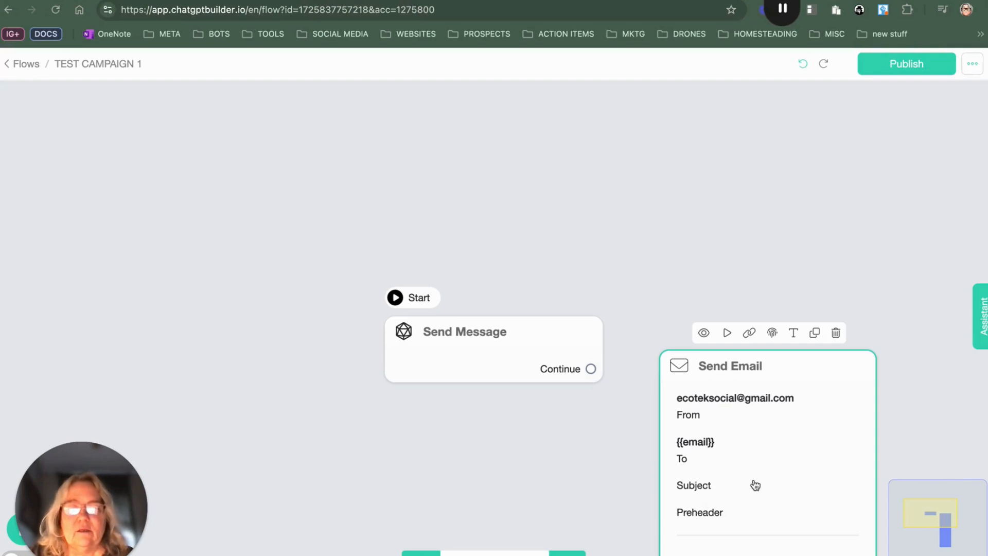
pyautogui.click(718, 503)
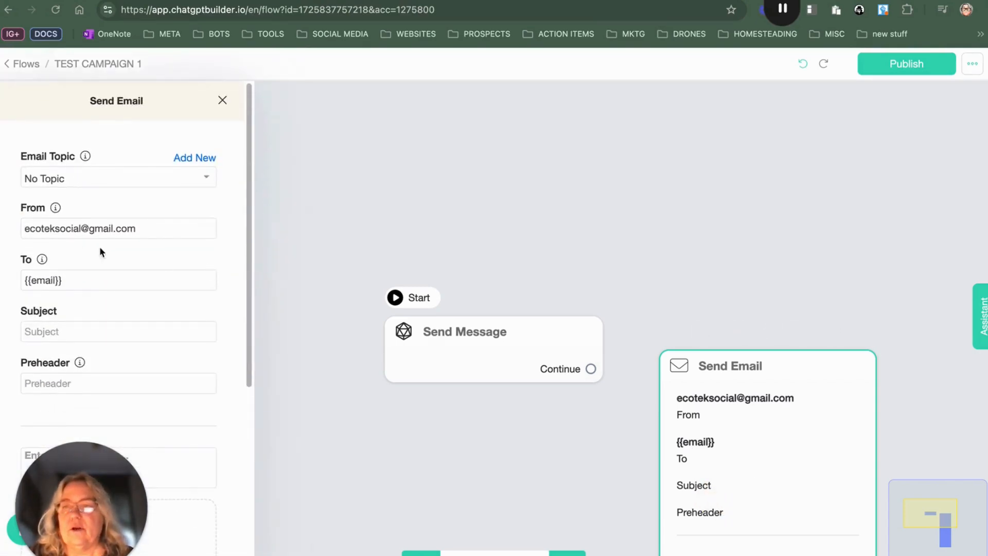
pyautogui.click(89, 329)
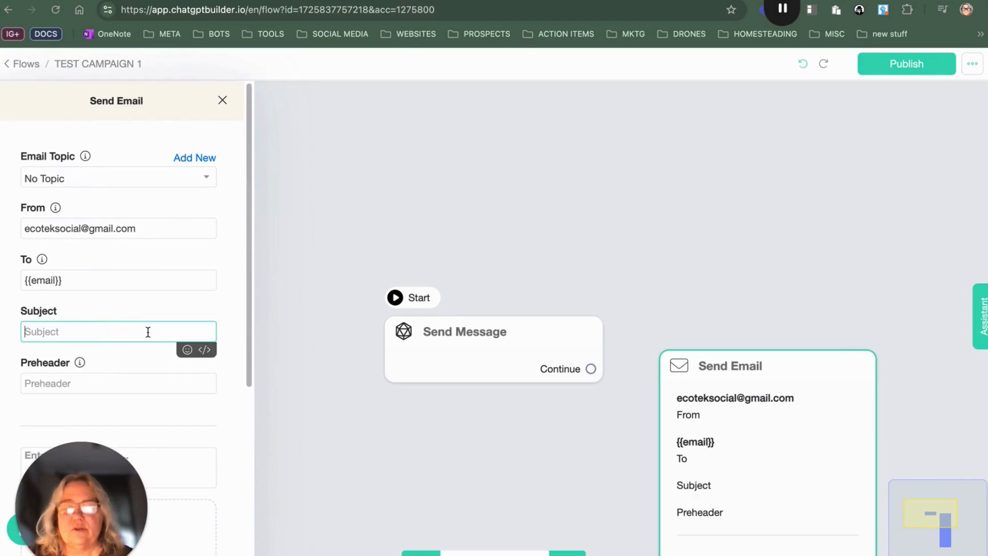
pyautogui.write('TEST')
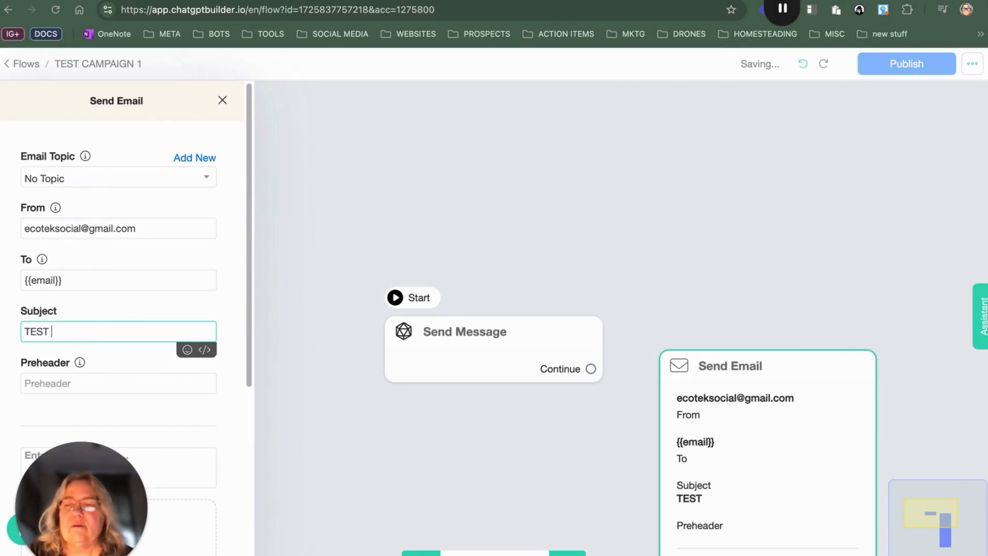
pyautogui.write(' CAMPAIGN')
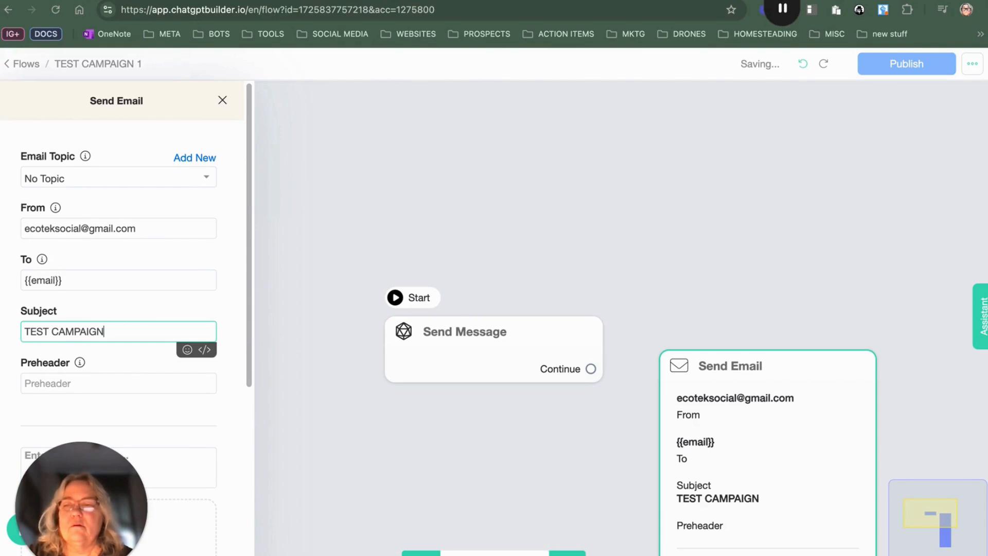
pyautogui.click(130, 372)
pyautogui.scroll(-1, 142, 307)
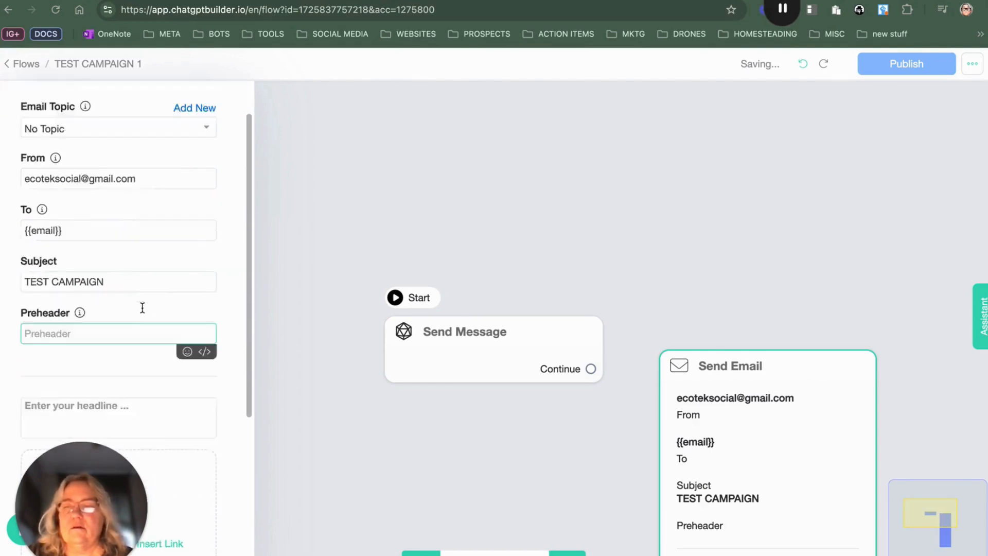
# Step: Enter the email headline HEy did you get the thing?
pyautogui.scroll(-1, 142, 308)
pyautogui.click(81, 249)
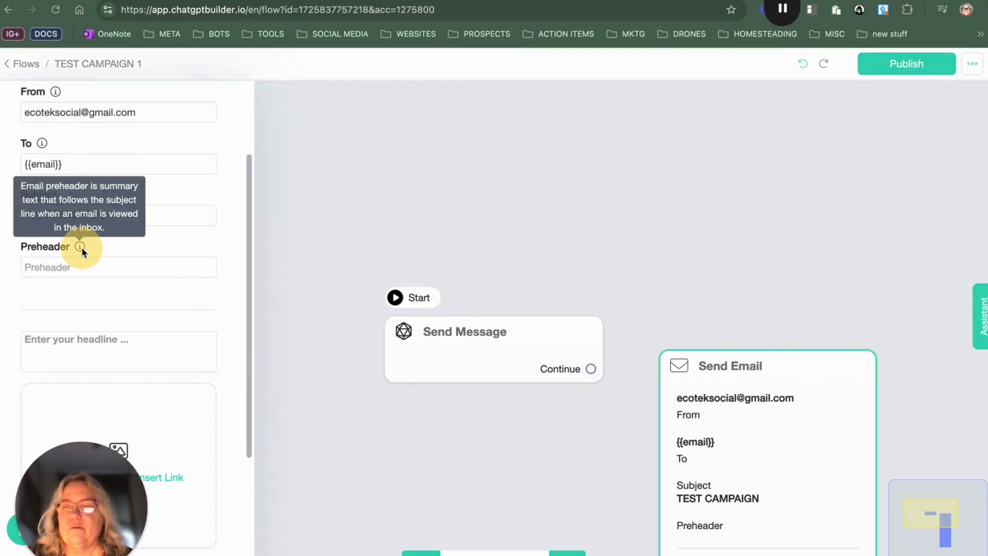
pyautogui.scroll(-1, 163, 288)
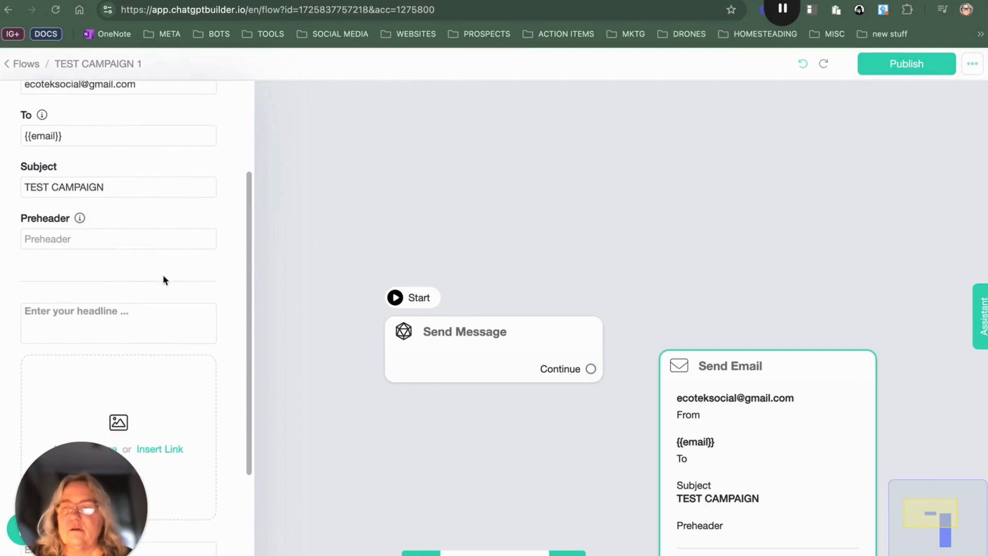
pyautogui.click(137, 306)
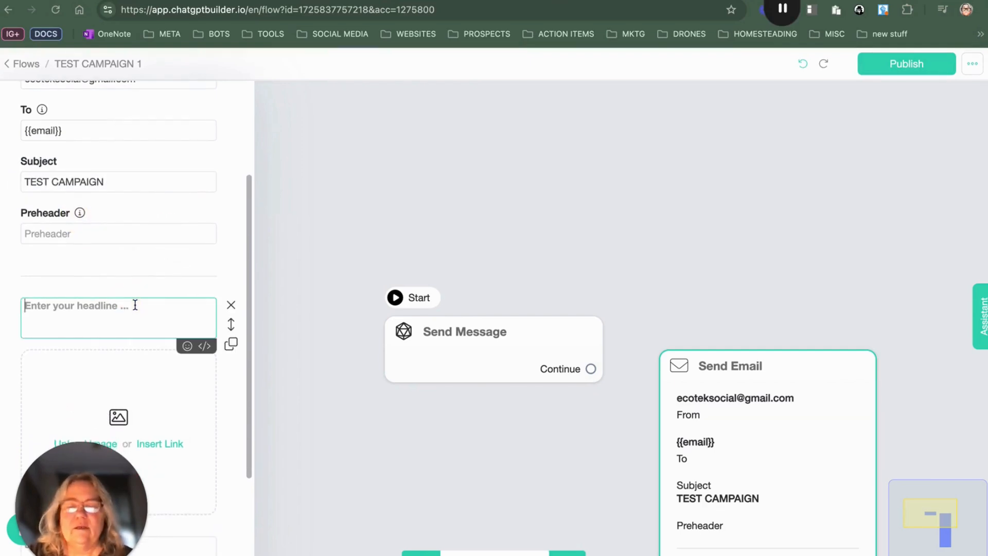
pyautogui.write('HEy did ')
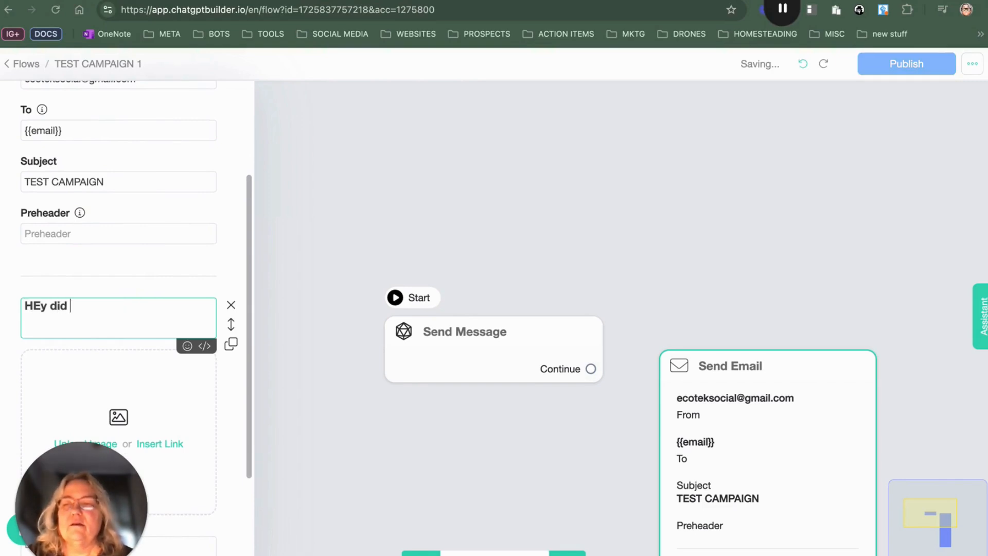
pyautogui.write('you get the thing?')
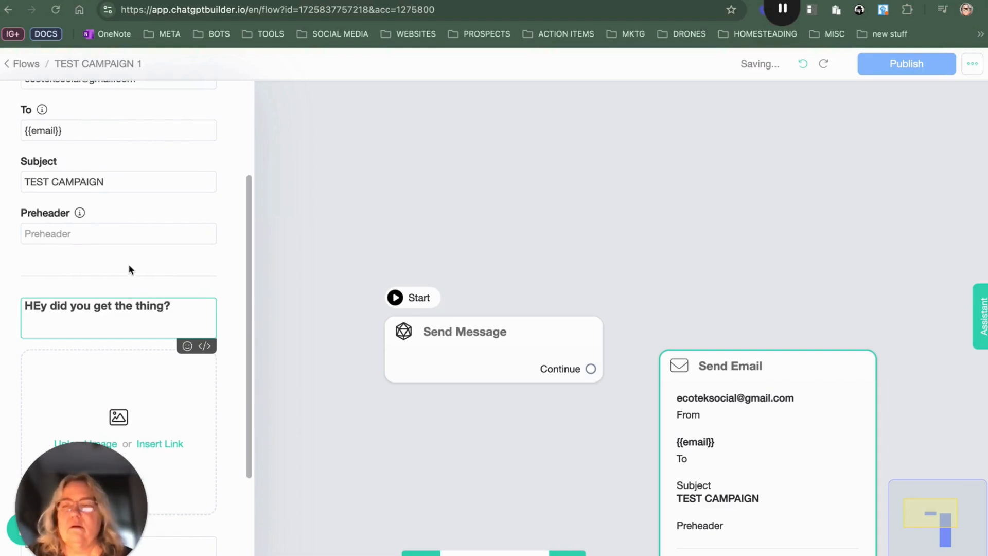
# Step: Upload the Build an Empire with AI image from Downloads into the email's image block
pyautogui.scroll(-5, 128, 268)
pyautogui.click(97, 278)
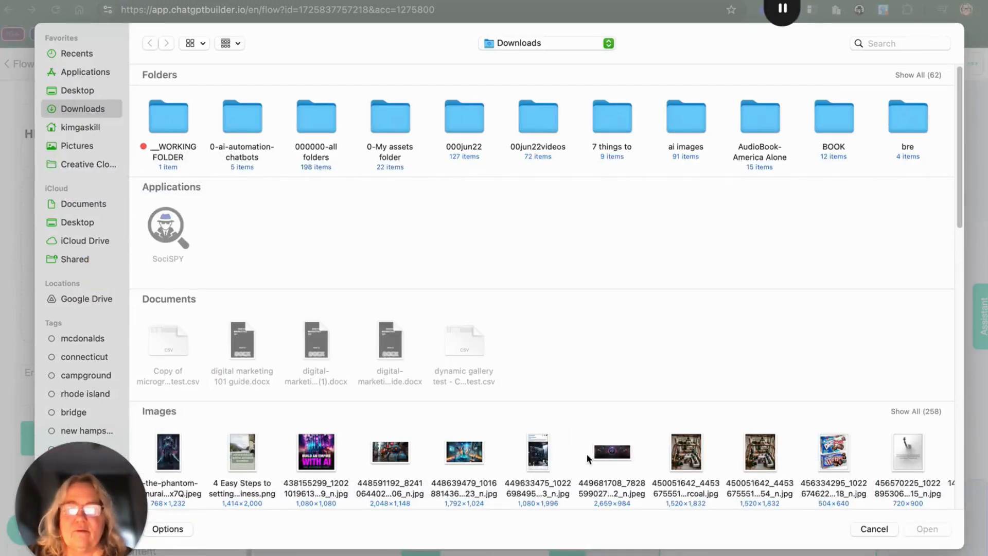
pyautogui.doubleClick(314, 461)
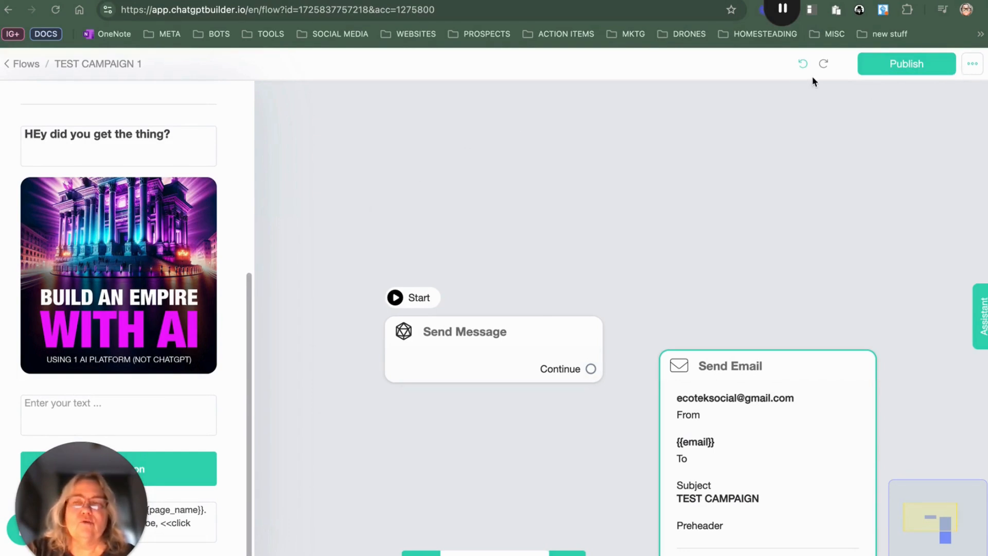
# Step: Open the Image Links library and inspect an uploaded image's options
pyautogui.moveTo(948, 68)
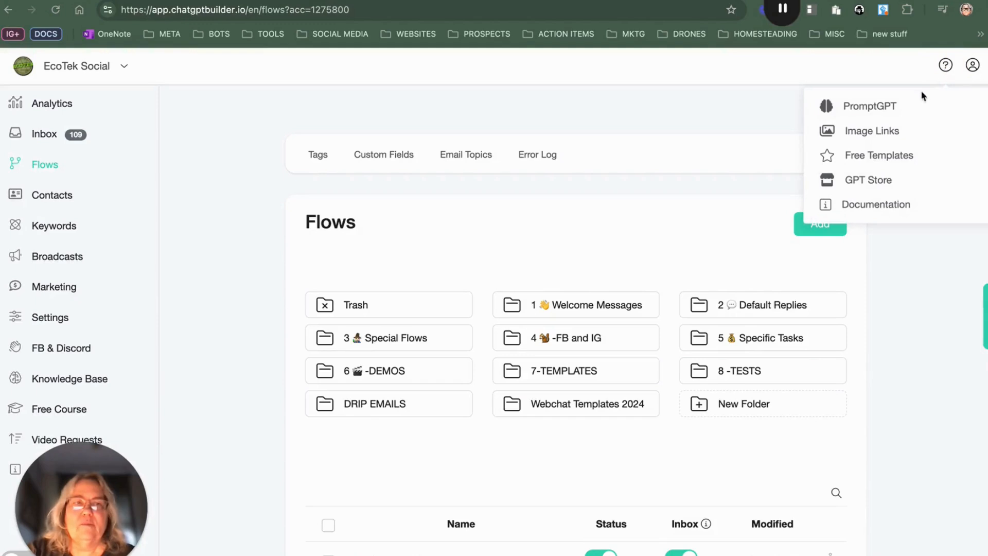
pyautogui.click(878, 132)
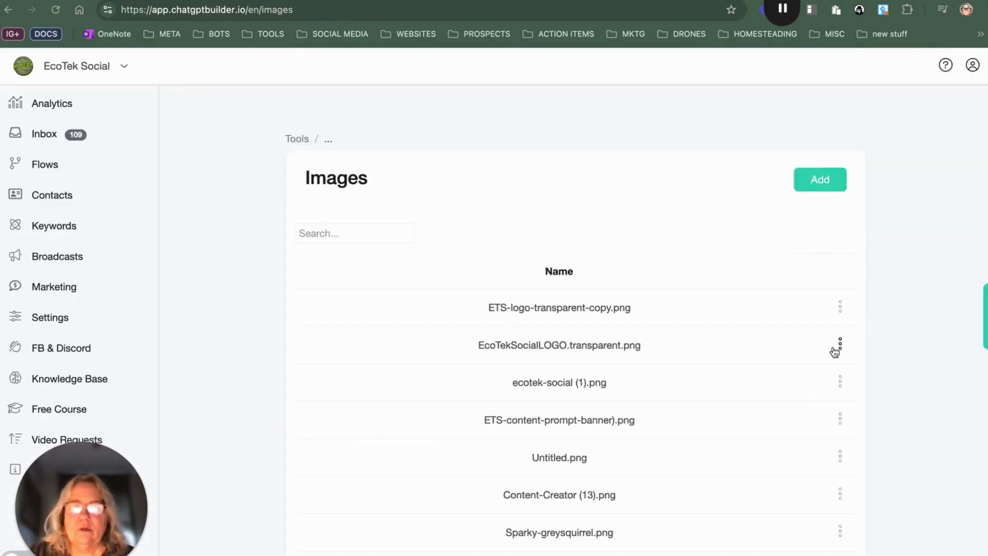
pyautogui.click(839, 344)
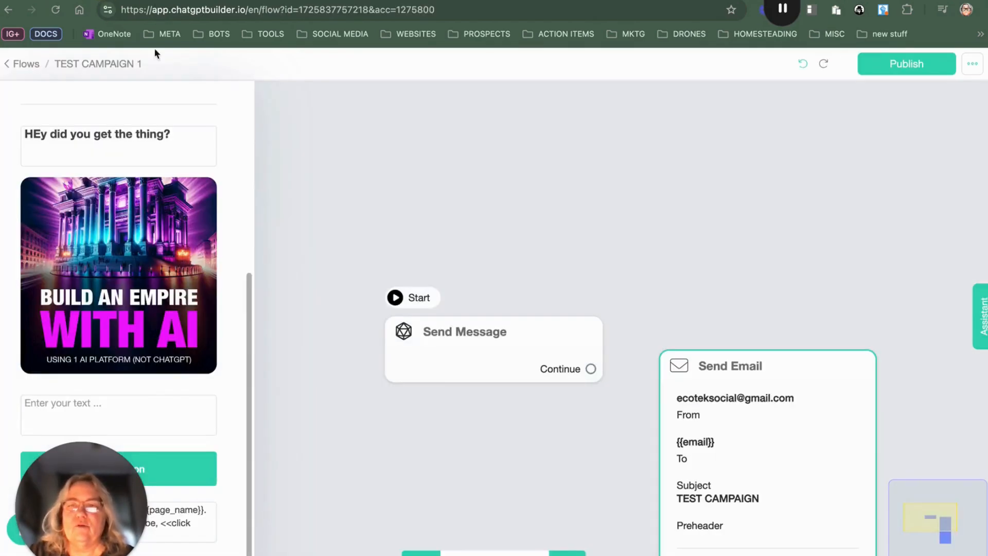
# Step: Copy the greeting and message text from the TEST CAMPAIGN COPY note
pyautogui.scroll(-1, 220, 242)
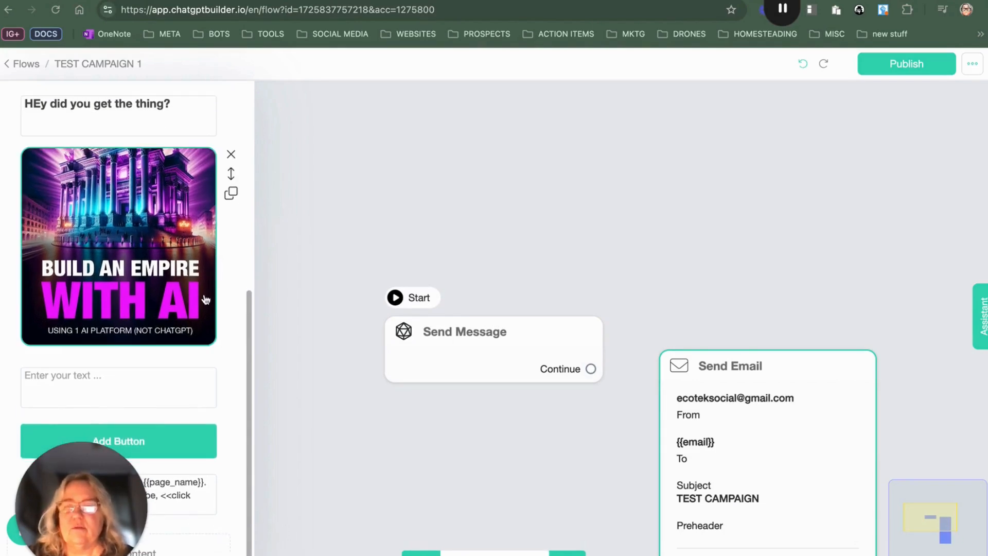
pyautogui.click(153, 376)
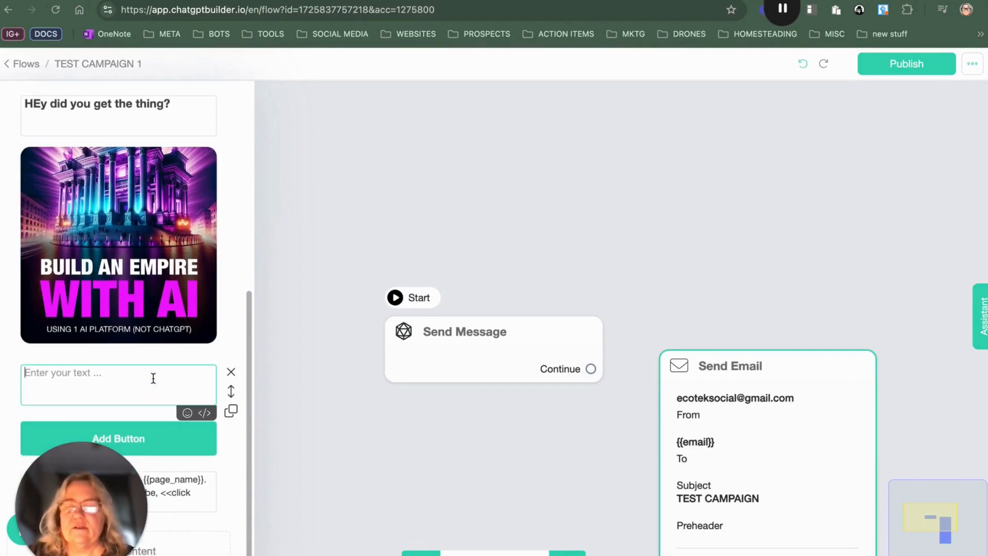
pyautogui.click(120, 377)
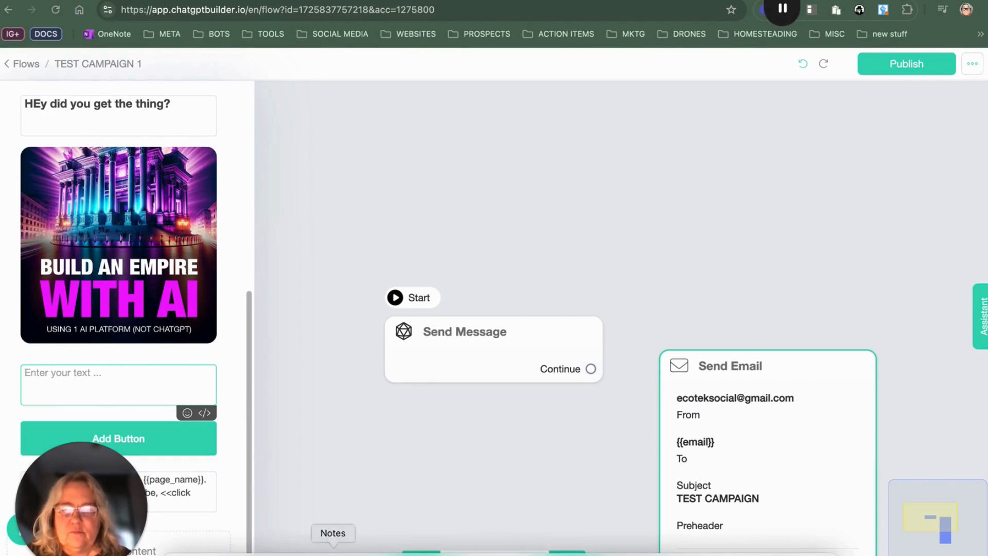
pyautogui.click(332, 552)
pyautogui.scroll(5, 617, 258)
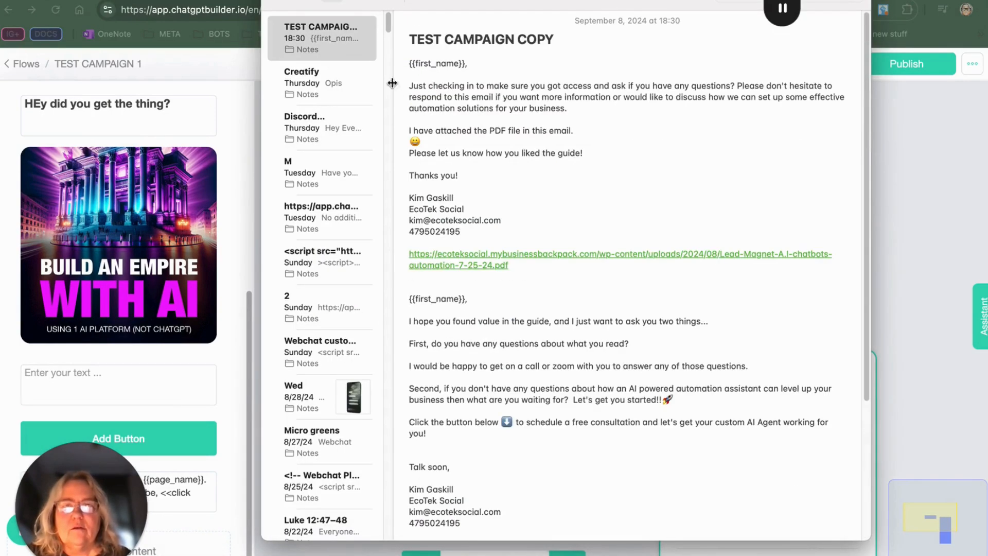
pyautogui.moveTo(406, 61); pyautogui.dragTo(710, 229)
pyautogui.rightClick(566, 101)
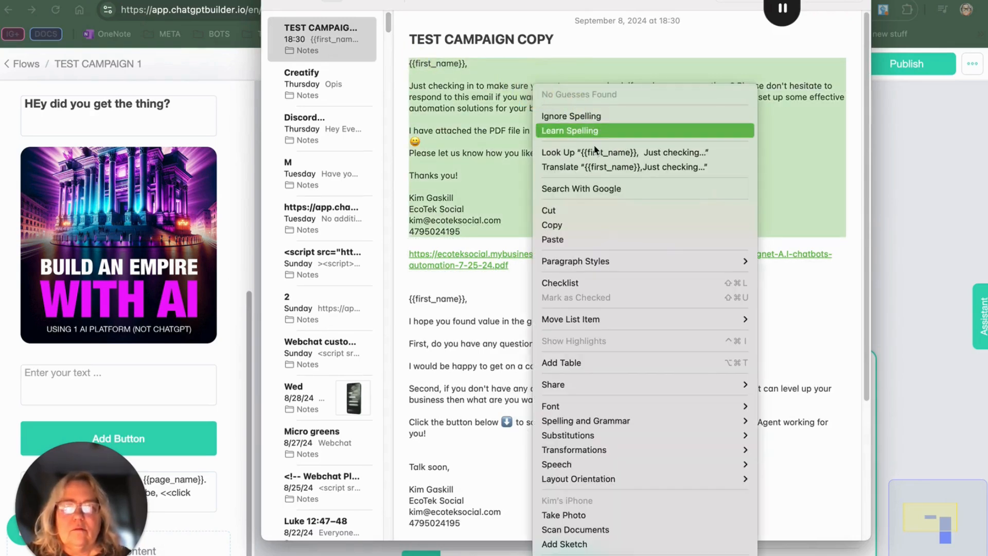
pyautogui.click(548, 225)
# Step: Paste the copied message into the email's text block
pyautogui.click(106, 370)
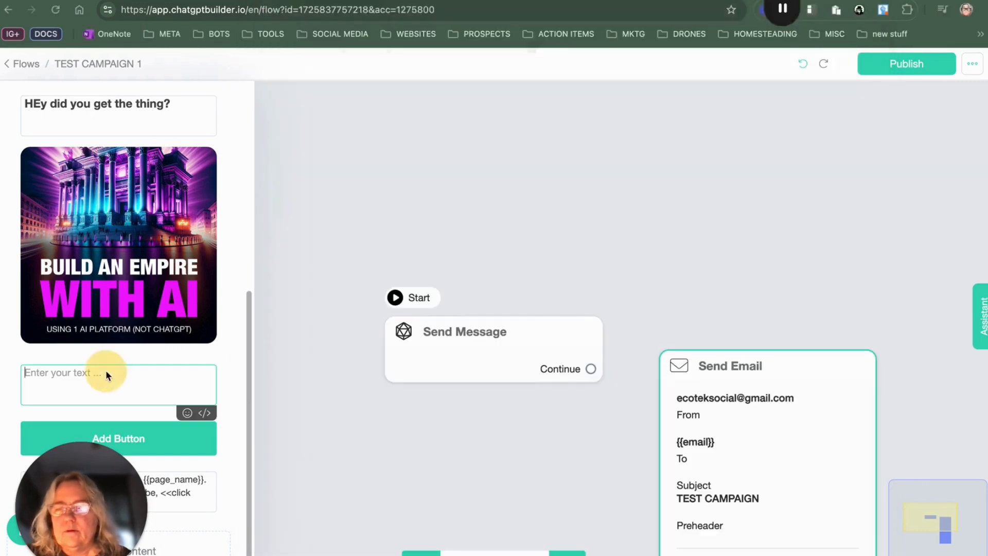
pyautogui.rightClick(106, 370)
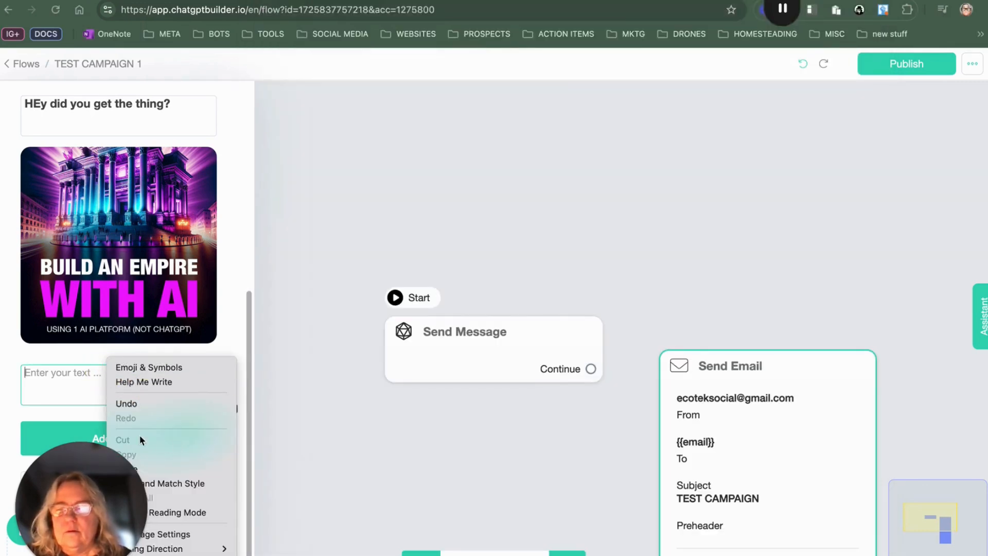
pyautogui.click(94, 457)
pyautogui.moveTo(92, 466); pyautogui.dragTo(932, 476)
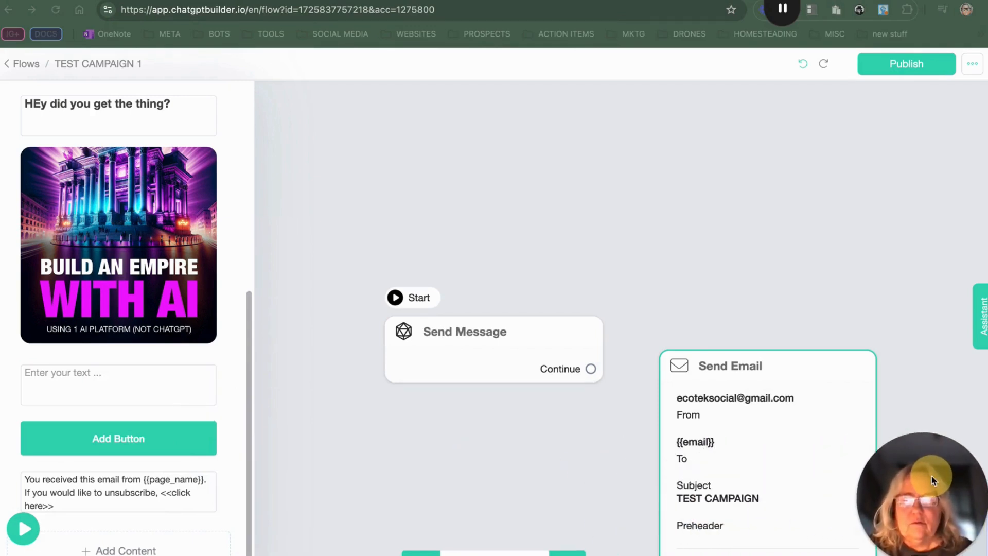
pyautogui.click(76, 370)
pyautogui.rightClick(77, 373)
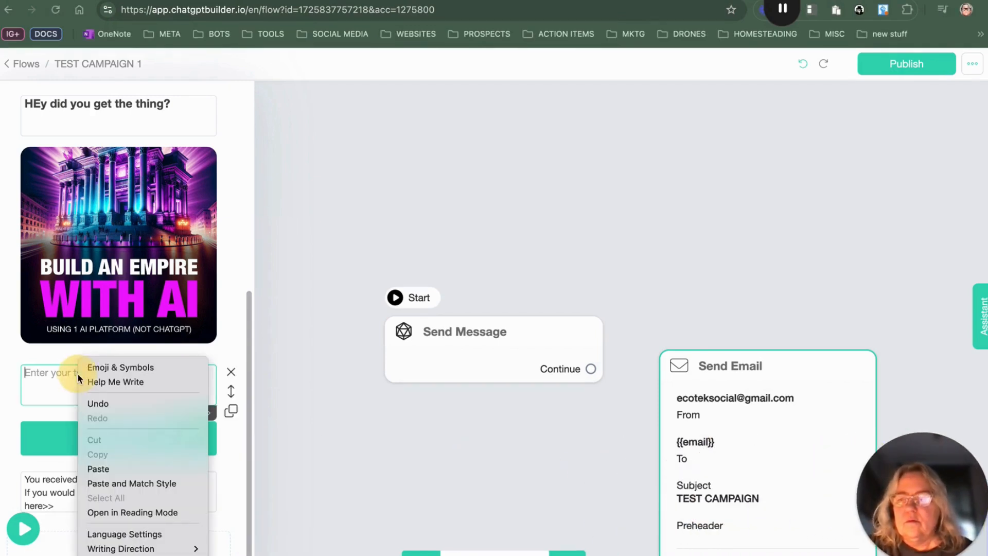
pyautogui.click(98, 468)
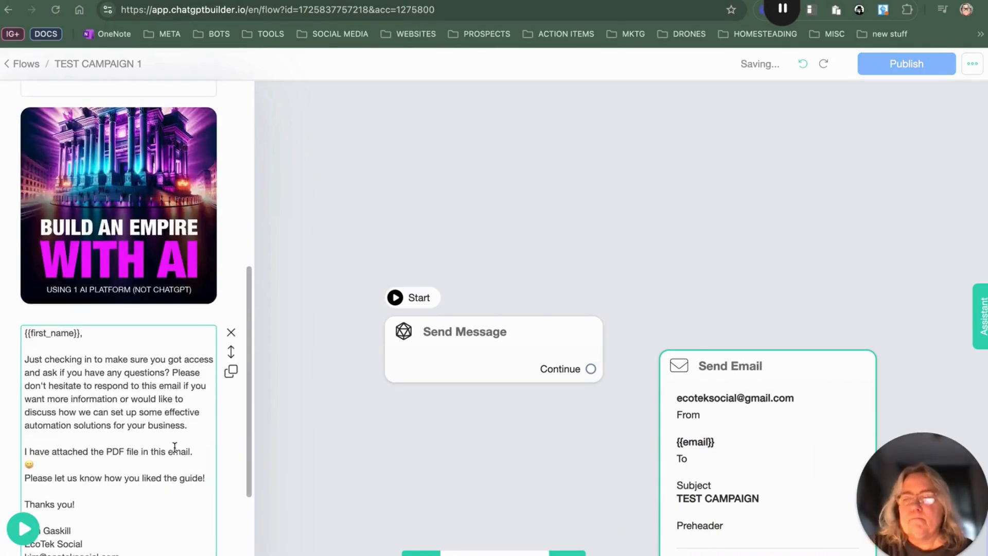
# Step: Label the email button Download the guide and set it to open a website
pyautogui.scroll(-5, 174, 447)
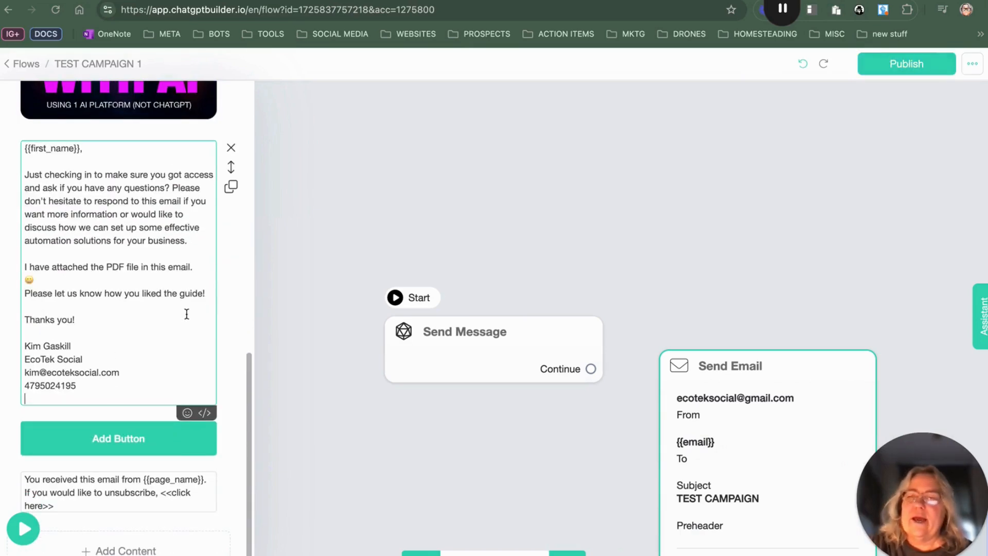
pyautogui.click(154, 439)
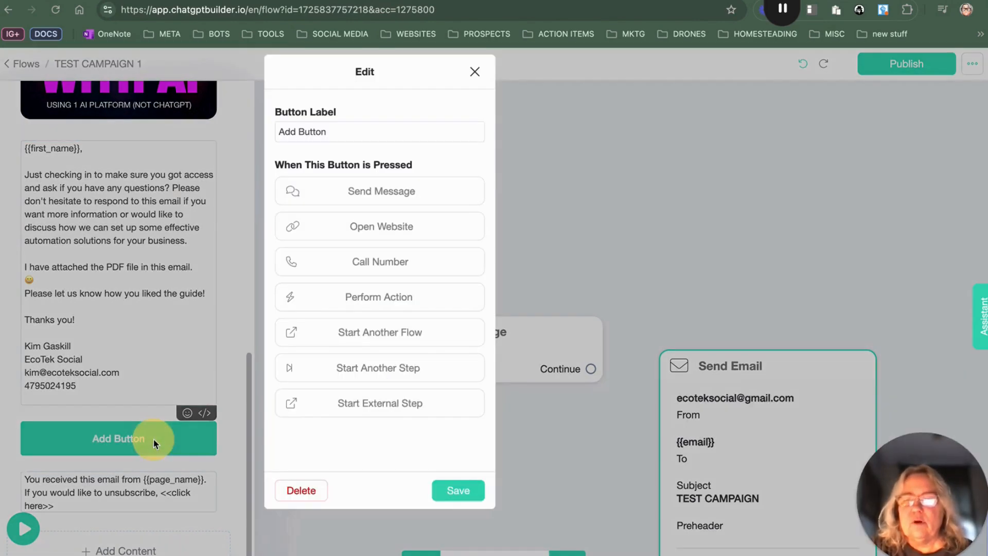
pyautogui.tripleClick(350, 135)
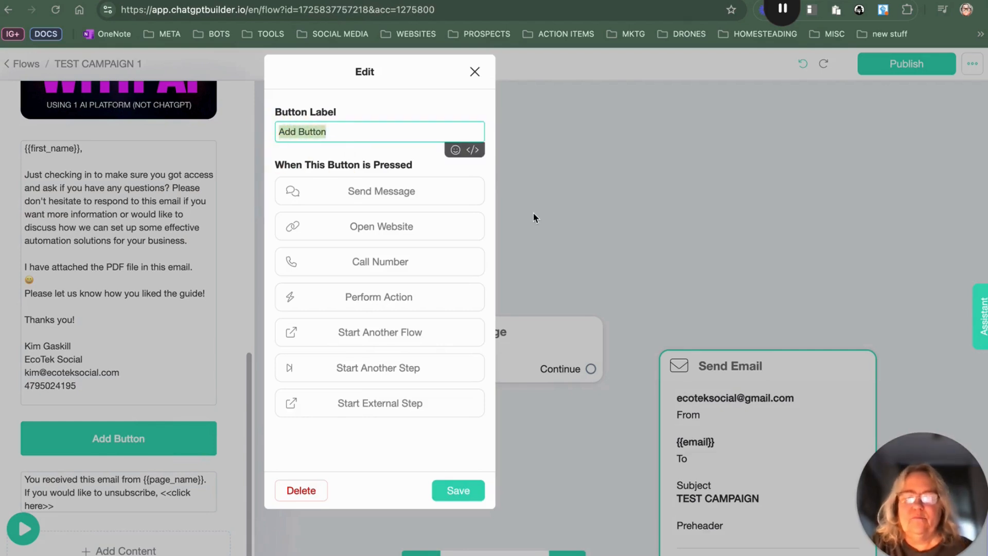
pyautogui.write('Download ')
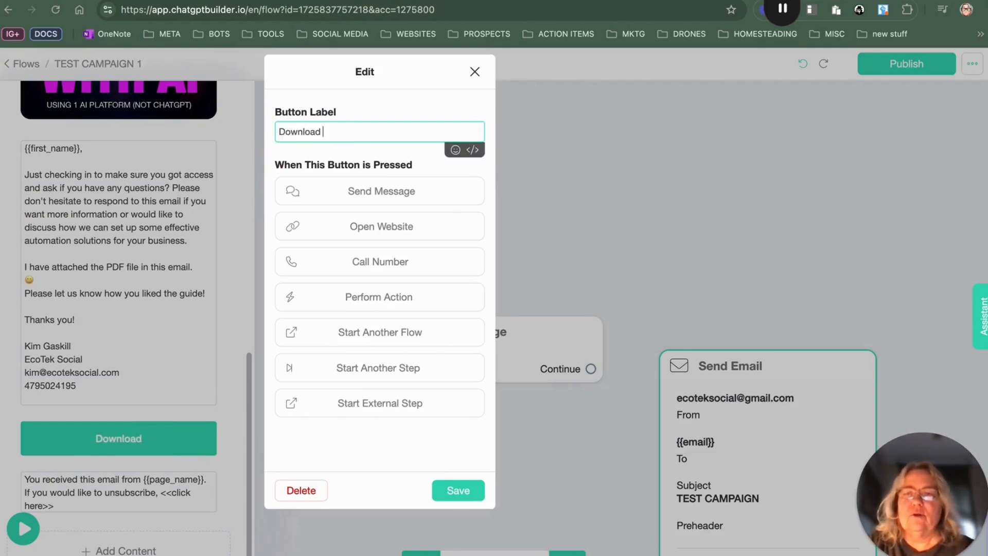
pyautogui.write('the guide')
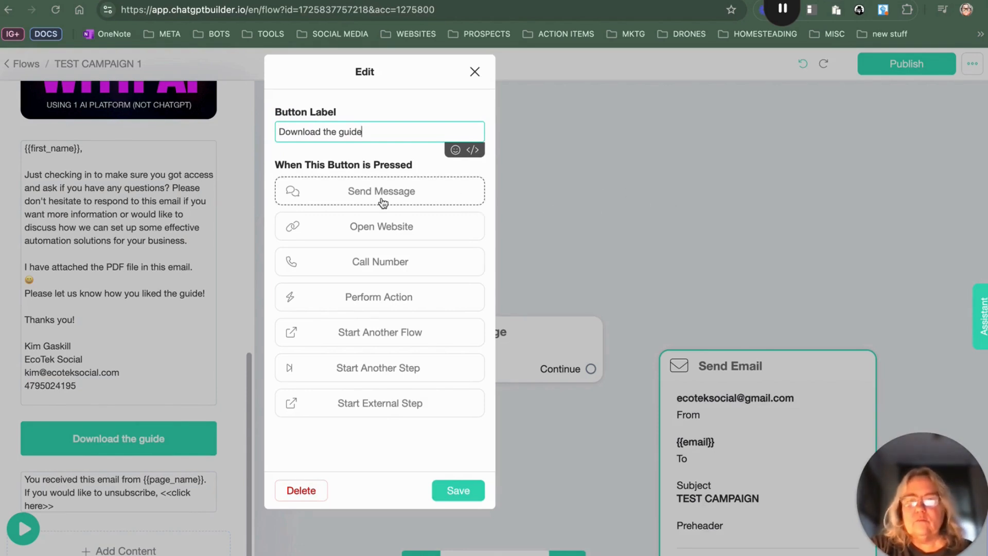
pyautogui.click(396, 226)
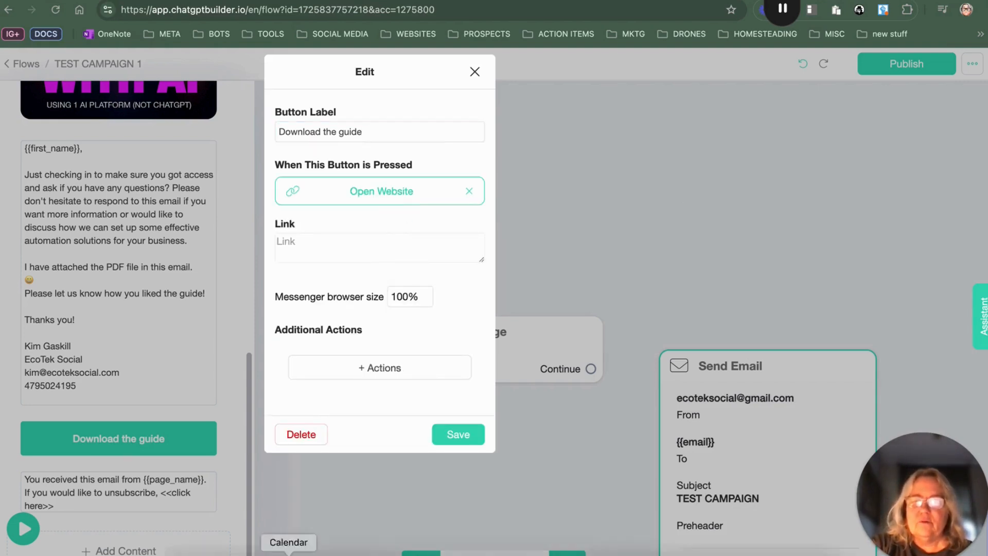
# Step: Copy the lead magnet PDF link from the TEST CAMPAIGN COPY note
pyautogui.click(335, 552)
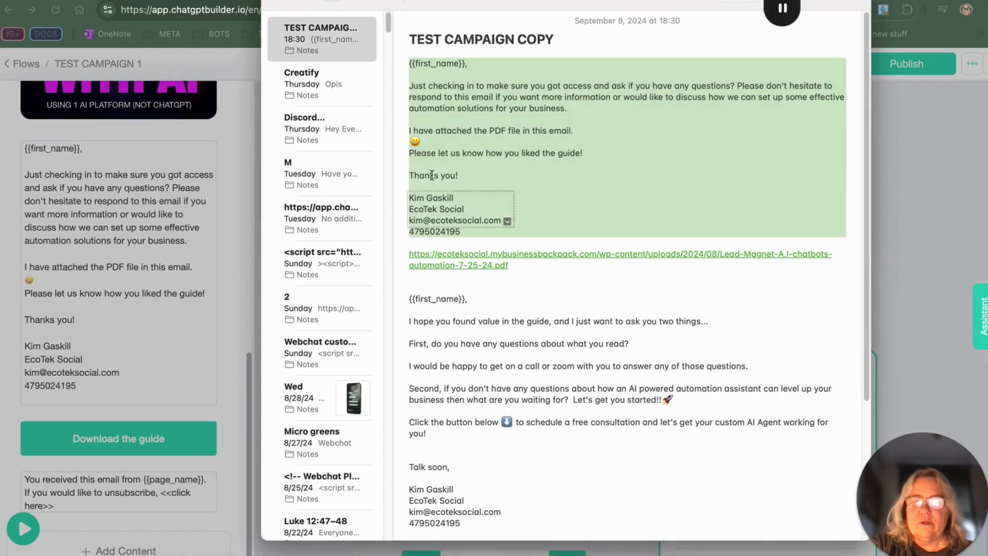
pyautogui.moveTo(537, 267); pyautogui.dragTo(403, 253)
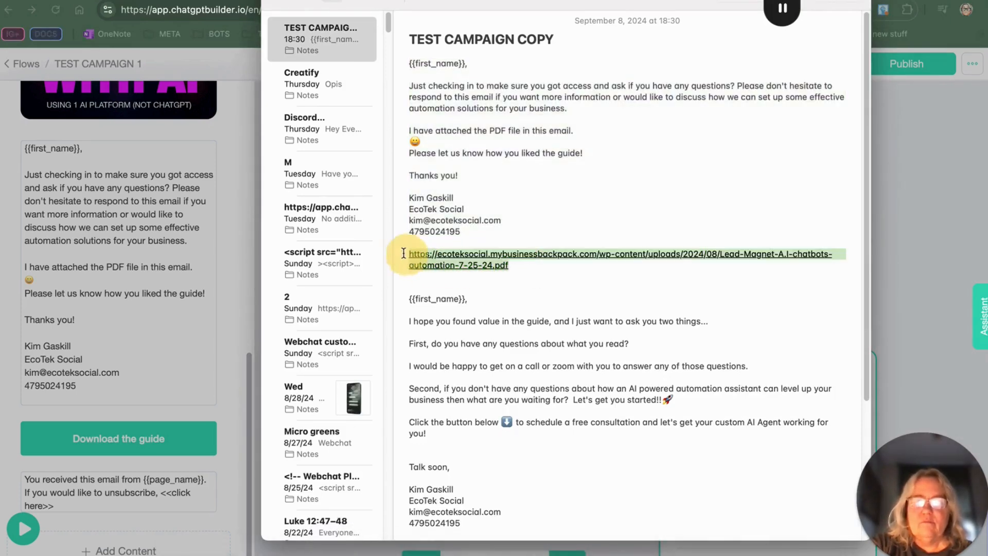
pyautogui.rightClick(469, 254)
pyautogui.click(526, 220)
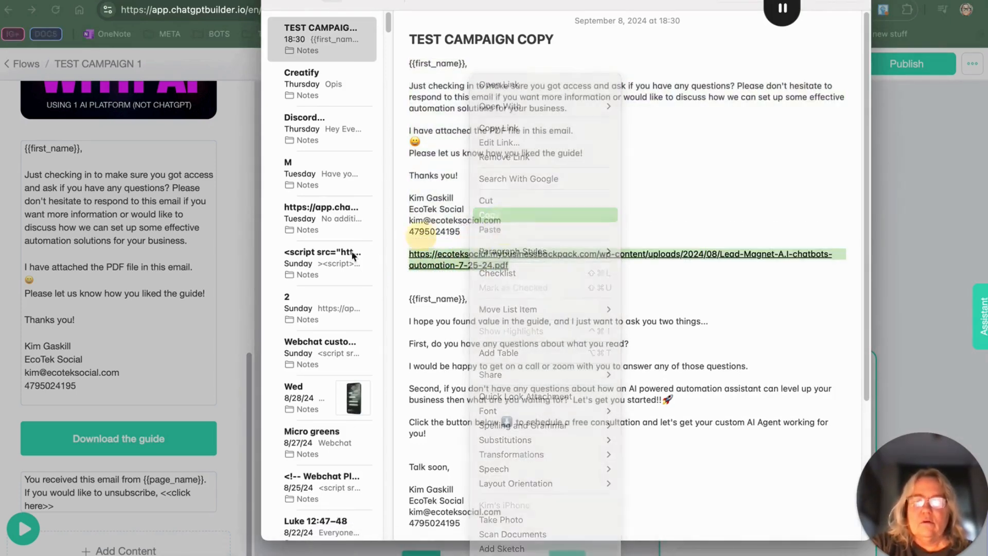
pyautogui.click(186, 364)
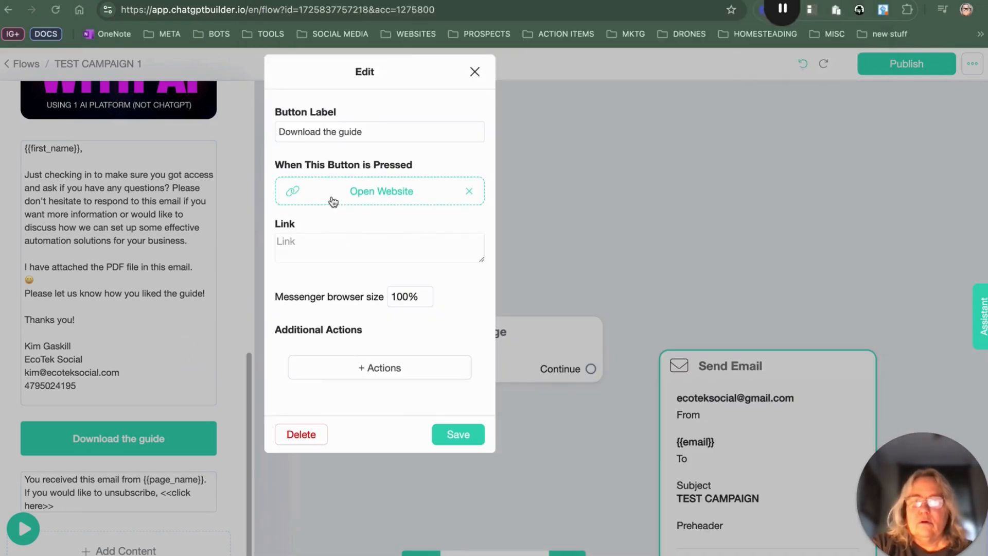
# Step: Paste the PDF link into the button's link field and save the button
pyautogui.click(317, 242)
pyautogui.rightClick(318, 241)
pyautogui.click(371, 354)
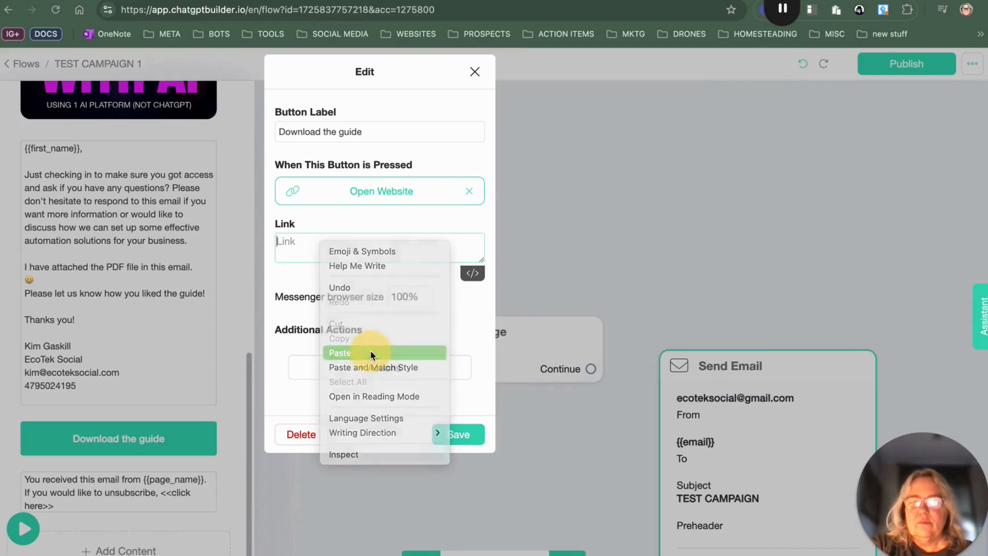
pyautogui.click(457, 435)
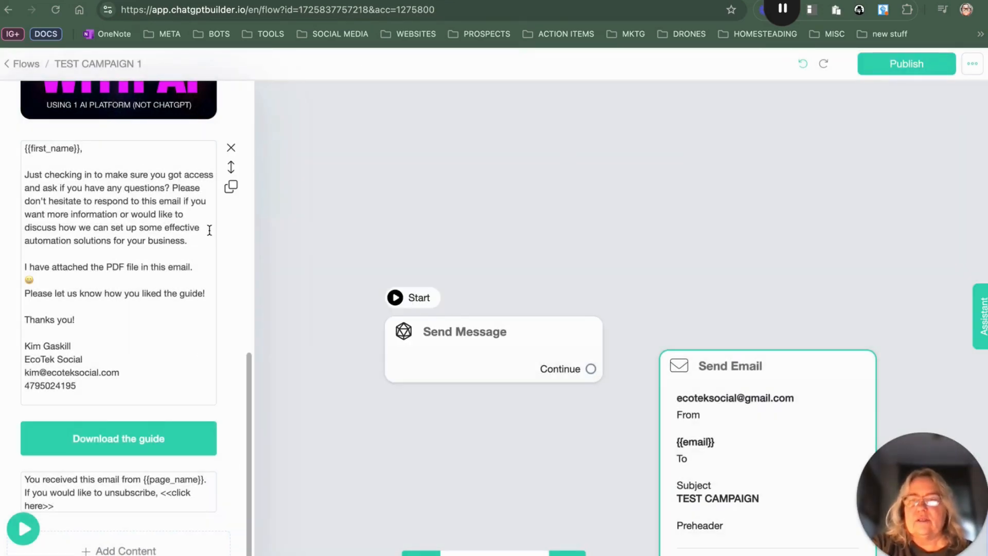
# Step: Rename the email step to TEsT CAMPAIGN 1
pyautogui.scroll(10, 209, 230)
pyautogui.click(119, 100)
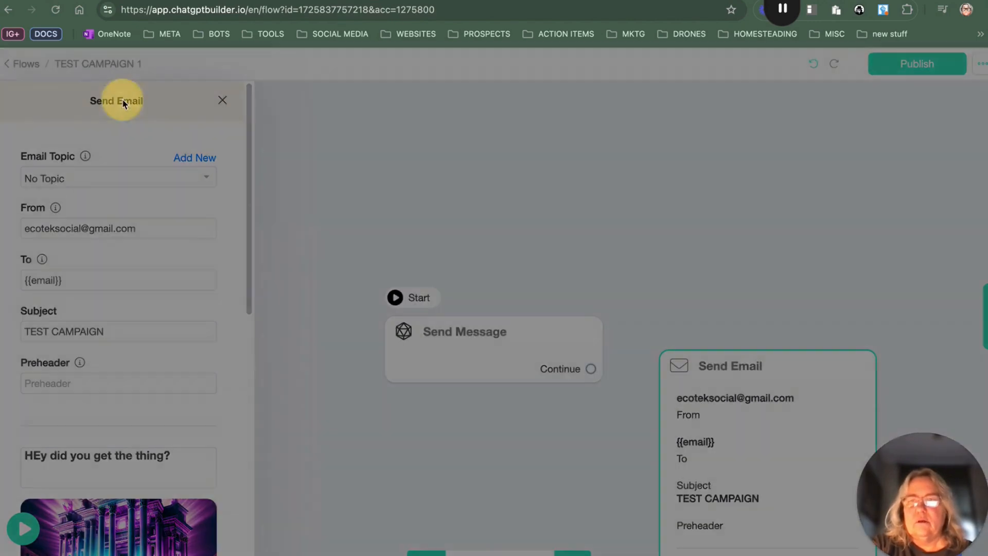
pyautogui.moveTo(412, 134); pyautogui.dragTo(337, 132)
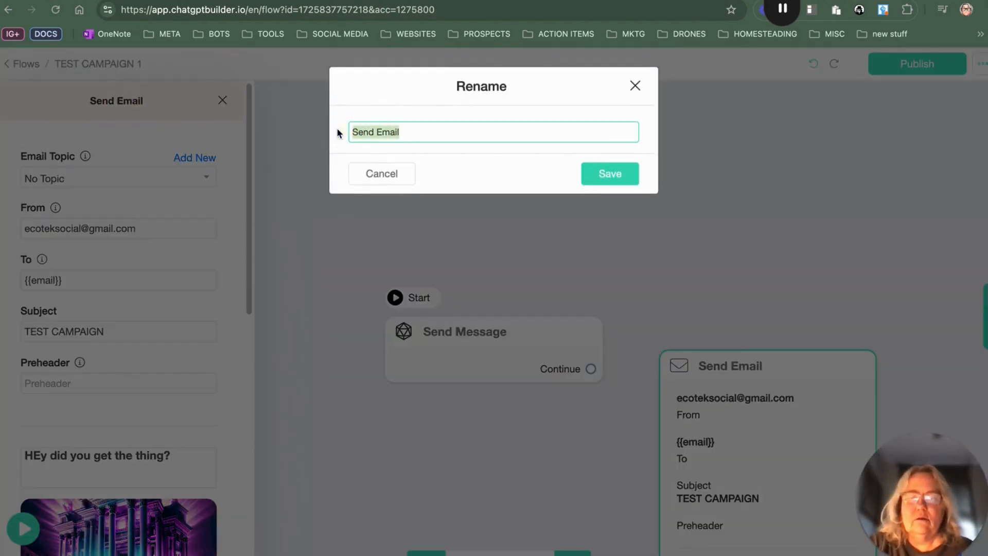
pyautogui.write('TEsT CAMPAIGN 1')
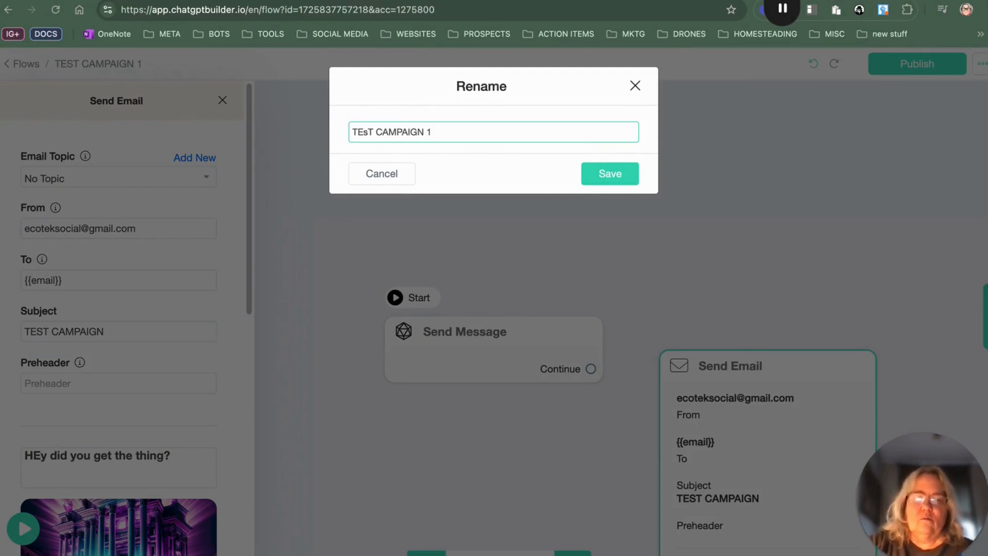
pyautogui.press('Return')
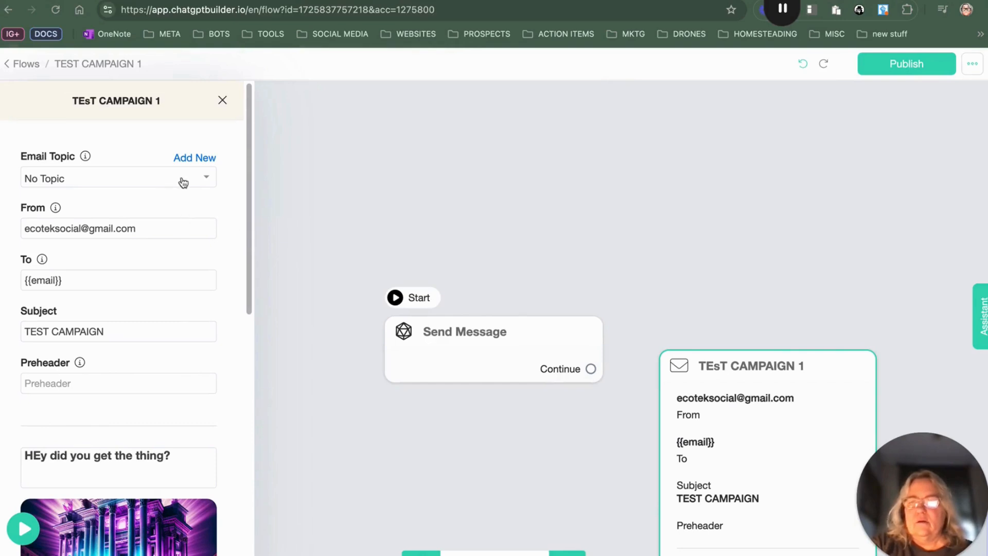
# Step: Assign the AI GUIDE Lead Magnet email topic to the email and publish the flow
pyautogui.click(200, 183)
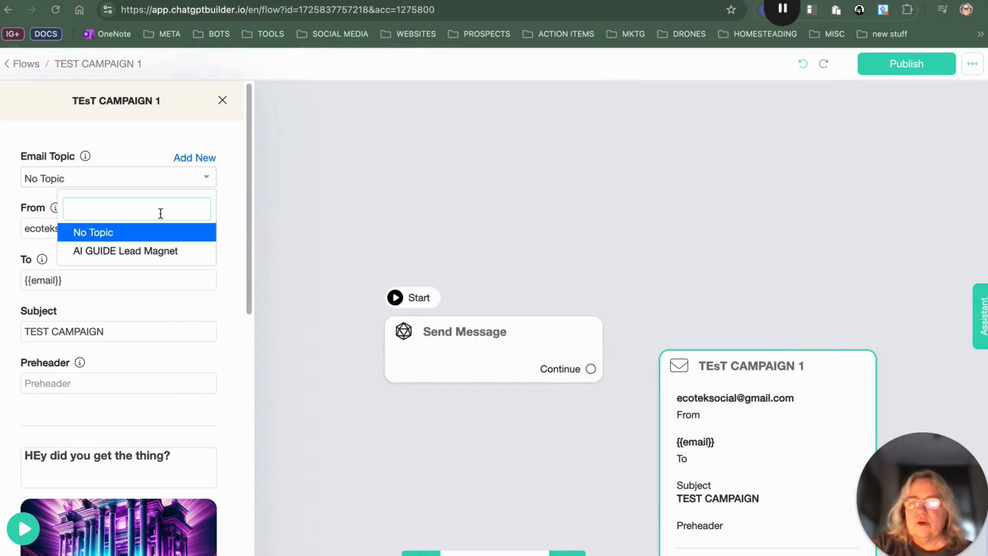
pyautogui.click(152, 251)
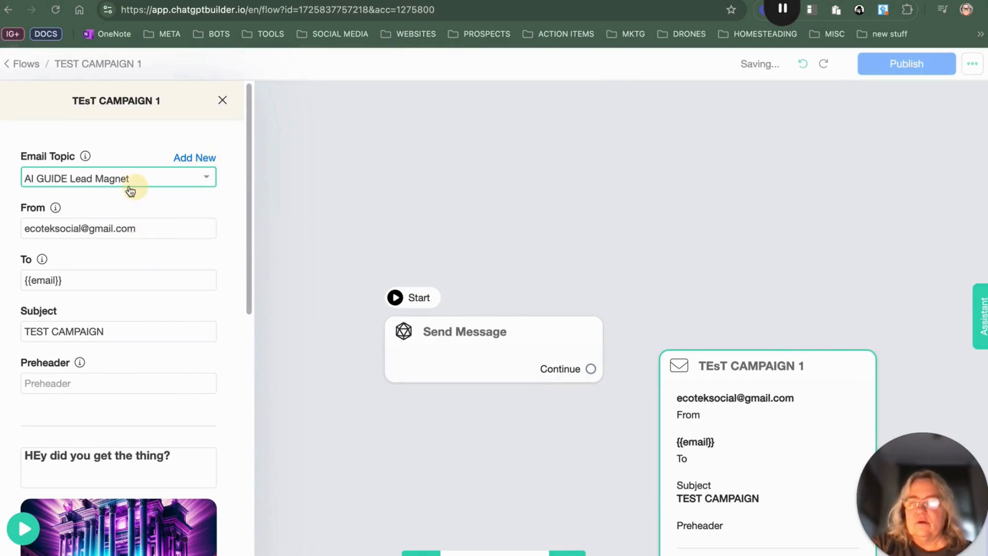
pyautogui.click(324, 186)
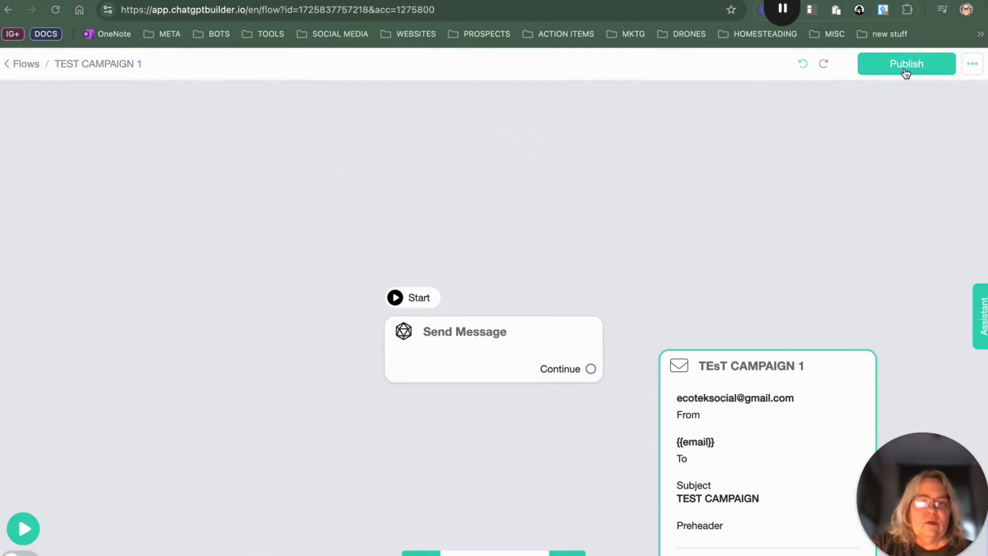
pyautogui.click(905, 66)
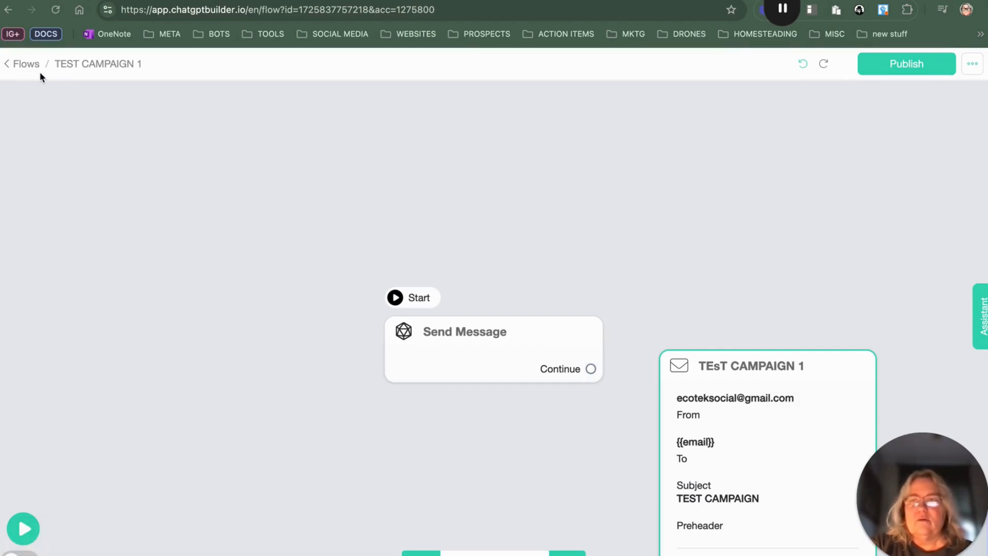
# Step: Return to the flows list and create a new flow named Test Campaign 2
pyautogui.click(26, 64)
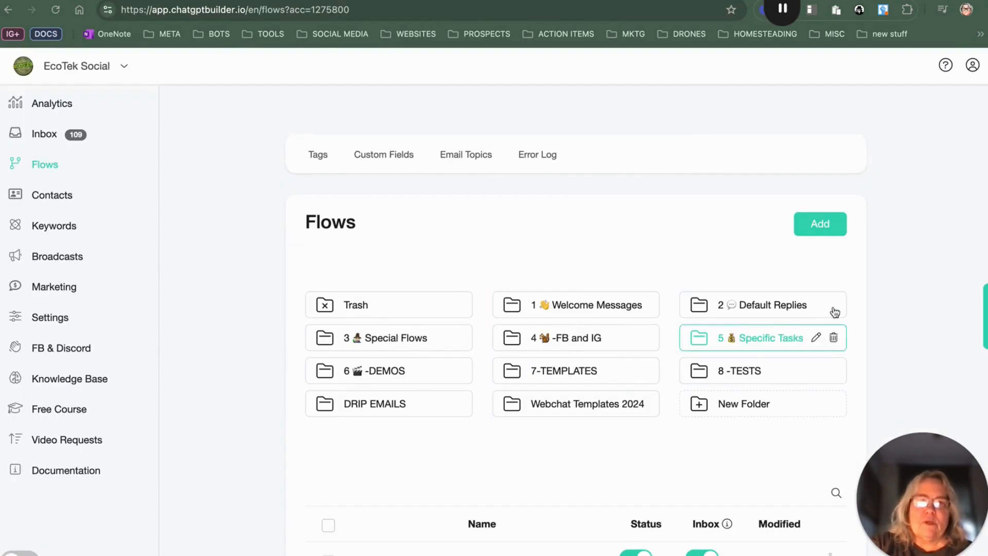
pyautogui.click(812, 226)
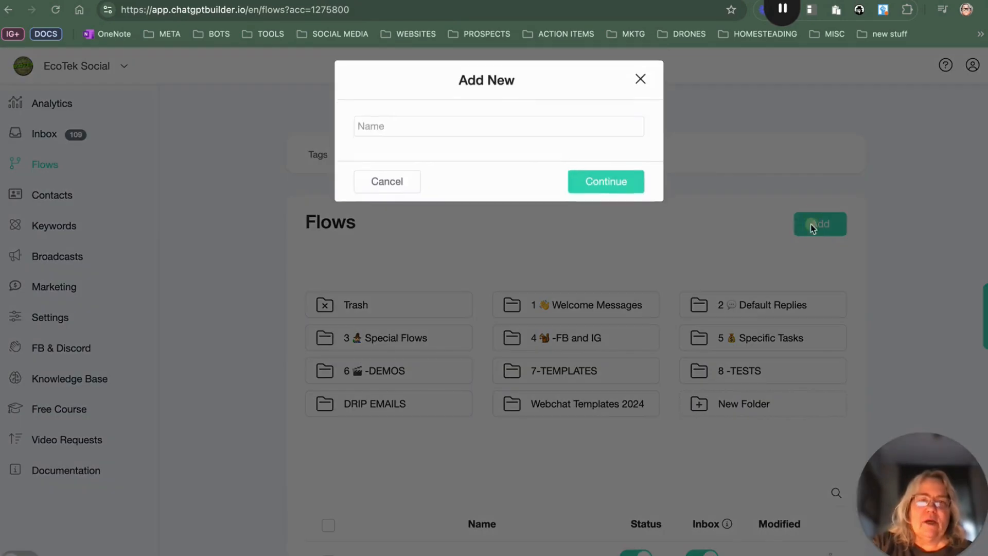
pyautogui.click(439, 131)
pyautogui.write('Test Campaign 2')
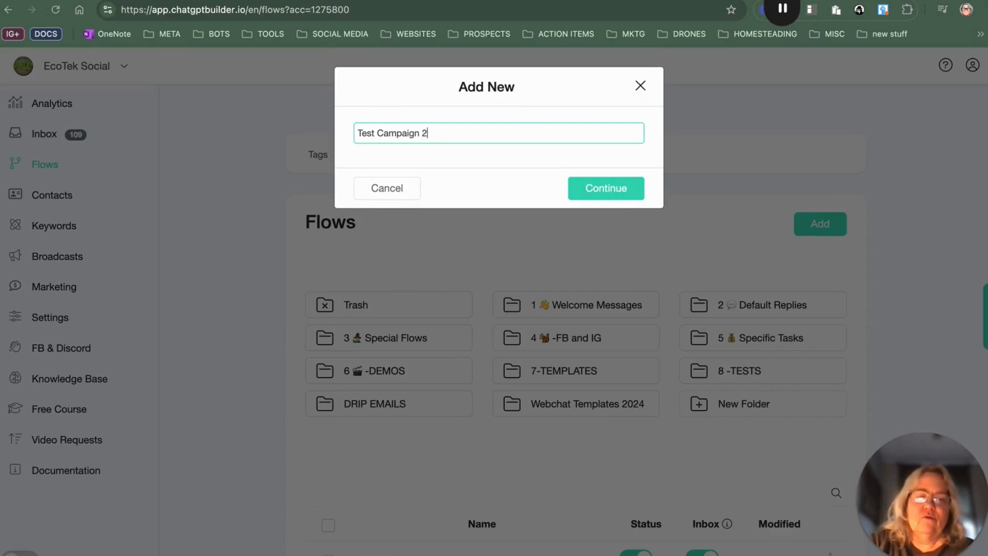
pyautogui.click(607, 187)
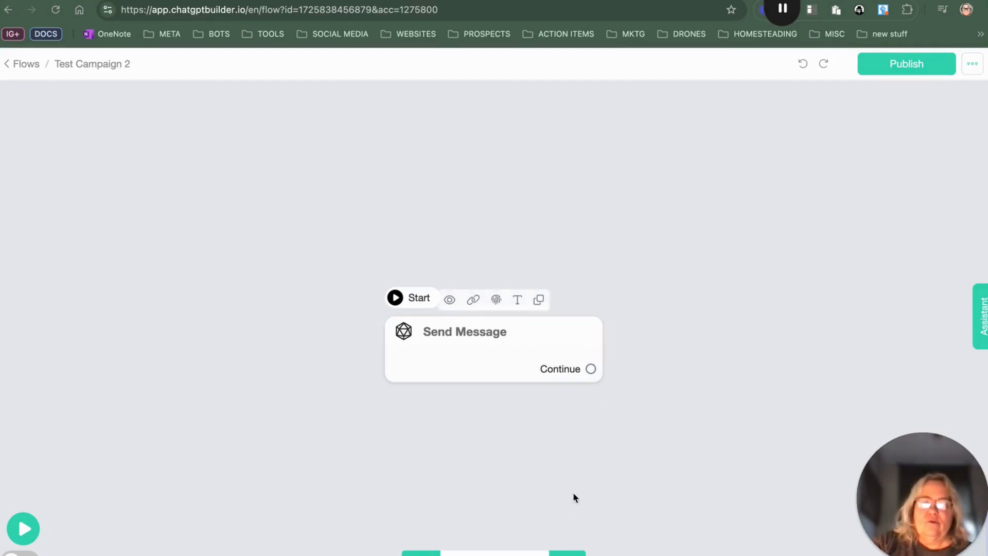
# Step: Add a Send Email step after the default message and set it as the flow's starting step
pyautogui.click(590, 368)
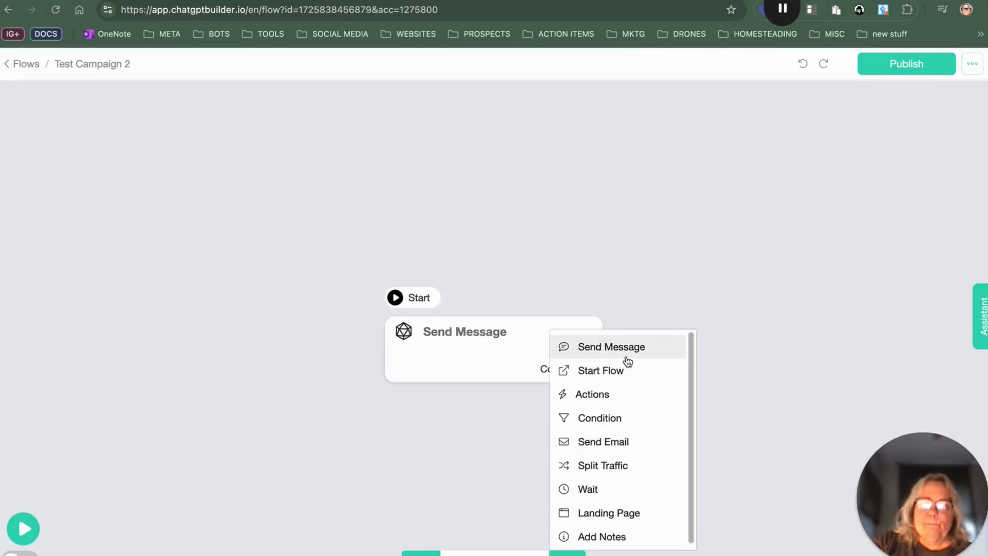
pyautogui.click(626, 440)
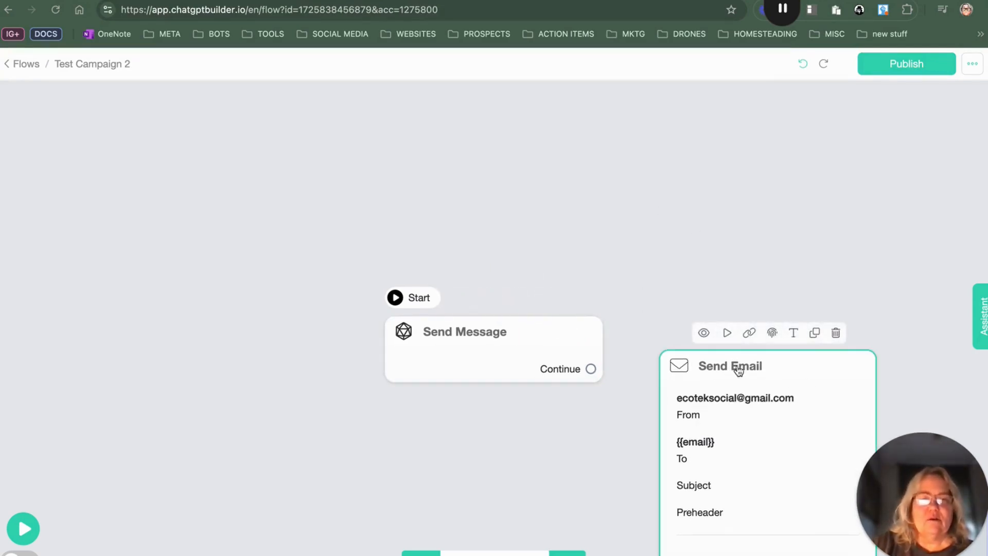
pyautogui.click(728, 333)
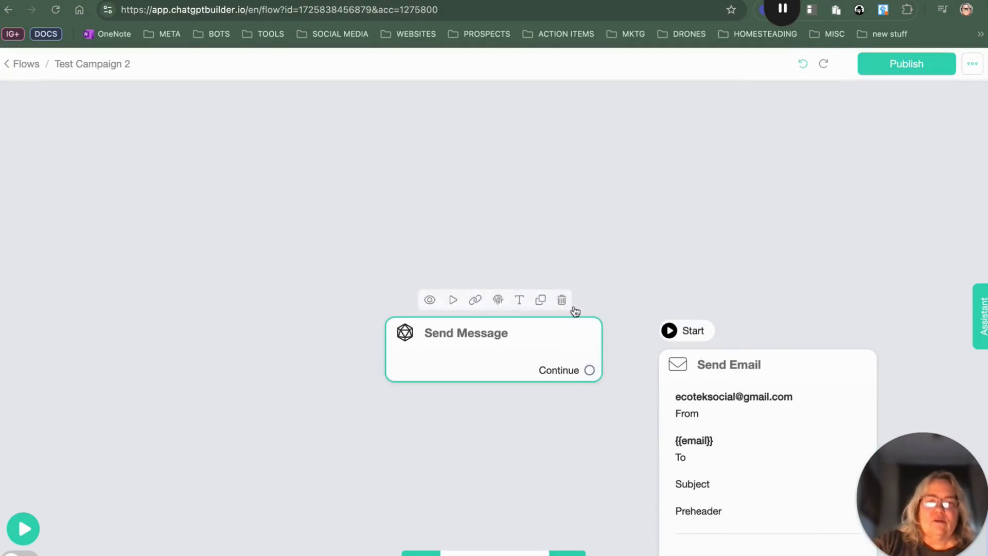
# Step: Delete the default Send Message step from the flow
pyautogui.click(562, 299)
pyautogui.moveTo(800, 394); pyautogui.dragTo(591, 123)
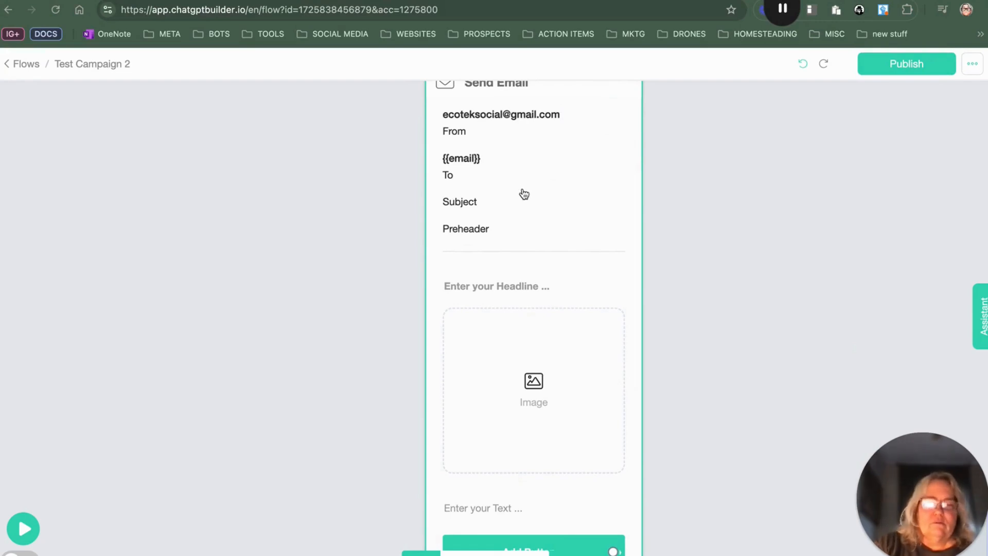
# Step: Open the Send Email step and set its subject to TEST CAMPAIGN 2
pyautogui.click(470, 215)
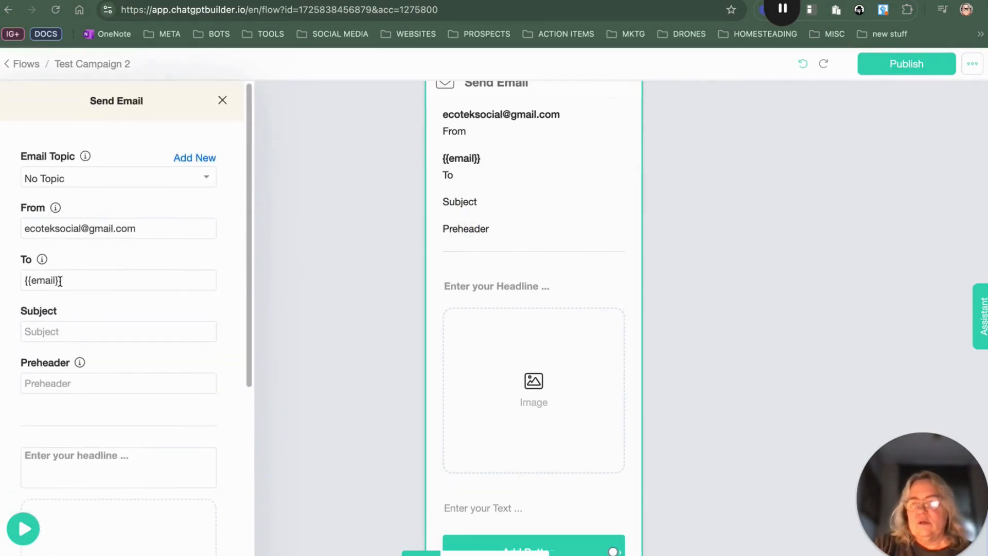
pyautogui.click(58, 337)
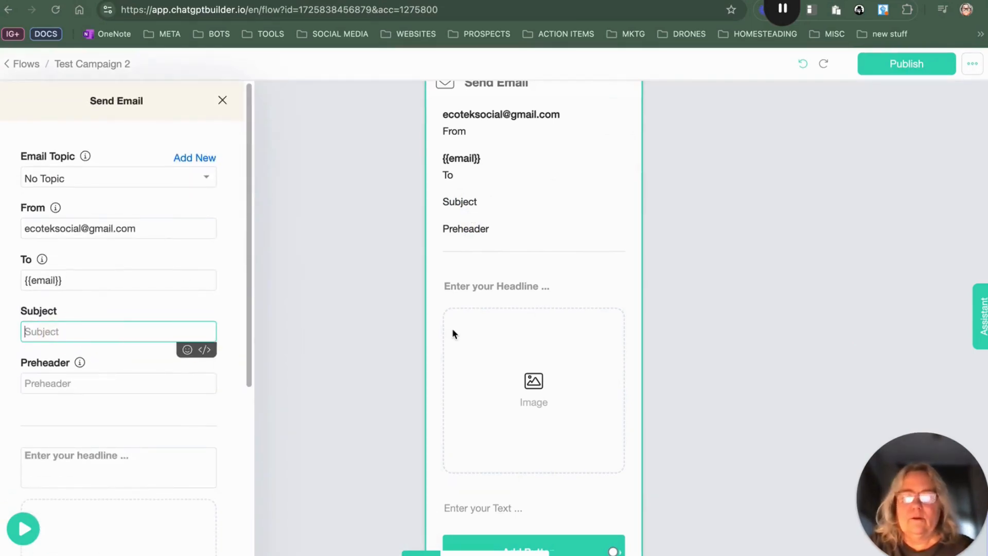
pyautogui.write('TEST CA')
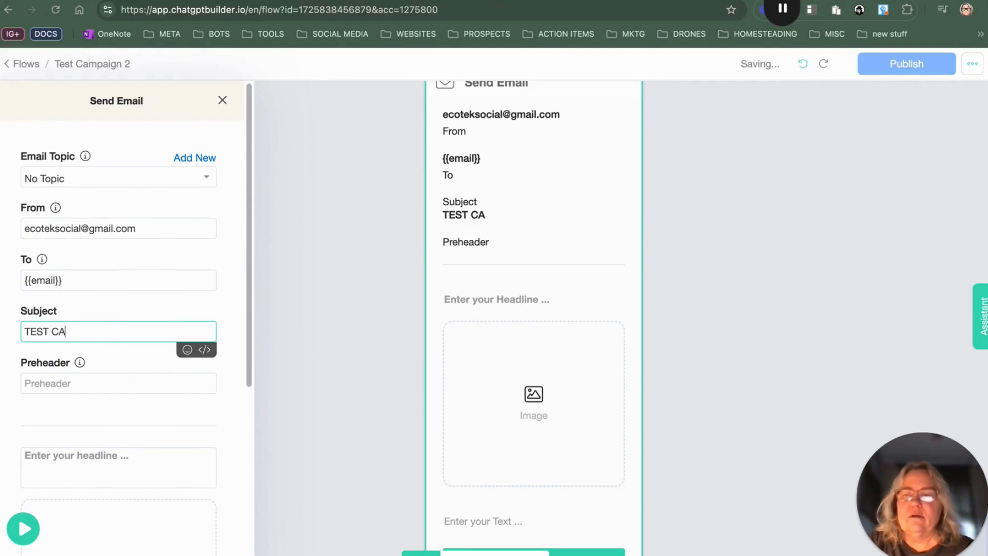
pyautogui.write('MPAIGN 2')
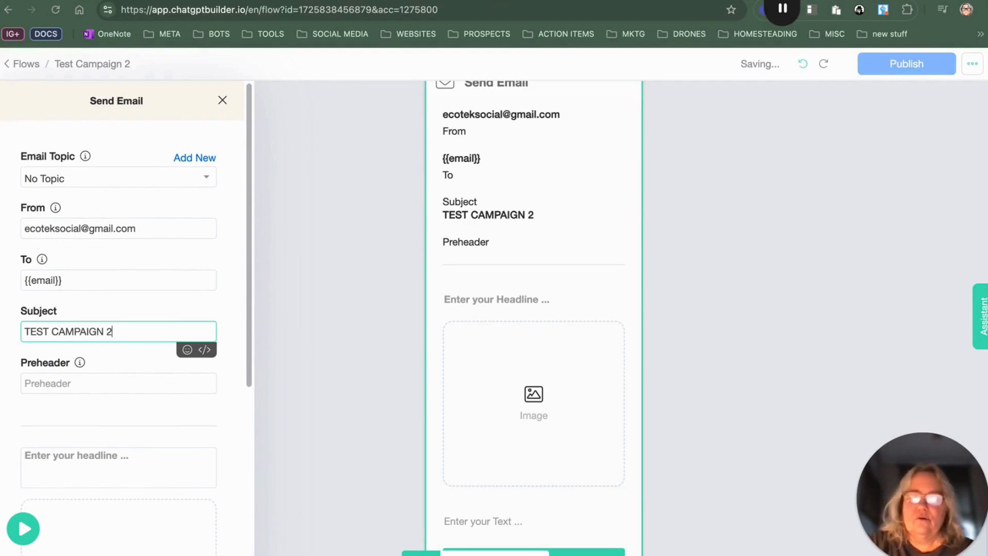
# Step: Enter the email headline have any questions
pyautogui.click(161, 454)
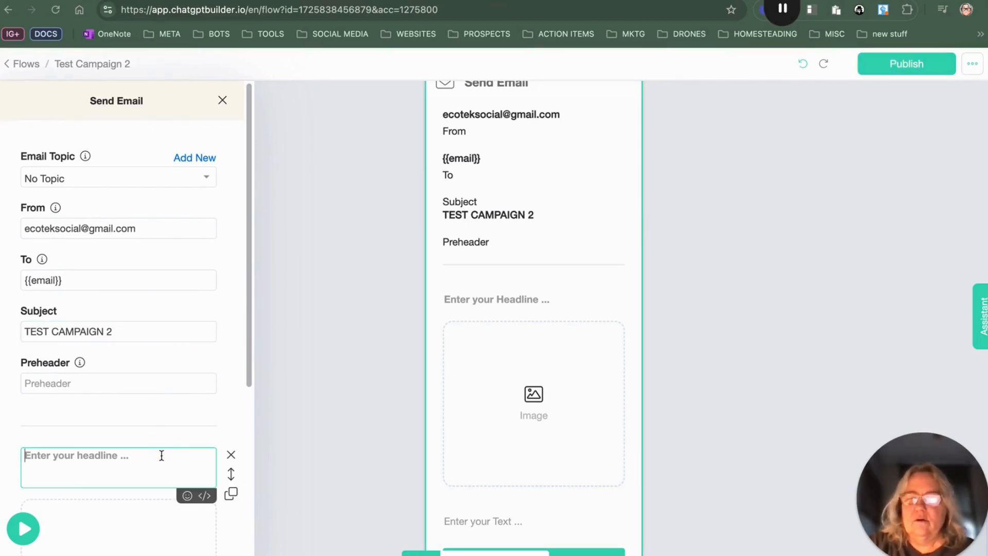
pyautogui.write('have ')
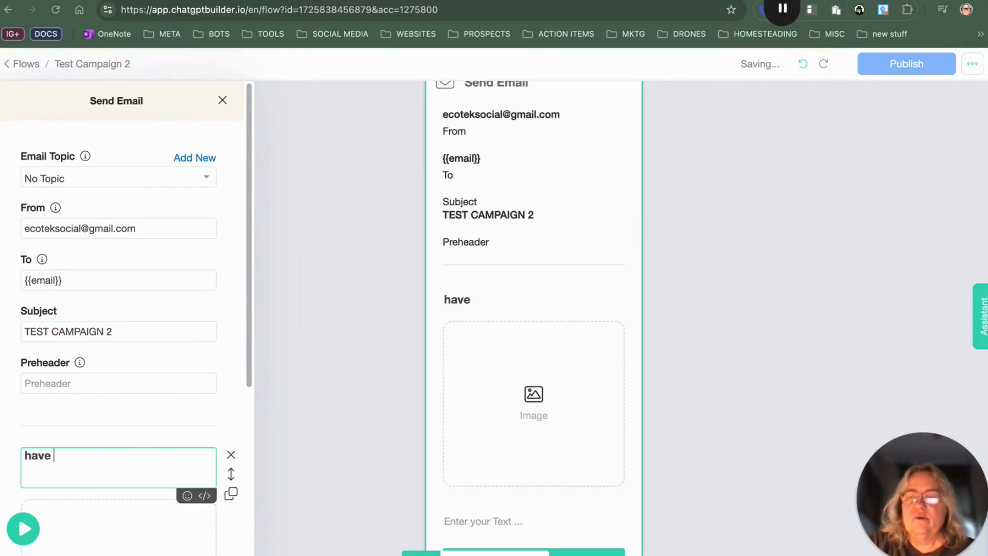
pyautogui.write('any questions')
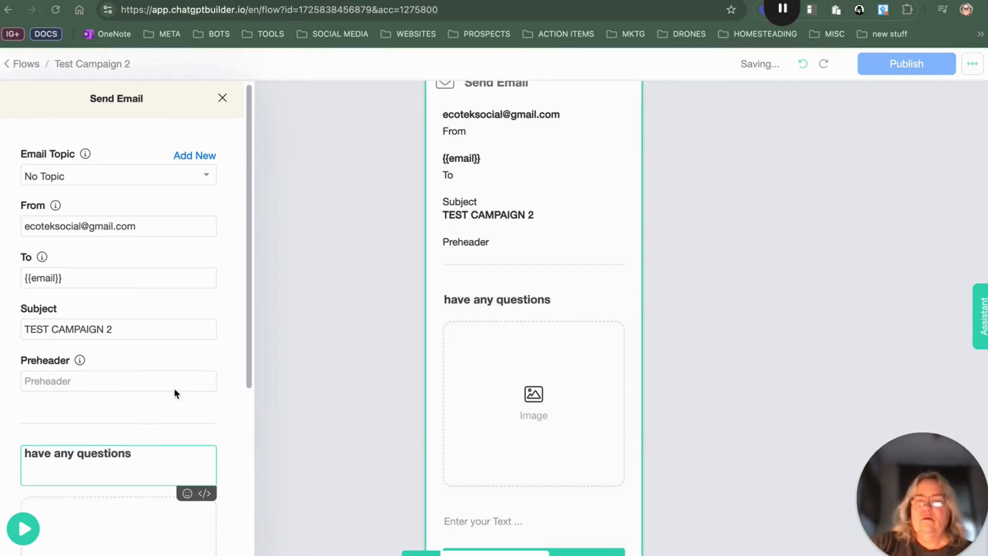
pyautogui.scroll(-5, 174, 393)
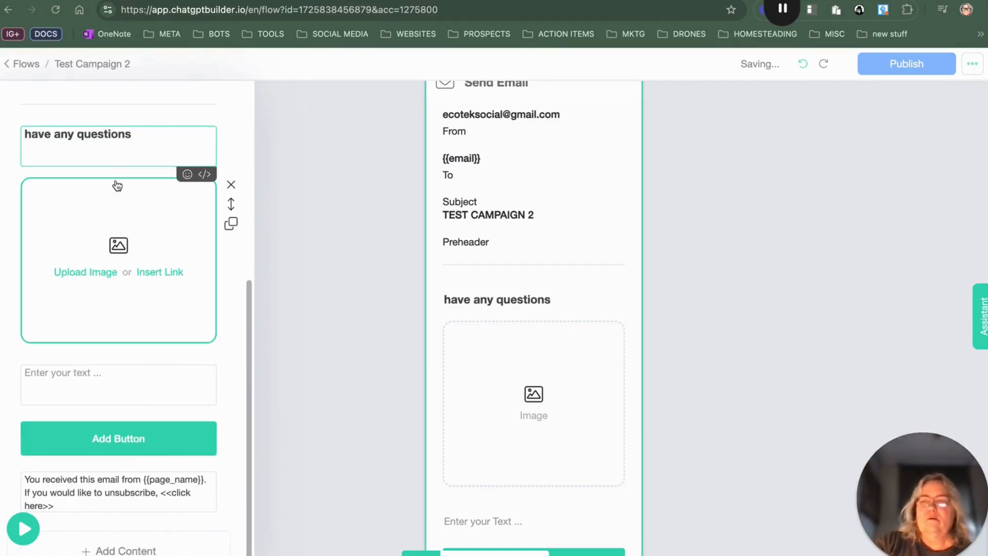
pyautogui.click(98, 275)
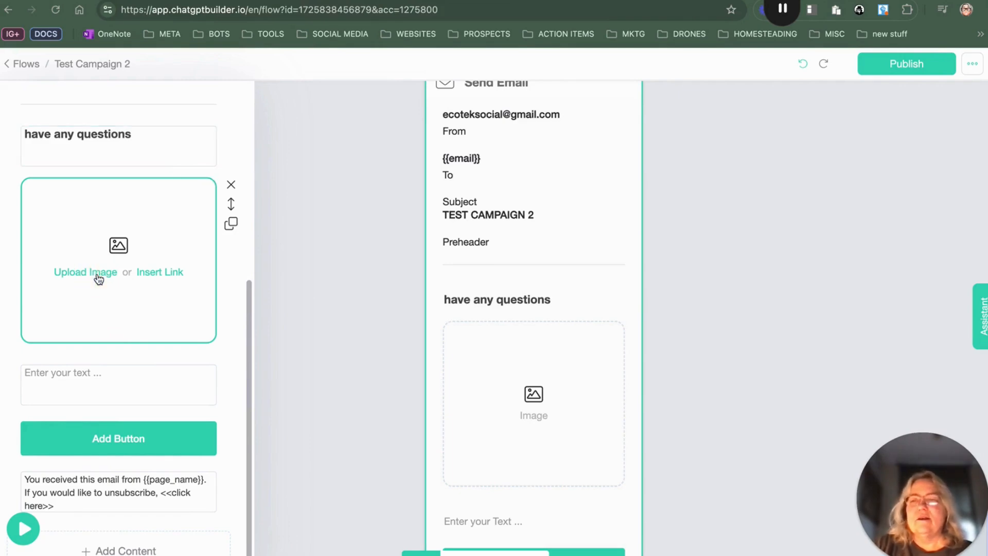
pyautogui.click(150, 189)
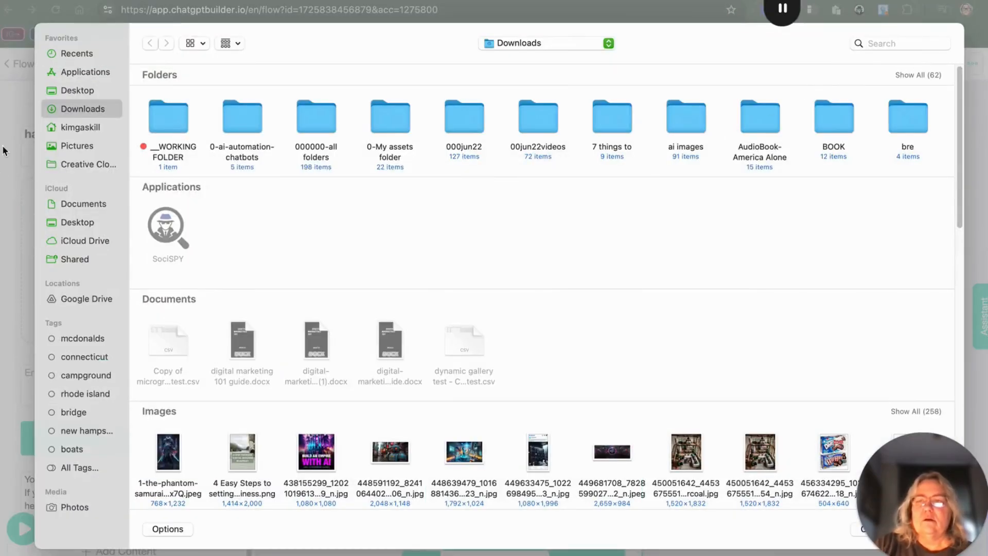
pyautogui.click(10, 184)
pyautogui.click(877, 528)
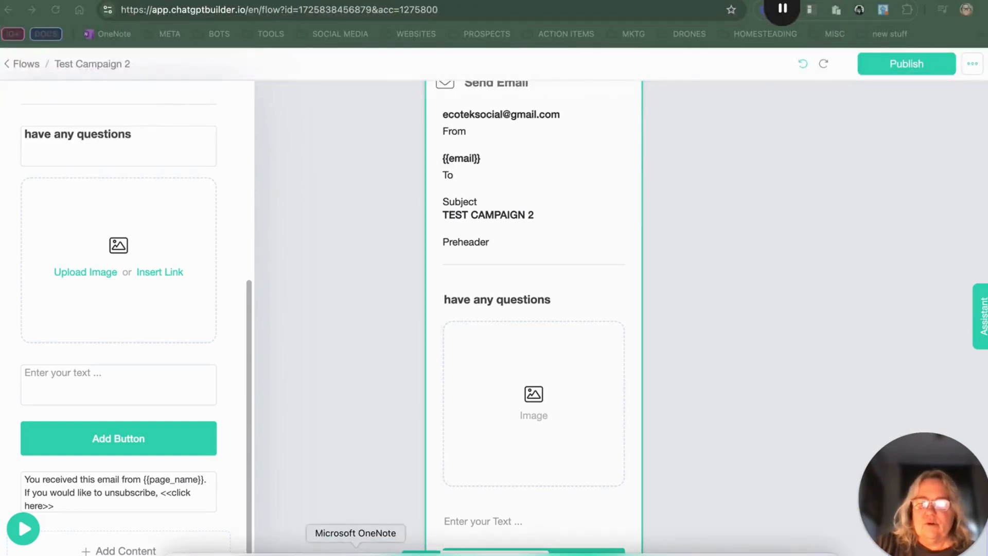
# Step: Copy the second follow-up message from the TEST CAMPAIGN COPY note
pyautogui.click(333, 549)
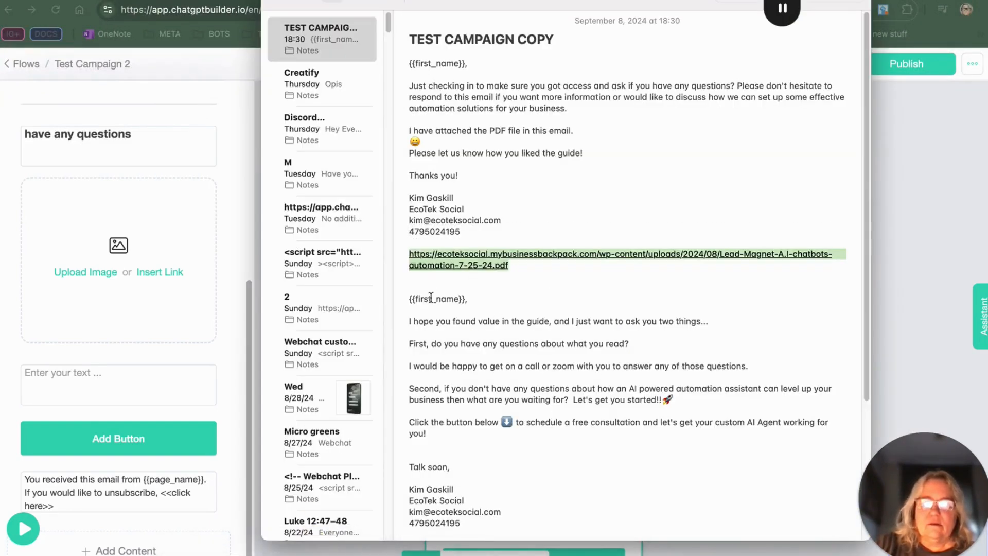
pyautogui.moveTo(406, 300); pyautogui.dragTo(740, 521)
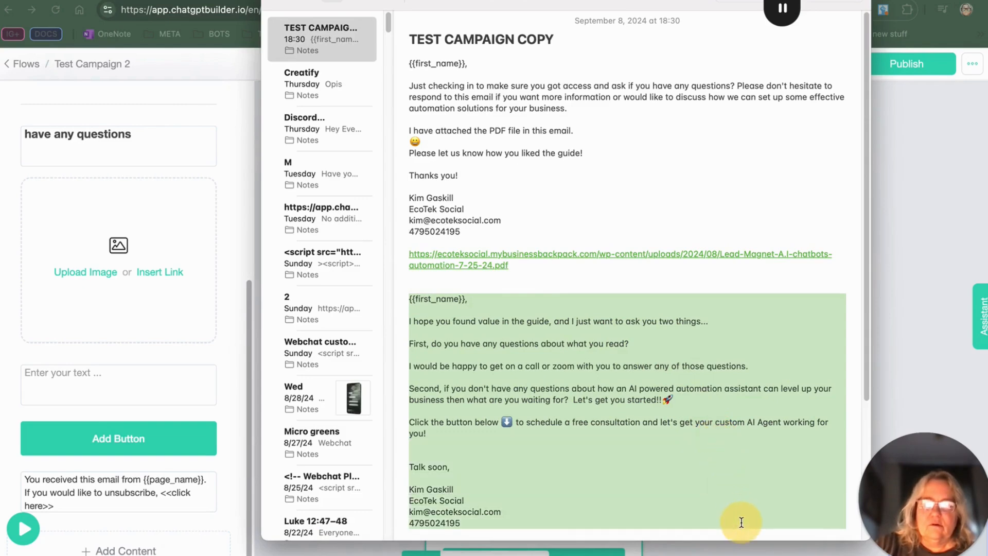
pyautogui.rightClick(518, 325)
pyautogui.click(545, 229)
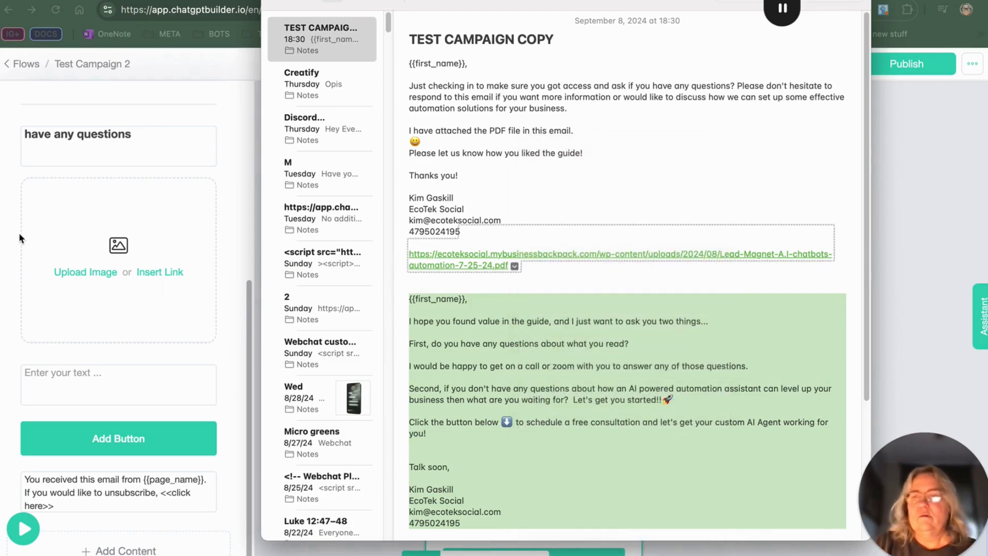
# Step: Paste the copied follow-up message into the email's text block
pyautogui.click(29, 371)
pyautogui.click(29, 371)
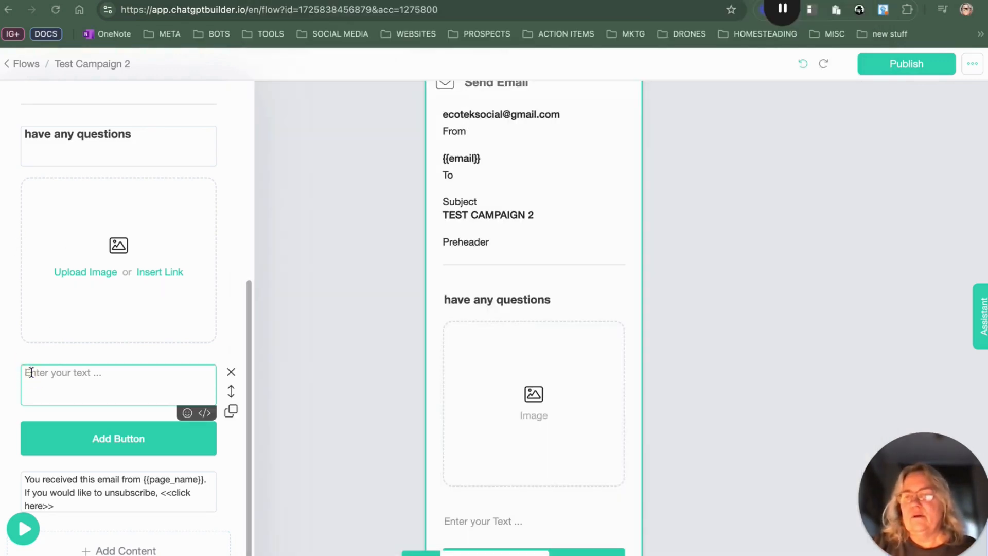
pyautogui.rightClick(30, 371)
pyautogui.press('Escape')
pyautogui.rightClick(54, 385)
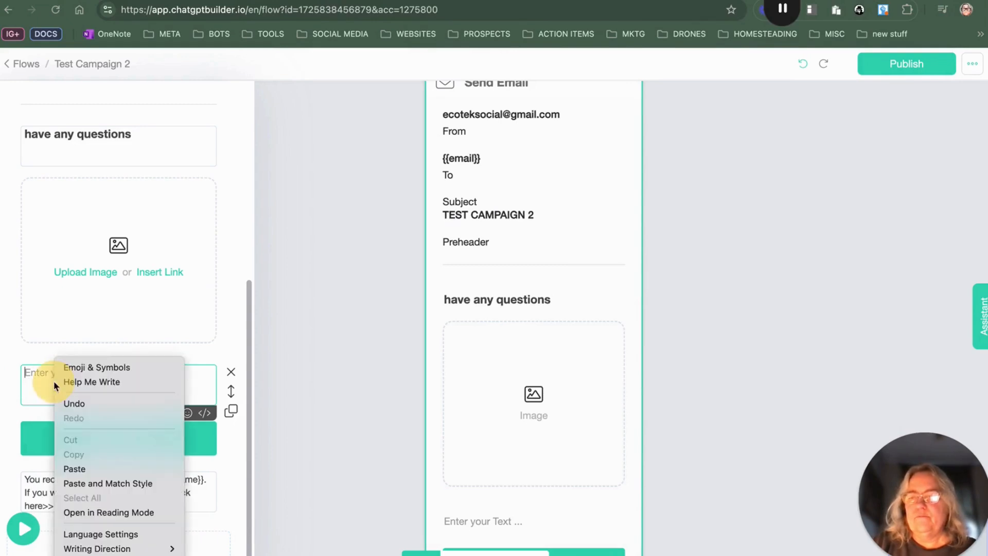
pyautogui.click(115, 468)
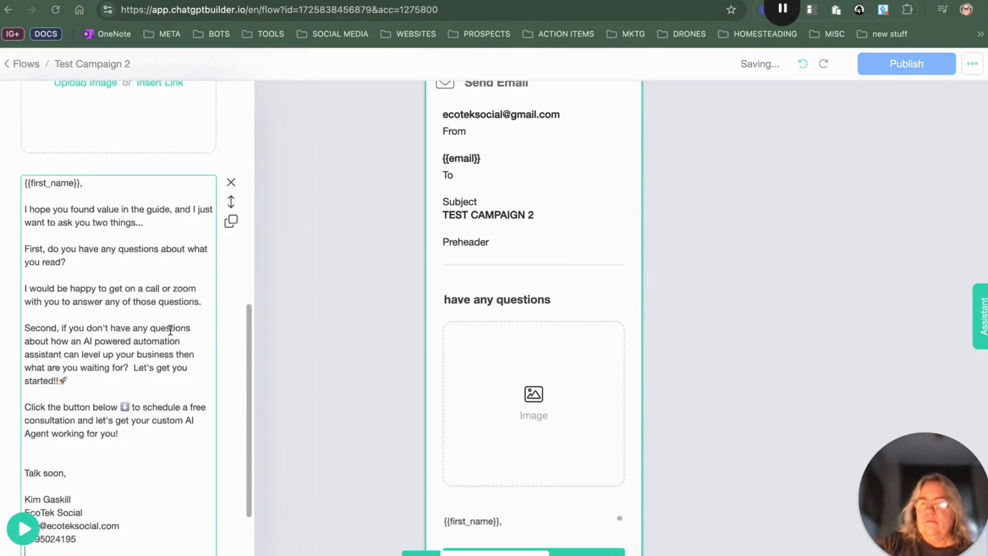
# Step: Make the email's button start another flow, choosing the book button flow
pyautogui.scroll(-3, 170, 330)
pyautogui.click(119, 440)
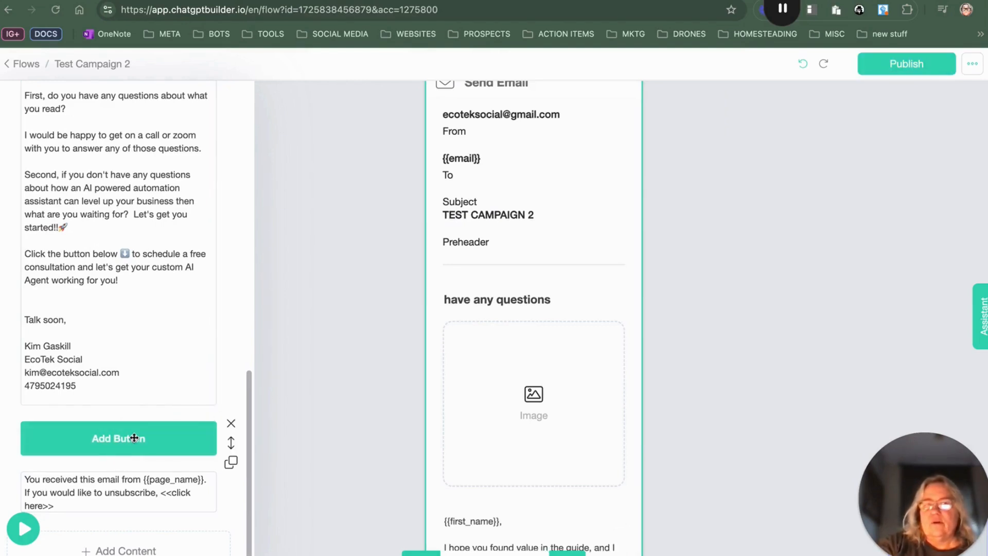
pyautogui.click(169, 438)
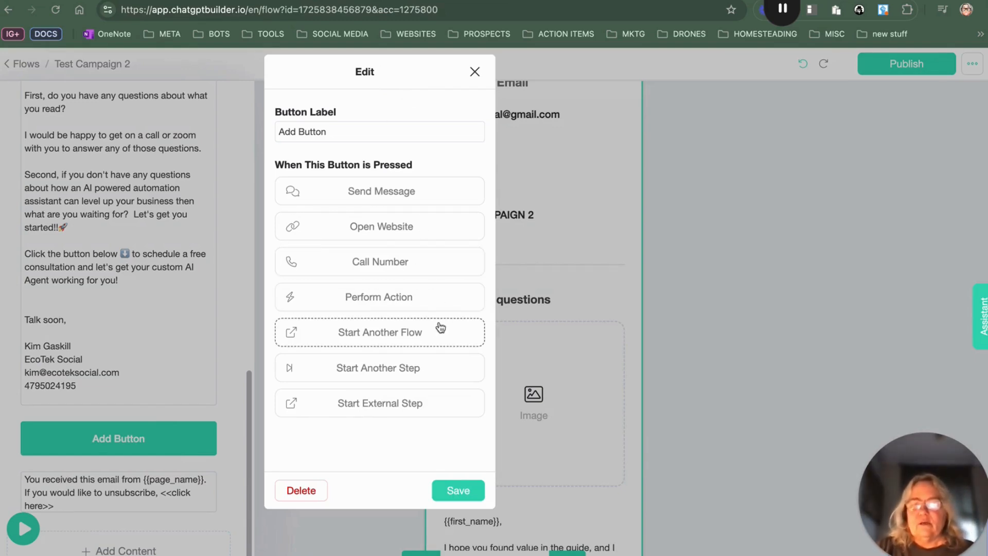
pyautogui.click(411, 330)
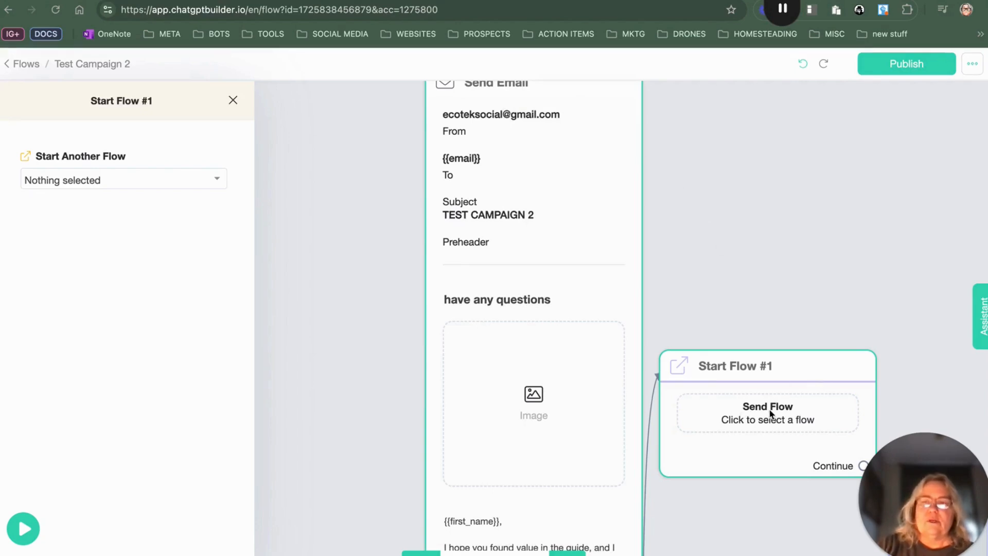
pyautogui.click(135, 180)
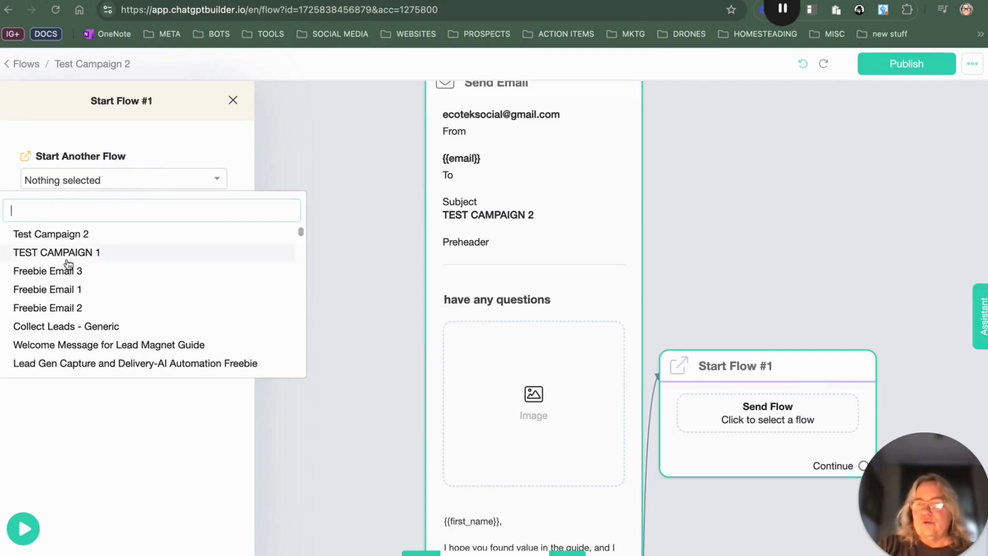
pyautogui.scroll(-3, 77, 298)
pyautogui.click(111, 249)
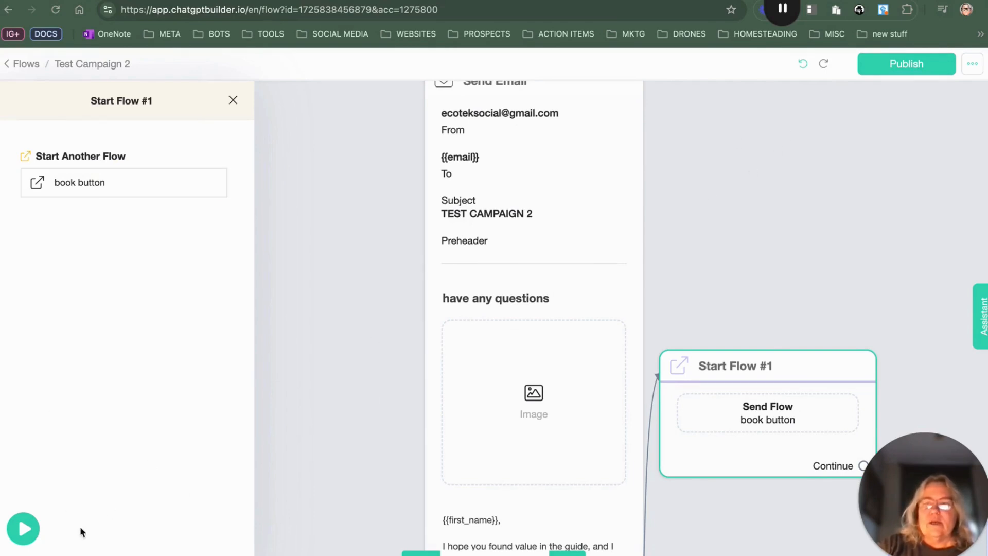
# Step: Delete the empty image block from the email and publish the Test Campaign 2 flow
pyautogui.click(916, 74)
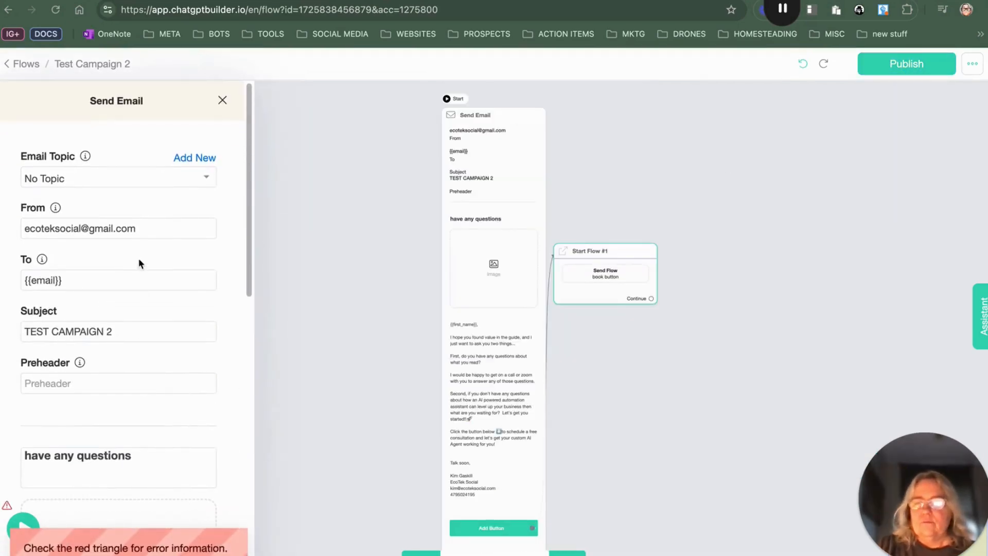
pyautogui.scroll(-4, 130, 423)
pyautogui.scroll(-3, 126, 399)
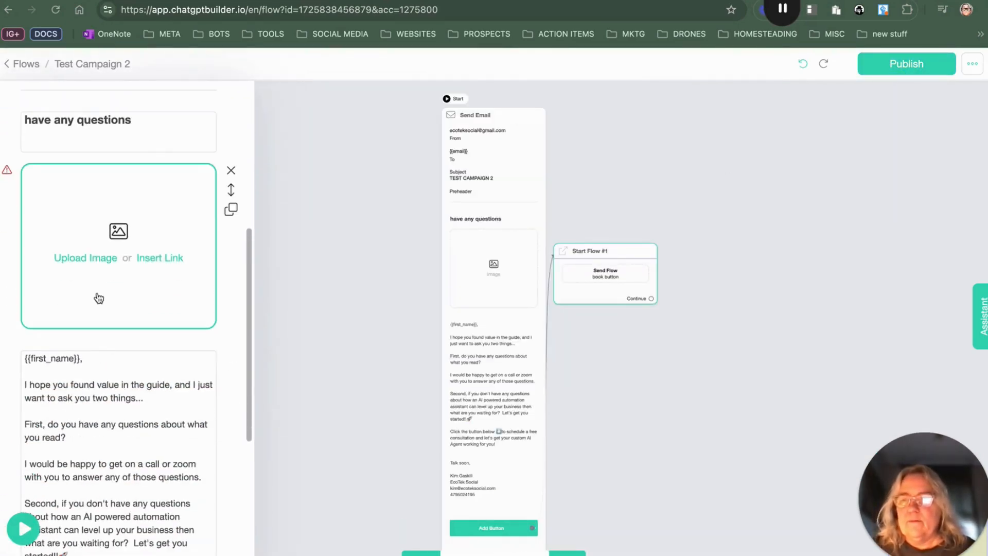
pyautogui.click(231, 170)
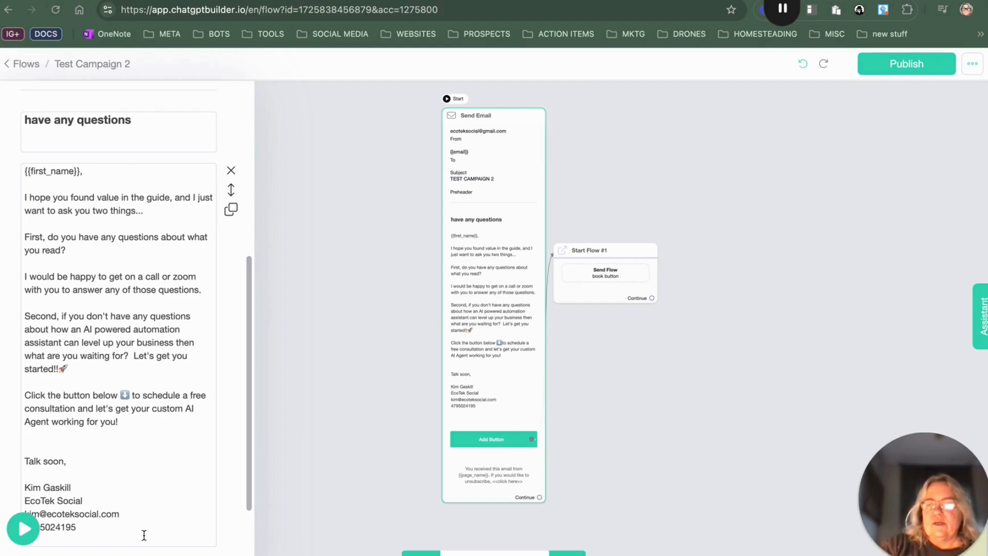
pyautogui.click(894, 71)
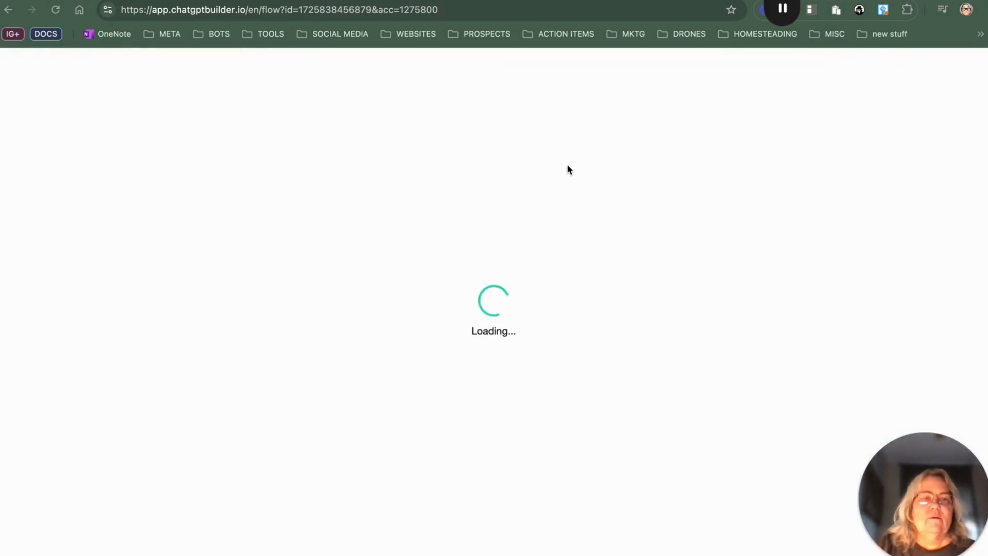
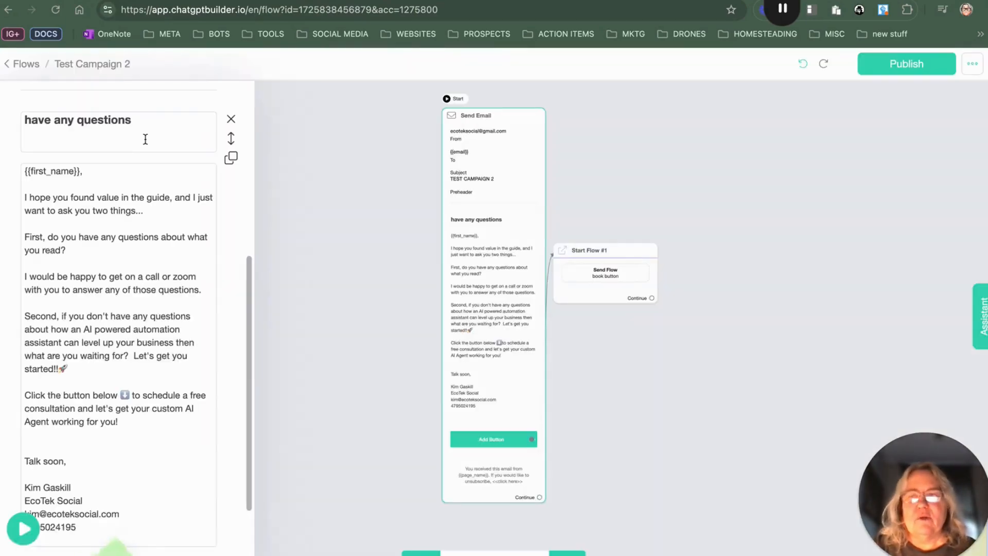
# Step: Rename the email step to "Test Campaign 2" and publish the flow
pyautogui.scroll(7, 136, 130)
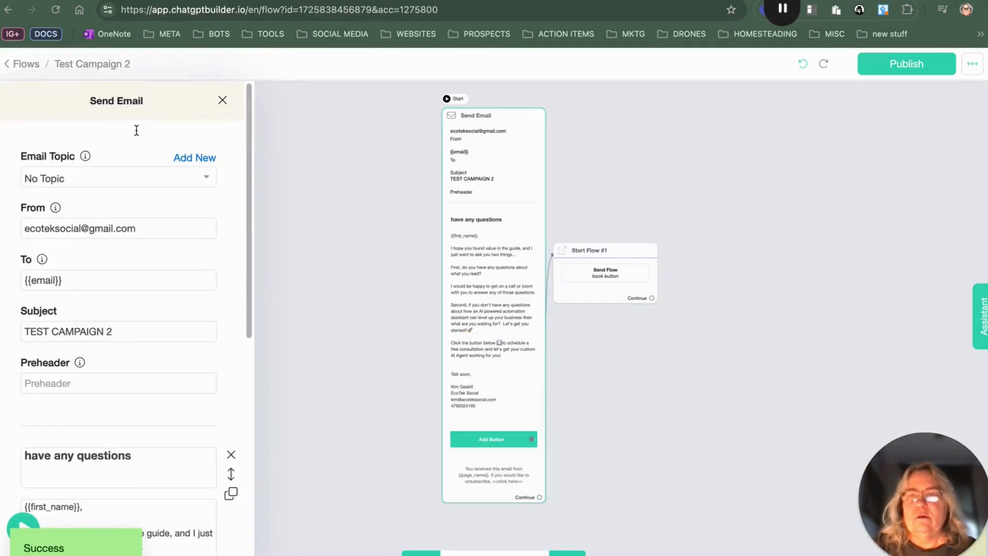
pyautogui.click(140, 105)
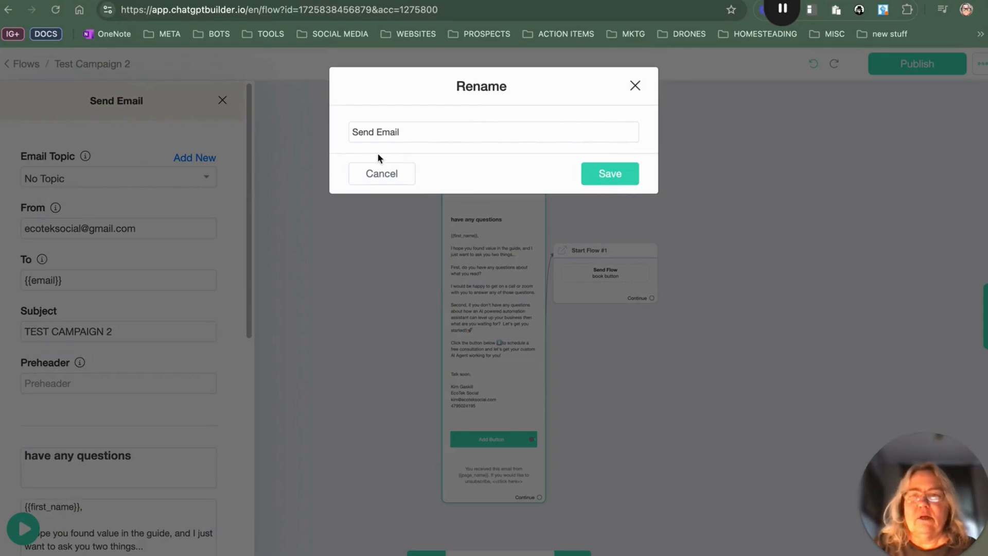
pyautogui.moveTo(408, 133); pyautogui.dragTo(322, 132)
pyautogui.write('Te')
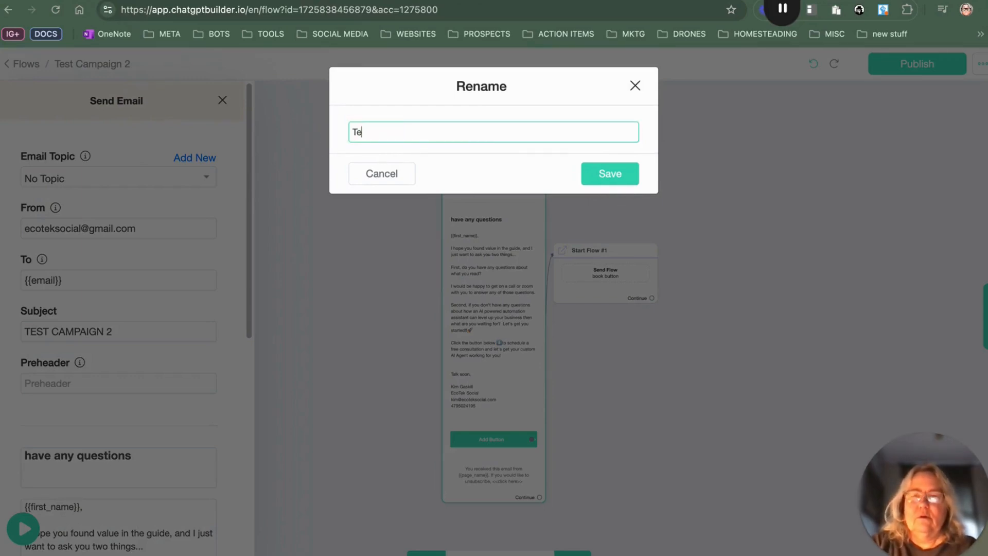
pyautogui.write('st Campaig')
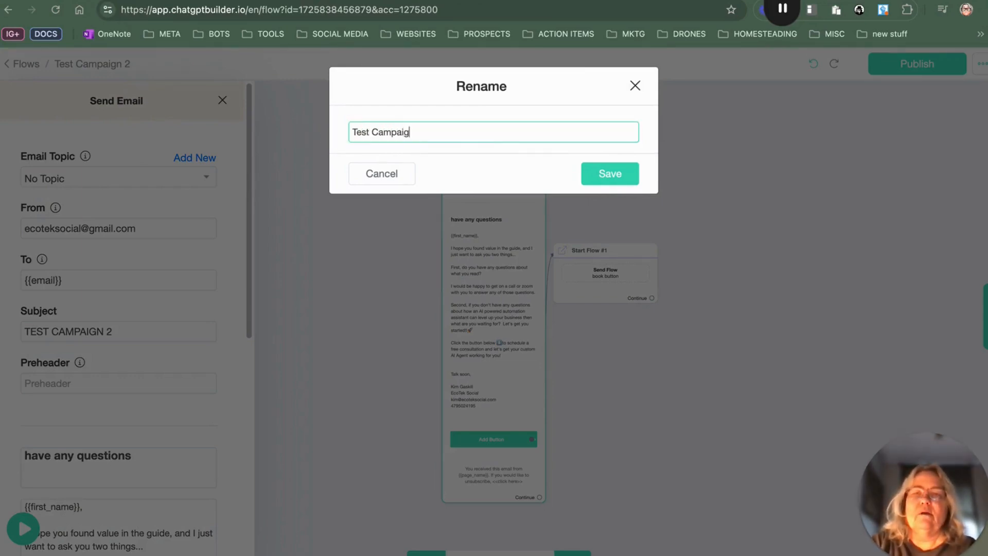
pyautogui.write('n')
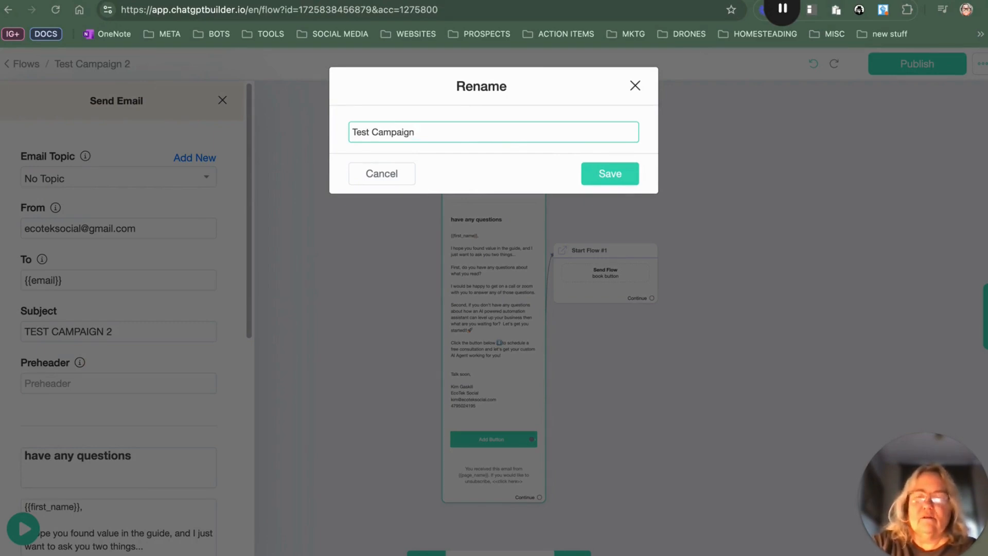
pyautogui.write(' 2')
pyautogui.press('Return')
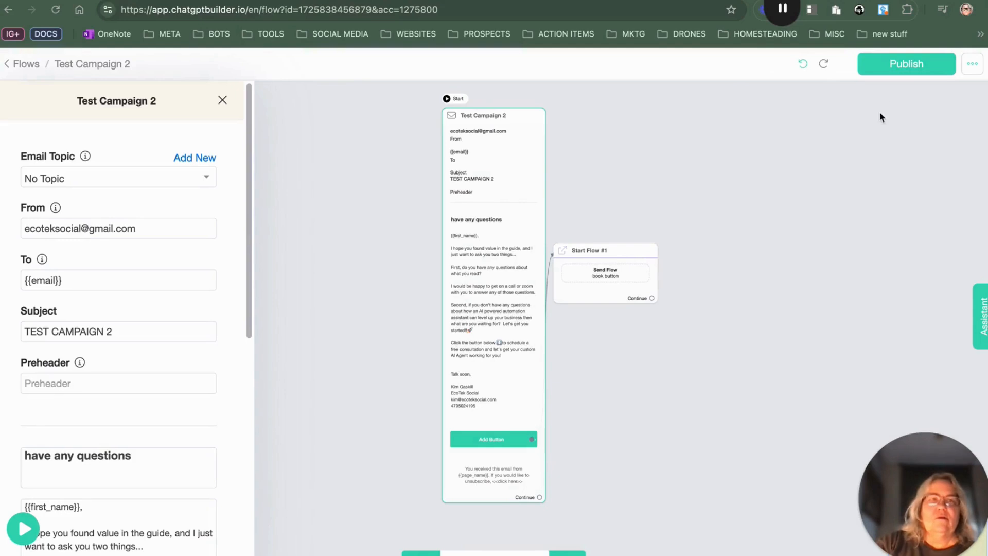
pyautogui.click(902, 66)
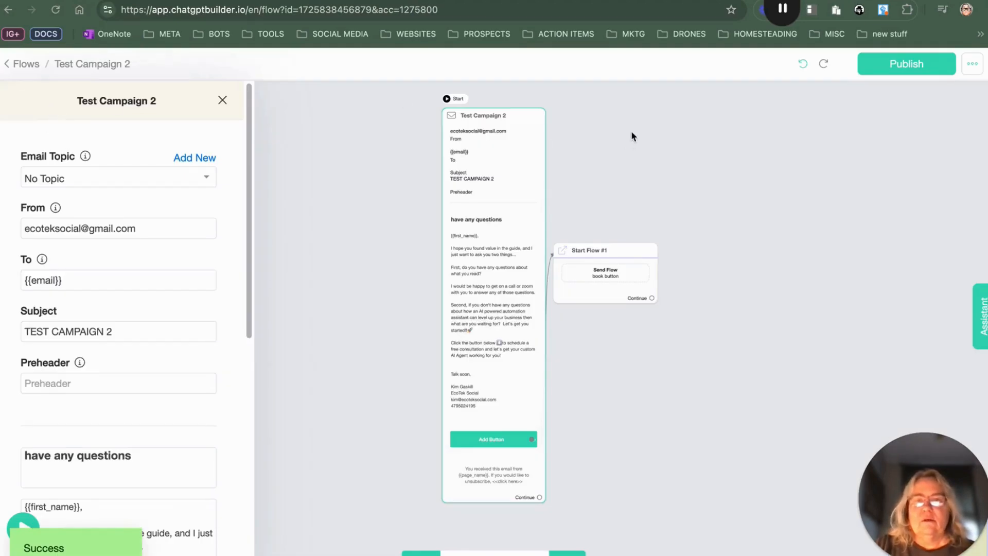
# Step: Rename the start-flow step to "Book appointment button" and publish the flow
pyautogui.click(632, 136)
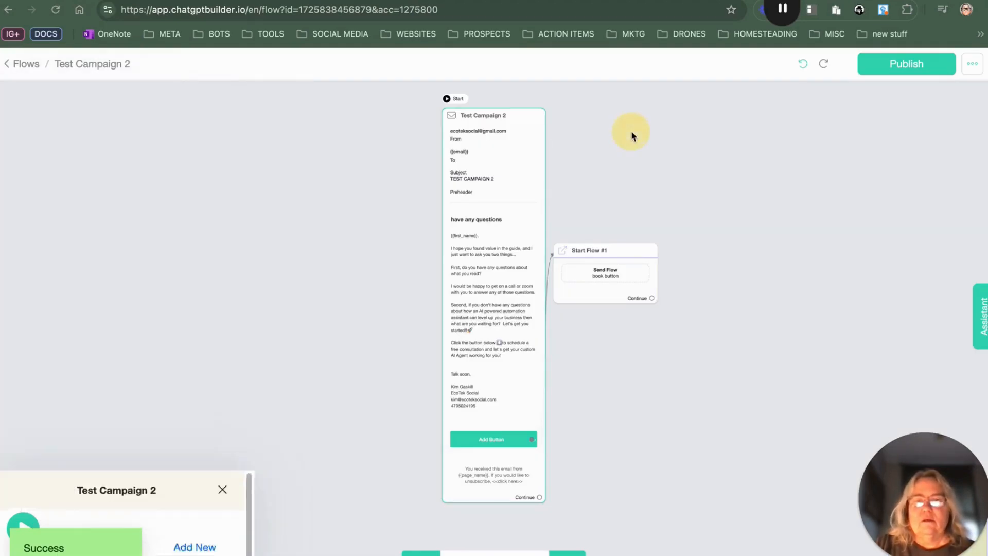
pyautogui.click(615, 250)
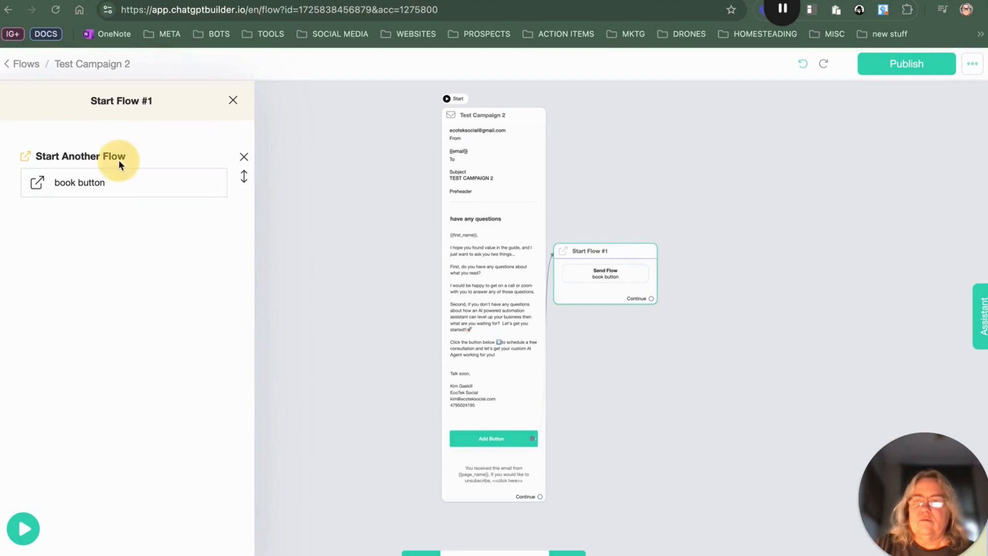
pyautogui.click(135, 101)
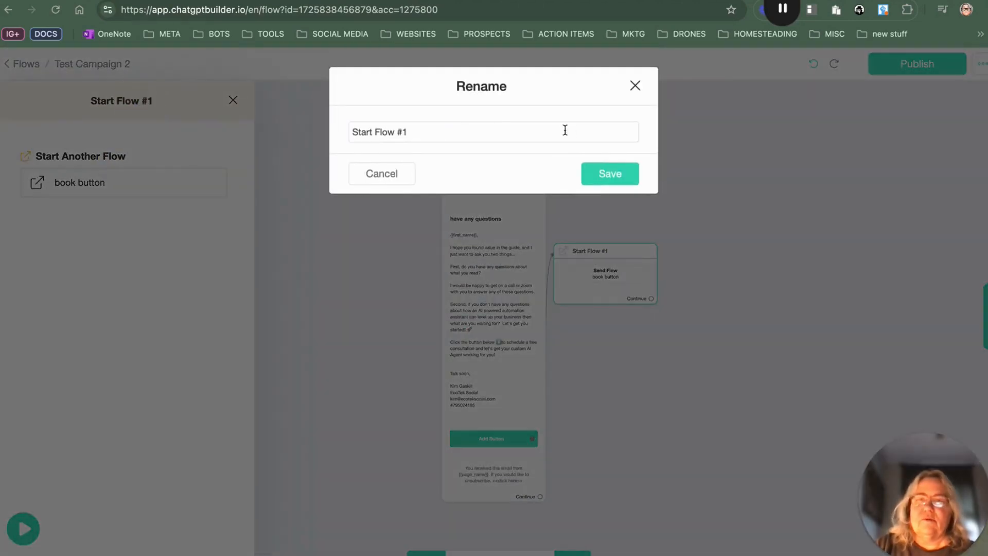
pyautogui.moveTo(420, 130); pyautogui.dragTo(320, 135)
pyautogui.write('Book appointment button')
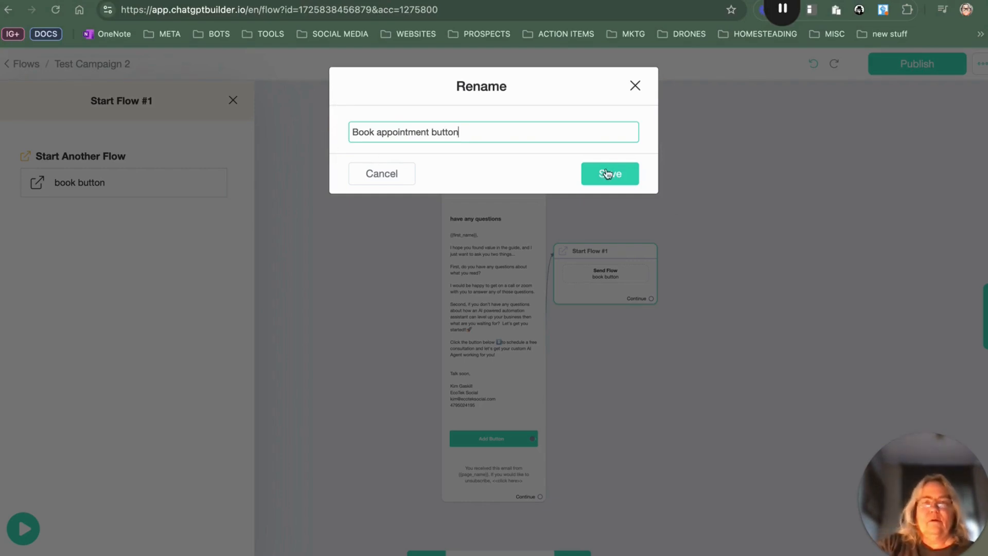
pyautogui.click(607, 174)
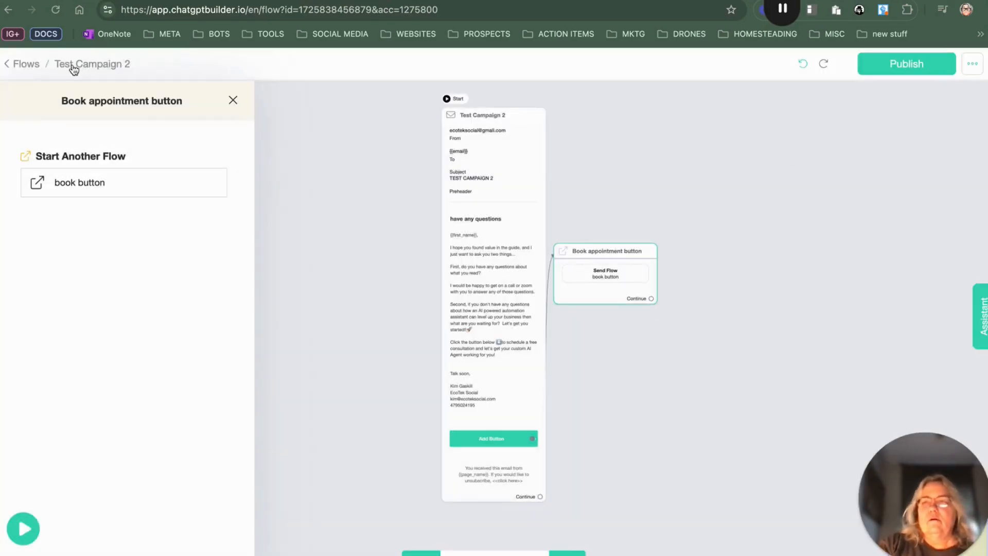
pyautogui.click(914, 69)
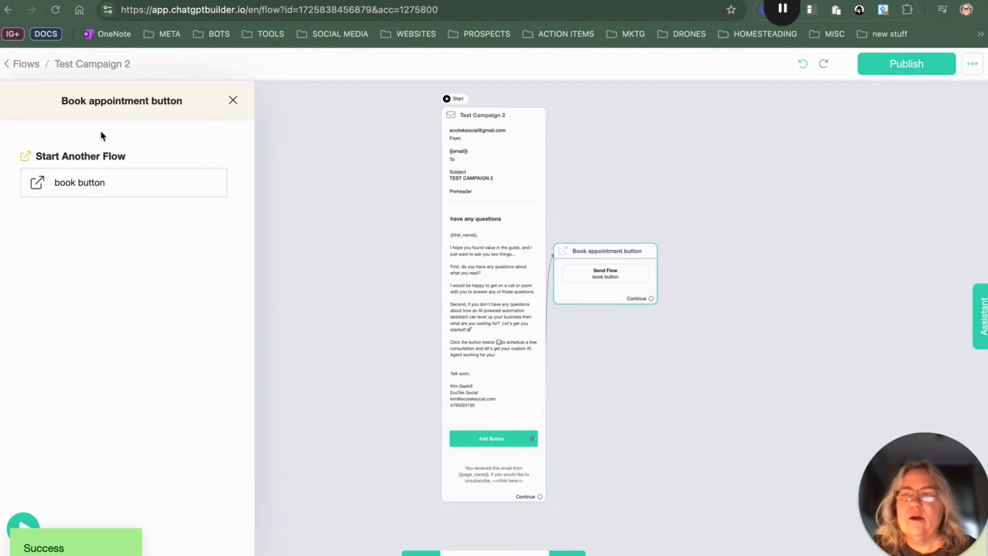
# Step: Create a new flow named "TEST CAMPAIGN 3"
pyautogui.click(24, 64)
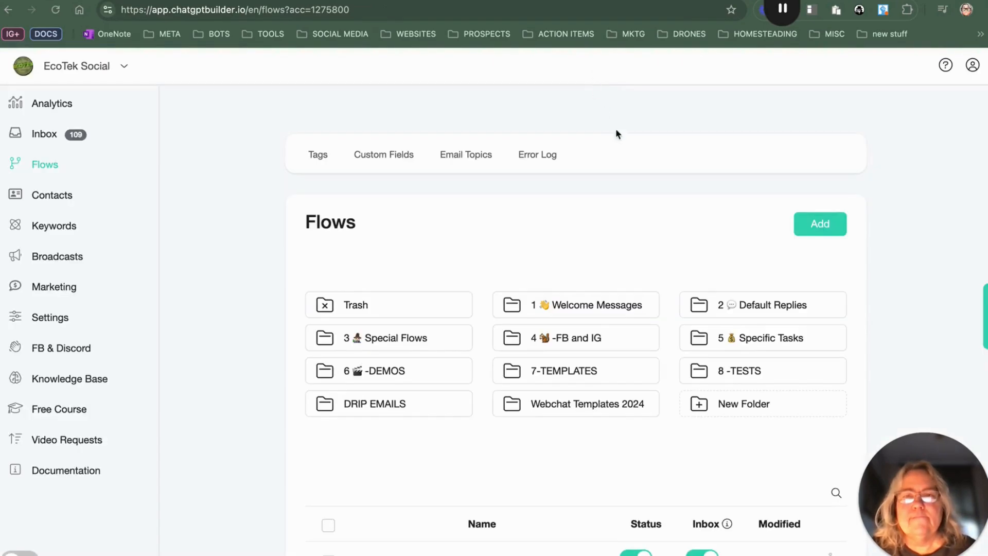
pyautogui.click(820, 223)
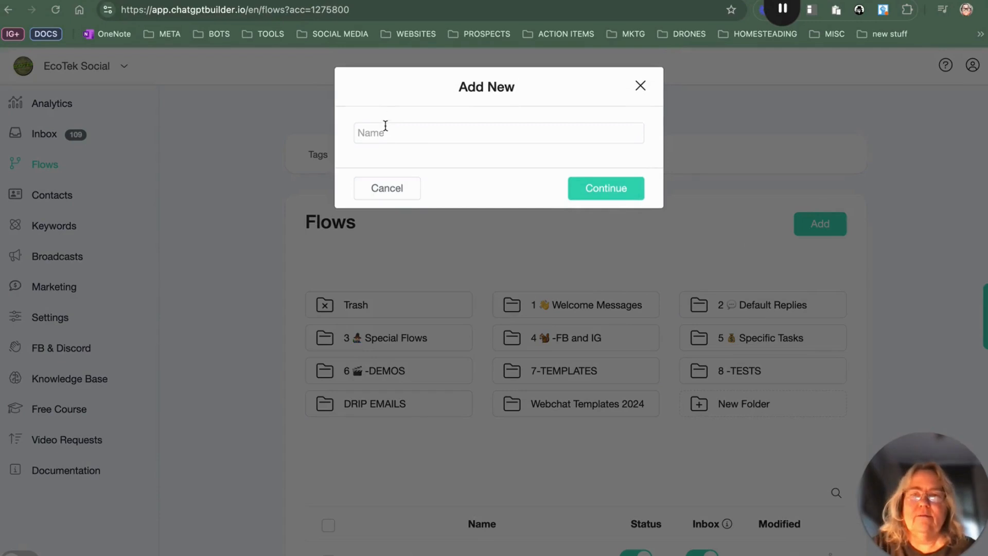
pyautogui.click(386, 132)
pyautogui.write('TEST CAMPAIGN 3')
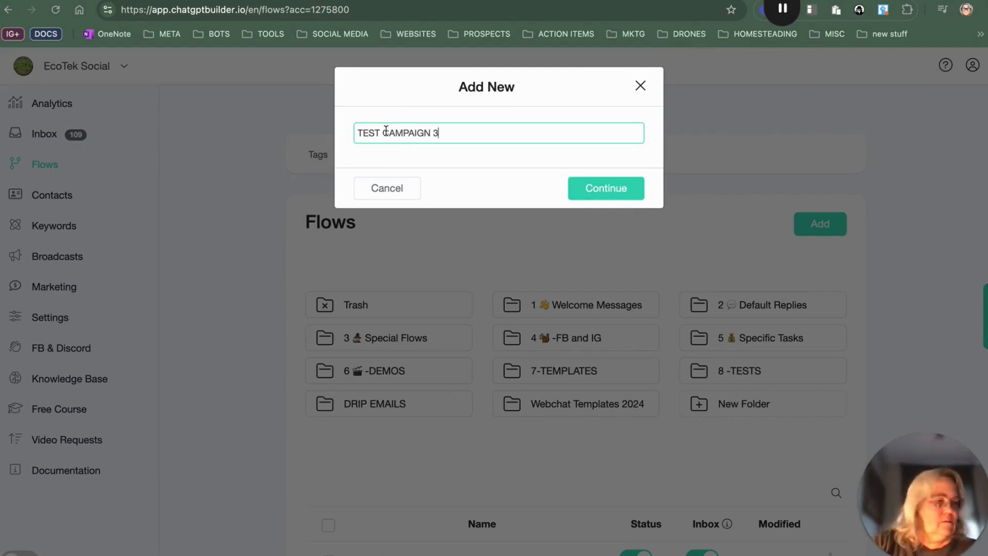
pyautogui.click(594, 193)
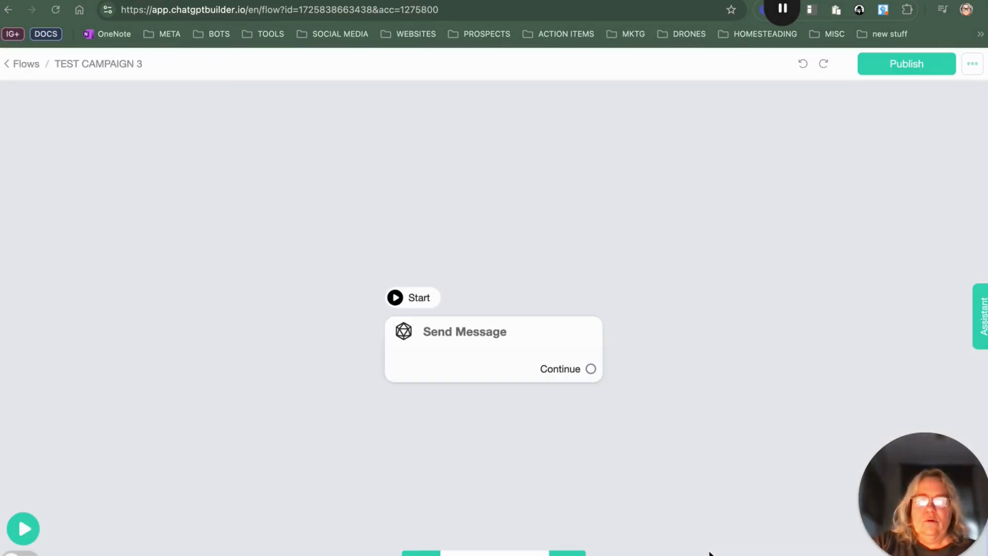
# Step: Add a Send Email step as the flow's starting step and delete the default Send Message step
pyautogui.click(566, 553)
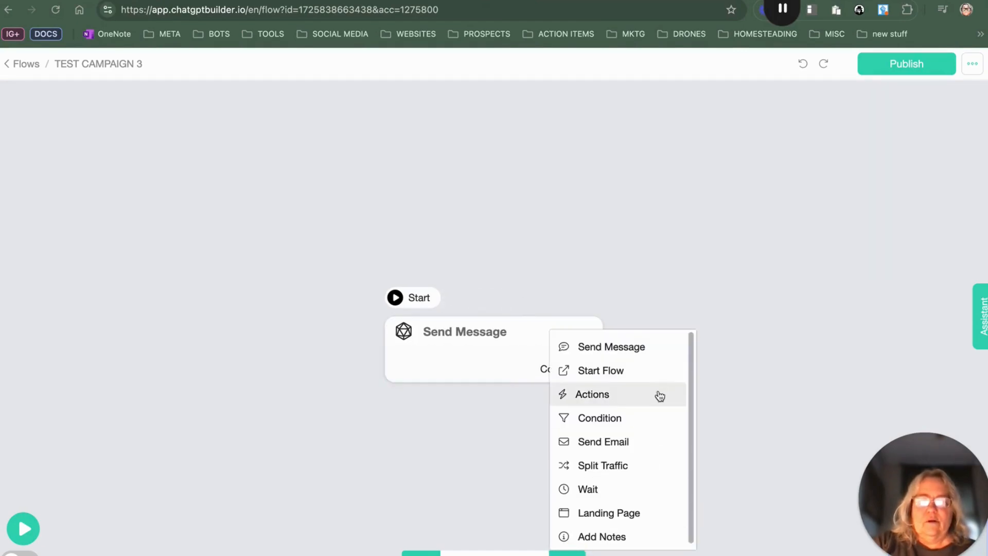
pyautogui.click(641, 448)
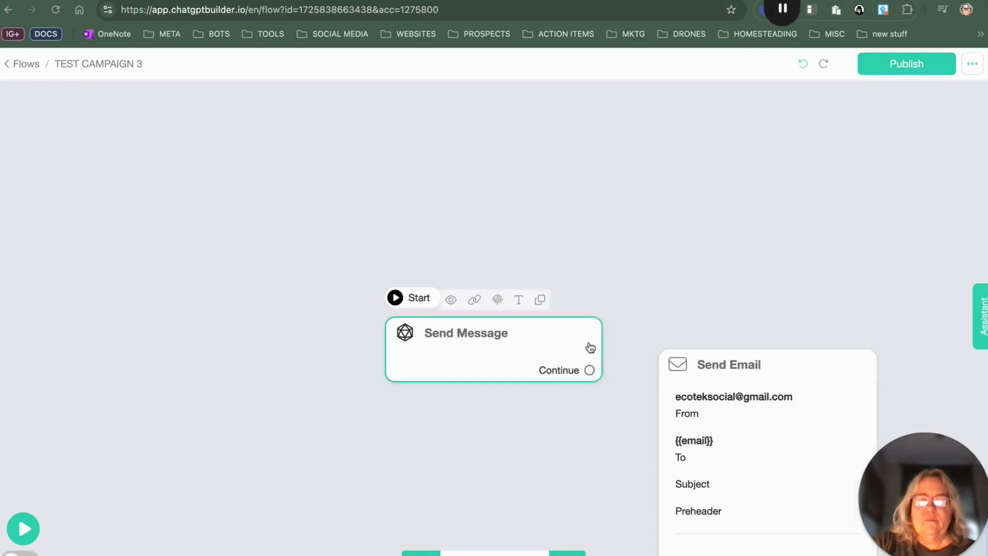
pyautogui.moveTo(758, 364)
pyautogui.click(726, 335)
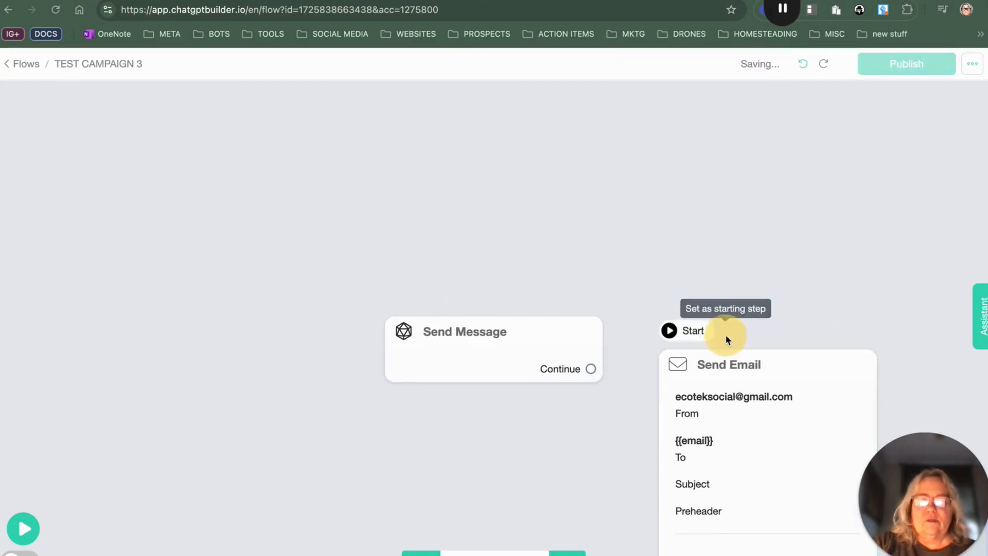
pyautogui.moveTo(571, 342)
pyautogui.click(562, 303)
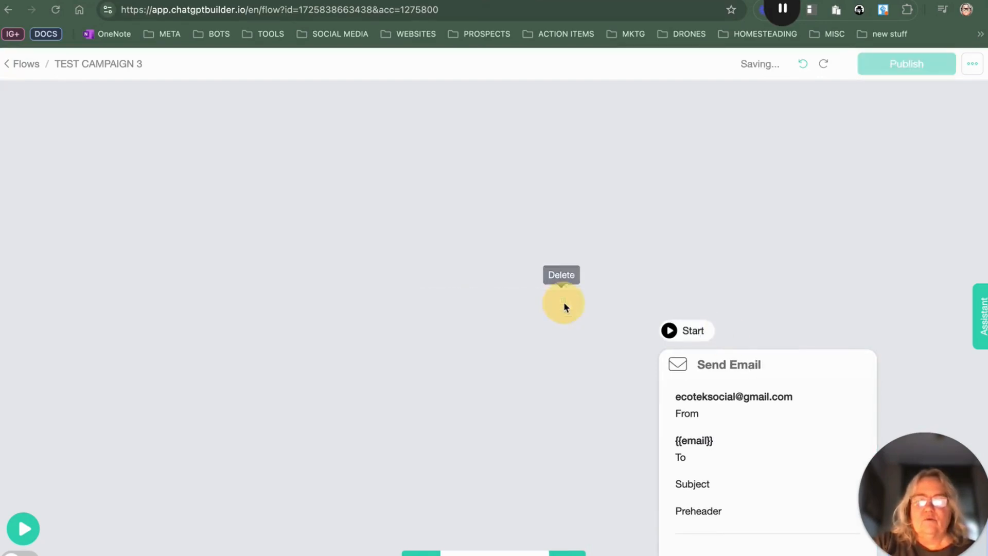
pyautogui.moveTo(830, 359); pyautogui.dragTo(465, 156)
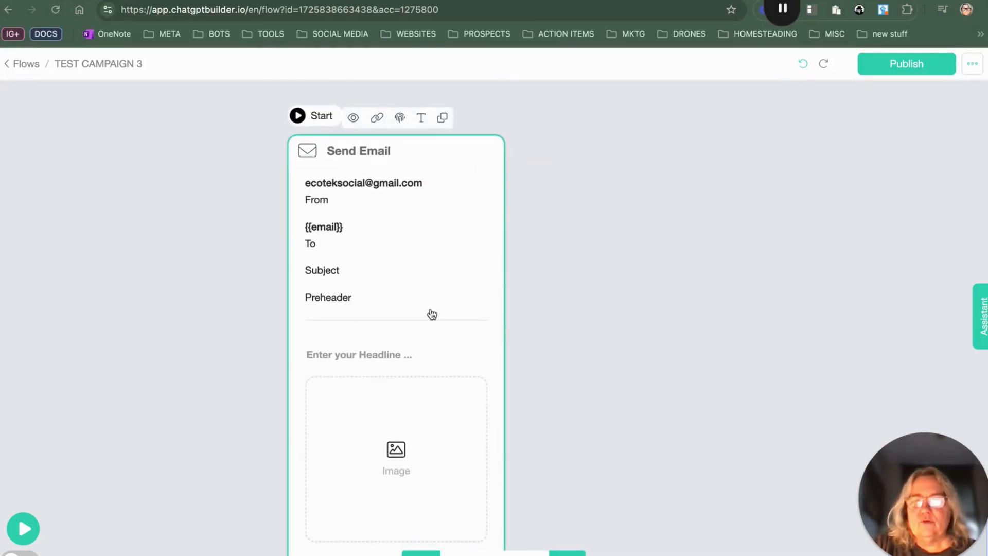
# Step: Set the email's subject to "test campaign 3"
pyautogui.click(430, 293)
pyautogui.click(429, 293)
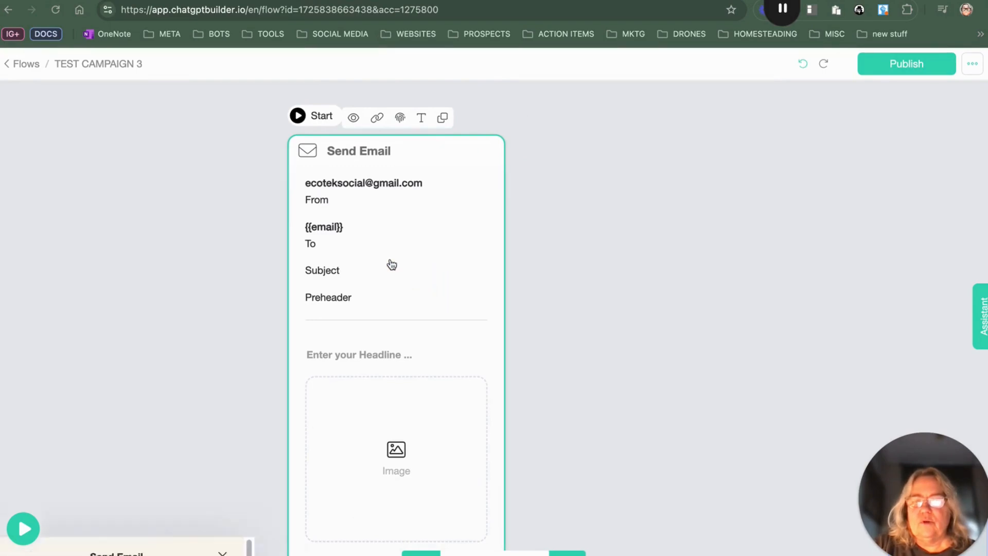
pyautogui.click(78, 333)
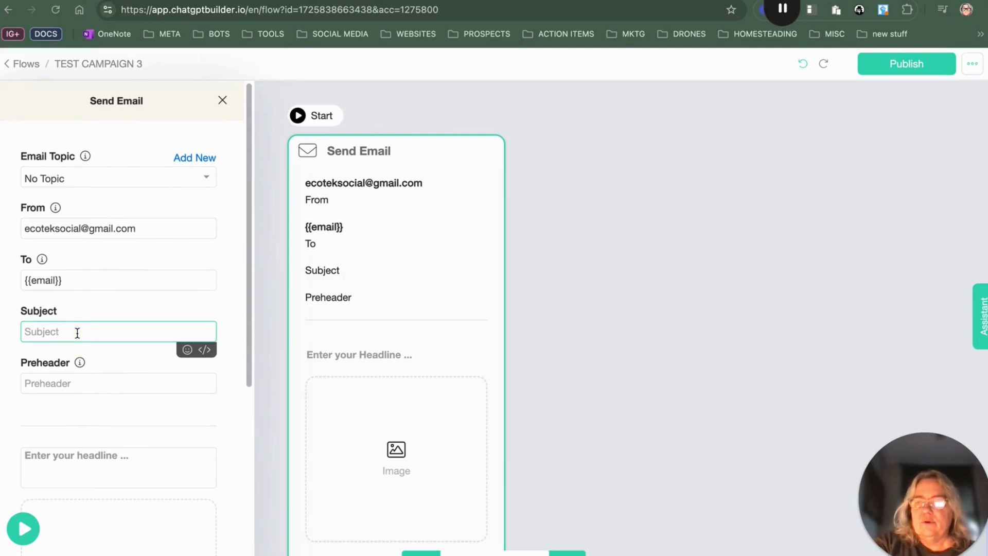
pyautogui.write('test')
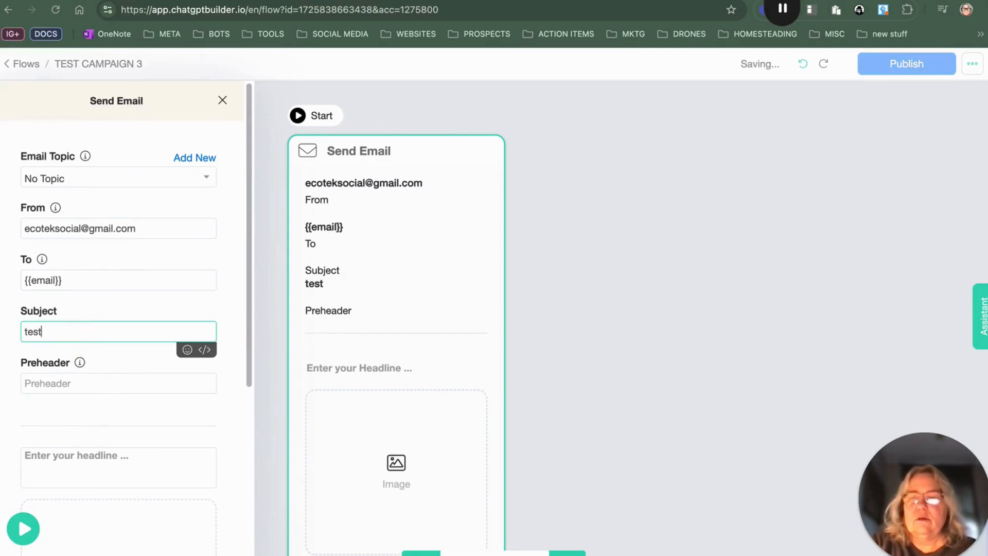
pyautogui.write(' campaign')
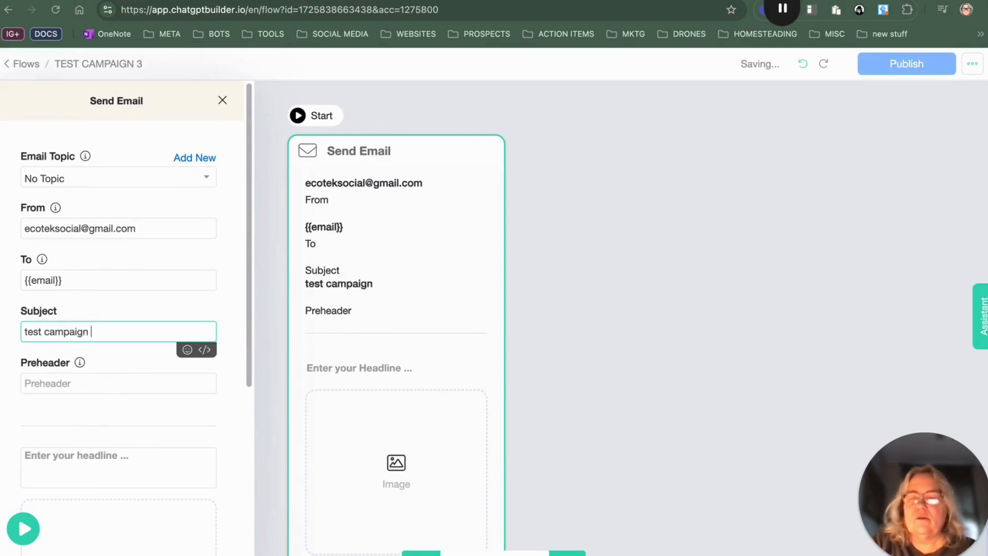
pyautogui.write(' 3')
# Step: Set the email's headline to "dont miss it"
pyautogui.scroll(-3, 6, 339)
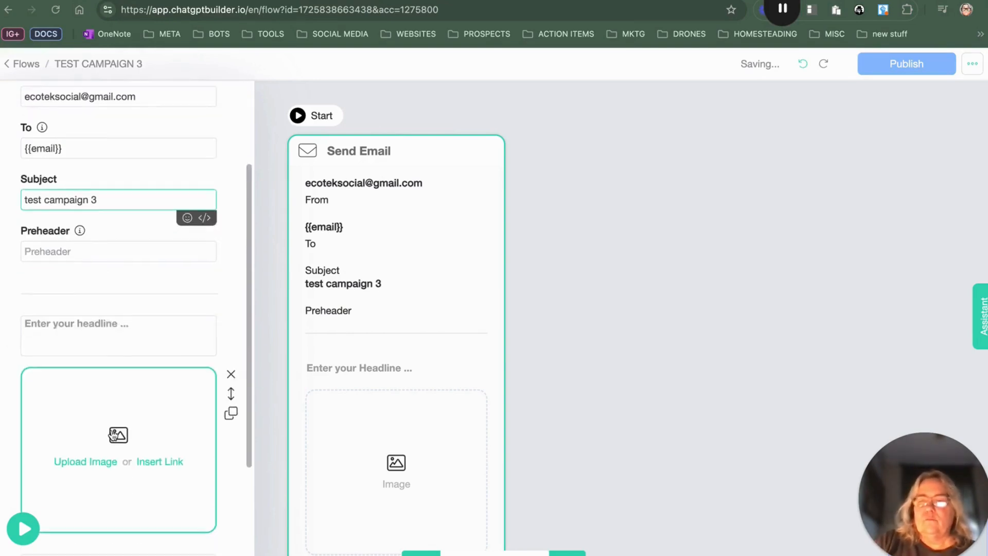
pyautogui.click(122, 324)
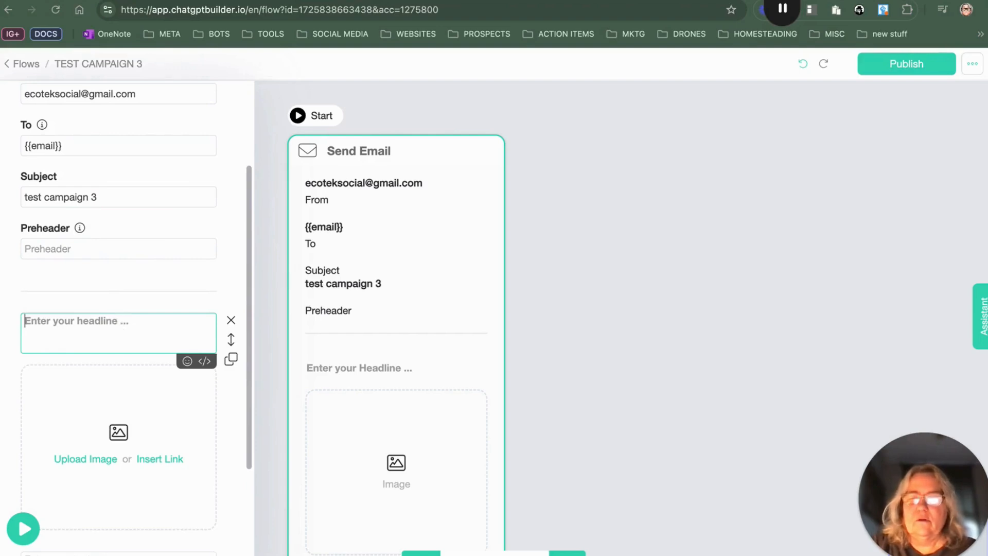
pyautogui.write('dont misss it')
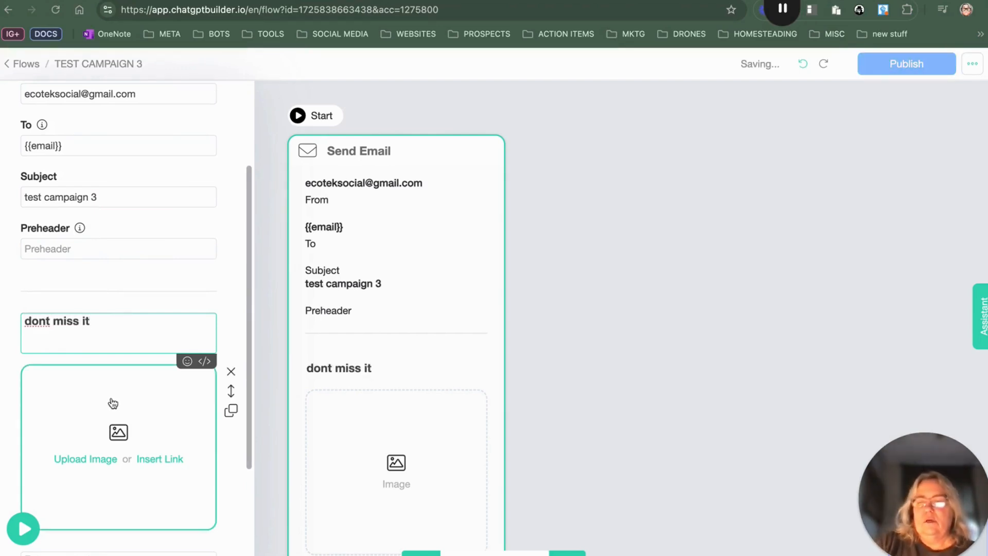
# Step: Upload the AI Chatbots and Digital Marketing membership image from Downloads into the email's image block
pyautogui.scroll(-3, 111, 379)
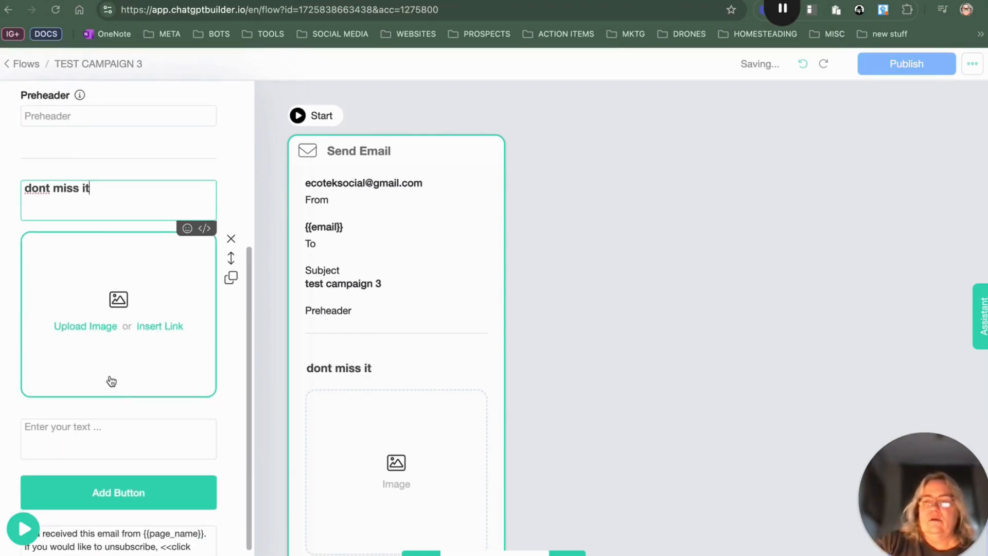
pyautogui.click(83, 328)
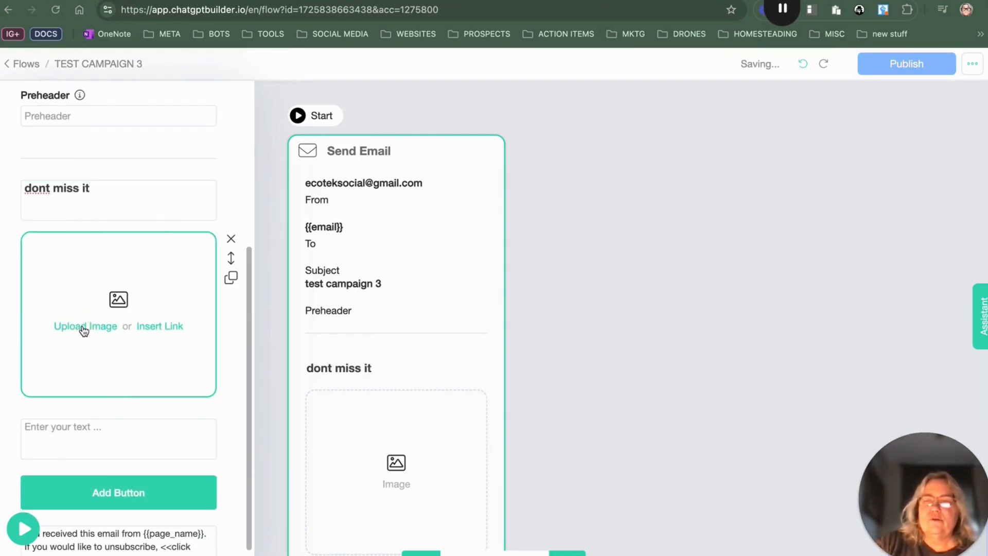
pyautogui.scroll(-5, 810, 309)
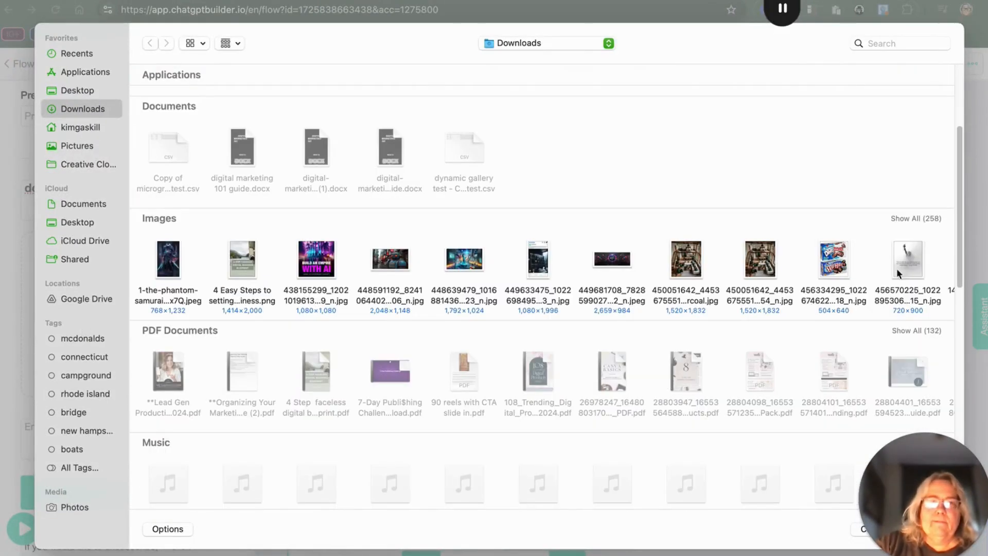
pyautogui.click(916, 218)
pyautogui.scroll(-2, 896, 369)
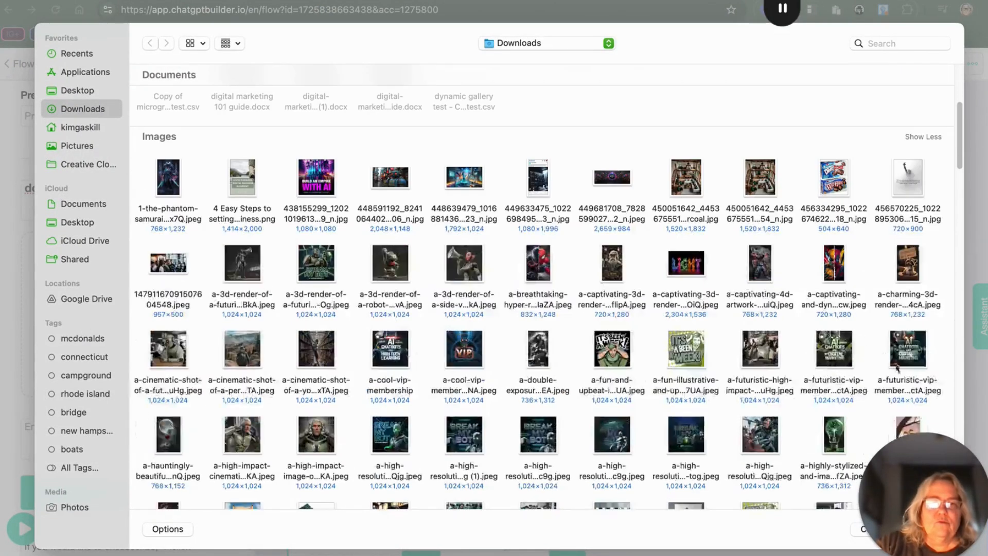
pyautogui.doubleClick(834, 354)
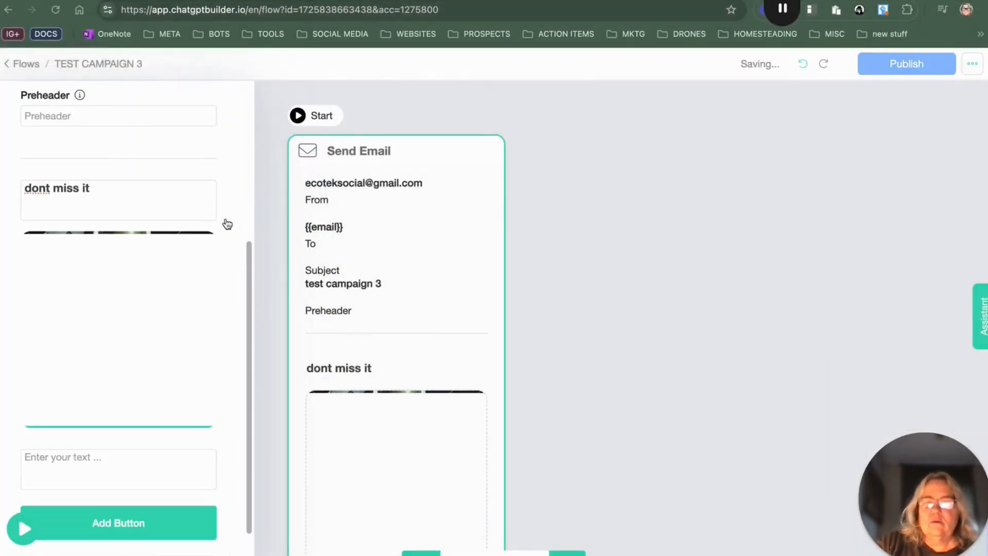
pyautogui.scroll(-2, 161, 290)
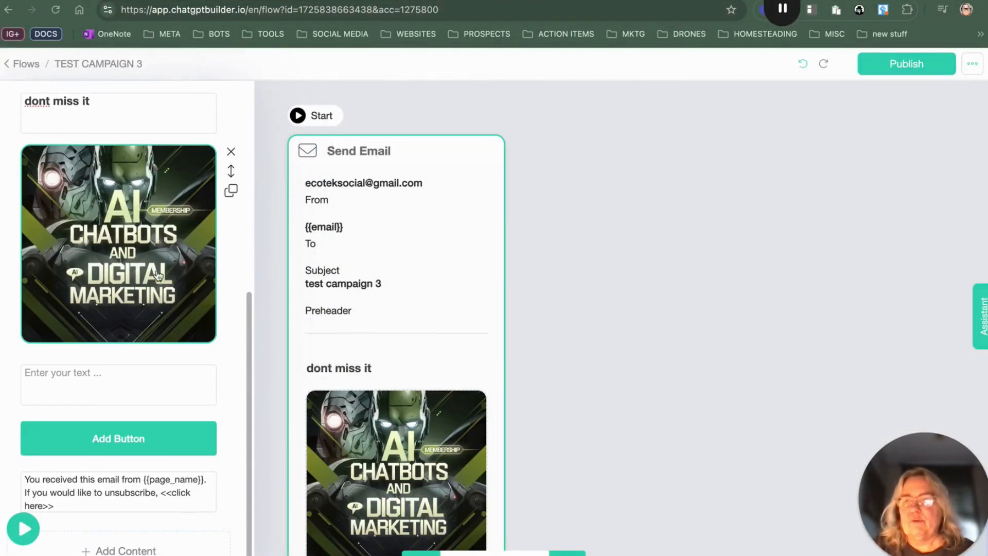
# Step: Change the email's headline to "VIP MEMBERSHIP"
pyautogui.moveTo(117, 101); pyautogui.dragTo(2, 106)
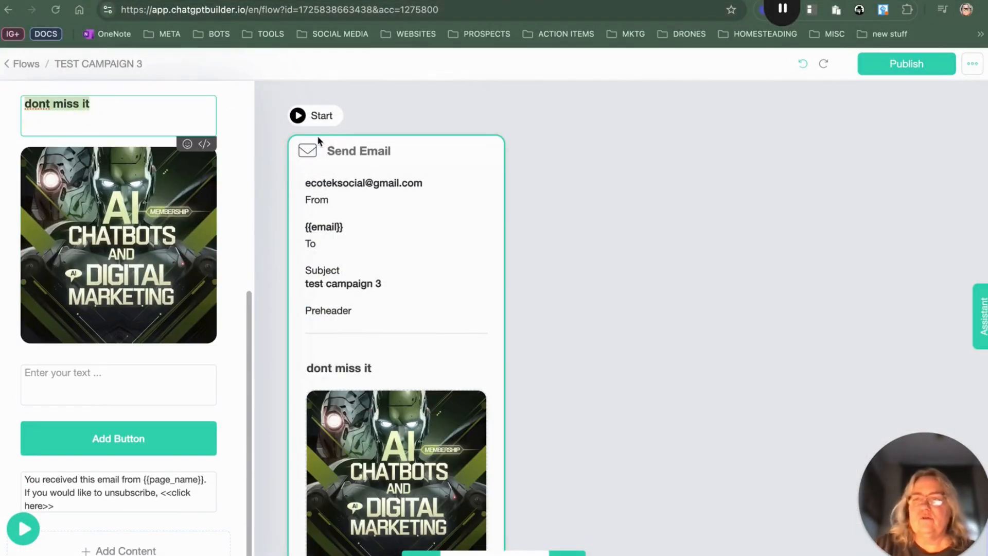
pyautogui.write('VIP MEM')
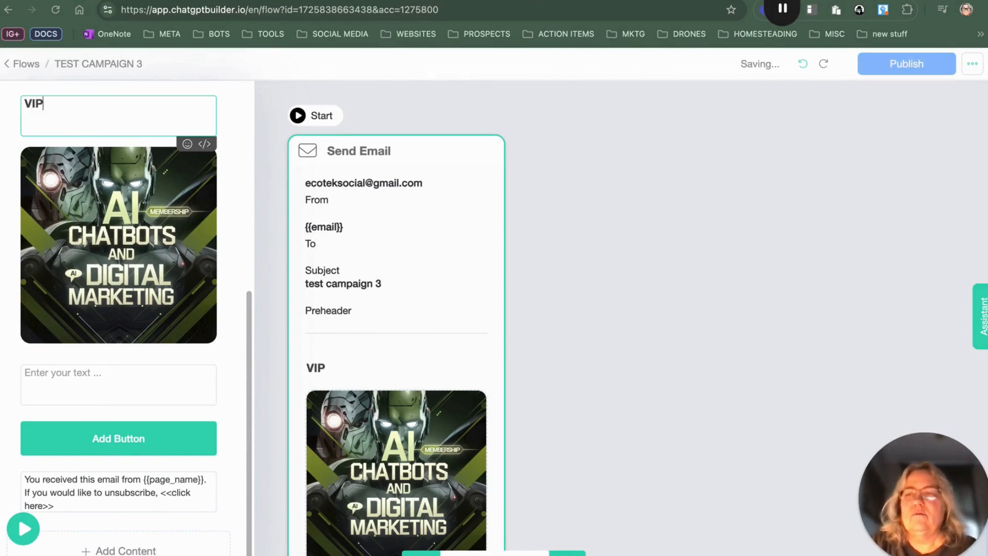
pyautogui.write('SHIP')
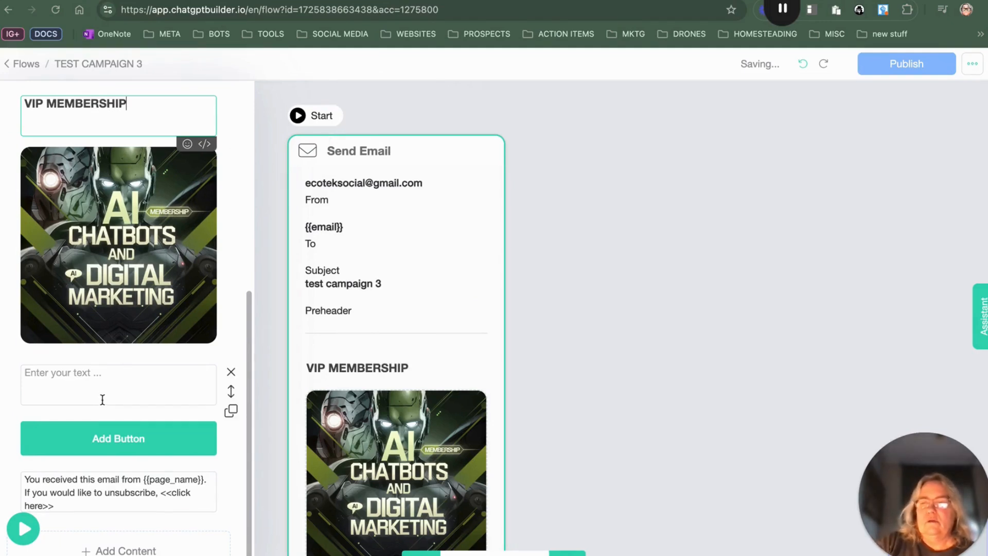
# Step: Write "Sign up now for MEMBERSHIP at a great price." in the email's text block
pyautogui.click(100, 383)
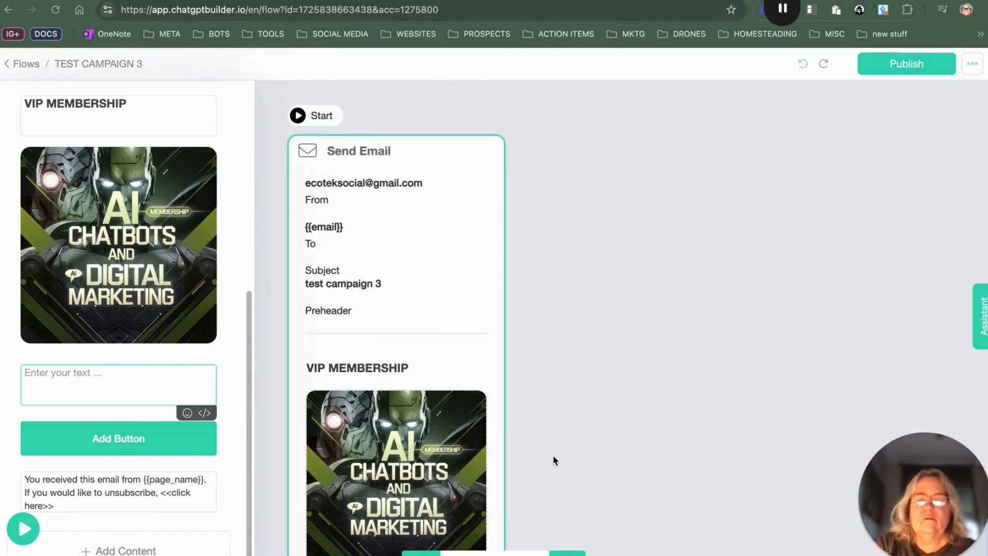
pyautogui.write('S')
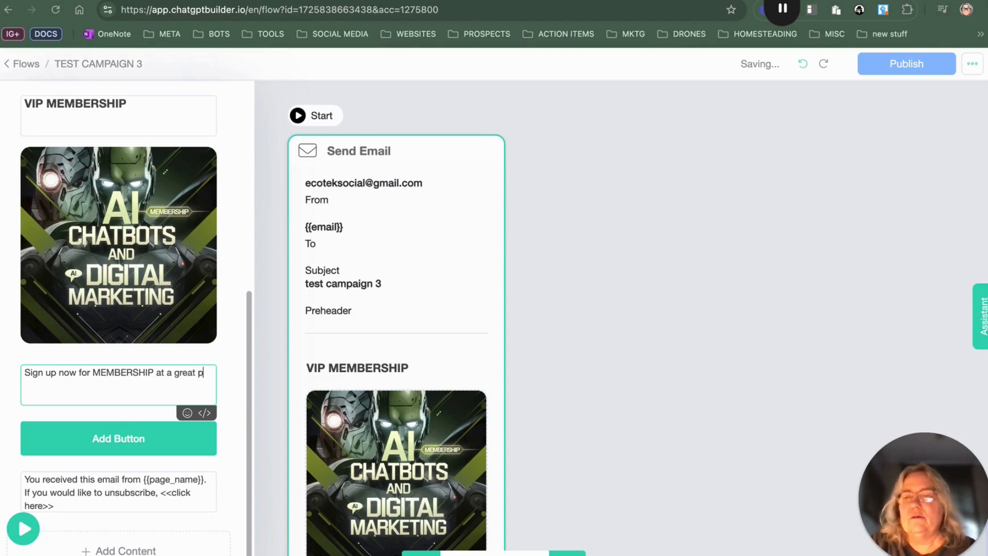
pyautogui.write('e.')
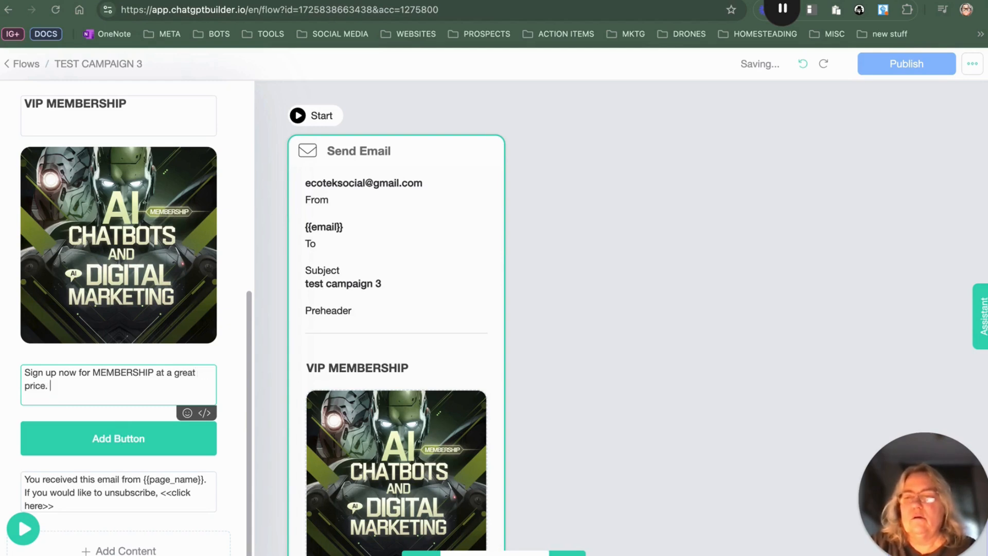
pyautogui.click(133, 443)
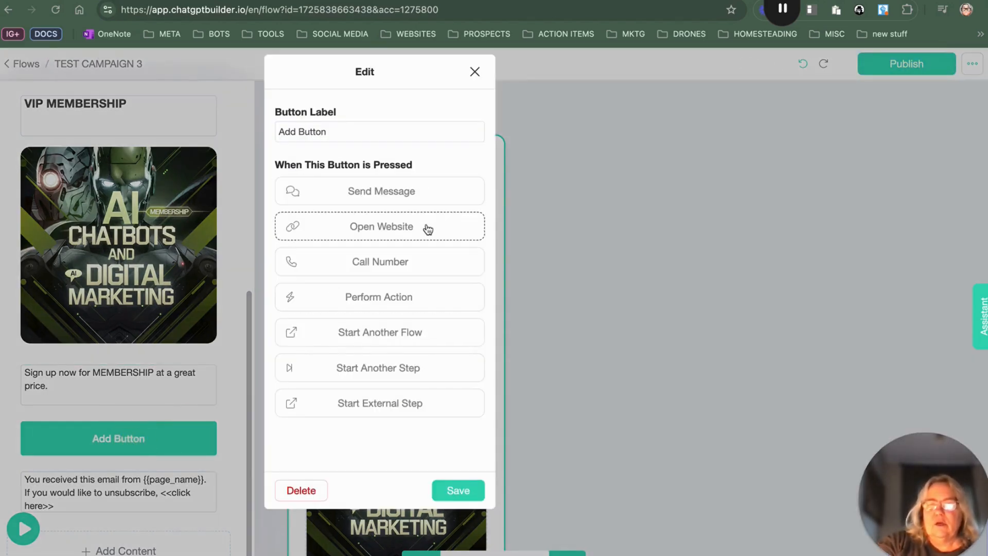
pyautogui.click(428, 230)
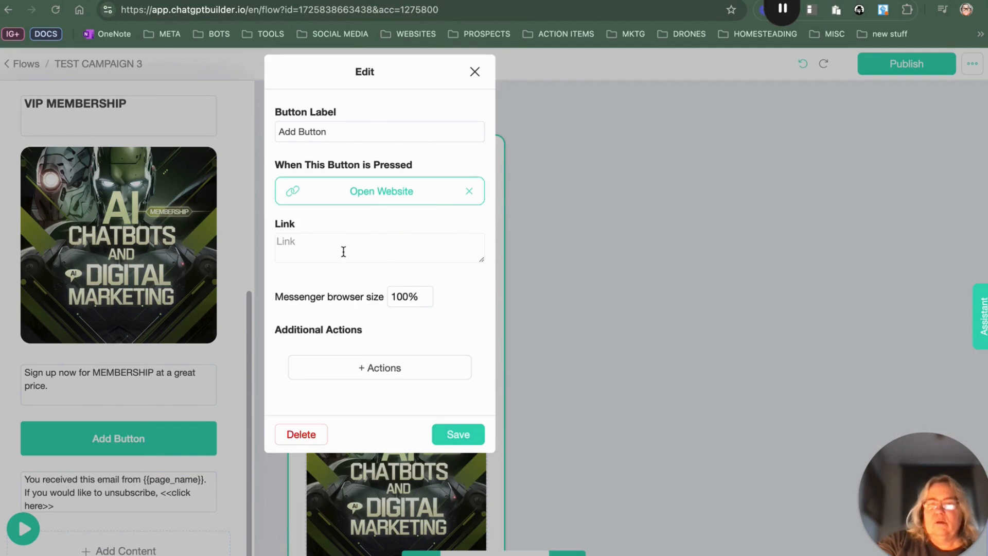
pyautogui.click(343, 248)
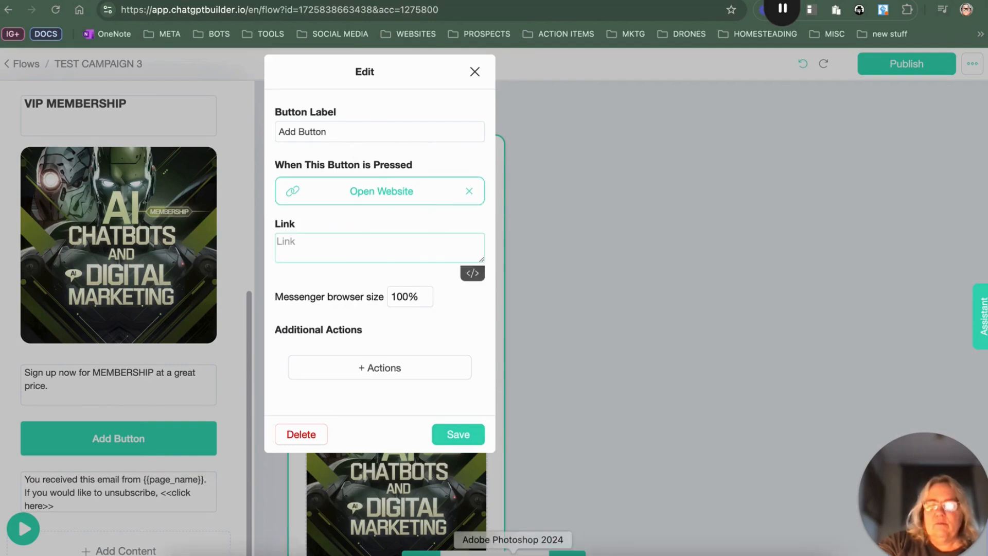
# Step: Copy the "Time is running out on our 30 day free promotion" follow-up message from the saved notes
pyautogui.click(331, 550)
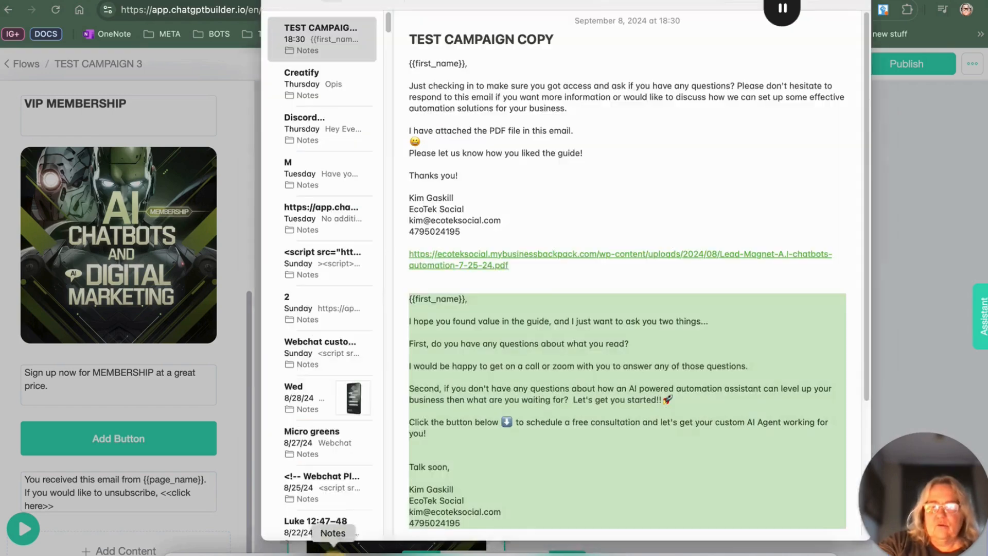
pyautogui.scroll(-5, 598, 352)
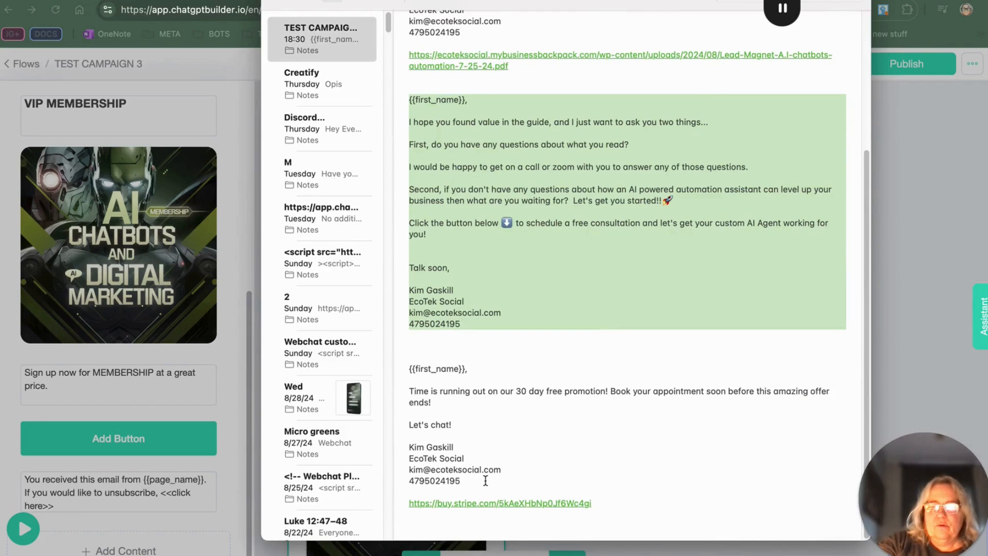
pyautogui.moveTo(487, 481); pyautogui.dragTo(398, 394)
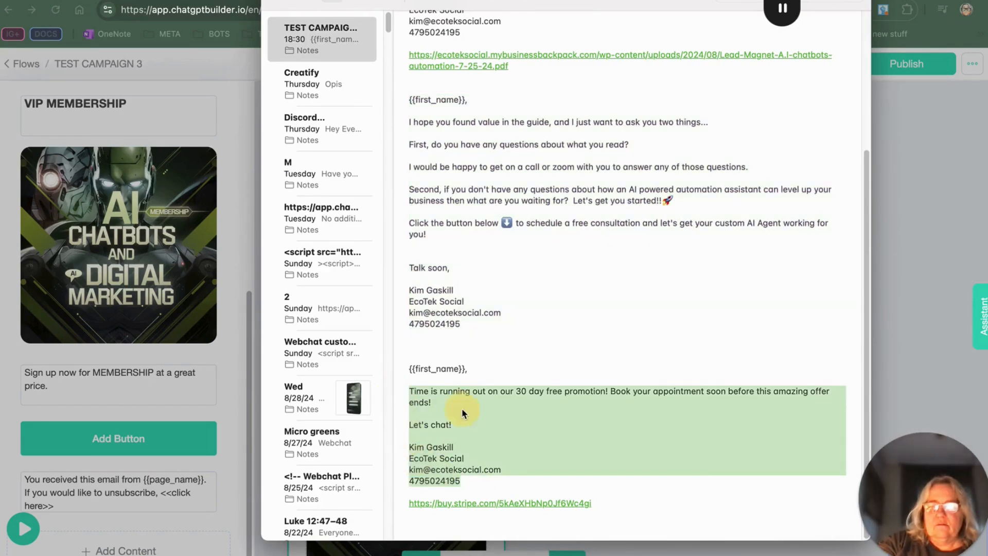
pyautogui.rightClick(446, 455)
pyautogui.click(417, 429)
pyautogui.click(498, 492)
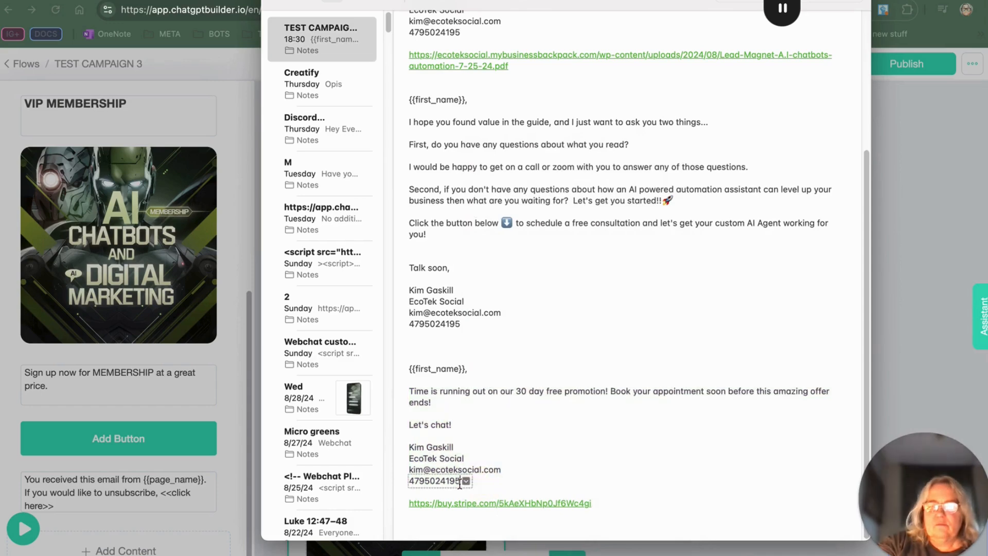
pyautogui.moveTo(493, 483); pyautogui.dragTo(407, 367)
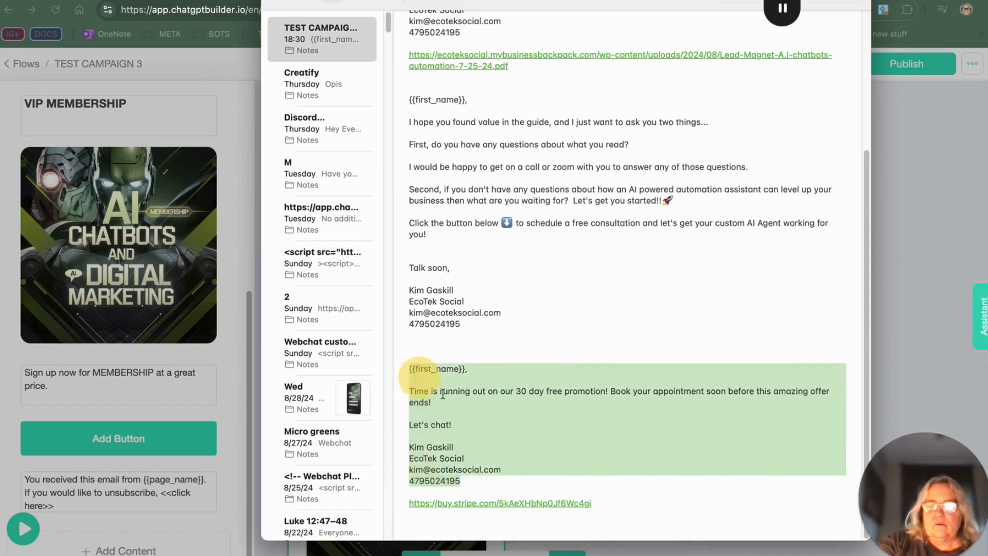
pyautogui.rightClick(457, 397)
pyautogui.click(478, 230)
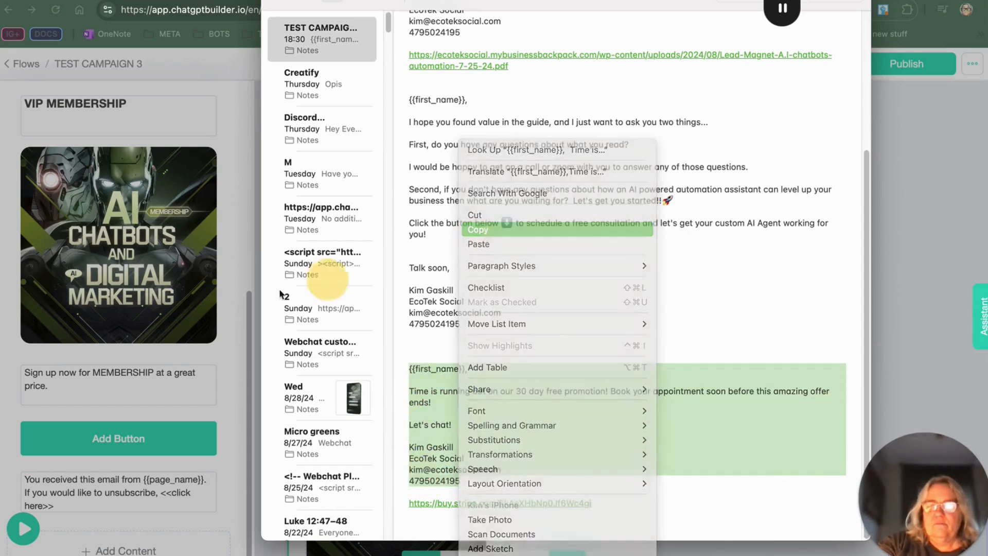
# Step: Replace the email's text block with the copied follow-up message
pyautogui.click(59, 394)
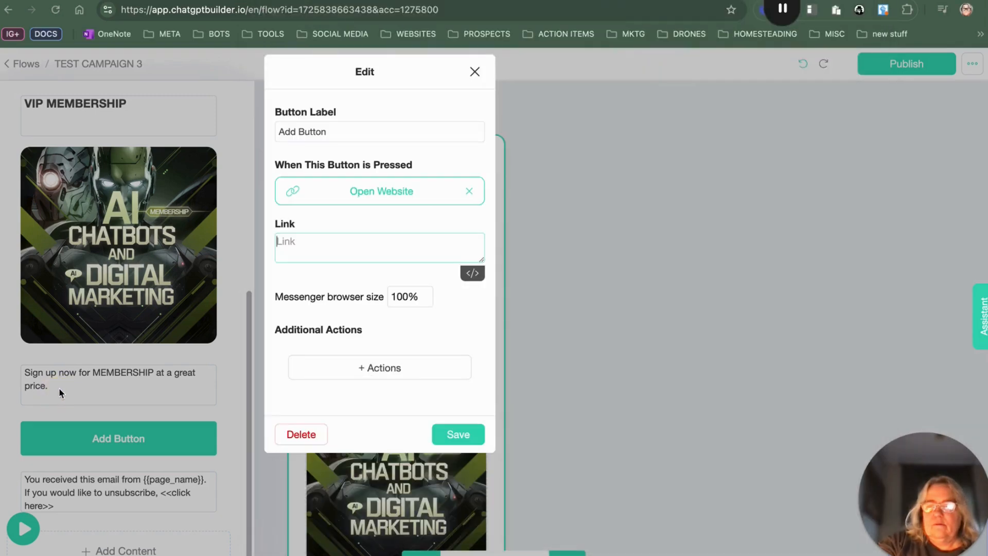
pyautogui.click(55, 392)
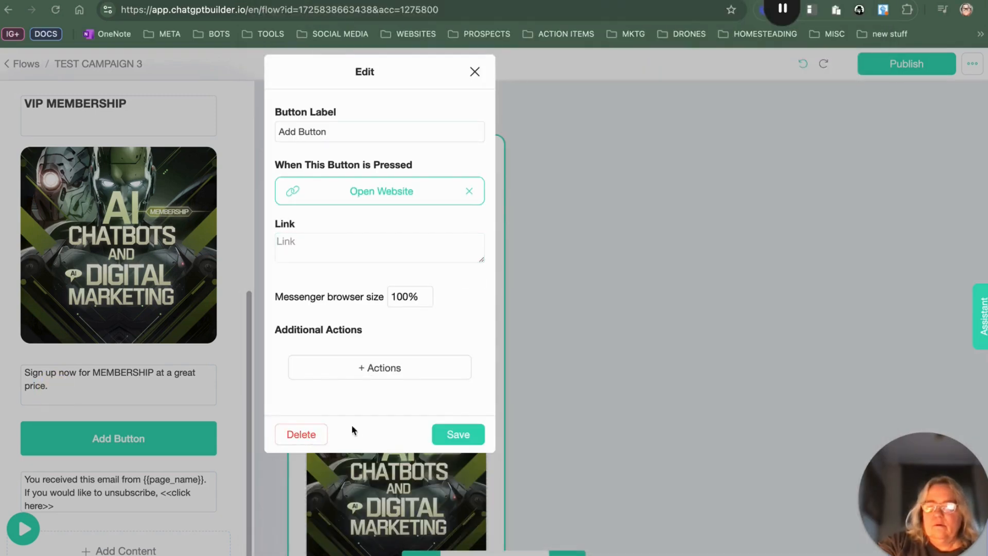
pyautogui.click(475, 72)
pyautogui.moveTo(51, 392); pyautogui.dragTo(25, 367)
pyautogui.rightClick(52, 370)
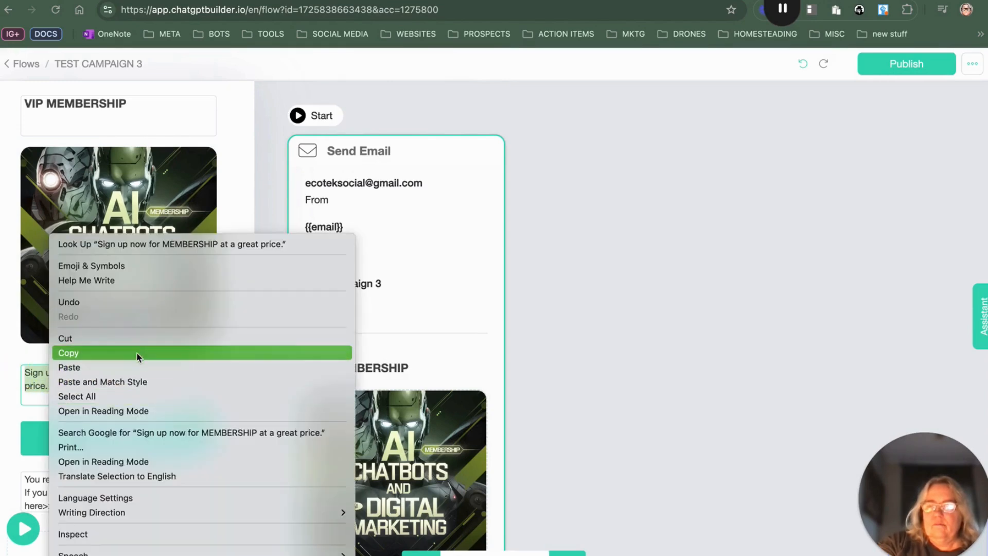
pyautogui.click(69, 367)
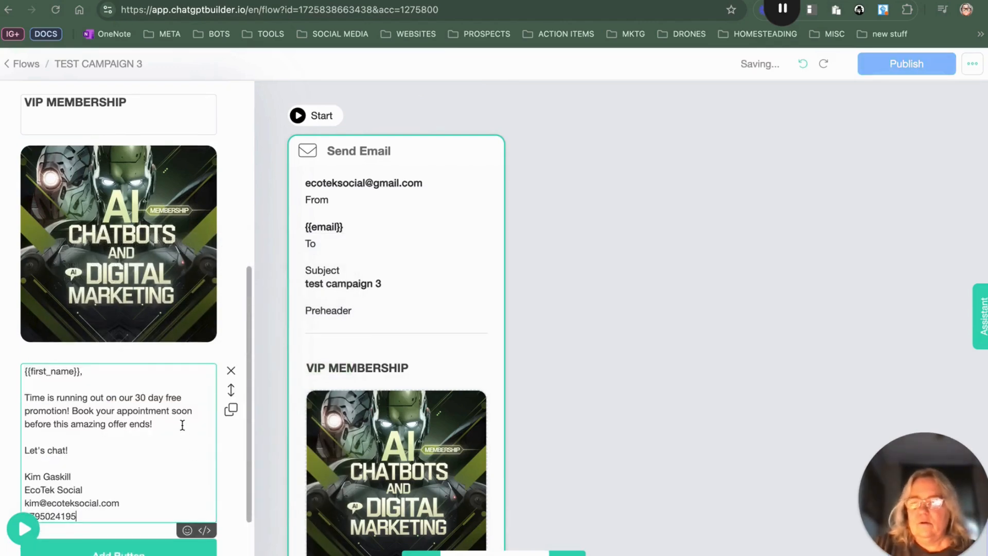
# Step: Replace "Book your appointment soon before this amazing offer ends!" with "Sign up for the VIP program." in the message
pyautogui.scroll(-3, 185, 441)
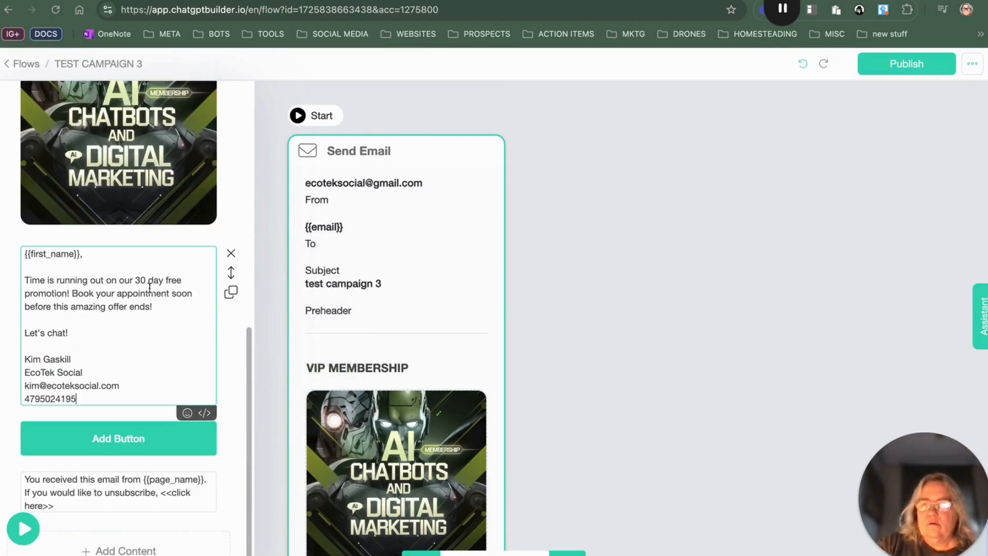
pyautogui.moveTo(136, 279); pyautogui.dragTo(193, 287)
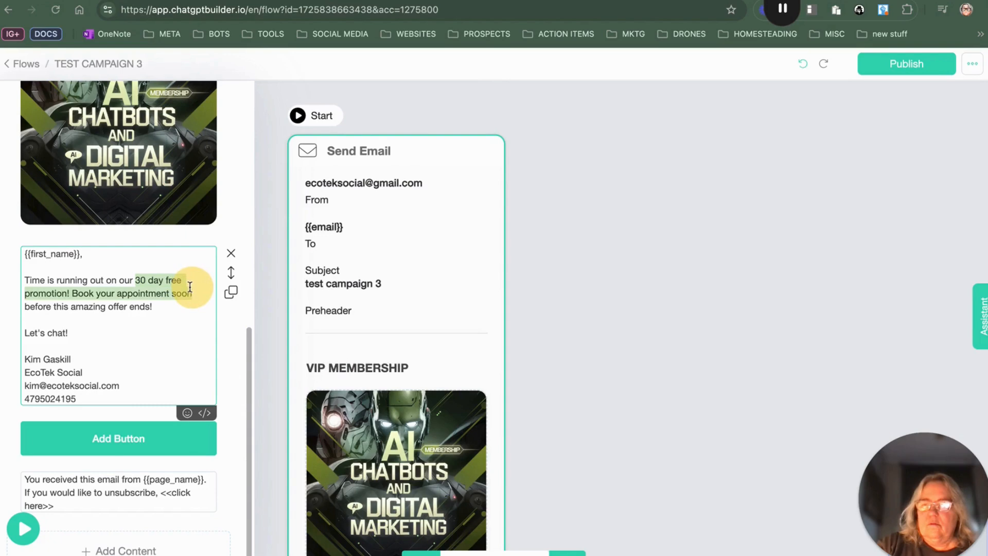
pyautogui.click(159, 306)
pyautogui.moveTo(72, 292); pyautogui.dragTo(194, 306)
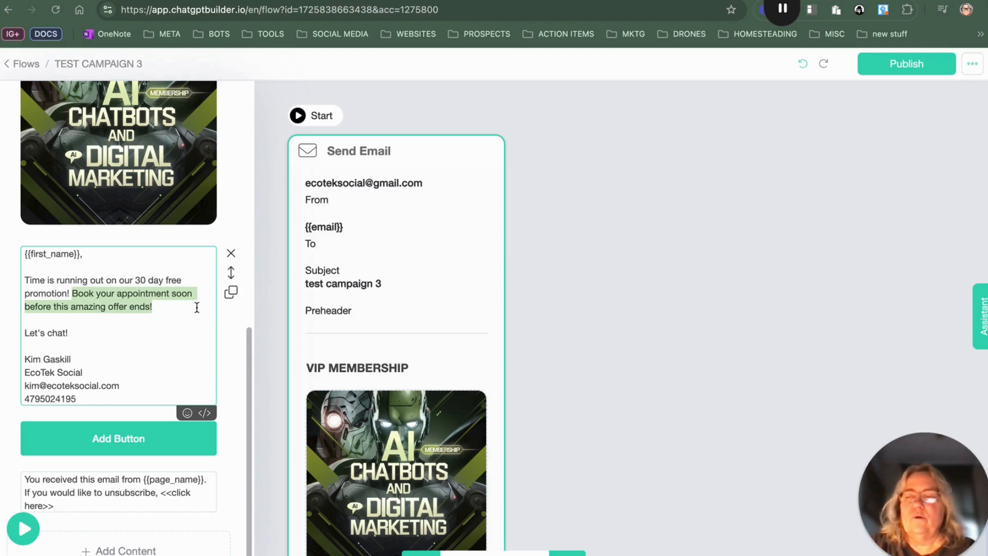
pyautogui.write('Sig')
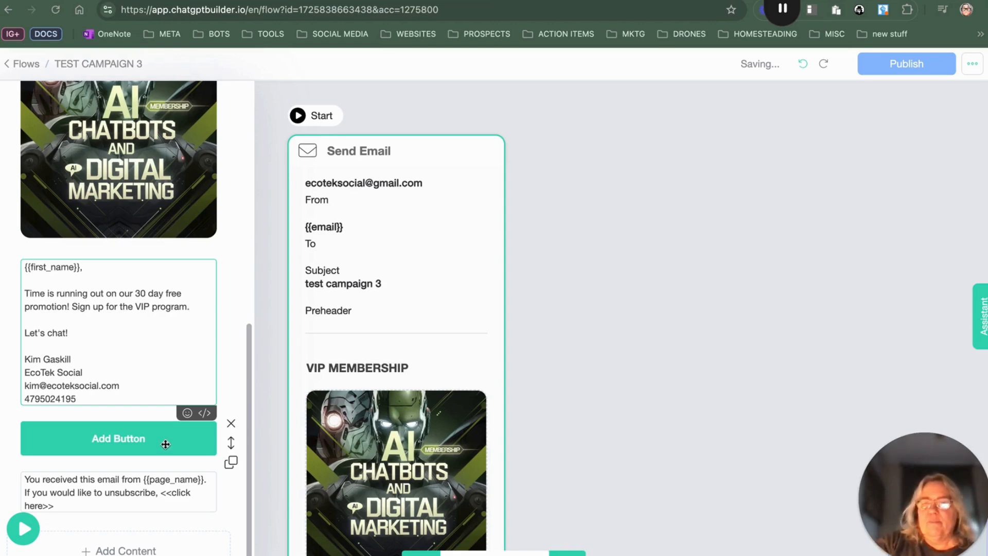
# Step: Set the email button's action to Open Website
pyautogui.click(161, 442)
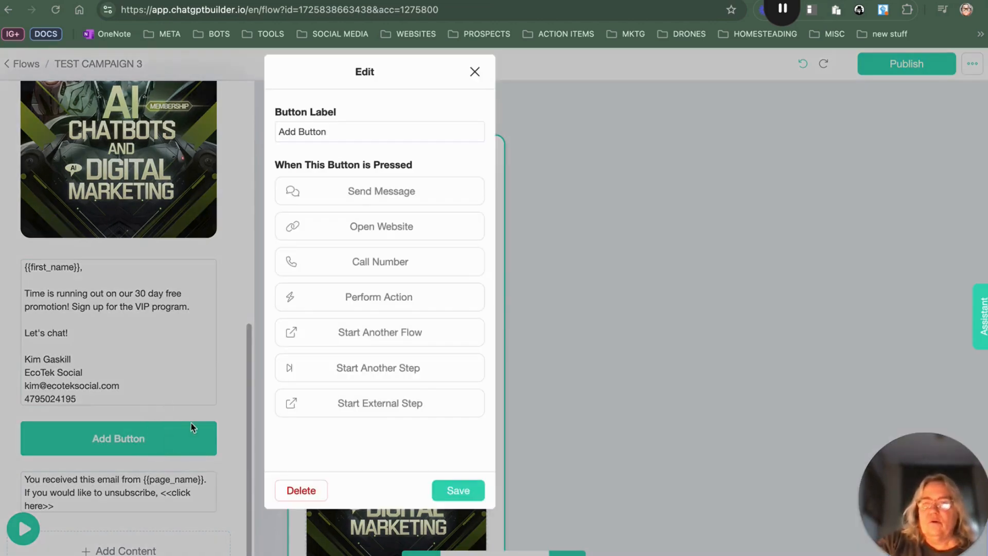
pyautogui.click(419, 233)
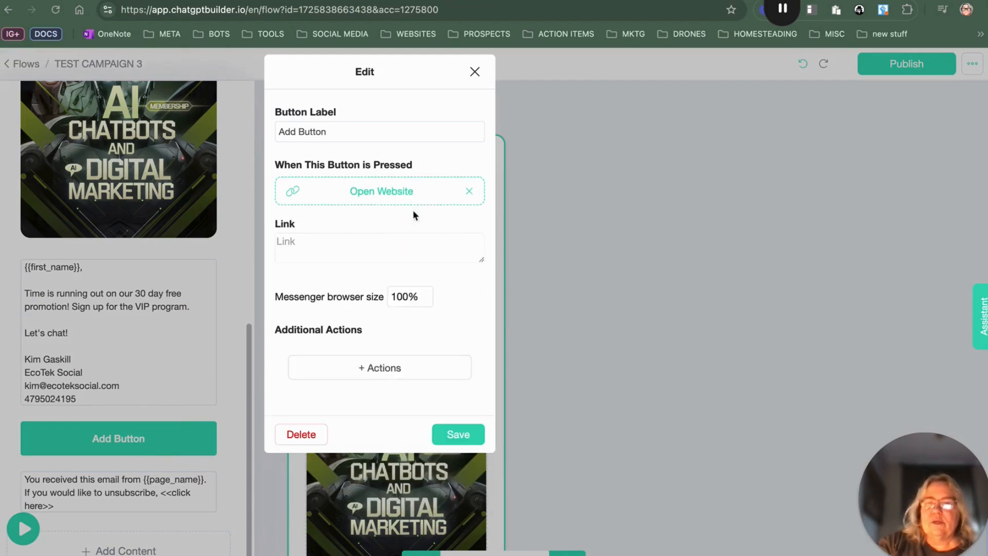
pyautogui.click(308, 243)
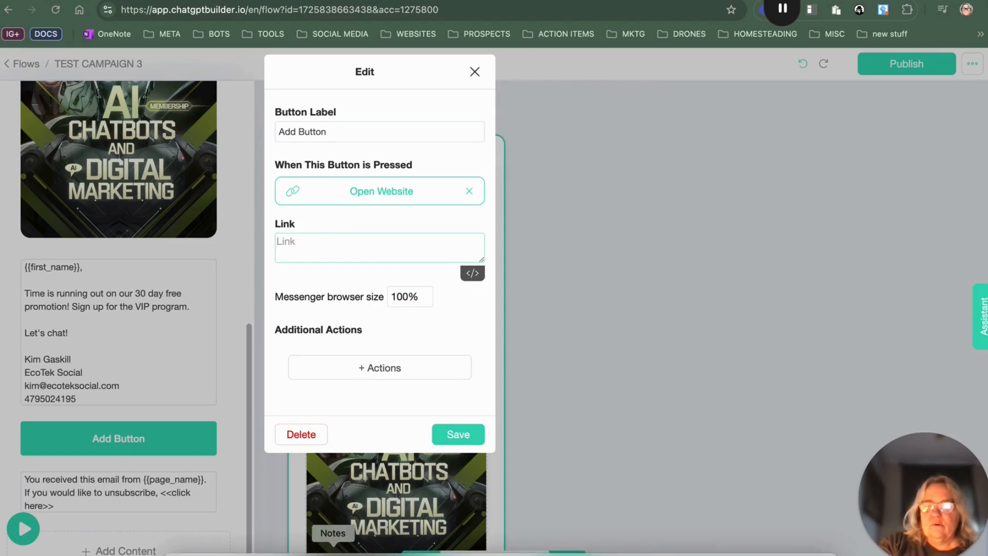
# Step: Copy the Stripe checkout link from the saved notes
pyautogui.click(332, 549)
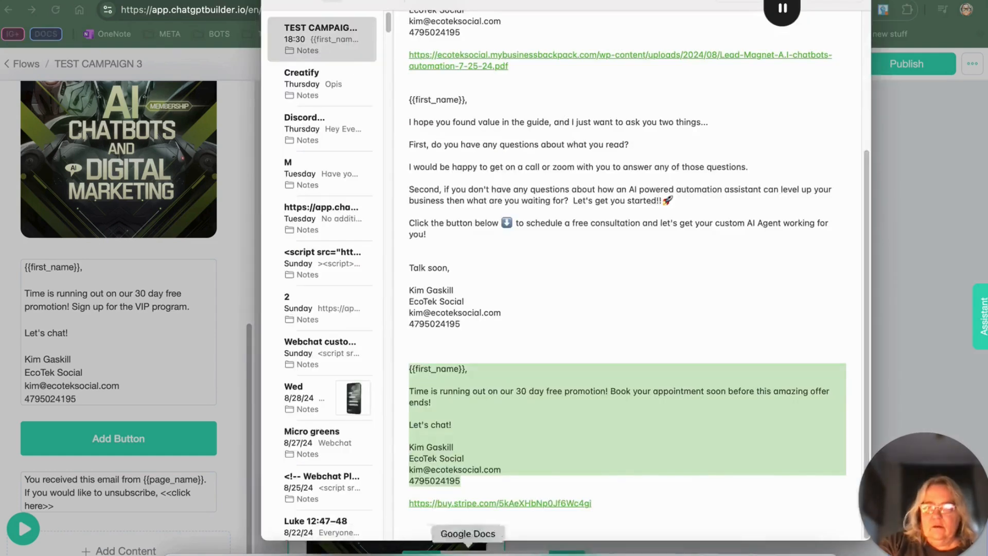
pyautogui.moveTo(607, 502); pyautogui.dragTo(404, 503)
pyautogui.rightClick(473, 505)
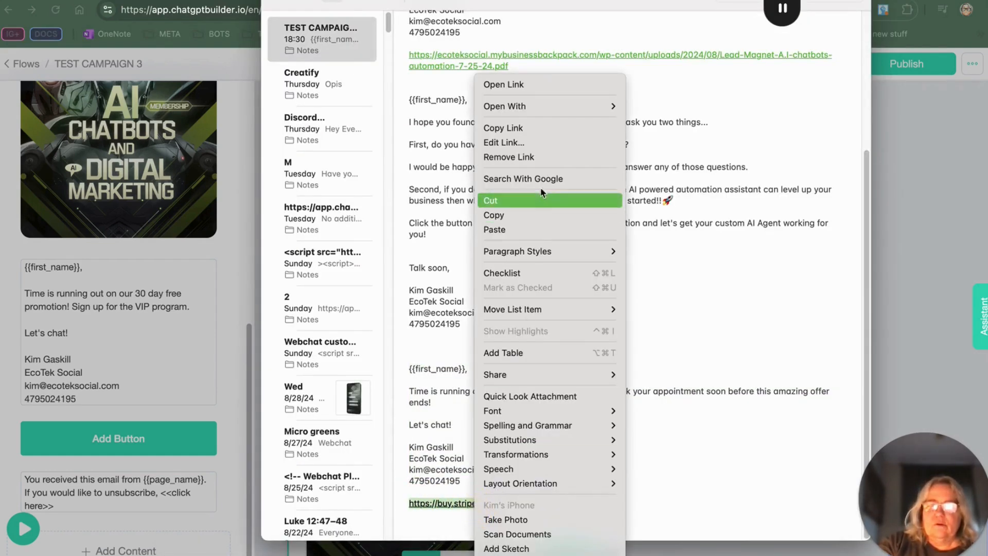
pyautogui.click(535, 217)
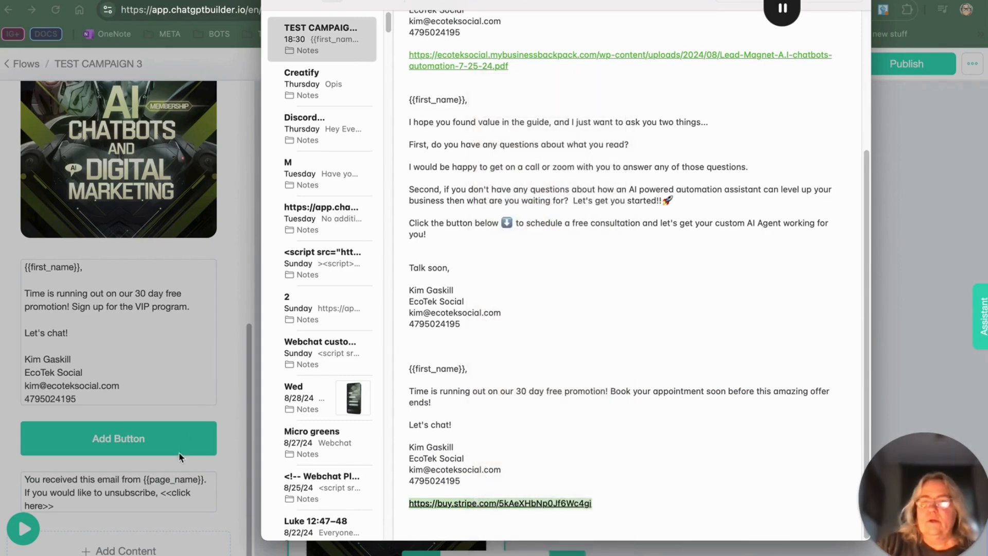
# Step: Paste the Stripe checkout link into the button's link field and close the button editor
pyautogui.click(96, 429)
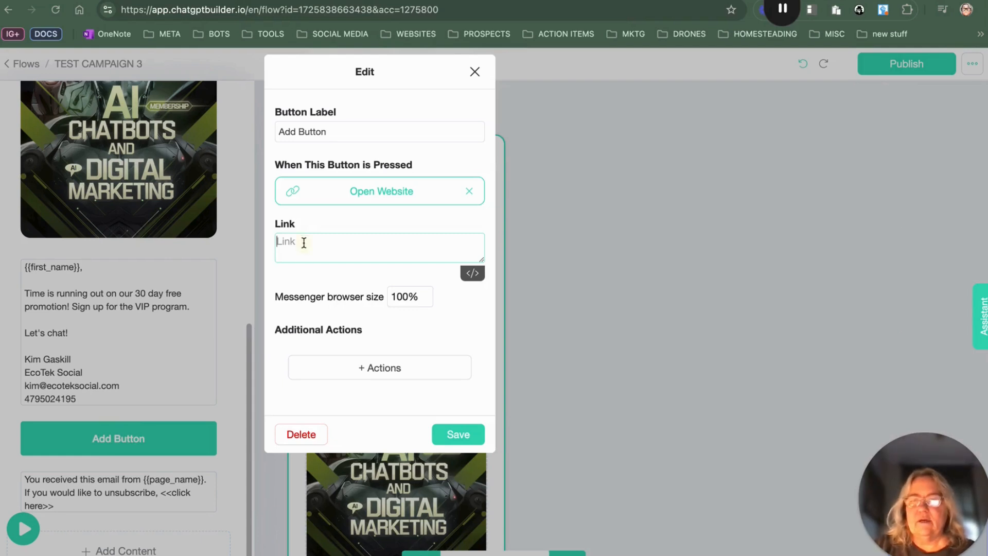
pyautogui.rightClick(303, 242)
pyautogui.click(379, 350)
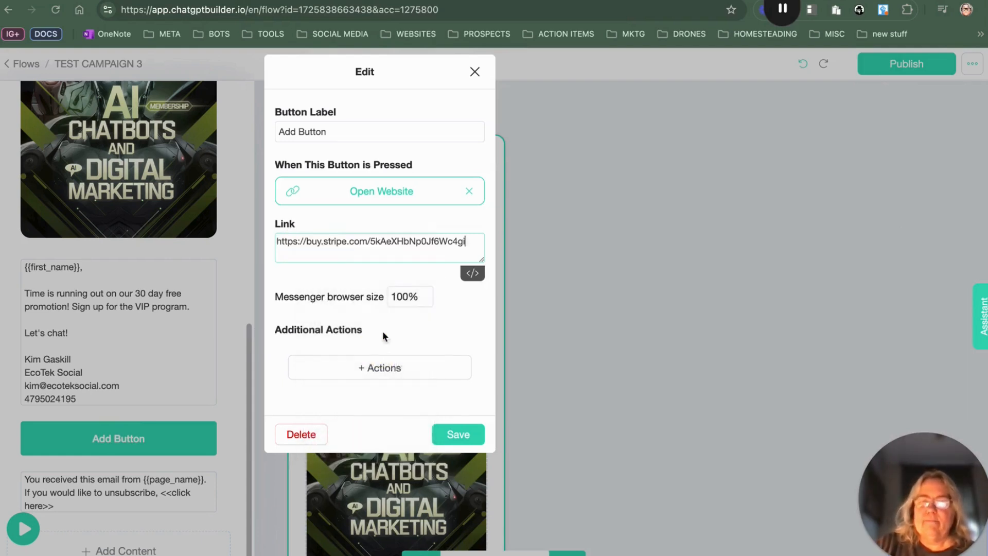
pyautogui.click(594, 125)
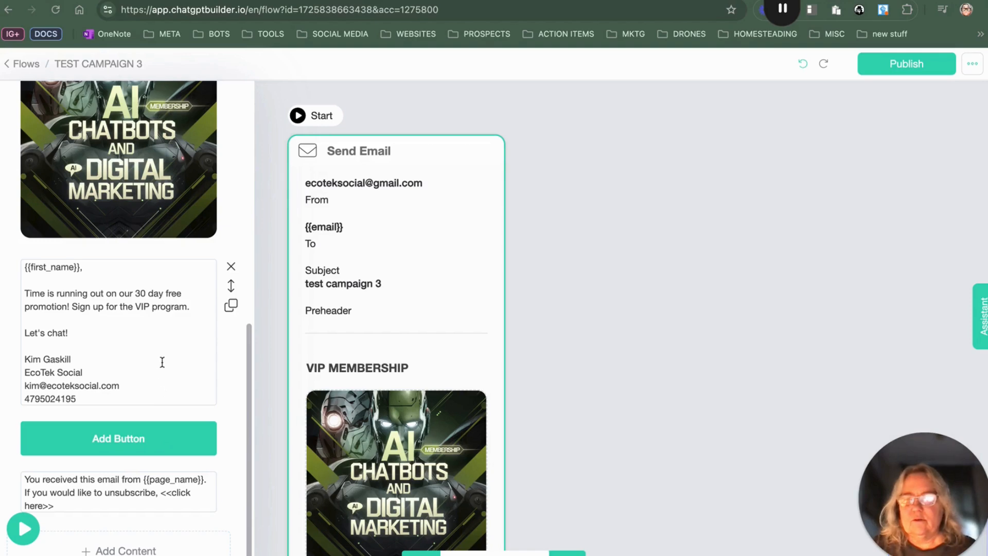
# Step: Publish the flow and return to the flows list
pyautogui.click(885, 66)
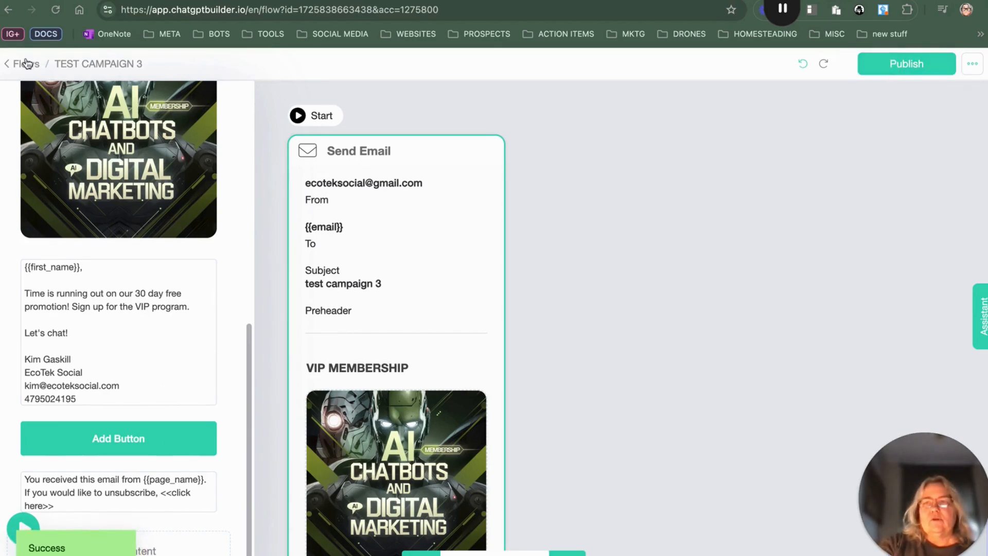
pyautogui.click(13, 65)
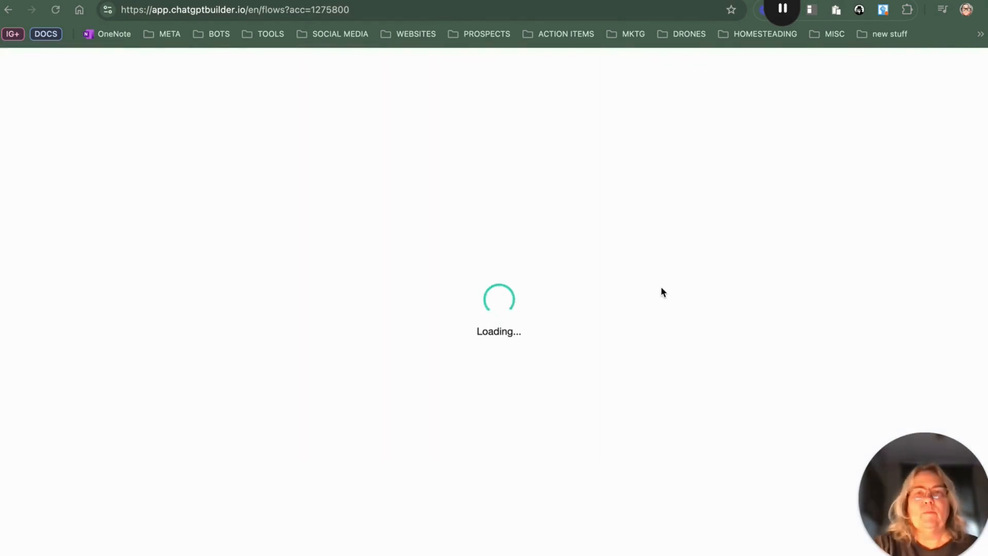
pyautogui.scroll(-10, 674, 319)
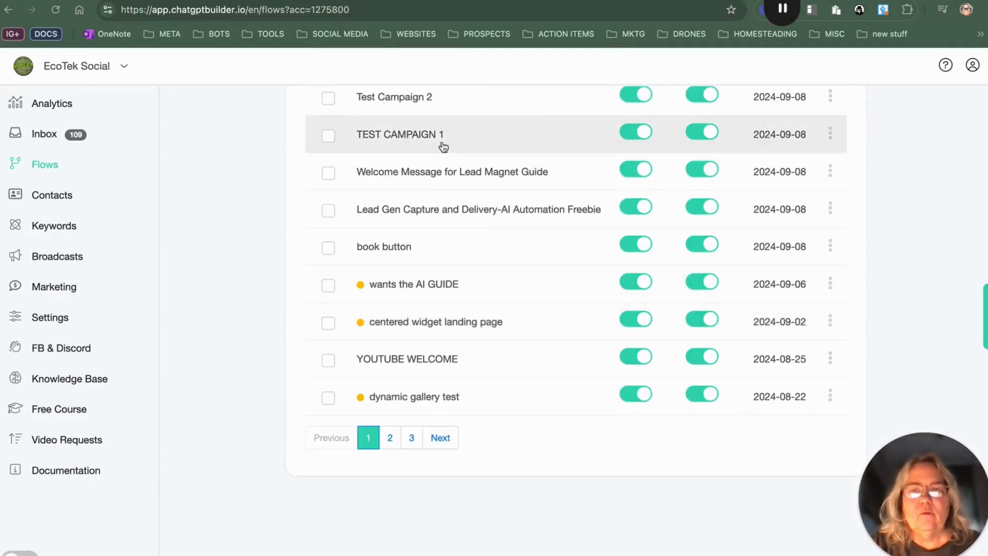
# Step: Open the TEST CAMPAIGN drip campaign and set its first message to send the TEST CAMPAIGN 1 flow
pyautogui.scroll(3, 452, 154)
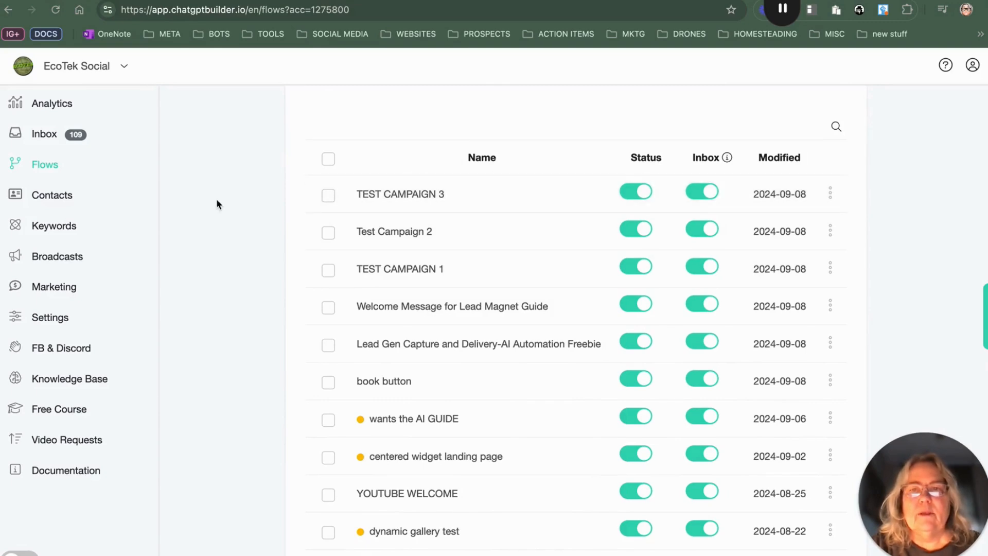
pyautogui.scroll(7, 217, 204)
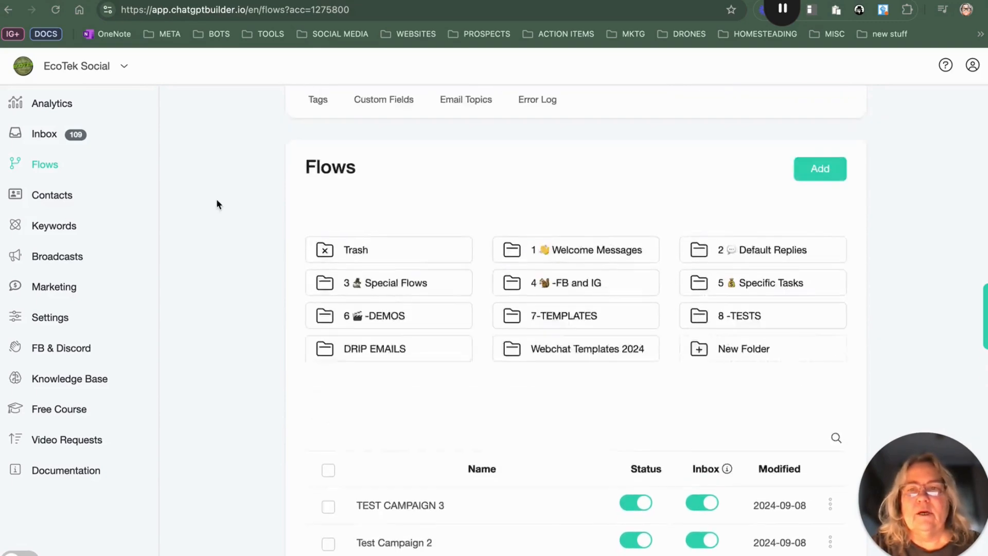
pyautogui.click(58, 294)
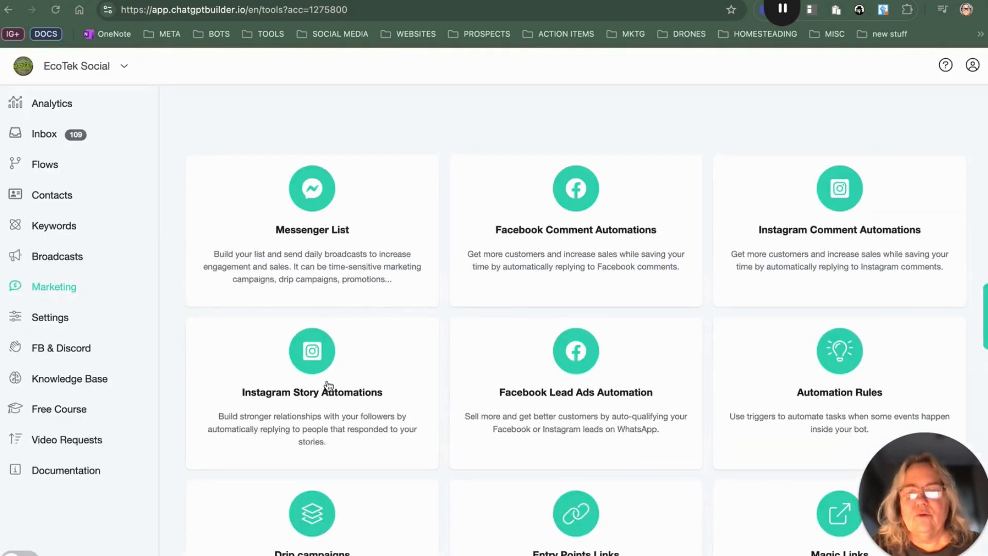
pyautogui.scroll(-2, 327, 385)
pyautogui.click(352, 456)
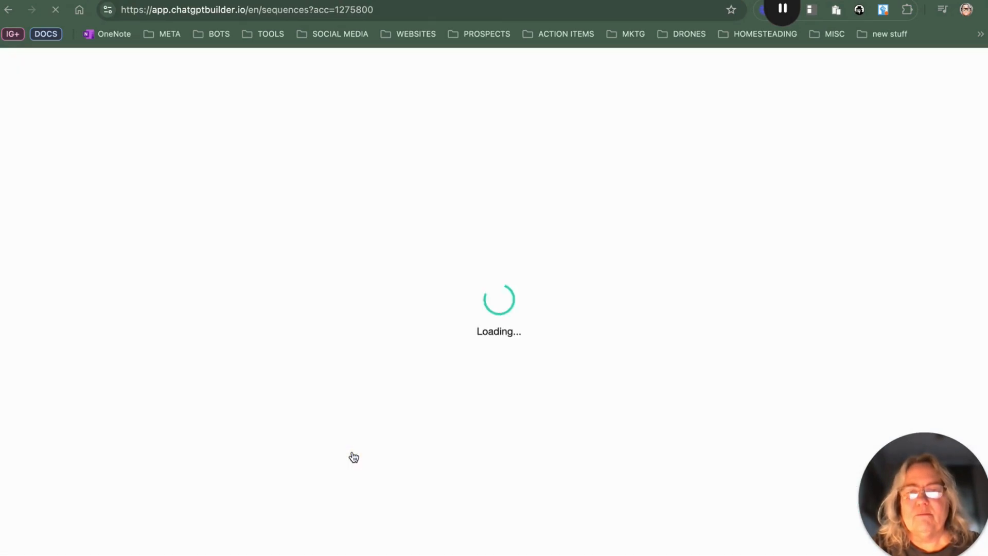
pyautogui.scroll(-4, 558, 373)
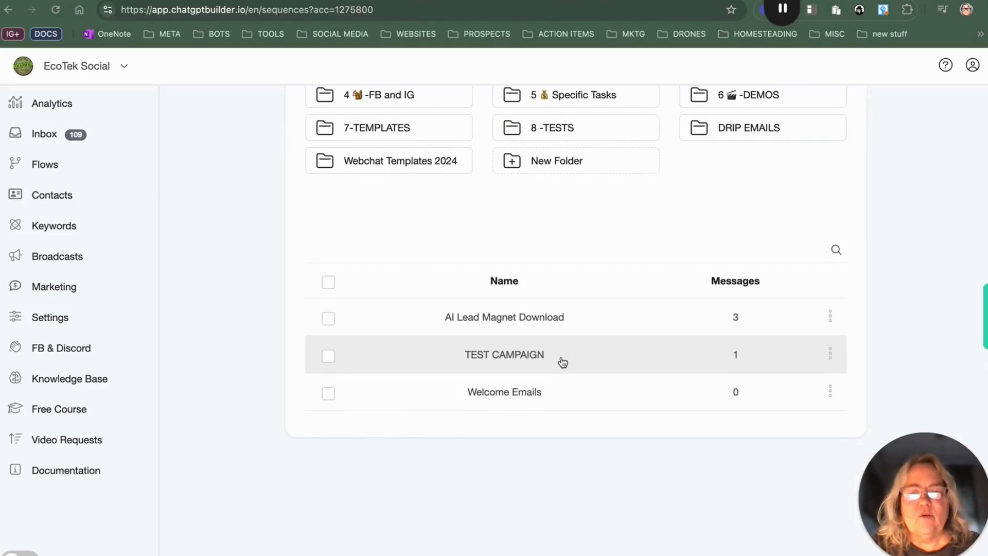
pyautogui.click(539, 366)
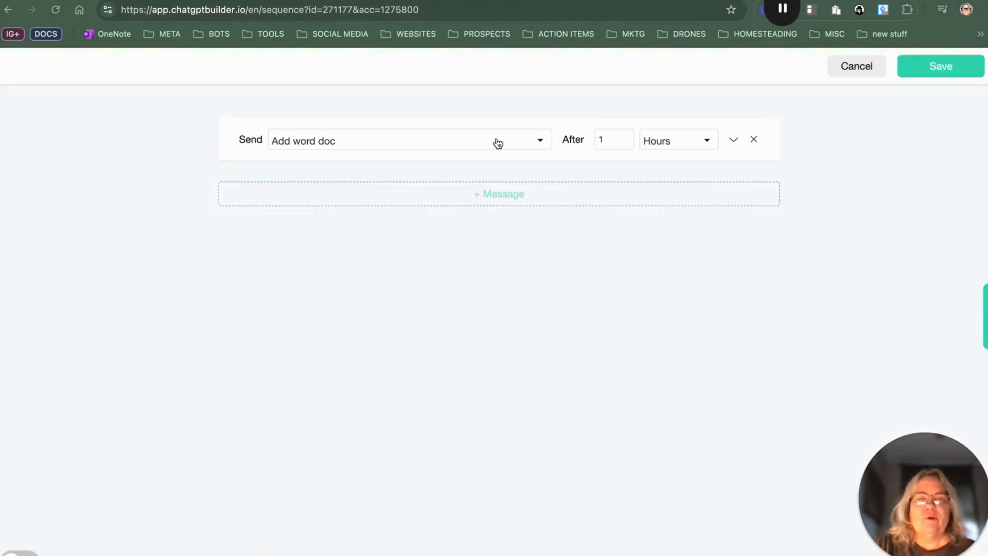
pyautogui.click(451, 138)
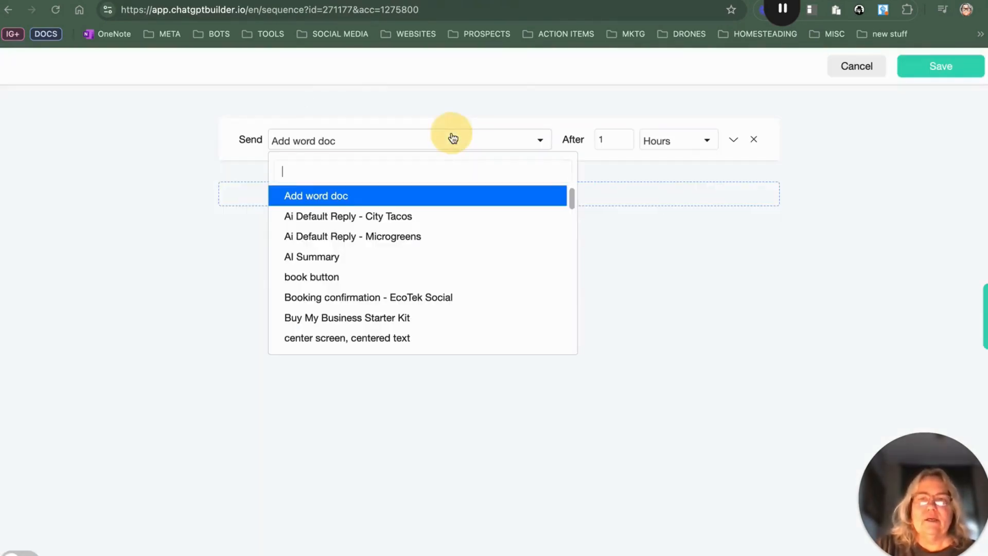
pyautogui.scroll(-5, 353, 262)
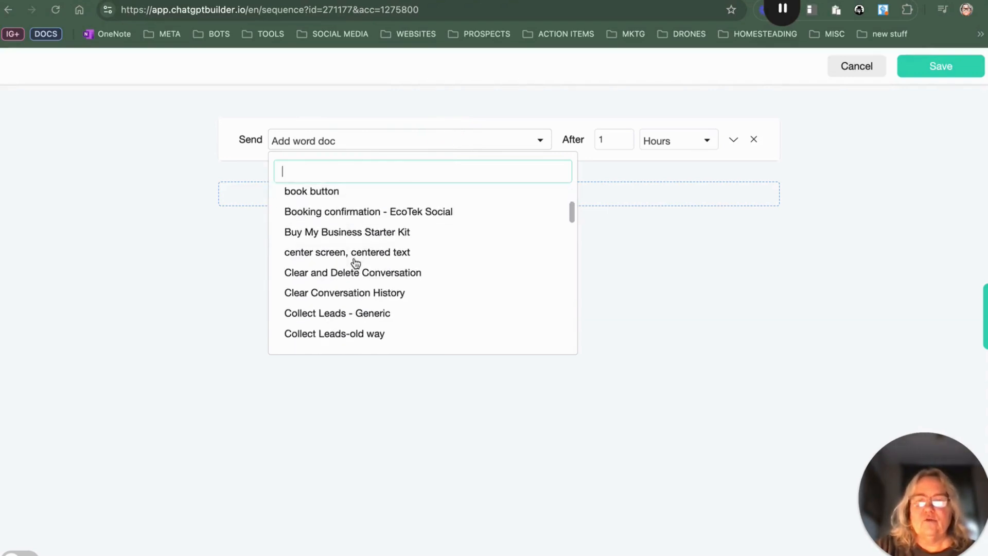
pyautogui.scroll(-12, 354, 263)
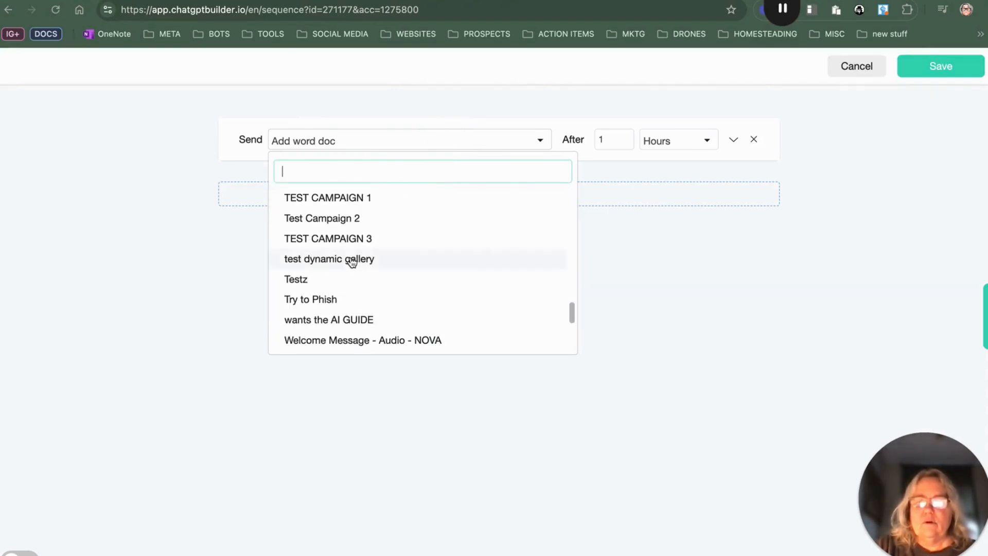
pyautogui.click(347, 200)
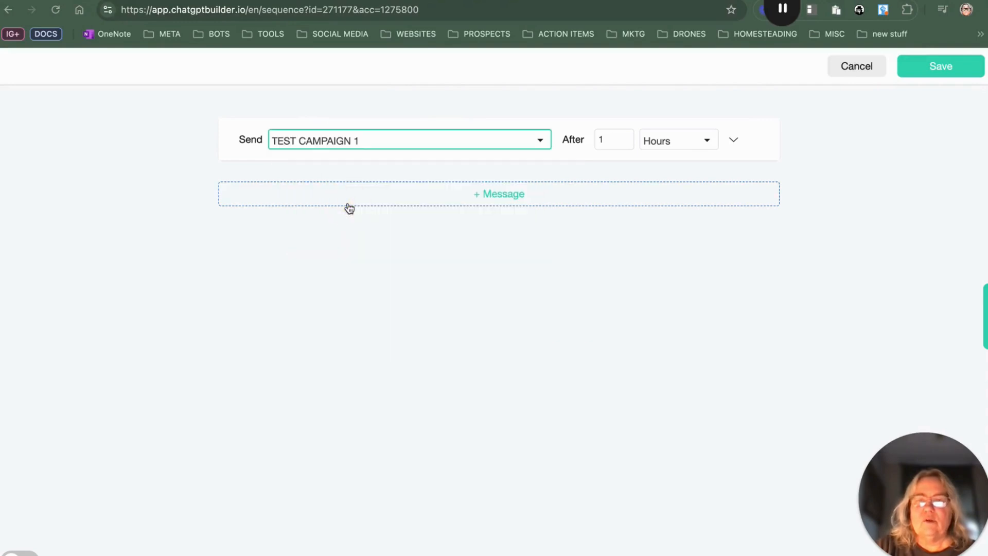
# Step: Set the first message's delay to 0 with the Immediately timing option
pyautogui.click(708, 140)
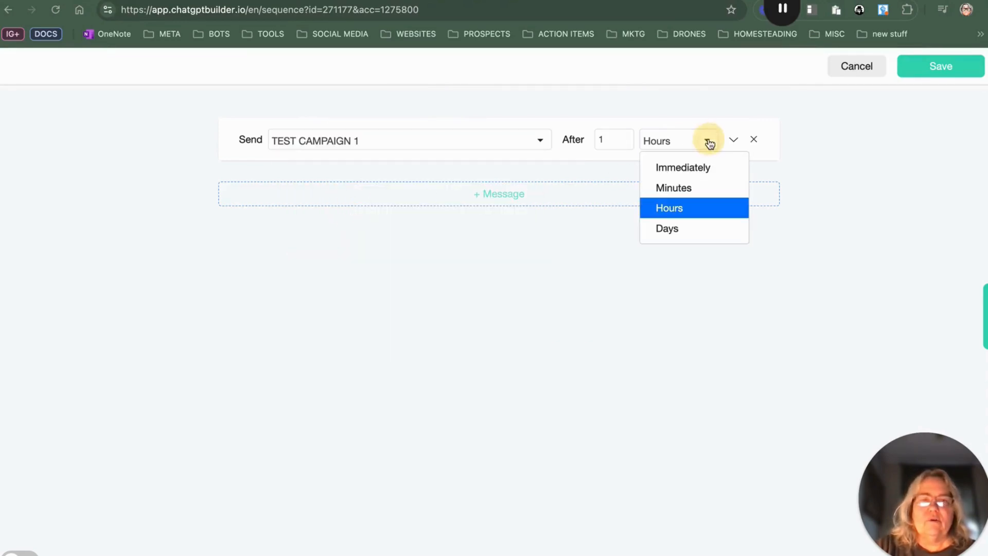
pyautogui.click(684, 169)
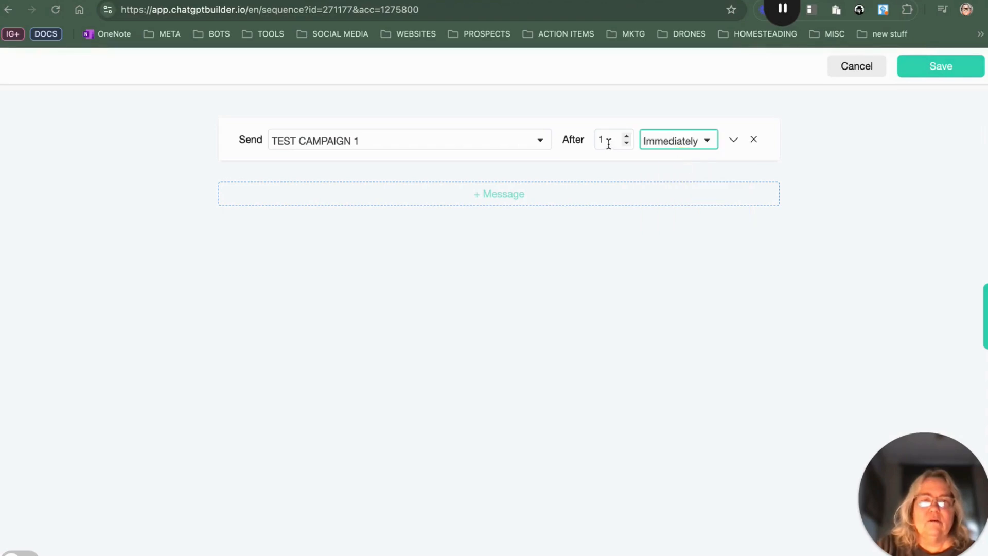
pyautogui.click(626, 143)
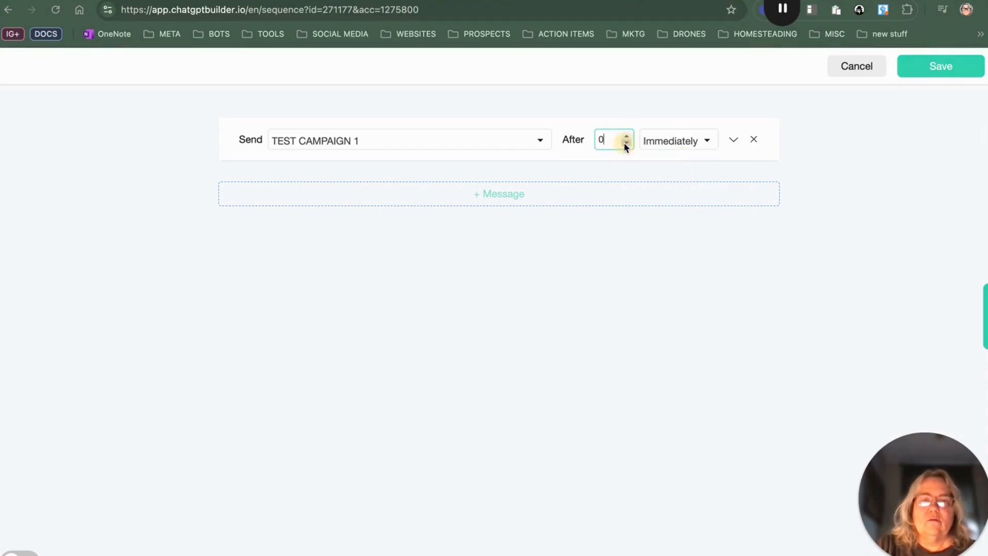
# Step: Add a second message that sends the Test Campaign 2 flow after 24 Hours
pyautogui.click(315, 194)
pyautogui.click(323, 190)
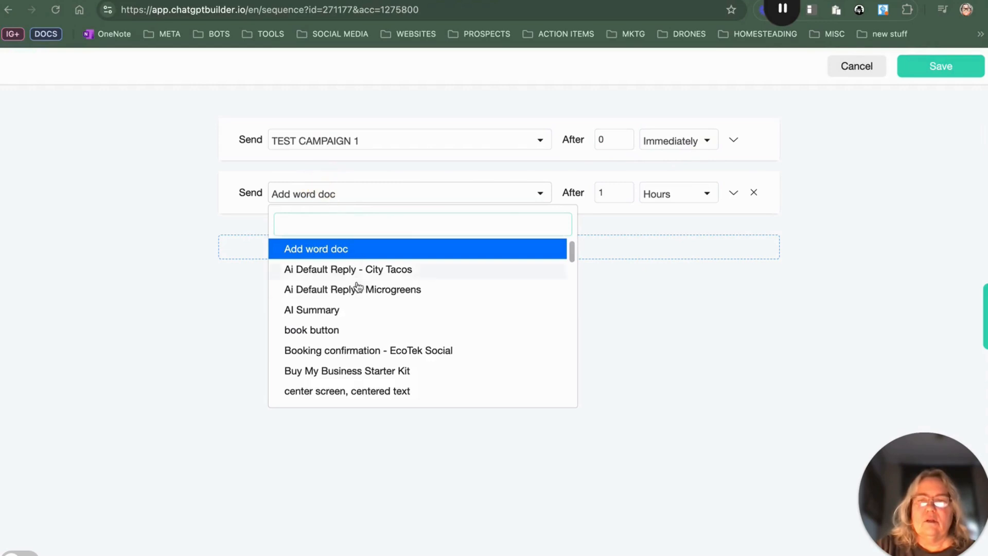
pyautogui.scroll(-10, 355, 302)
pyautogui.scroll(10, 348, 344)
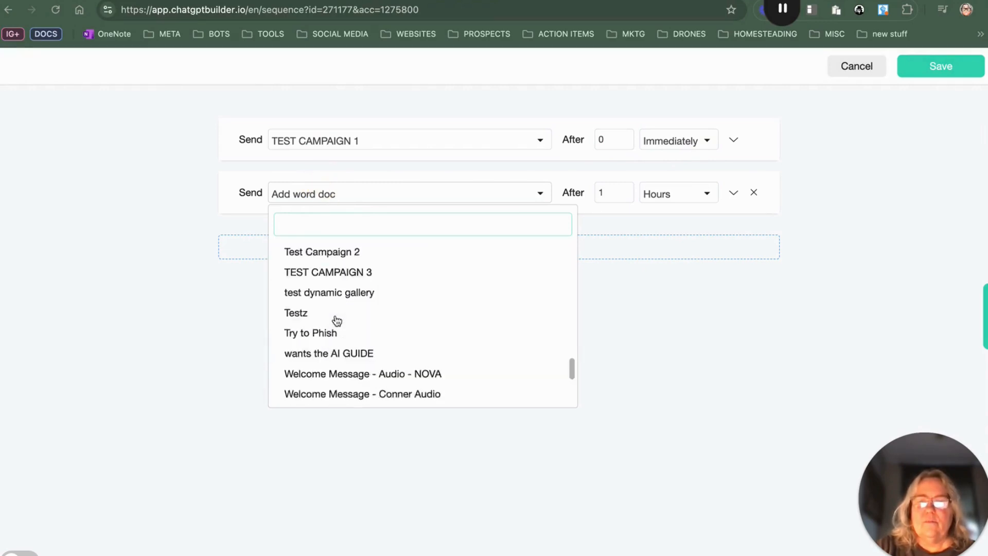
pyautogui.scroll(-6, 337, 317)
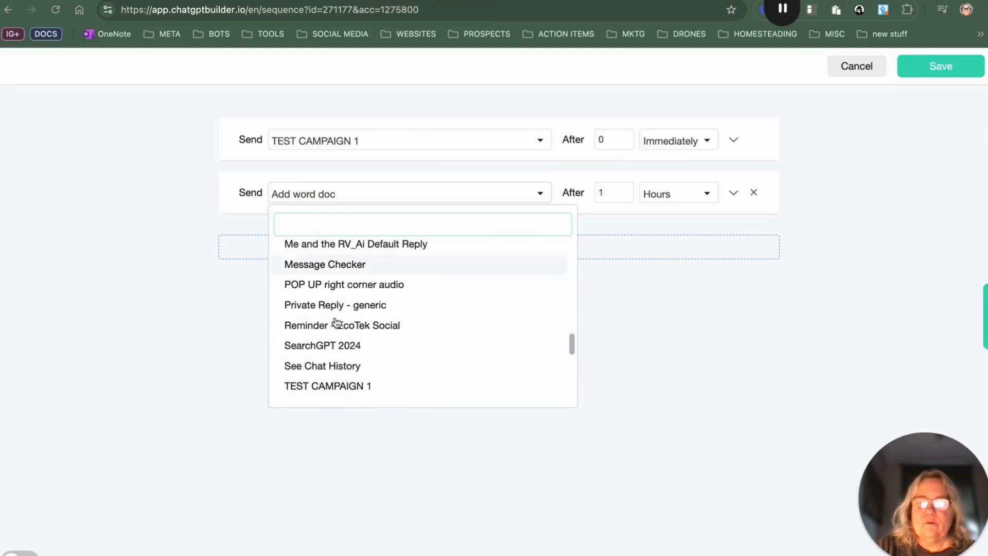
pyautogui.click(343, 368)
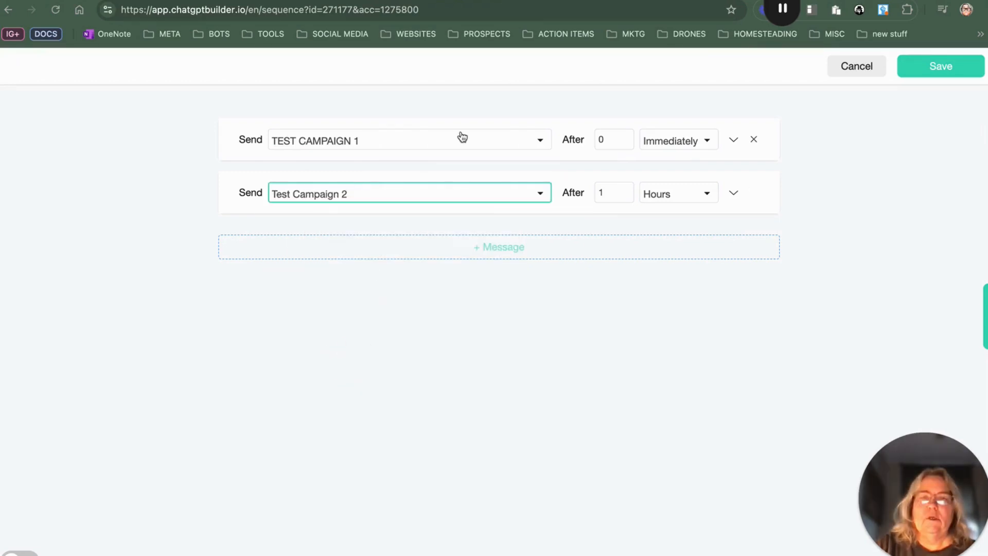
pyautogui.doubleClick(626, 190)
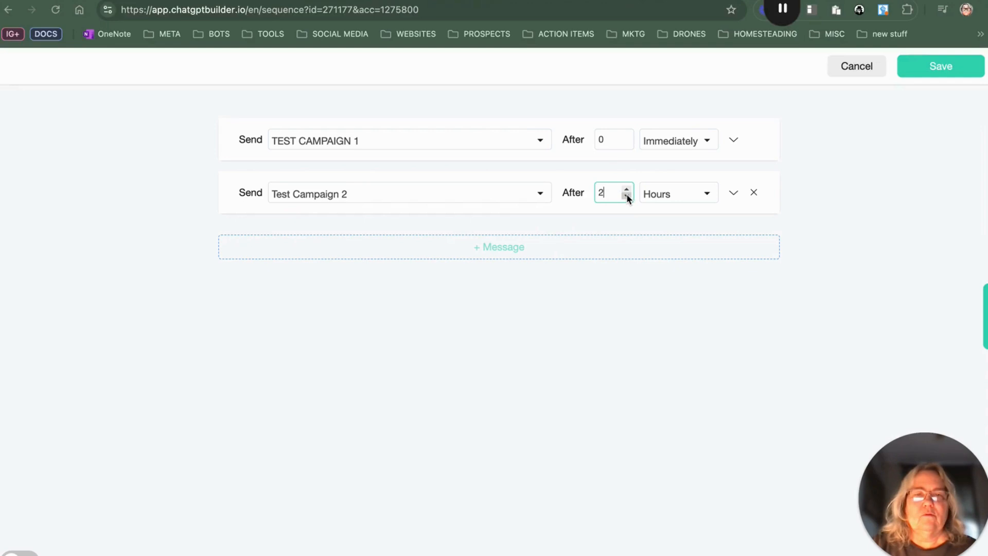
pyautogui.write('4')
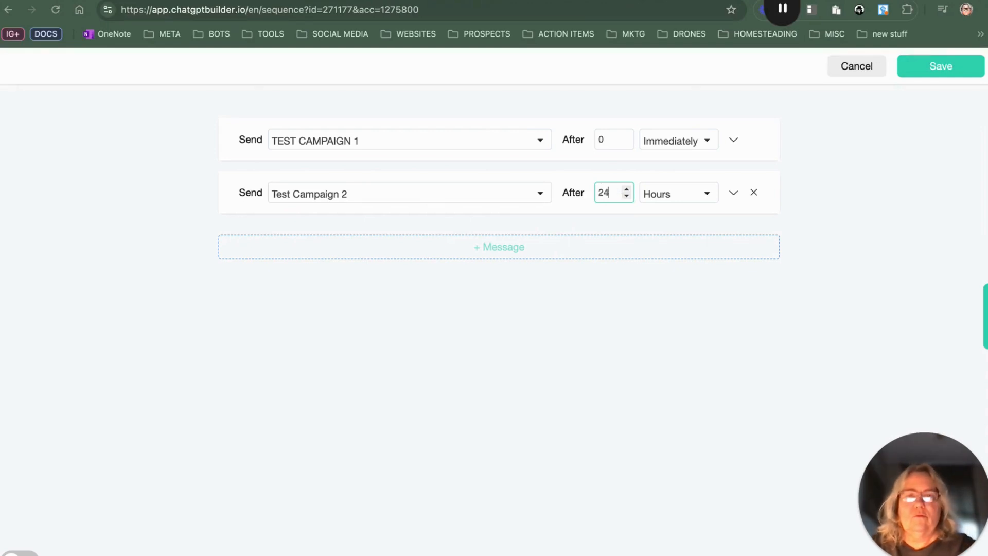
# Step: Add a third message sending the TEST CAMPAIGN 3 flow after 3 Days, then save the drip campaign
pyautogui.click(441, 256)
pyautogui.click(338, 248)
pyautogui.scroll(-15, 353, 409)
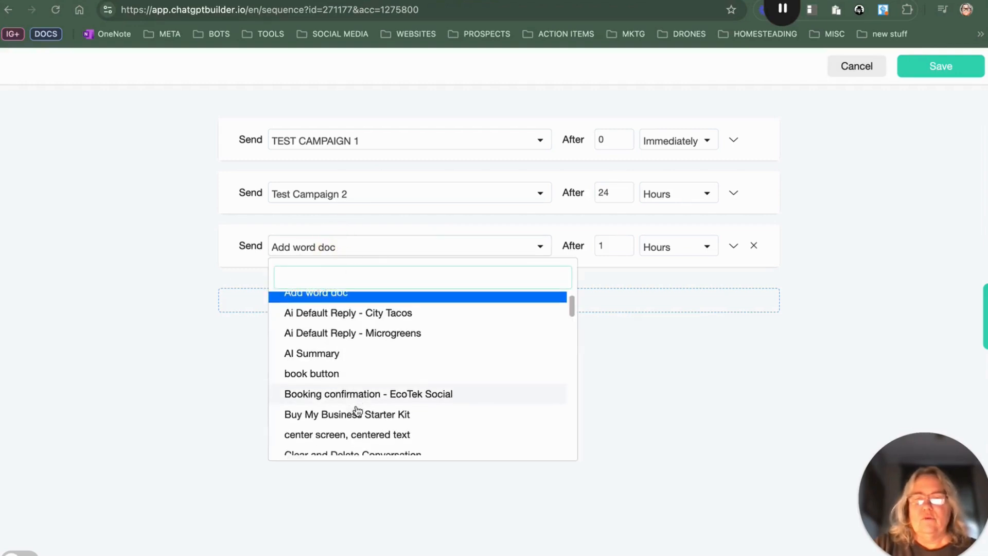
pyautogui.scroll(-2, 352, 406)
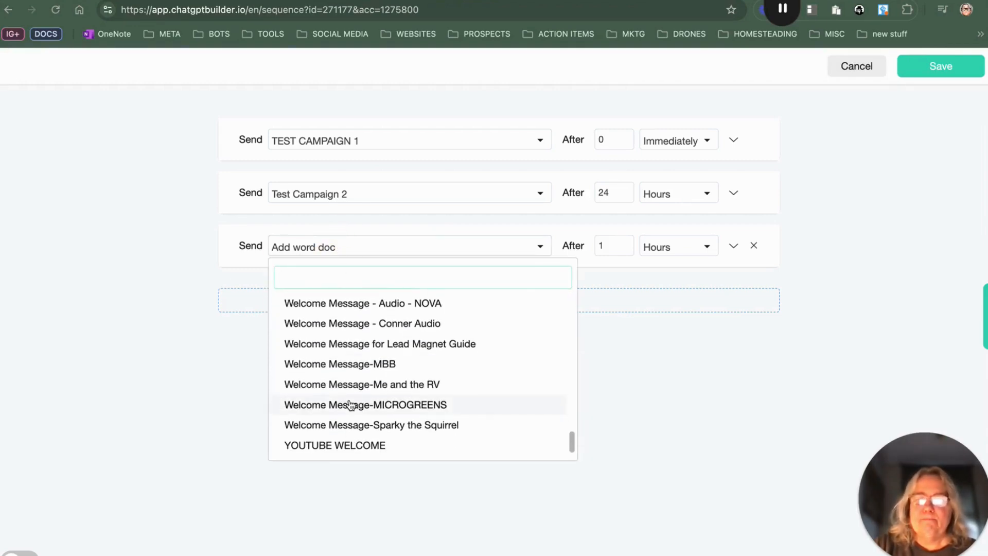
pyautogui.scroll(3, 326, 342)
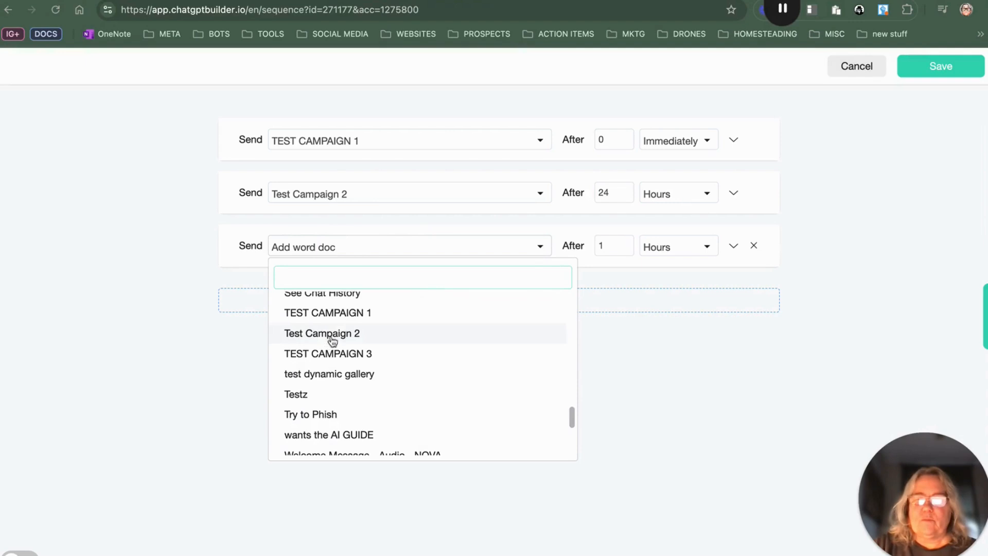
pyautogui.click(346, 355)
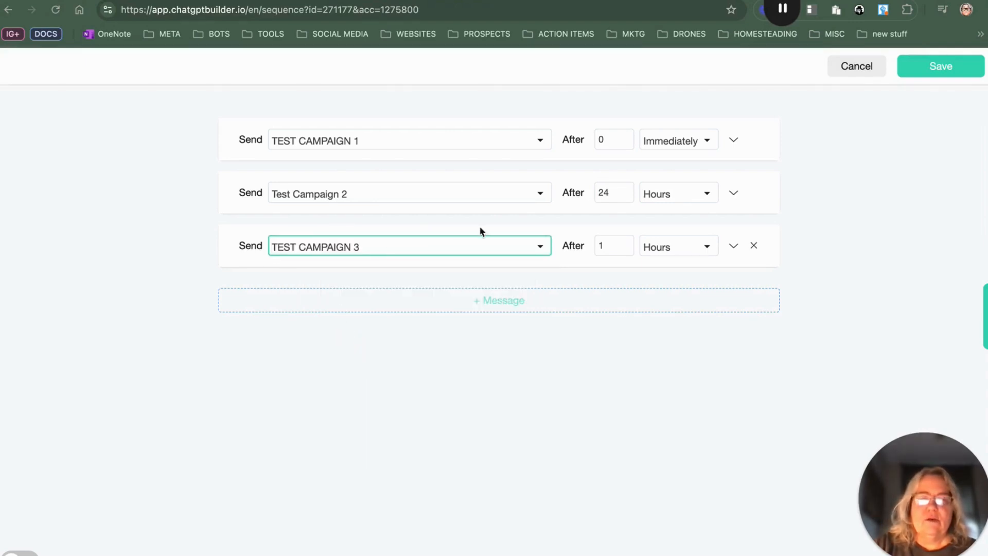
pyautogui.click(626, 241)
pyautogui.click(626, 242)
pyautogui.click(679, 252)
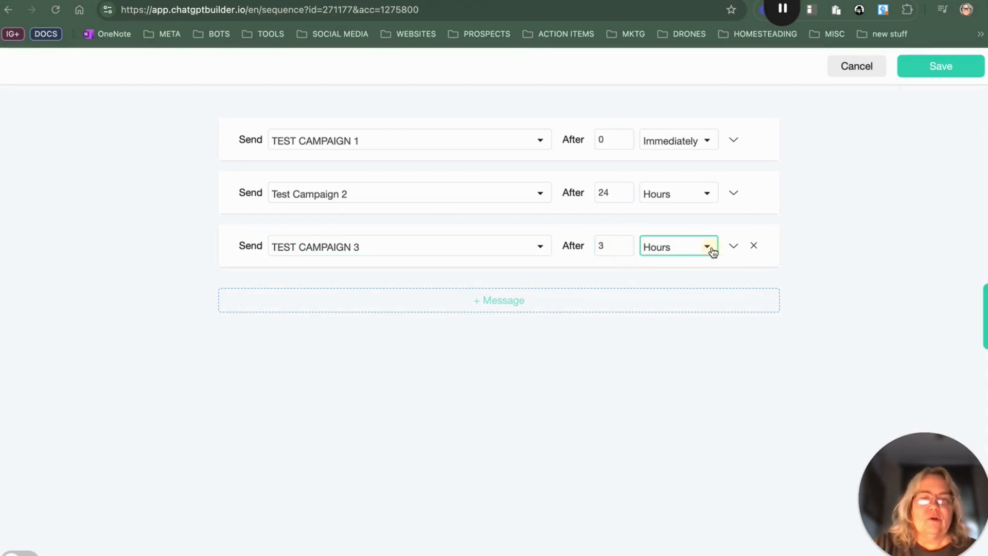
pyautogui.click(693, 335)
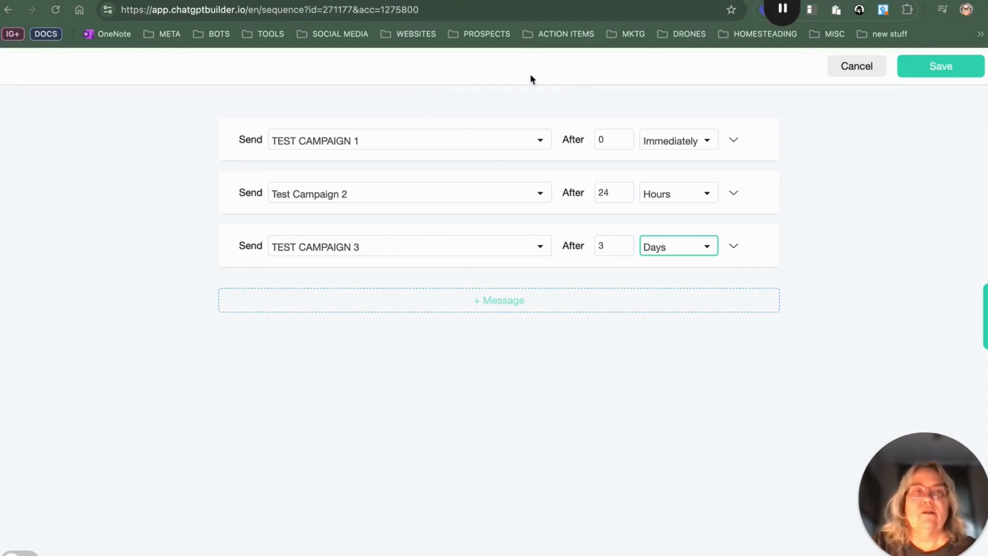
pyautogui.click(942, 65)
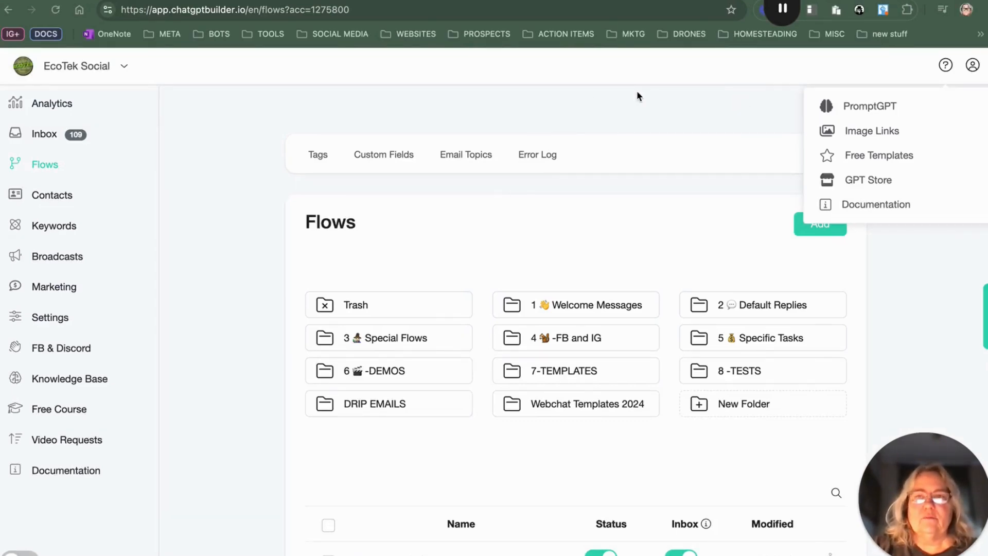
# Step: Duplicate the Welcome Message for Lead Magnet Guide flow in the flows list
pyautogui.scroll(-2, 516, 411)
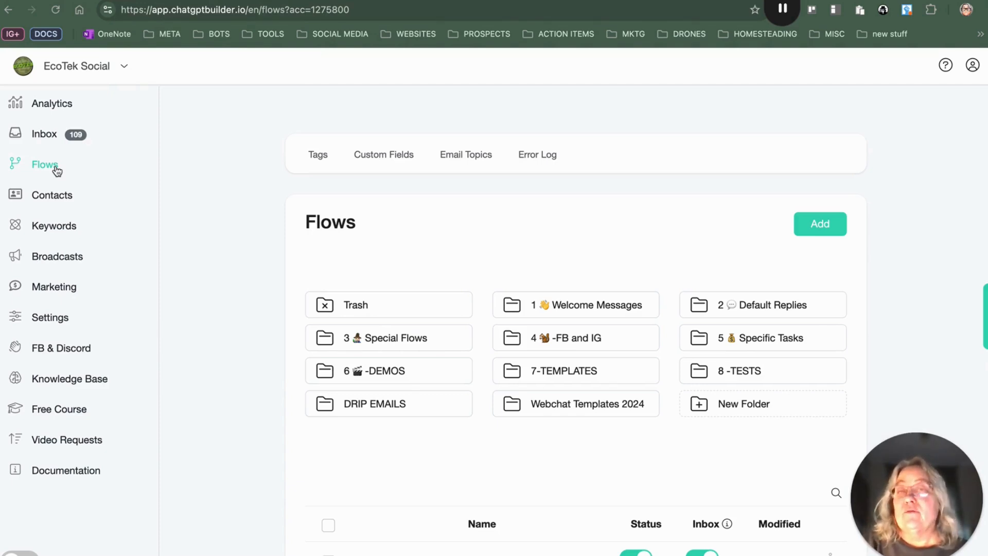
pyautogui.scroll(-4, 515, 370)
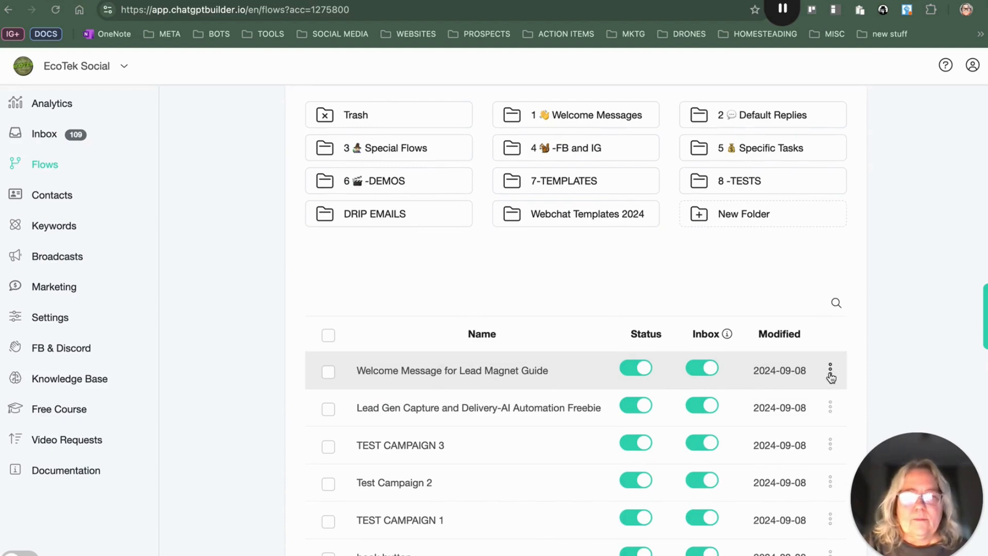
pyautogui.click(830, 372)
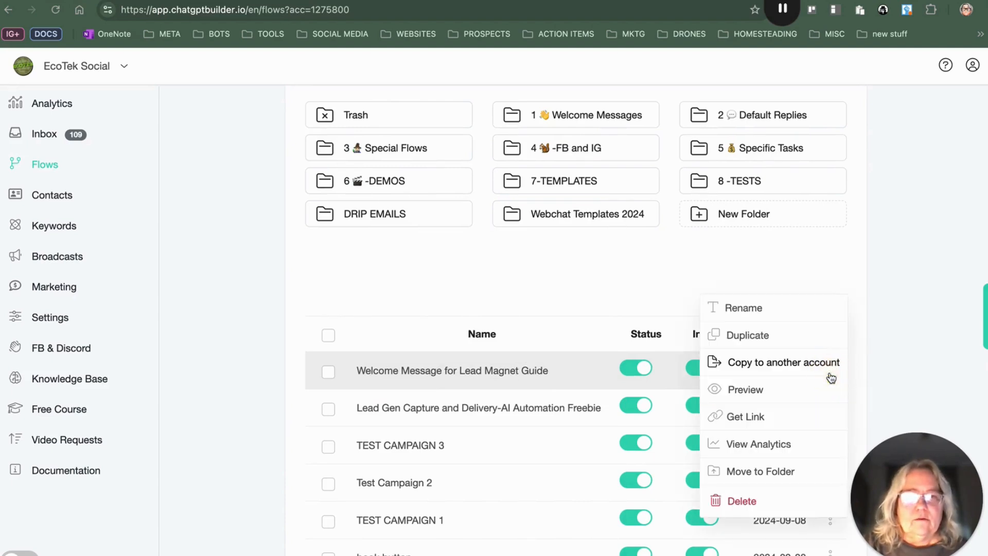
pyautogui.click(810, 334)
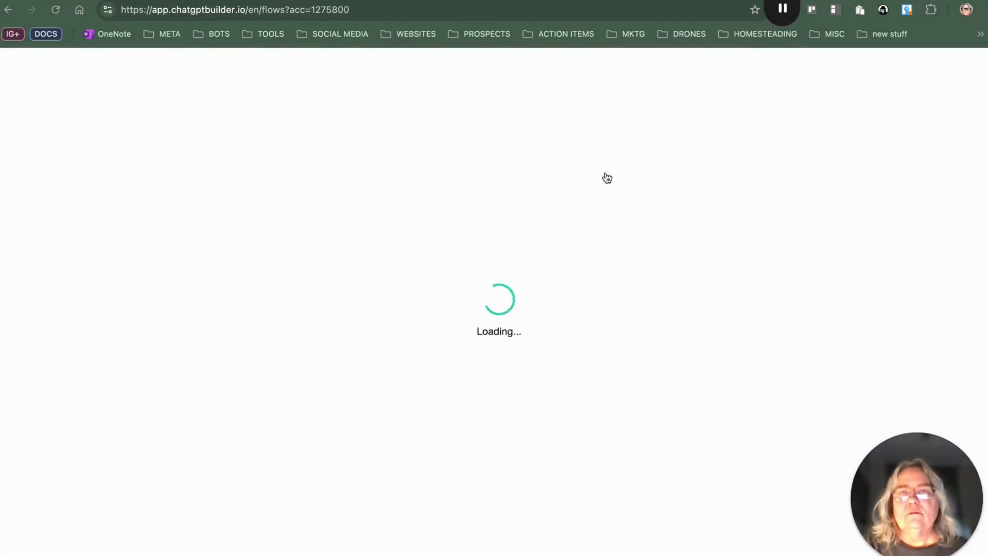
# Step: Rename the duplicated flow to Welcome Message for TEST CAMPAIGN Lead Magnet Guide - copy
pyautogui.scroll(-5, 471, 433)
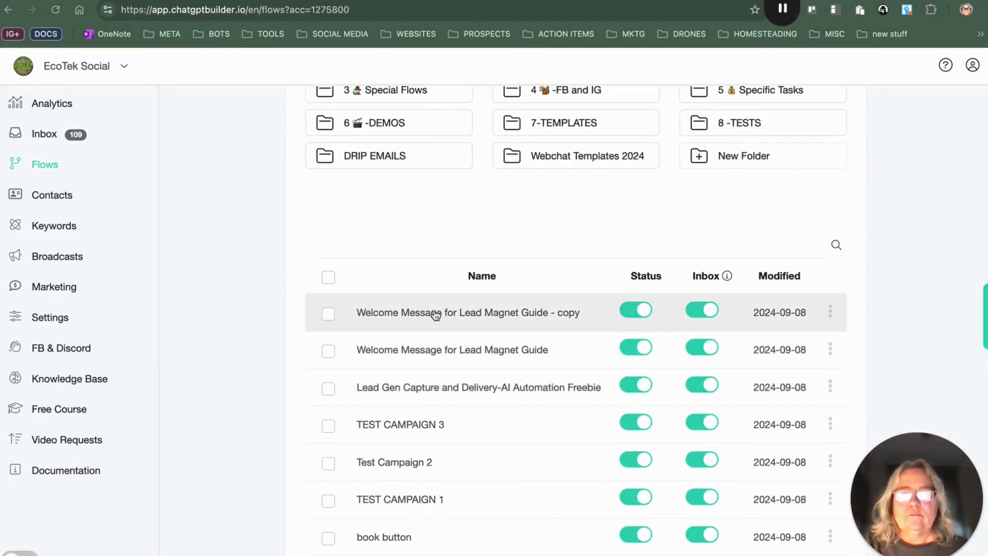
pyautogui.click(829, 311)
pyautogui.click(772, 341)
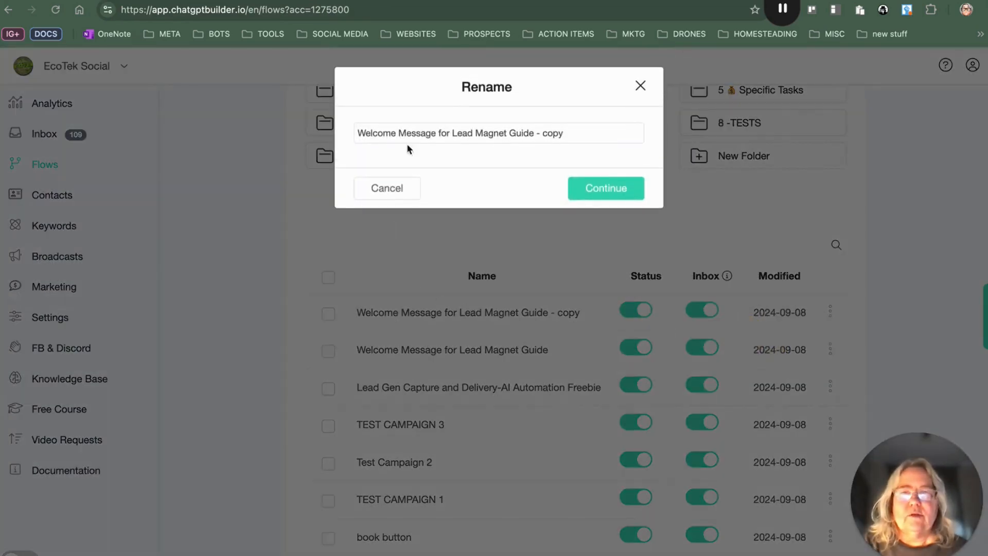
pyautogui.click(451, 134)
pyautogui.write('TEST CAMP')
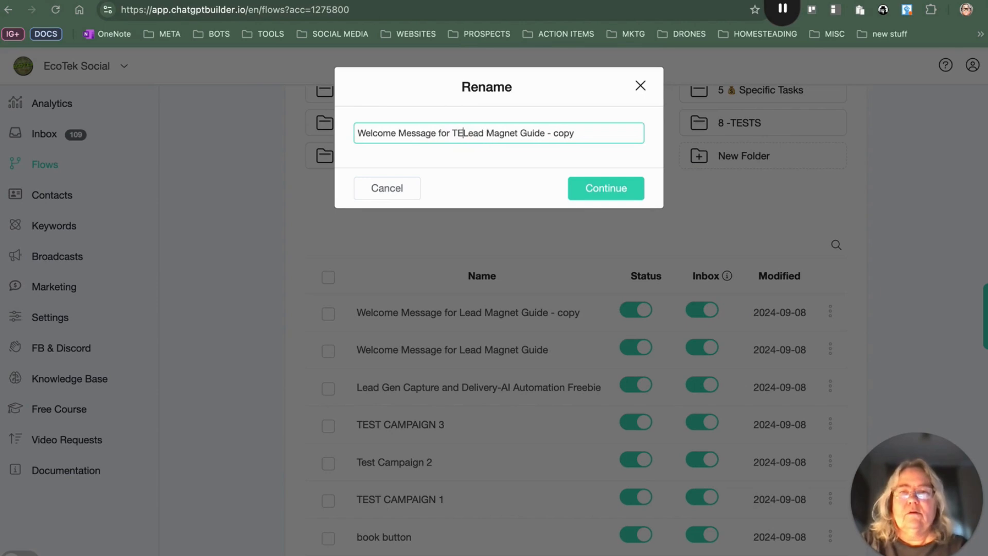
pyautogui.write('AIGN')
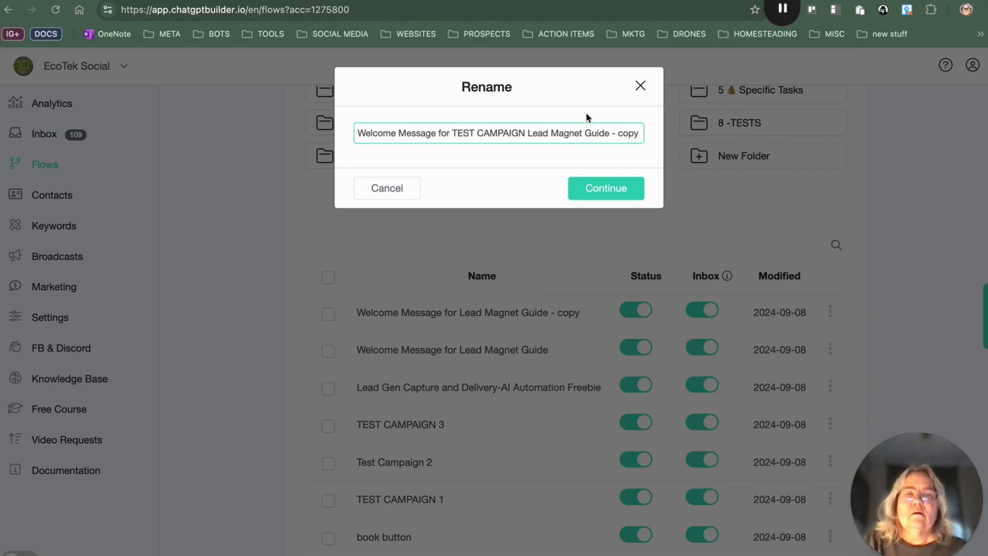
pyautogui.click(610, 189)
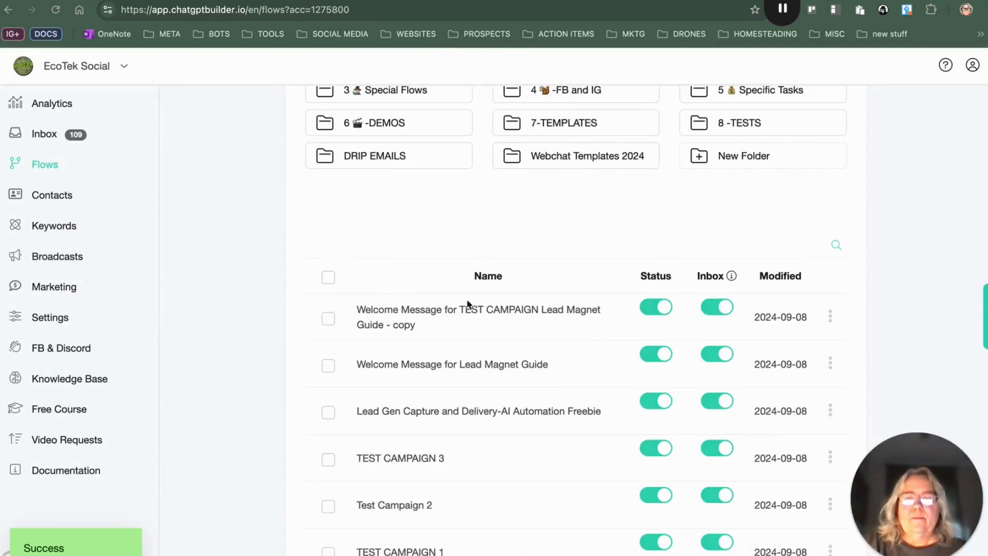
# Step: Open the copied flow and connect a new message step after the Collect Leads Info - Generic to Google Sheets node
pyautogui.click(449, 330)
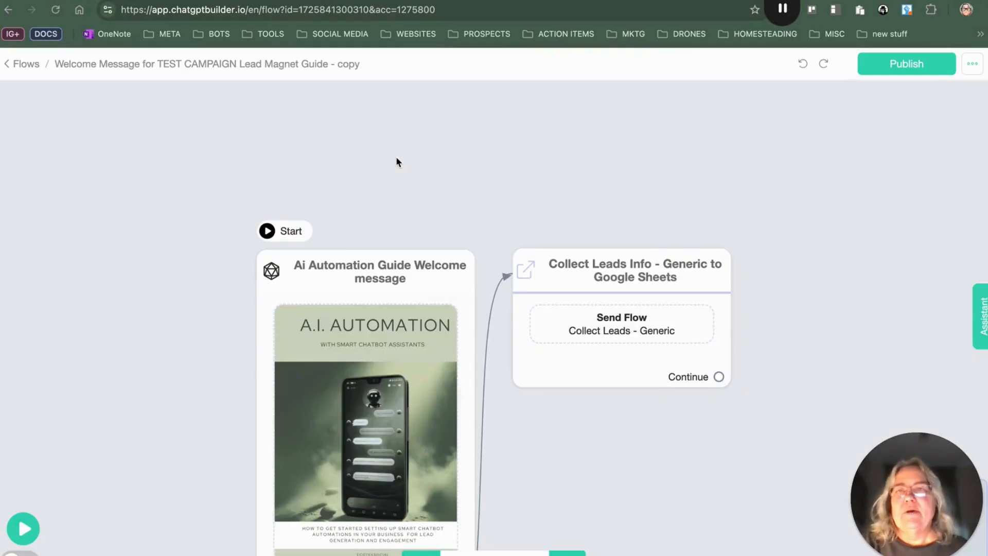
pyautogui.moveTo(518, 419); pyautogui.dragTo(474, 261)
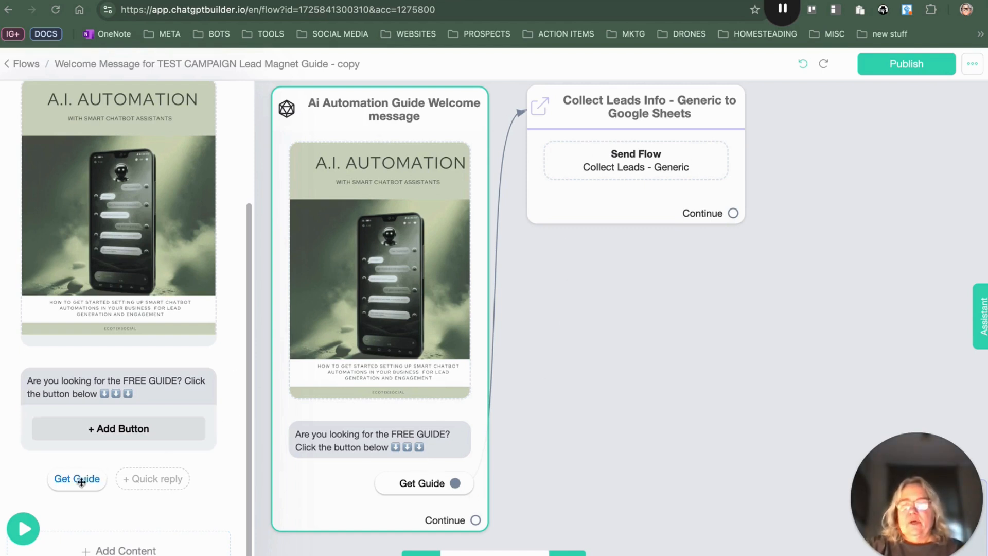
pyautogui.scroll(1, 80, 483)
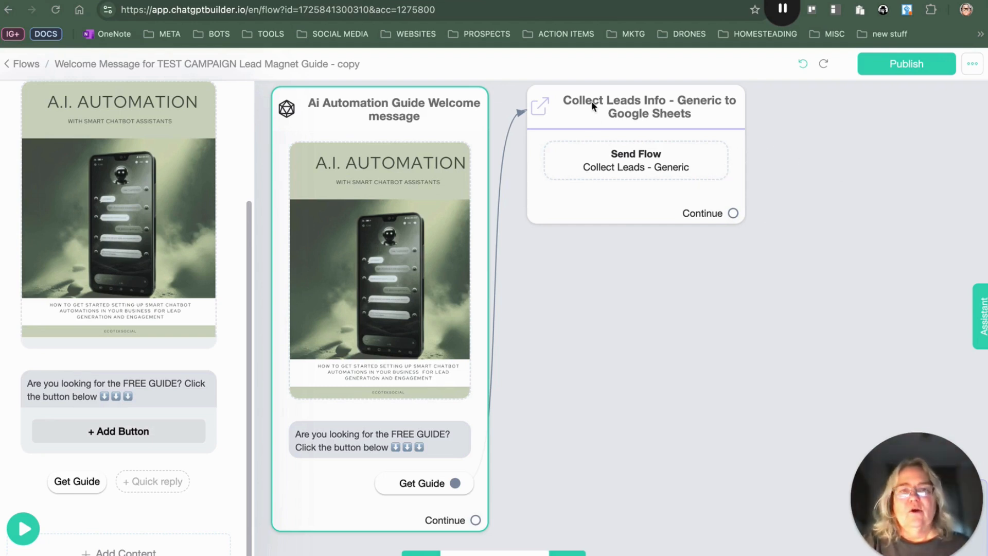
pyautogui.click(733, 213)
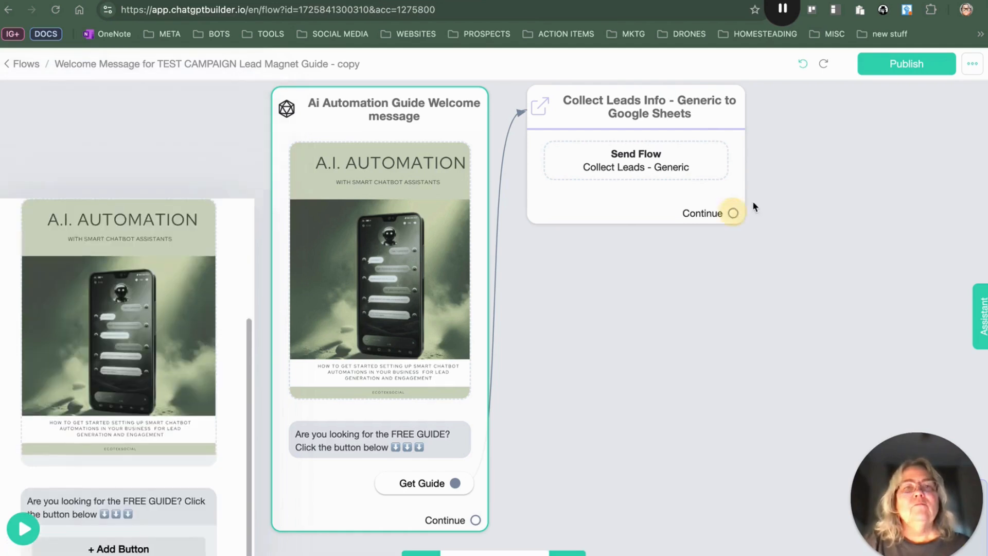
pyautogui.moveTo(733, 213); pyautogui.dragTo(788, 185)
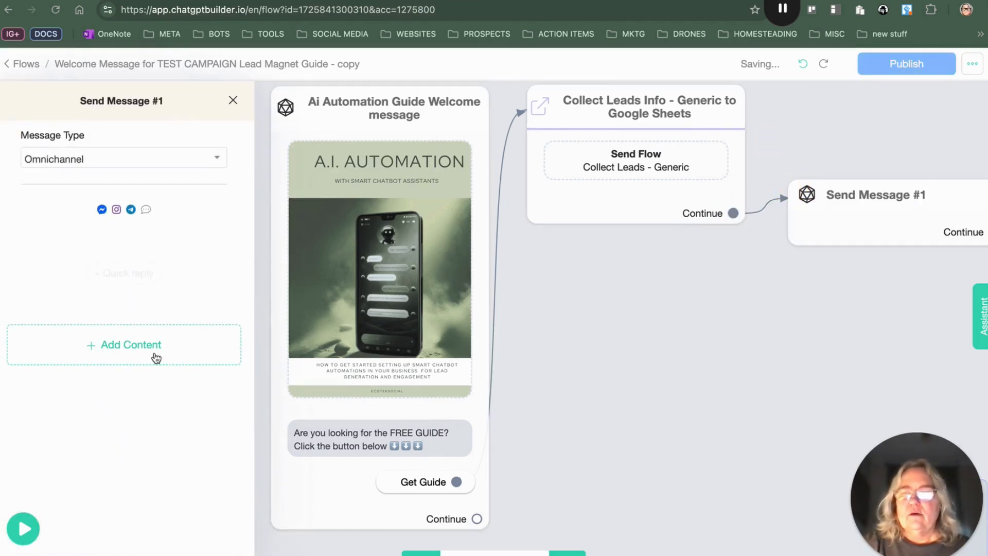
# Step: Add a Subscribe to drip campaign action to the new message and select the TEST CAMPAIGN drip campaign
pyautogui.click(156, 357)
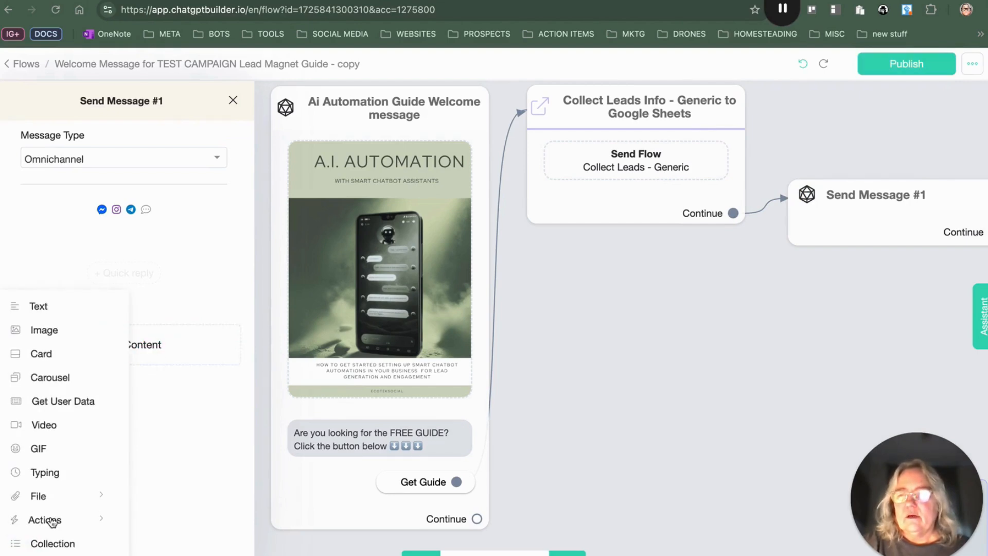
pyautogui.click(52, 520)
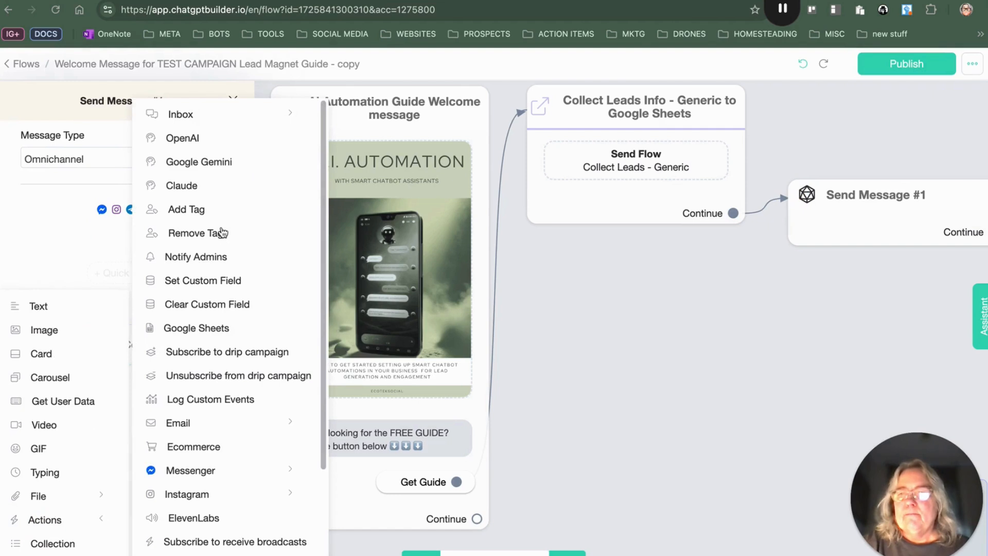
pyautogui.click(219, 354)
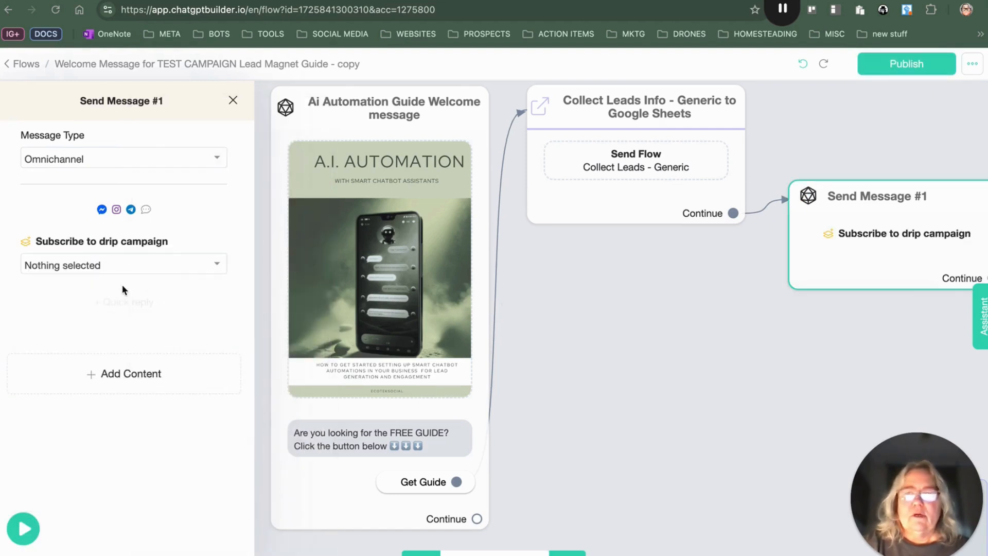
pyautogui.click(101, 268)
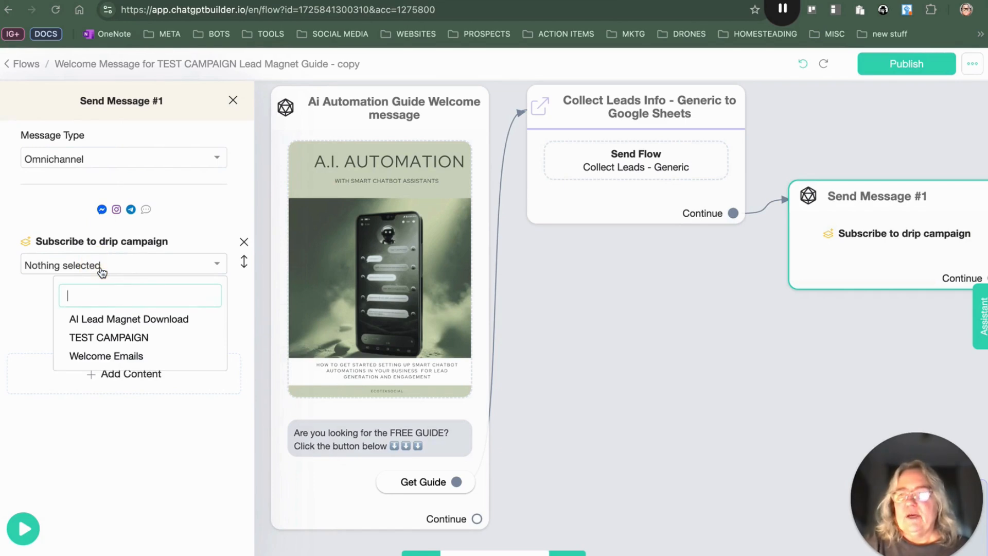
pyautogui.click(115, 337)
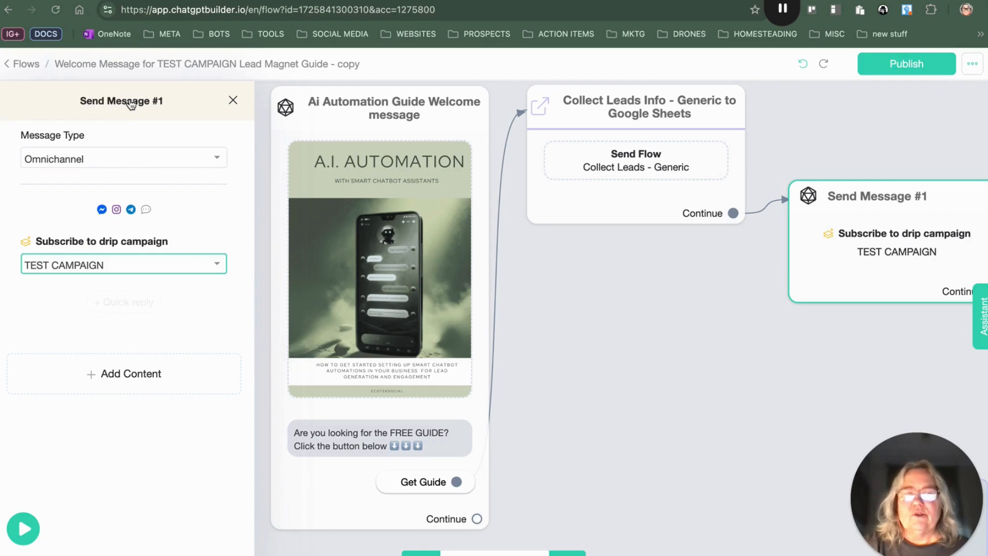
# Step: Rename the new message node to test campaign drip
pyautogui.click(857, 198)
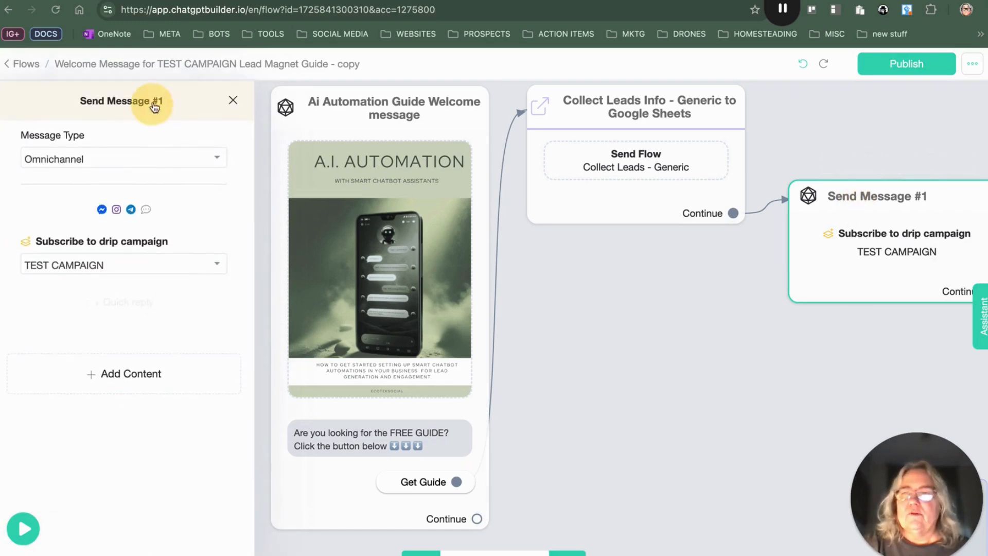
pyautogui.click(154, 102)
pyautogui.tripleClick(416, 134)
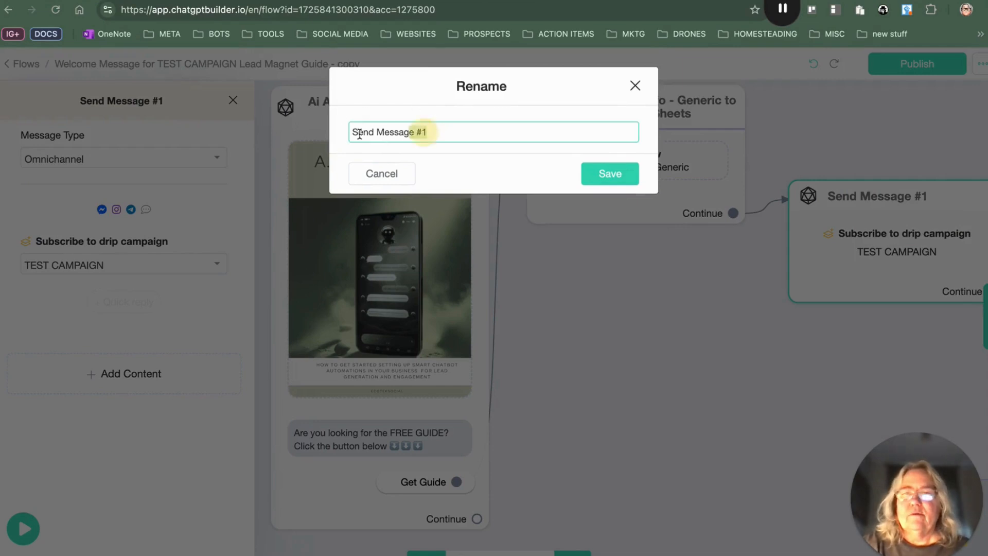
pyautogui.write('test')
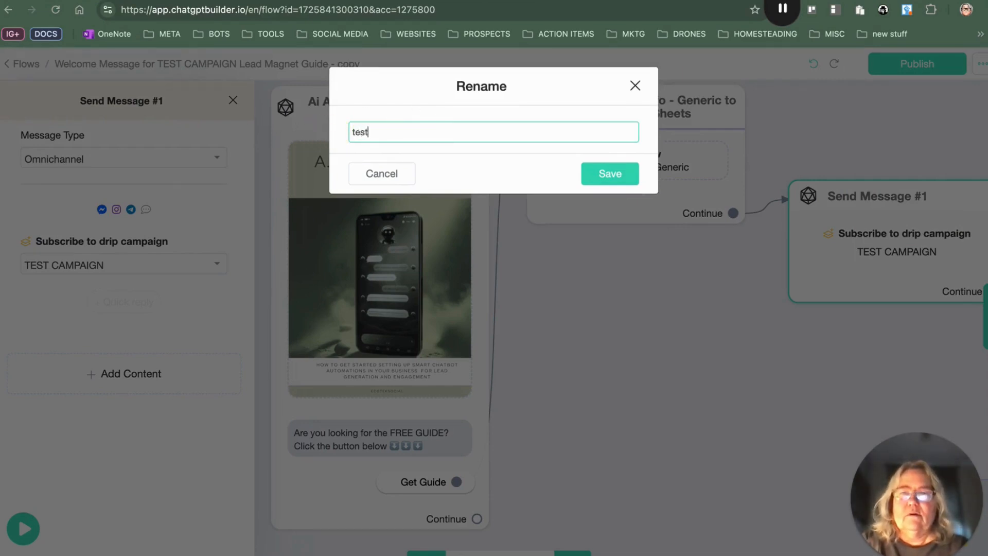
pyautogui.write(' campaign drip')
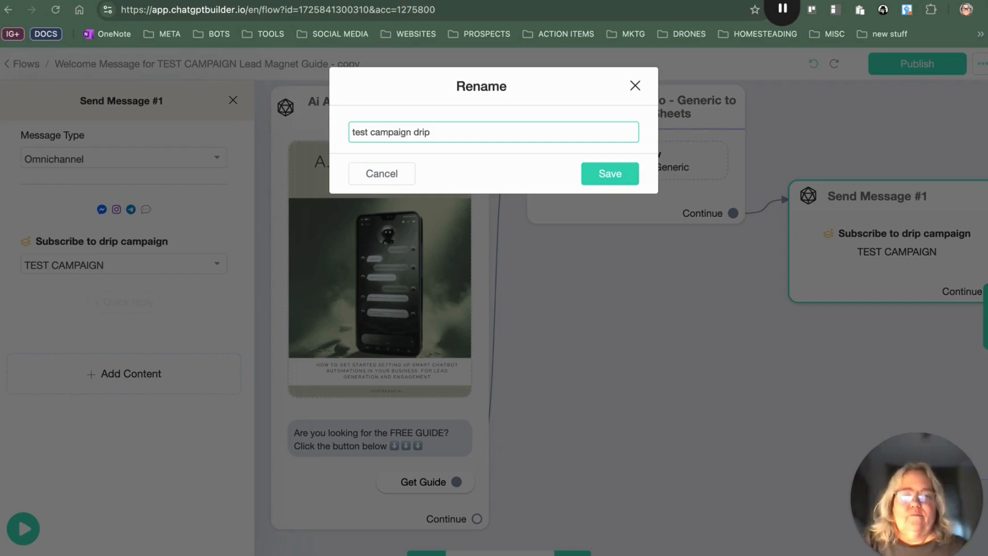
pyautogui.click(627, 172)
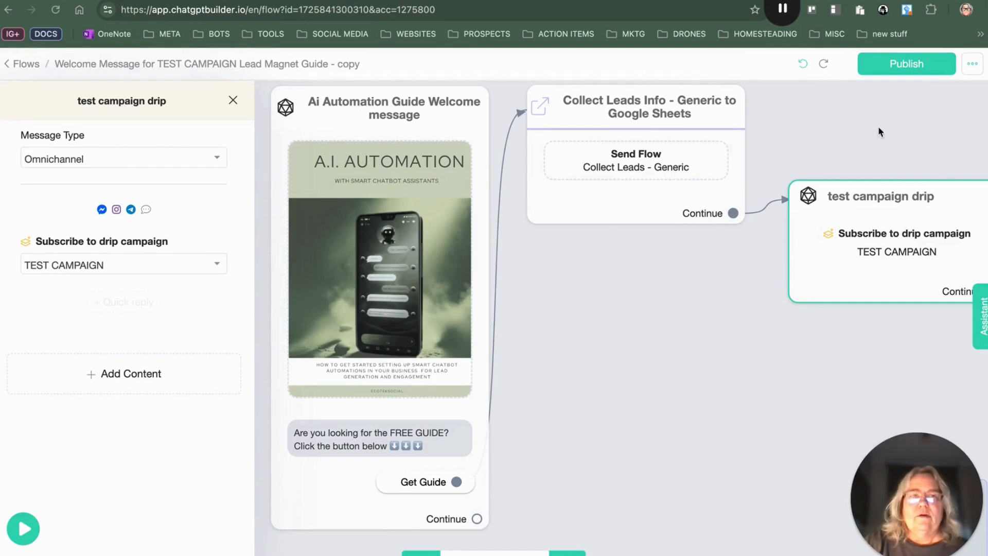
# Step: Publish the flow and copy its WebChat link
pyautogui.click(916, 72)
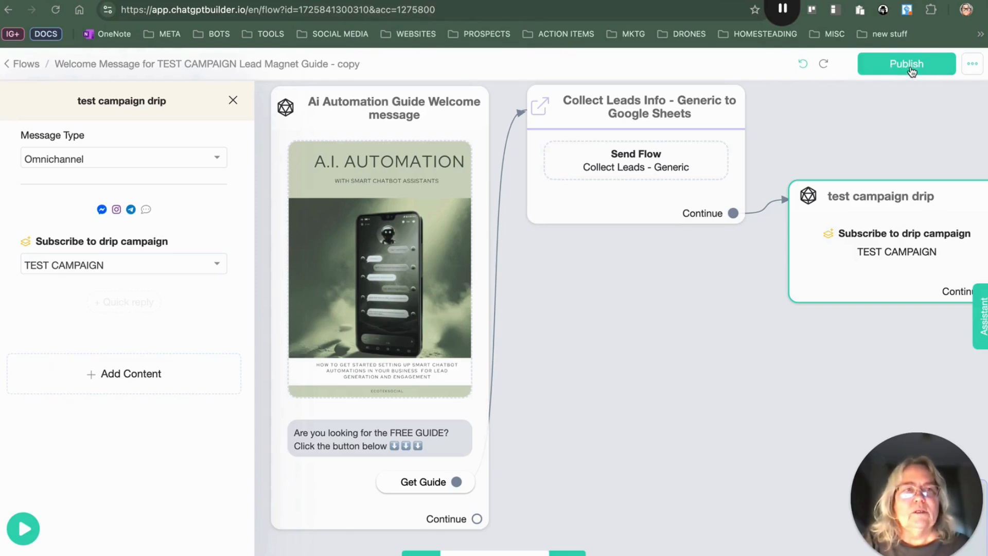
pyautogui.click(974, 65)
pyautogui.click(854, 166)
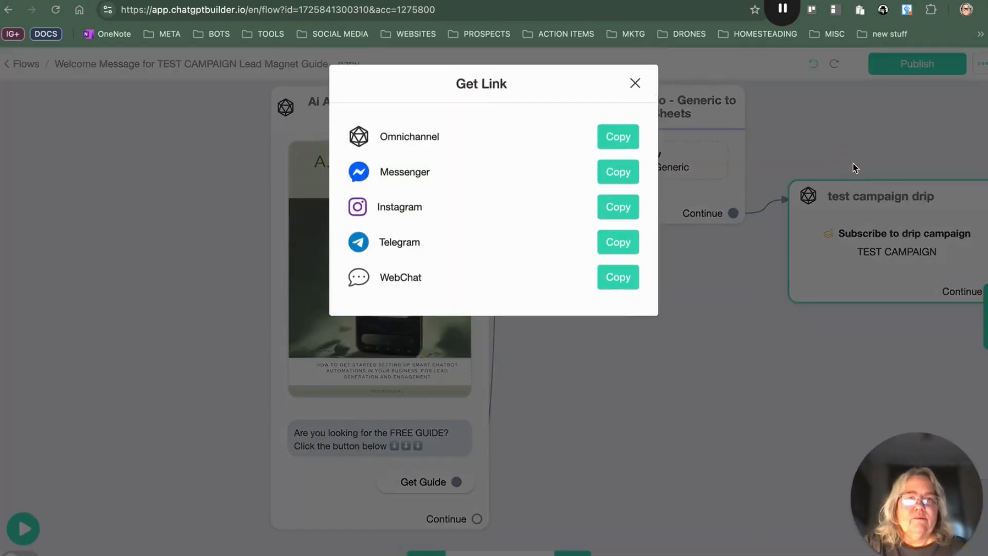
pyautogui.click(621, 280)
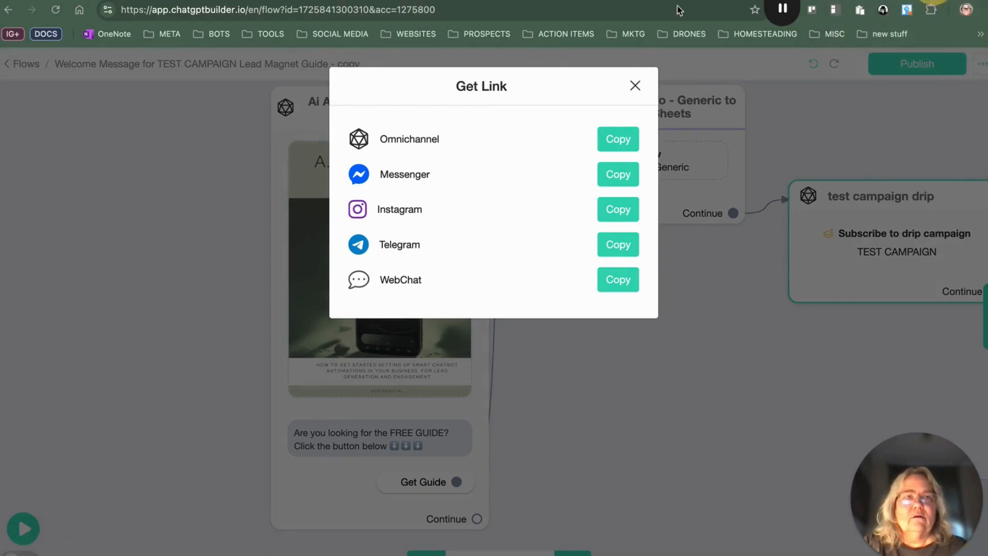
# Step: Open the copied WebChat link in a new browser tab
pyautogui.press('super+t')
pyautogui.rightClick(217, 7)
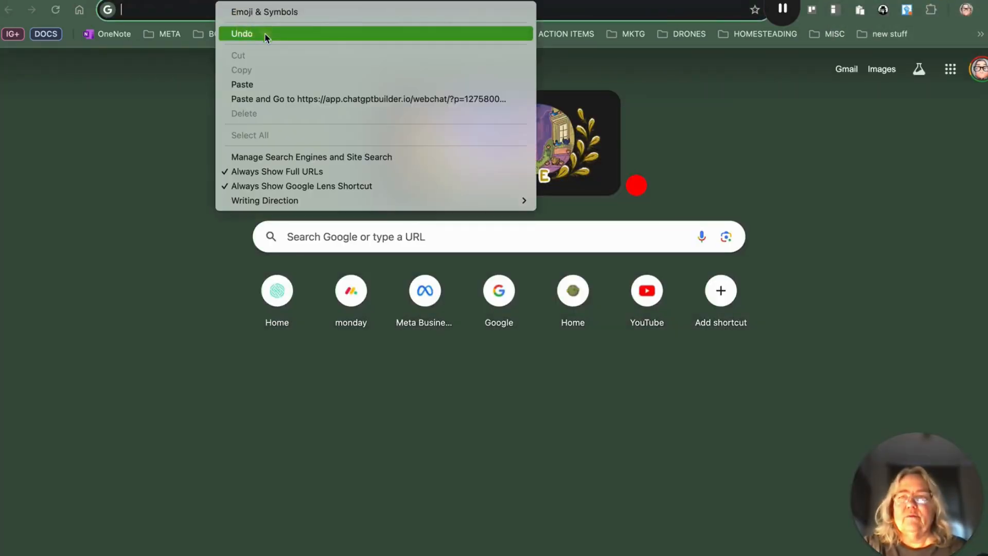
pyautogui.click(269, 84)
pyautogui.press('Return')
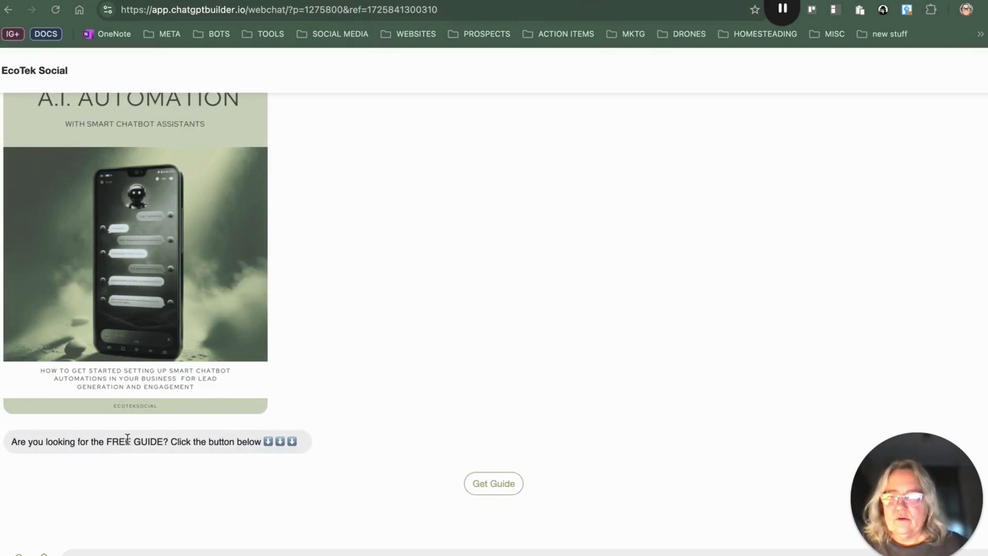
# Step: Test the web chat by requesting the guide, submitting the lead's name, e-mail and phone, and choosing Download Now
pyautogui.click(483, 483)
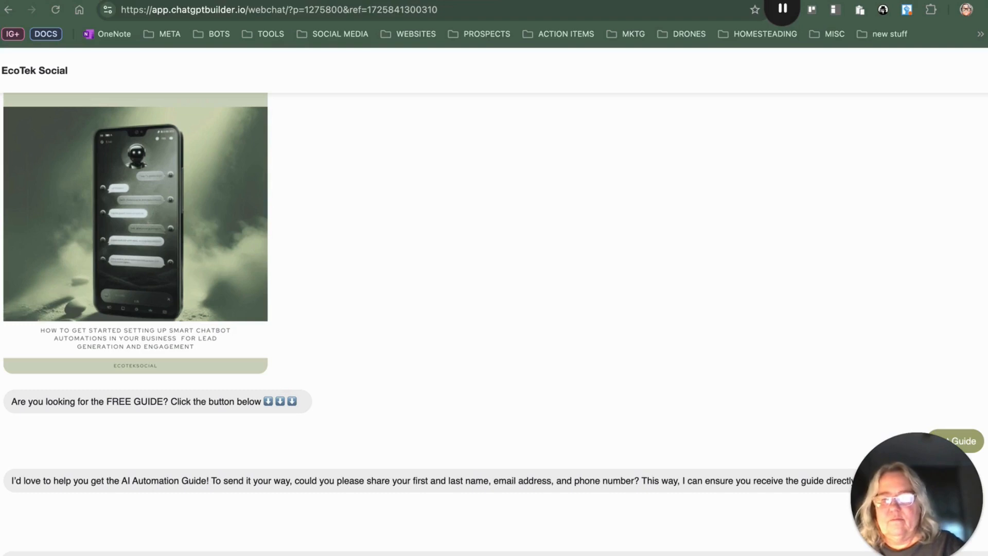
pyautogui.press('Return')
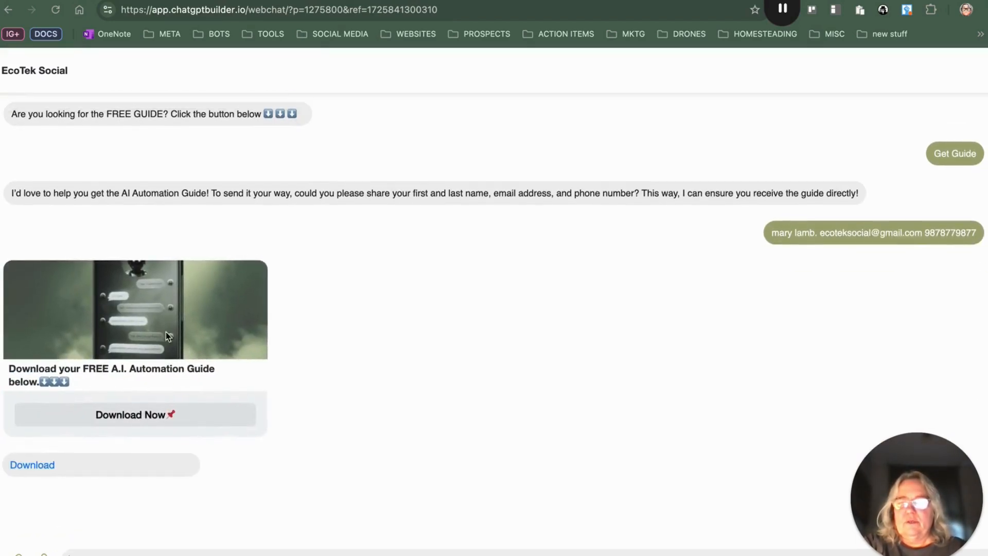
pyautogui.click(220, 416)
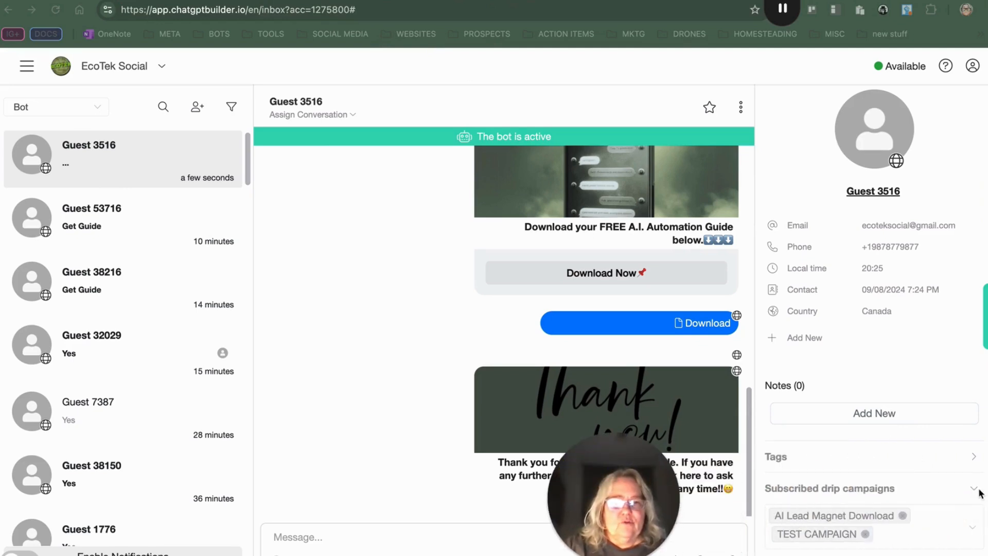
# Step: Check the test contact's subscribed drip campaigns in the inbox and the new lead row in the Google Sheet
pyautogui.click(975, 493)
pyautogui.click(975, 492)
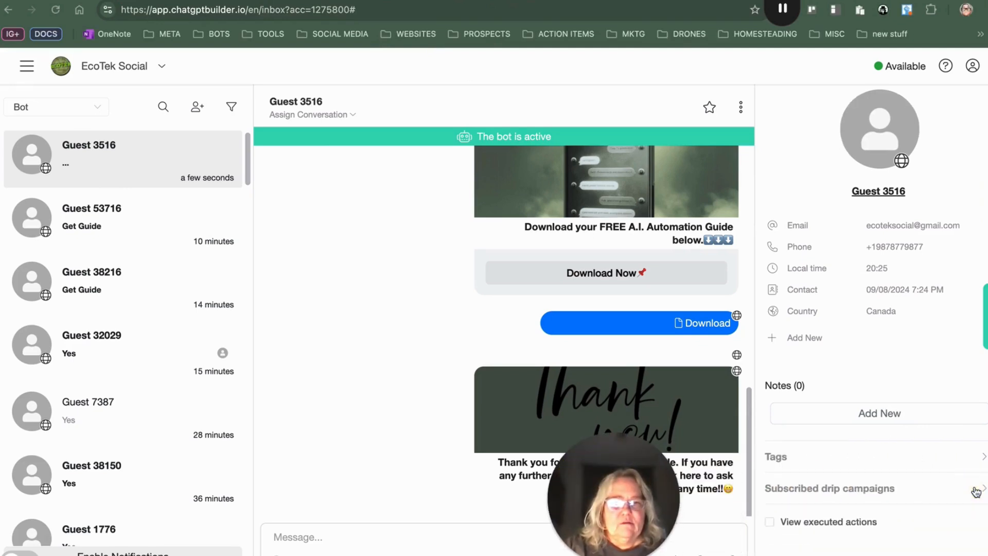
pyautogui.click(972, 489)
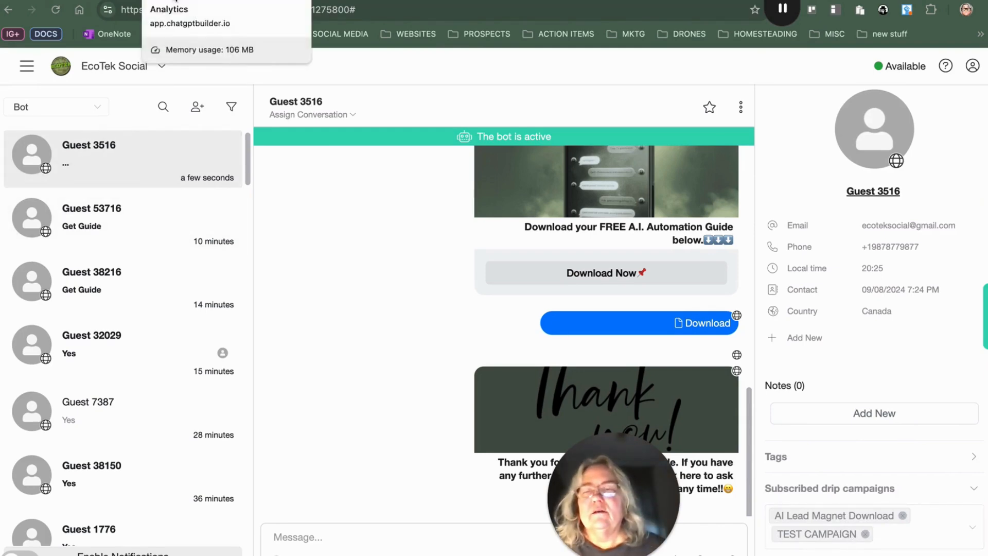
pyautogui.click(344, 2)
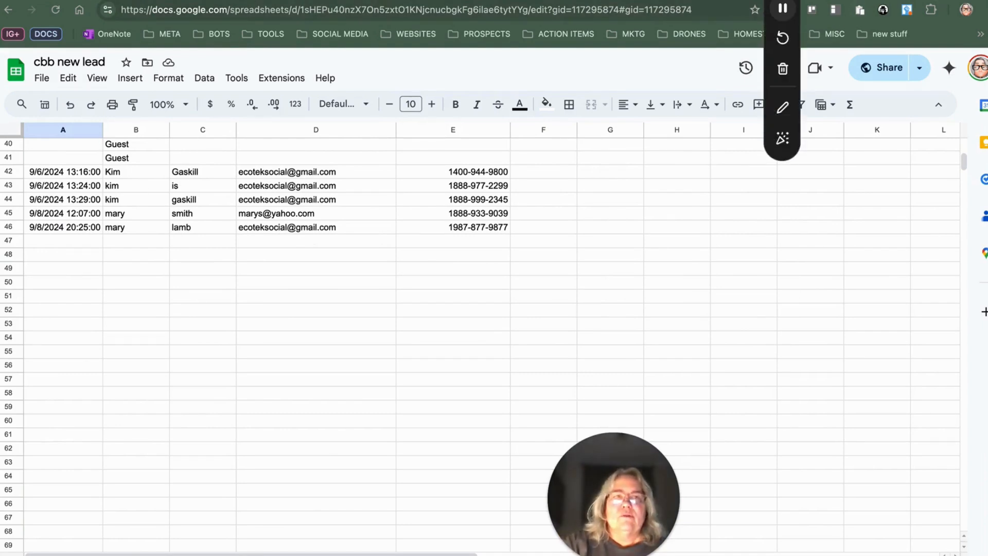
# Step: Review the delivered guide email in Gmail and open its FREE GUIDE PDF link
pyautogui.click(849, 1)
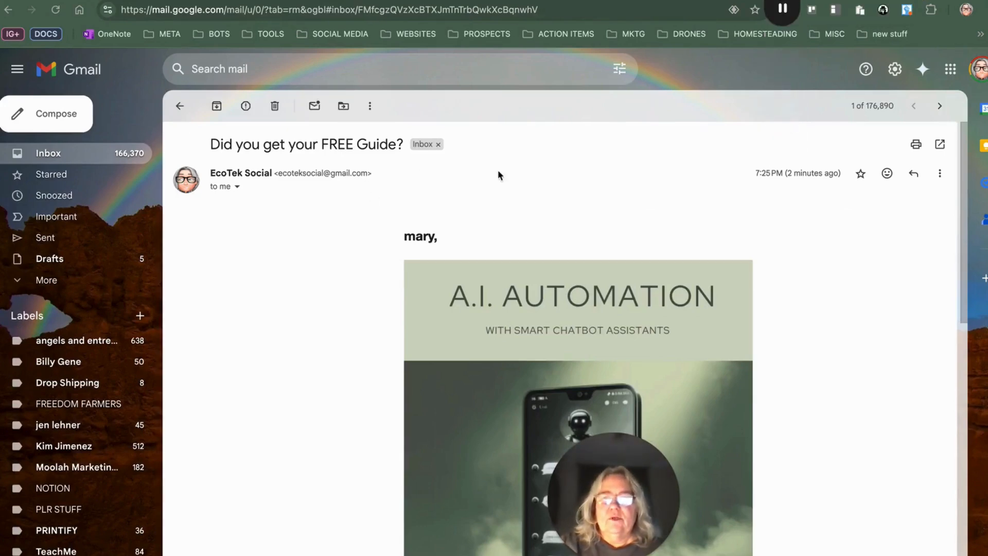
pyautogui.scroll(-10, 497, 175)
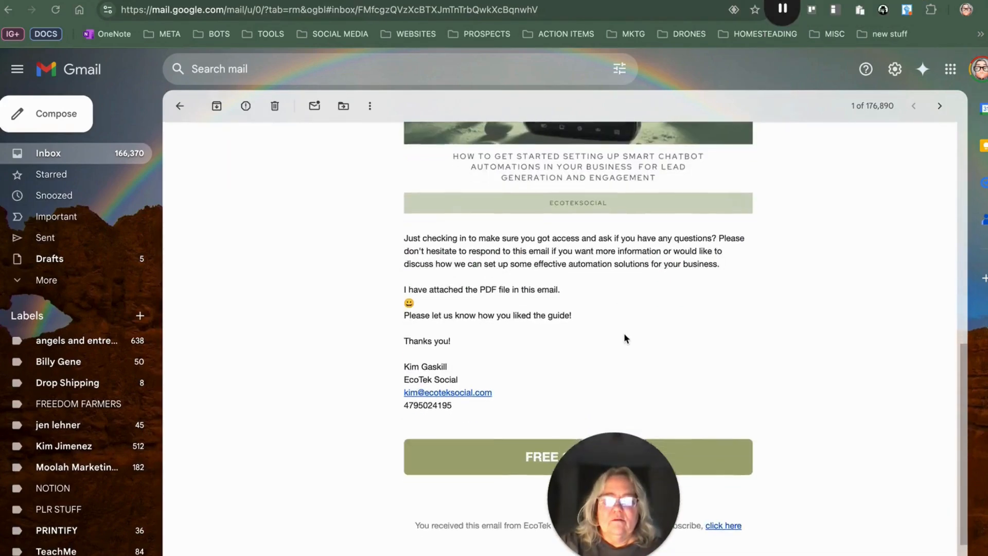
pyautogui.scroll(-2, 623, 338)
pyautogui.click(618, 389)
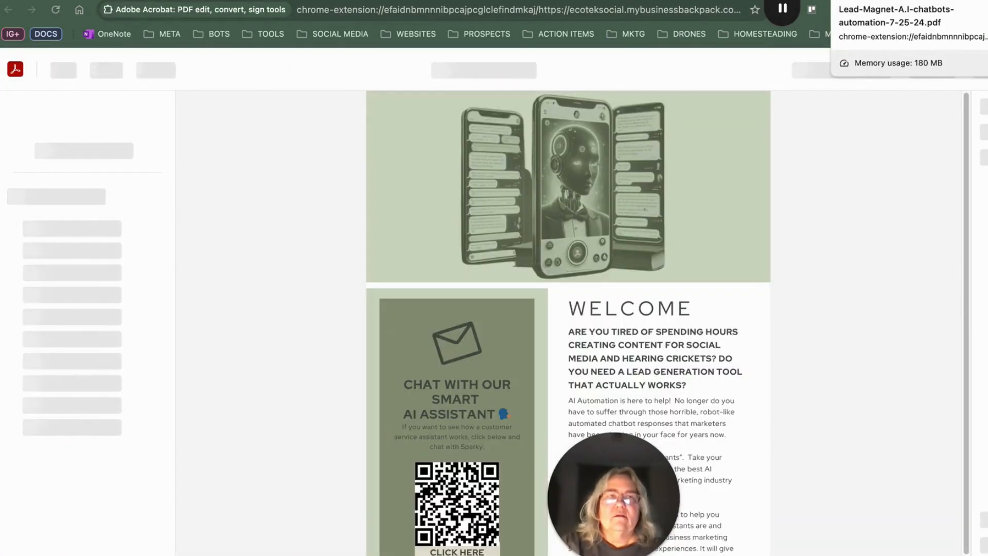
pyautogui.press('super+w')
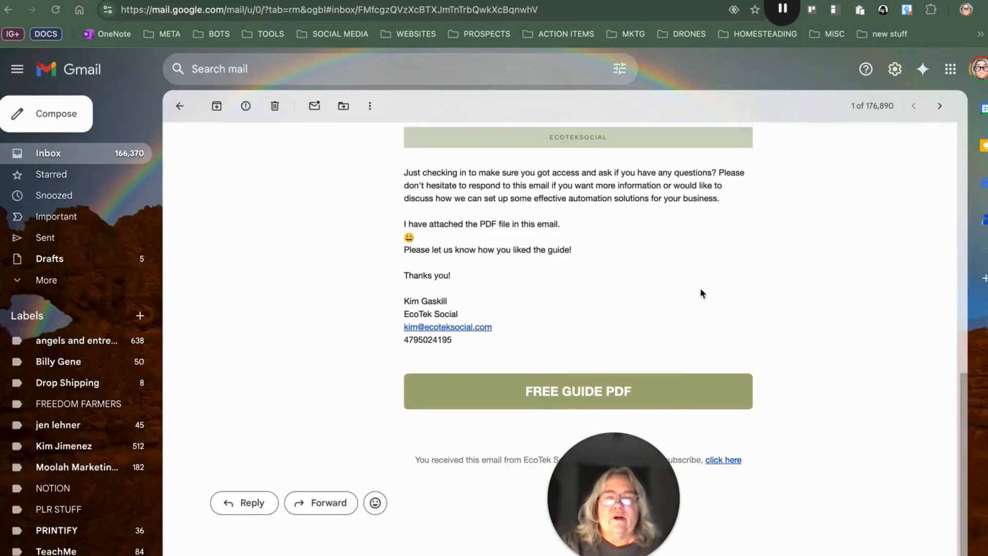
pyautogui.scroll(15, 304, 285)
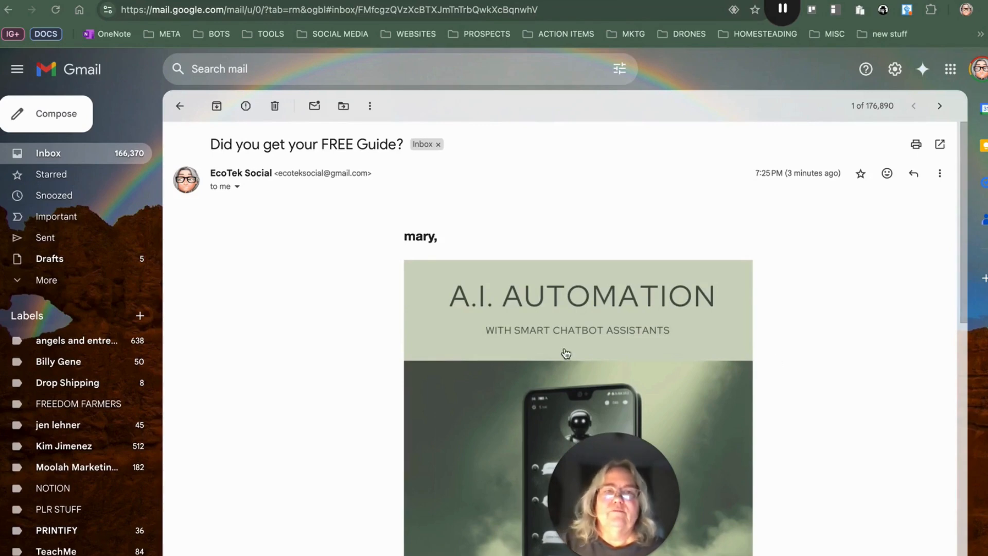
pyautogui.moveTo(621, 529); pyautogui.dragTo(900, 441)
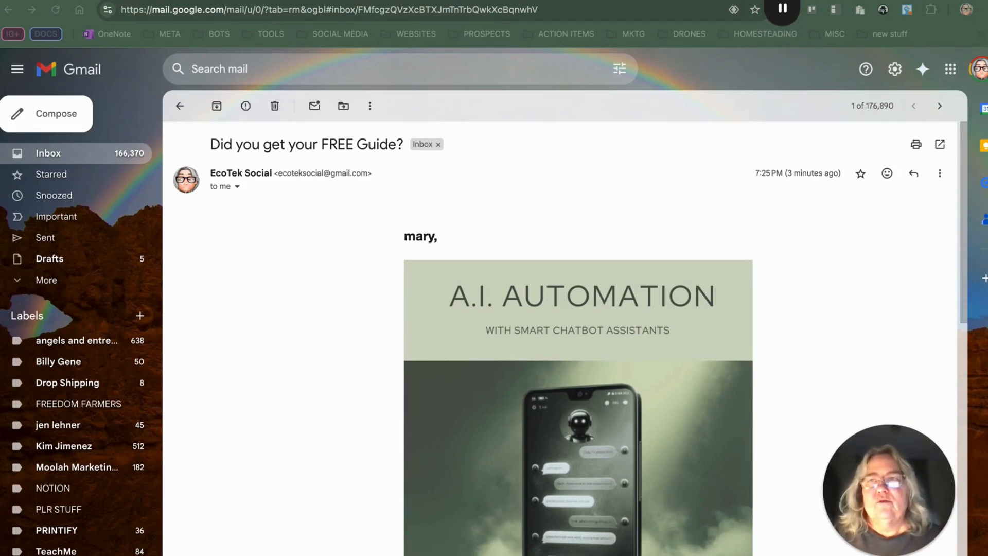
# Step: Switch back to the Welcome Message for Lead Magnet Guide flow in the builder
pyautogui.click(108, 1)
pyautogui.hotkey('ctrl', 'Tab')
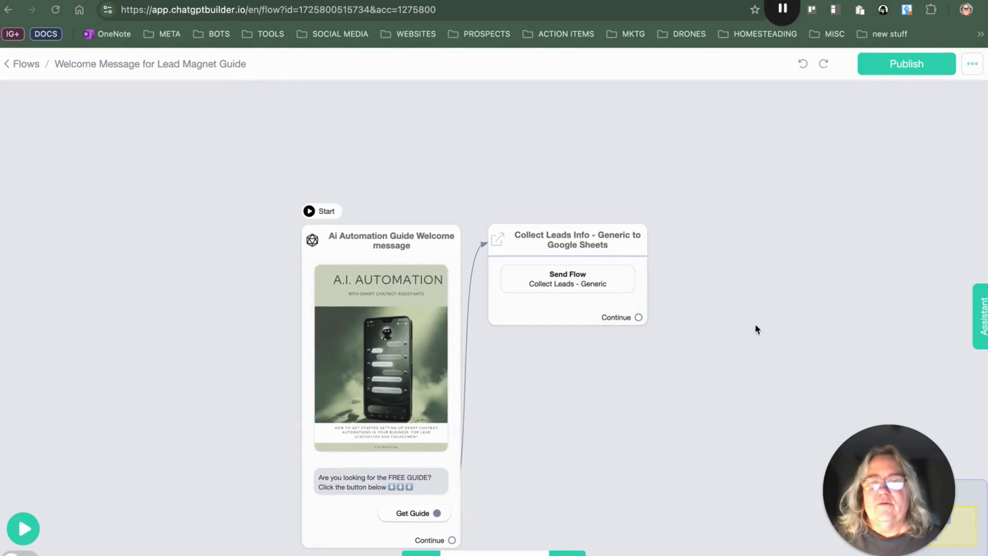
pyautogui.moveTo(679, 386); pyautogui.dragTo(679, 297)
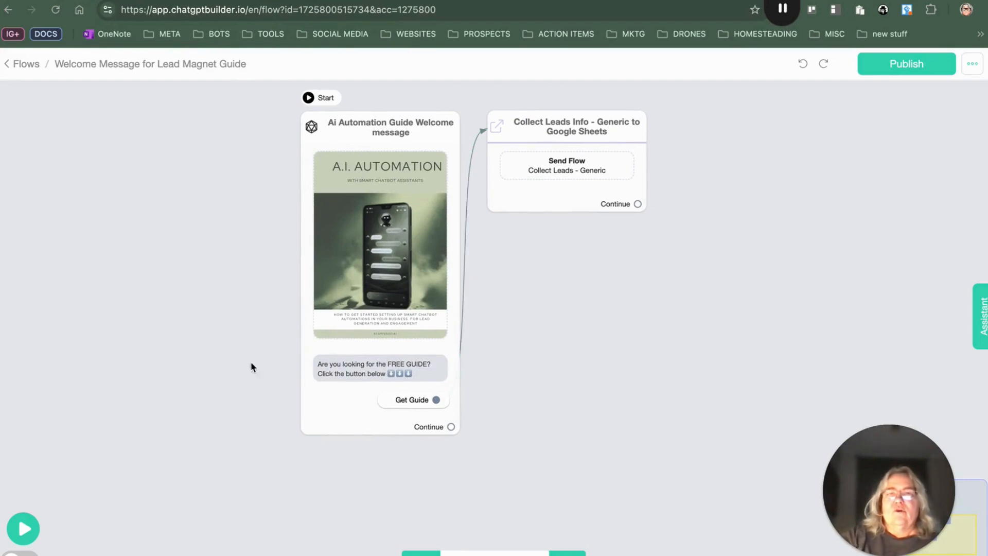
pyautogui.moveTo(355, 336)
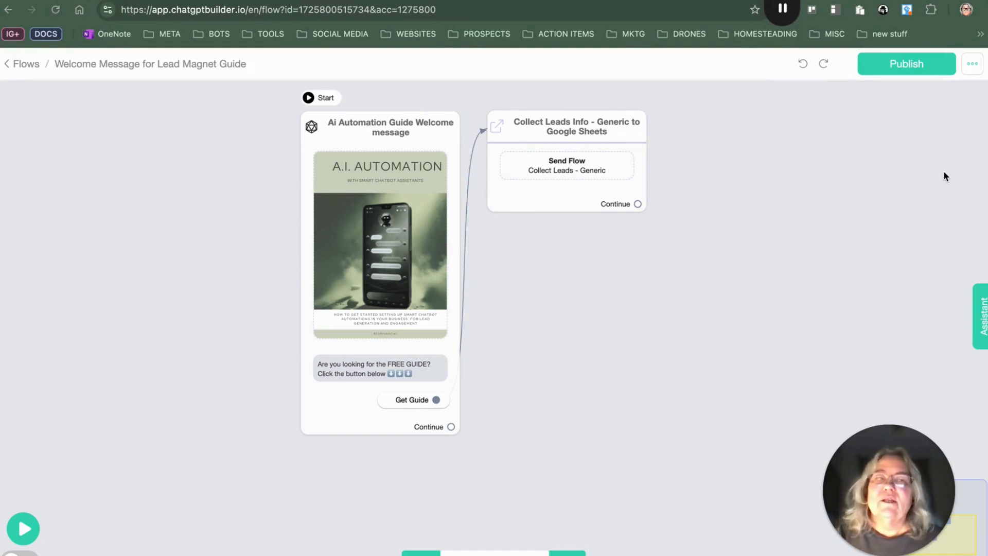
pyautogui.click(790, 17)
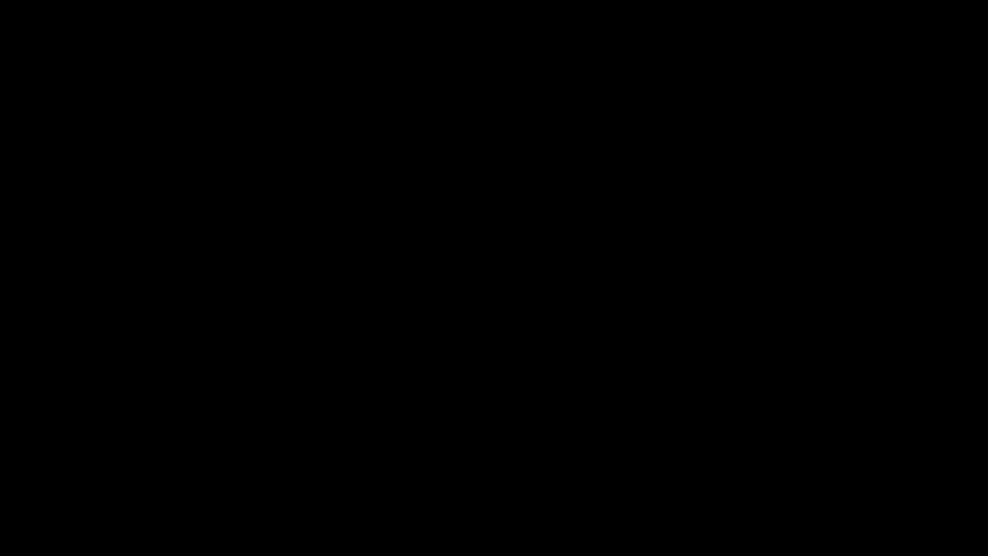